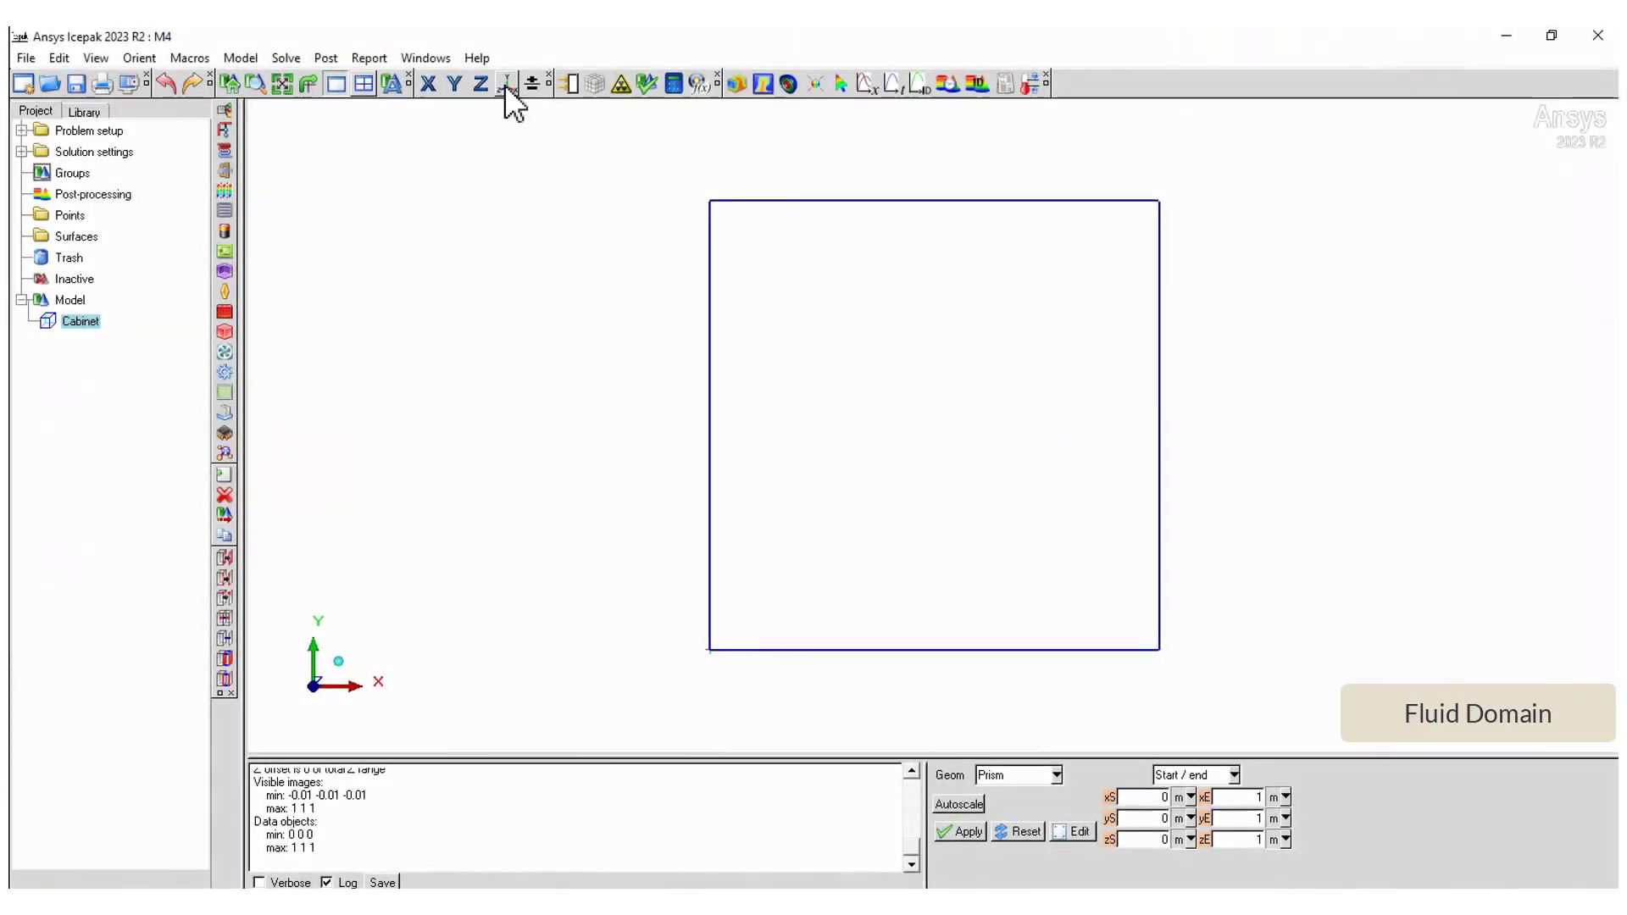
# - Resize the cabinet to 0.4 × 0.13 × 0.25 m in isometric view and fit it to the screen
pyautogui.click(505, 84)
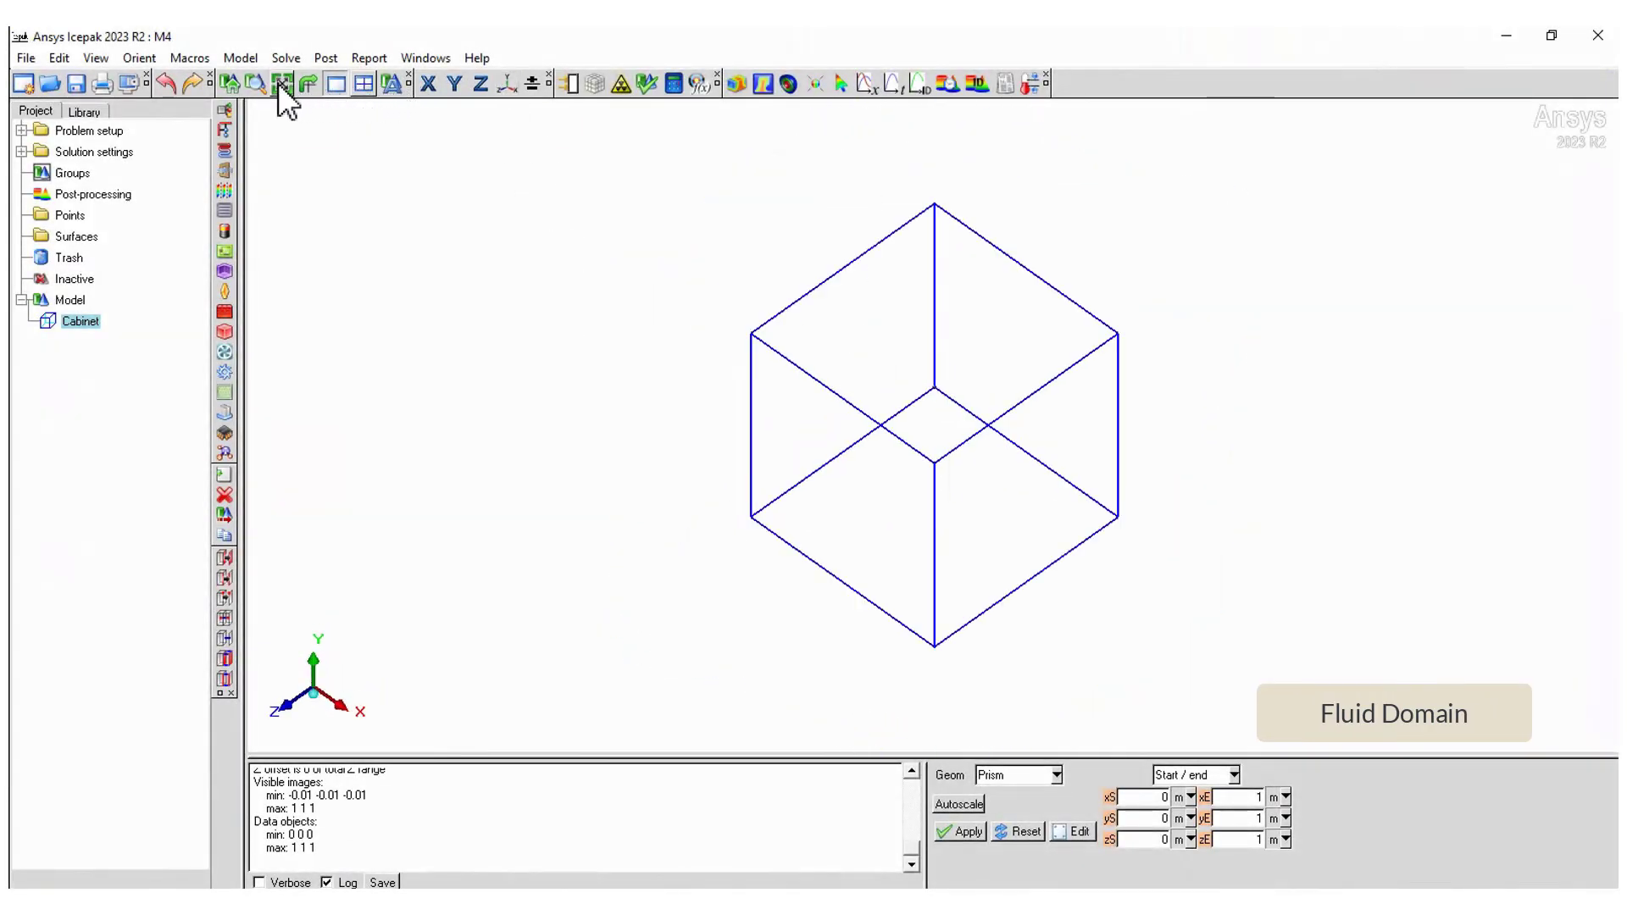
pyautogui.doubleClick(1257, 797)
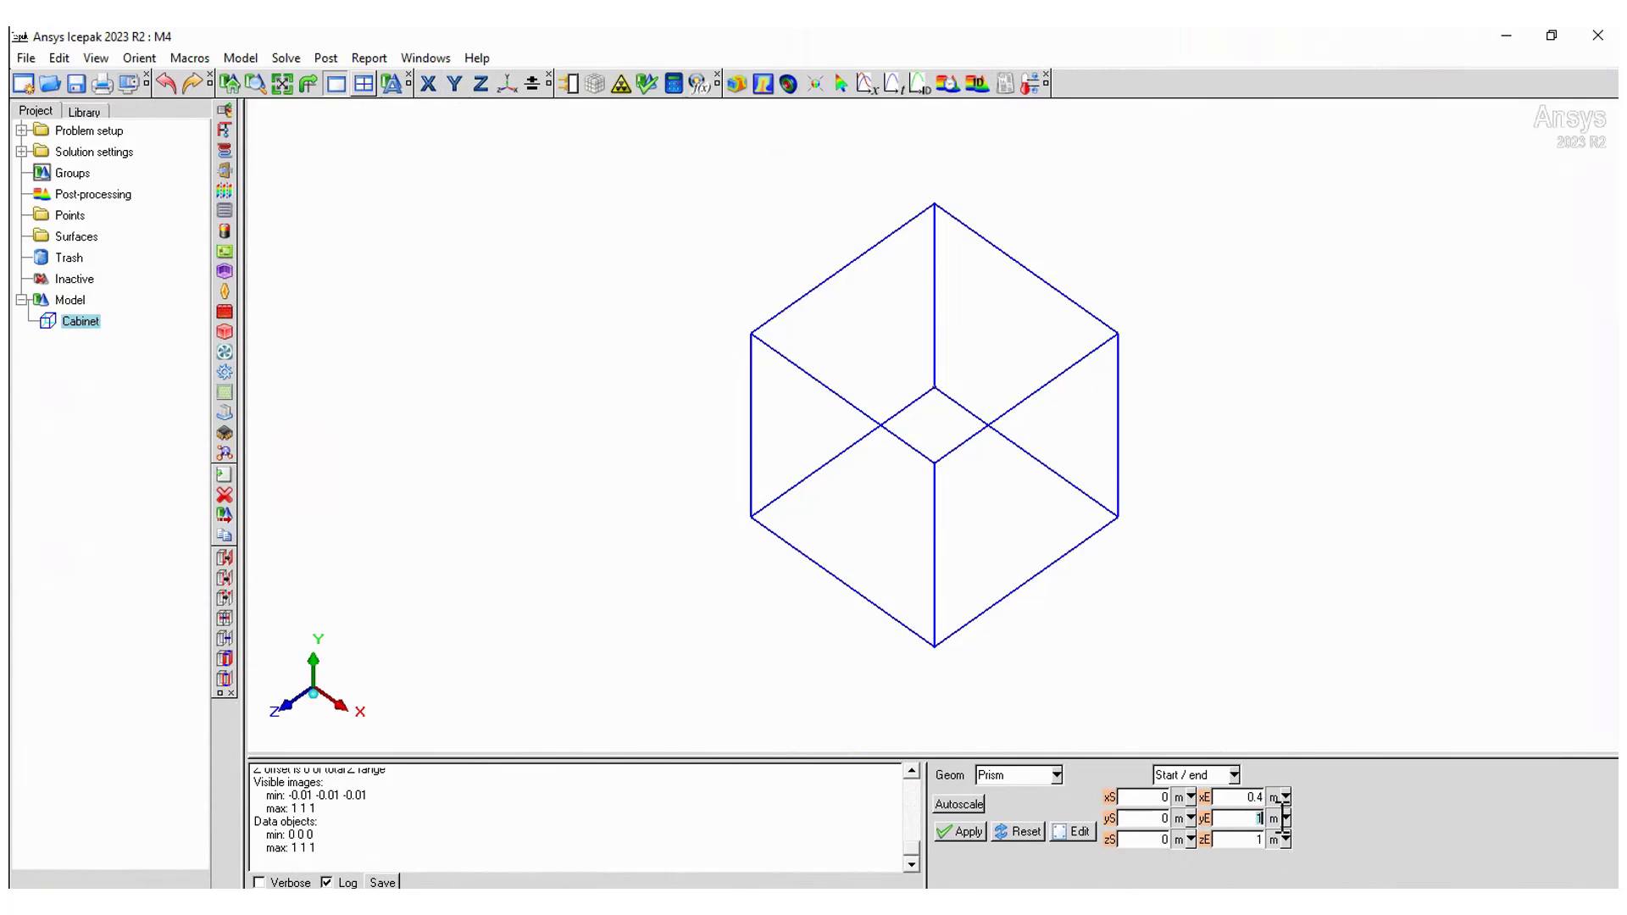
pyautogui.doubleClick(1248, 840)
pyautogui.write('0.25')
pyautogui.click(954, 832)
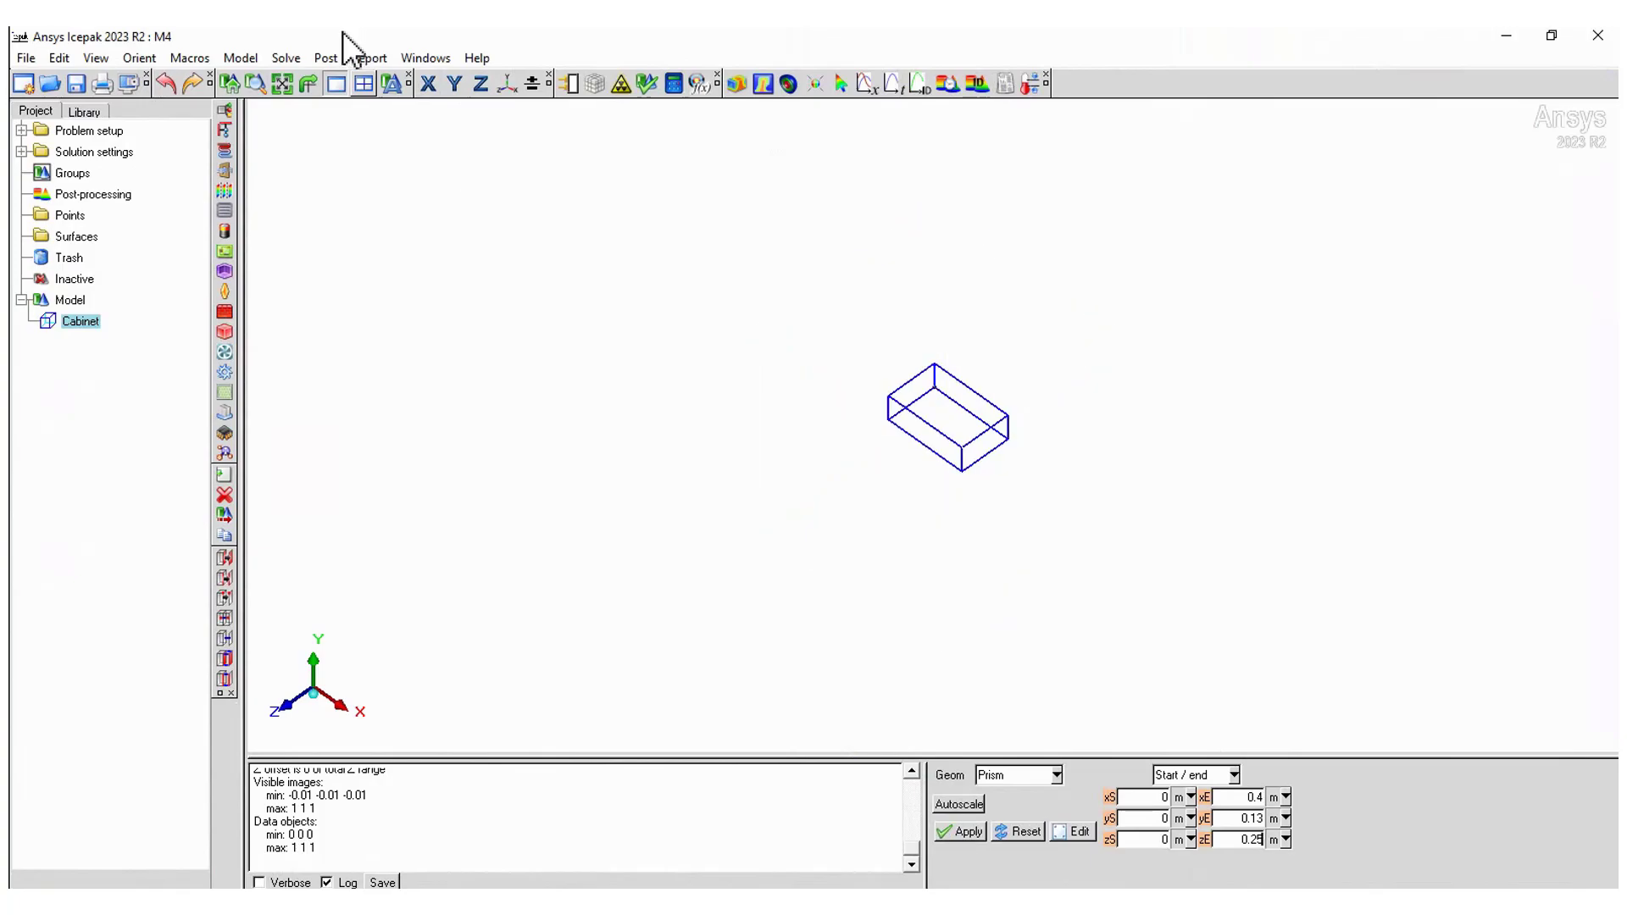
pyautogui.click(282, 83)
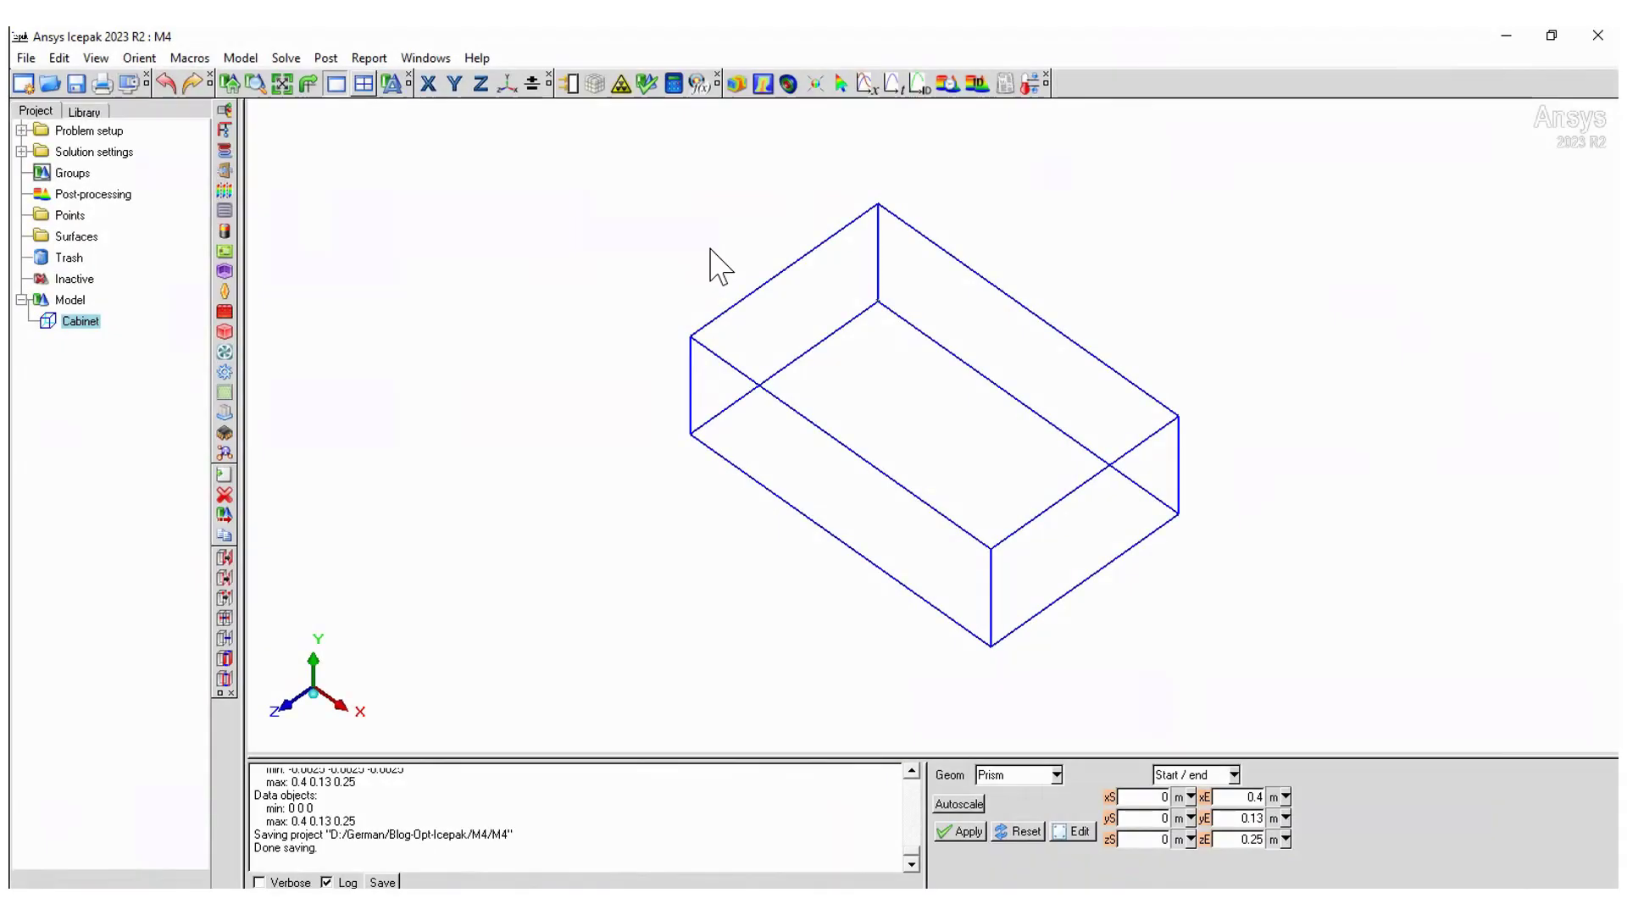
# - Create a Y-Z plane fan at yC 0.07, zC $zc, with radius 0.05 and inner radius 0.02
pyautogui.click(228, 352)
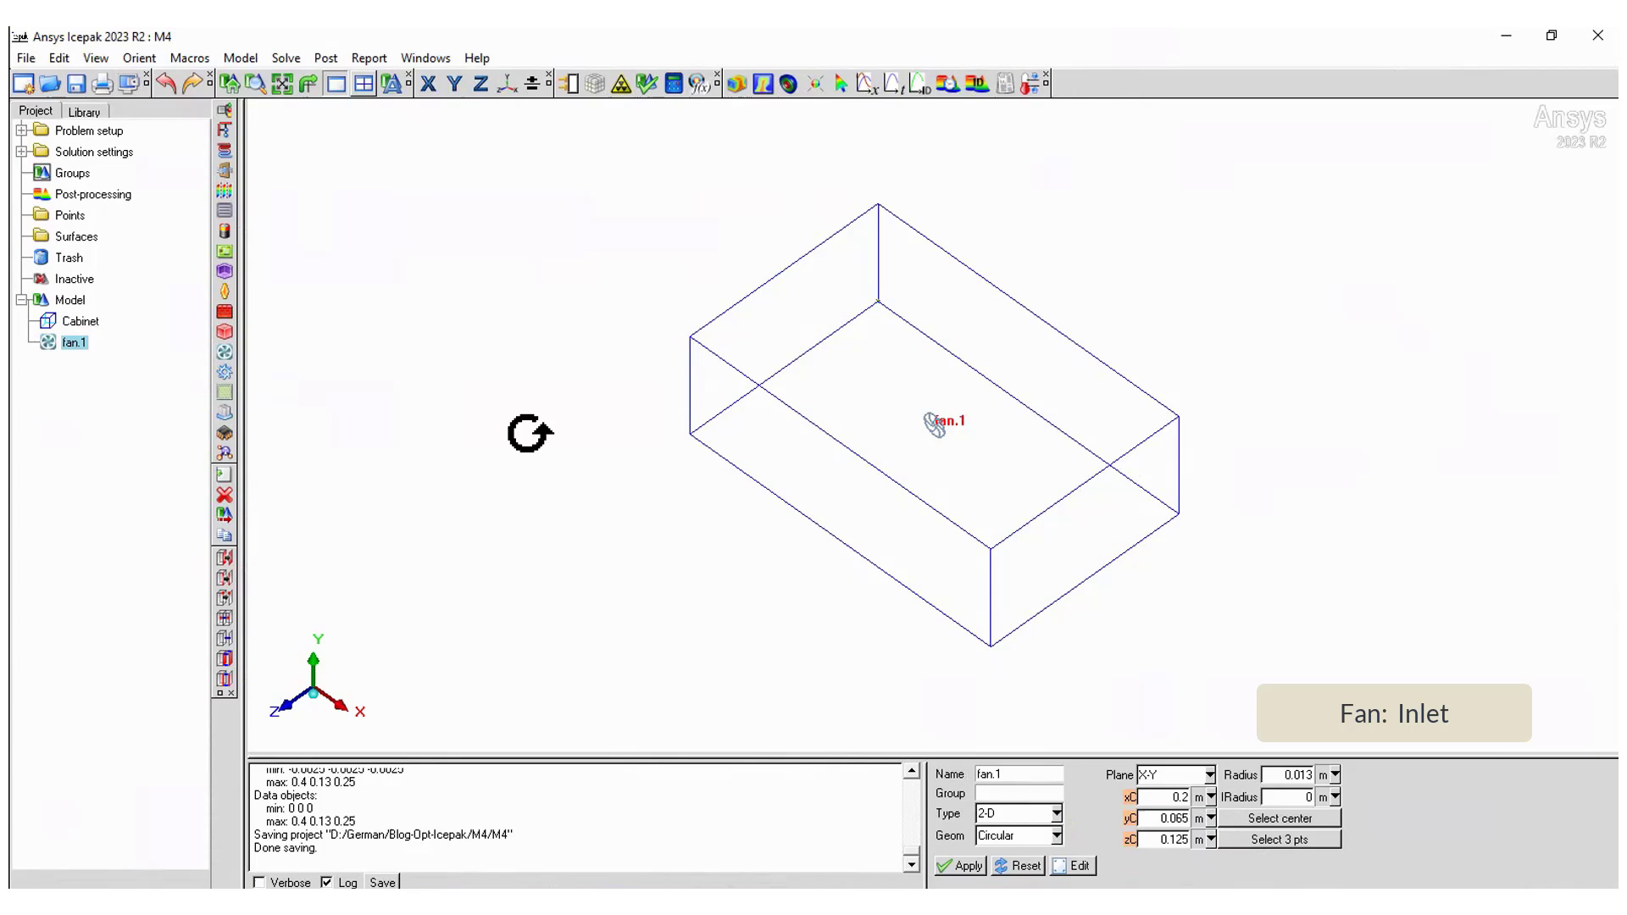
pyautogui.click(1210, 776)
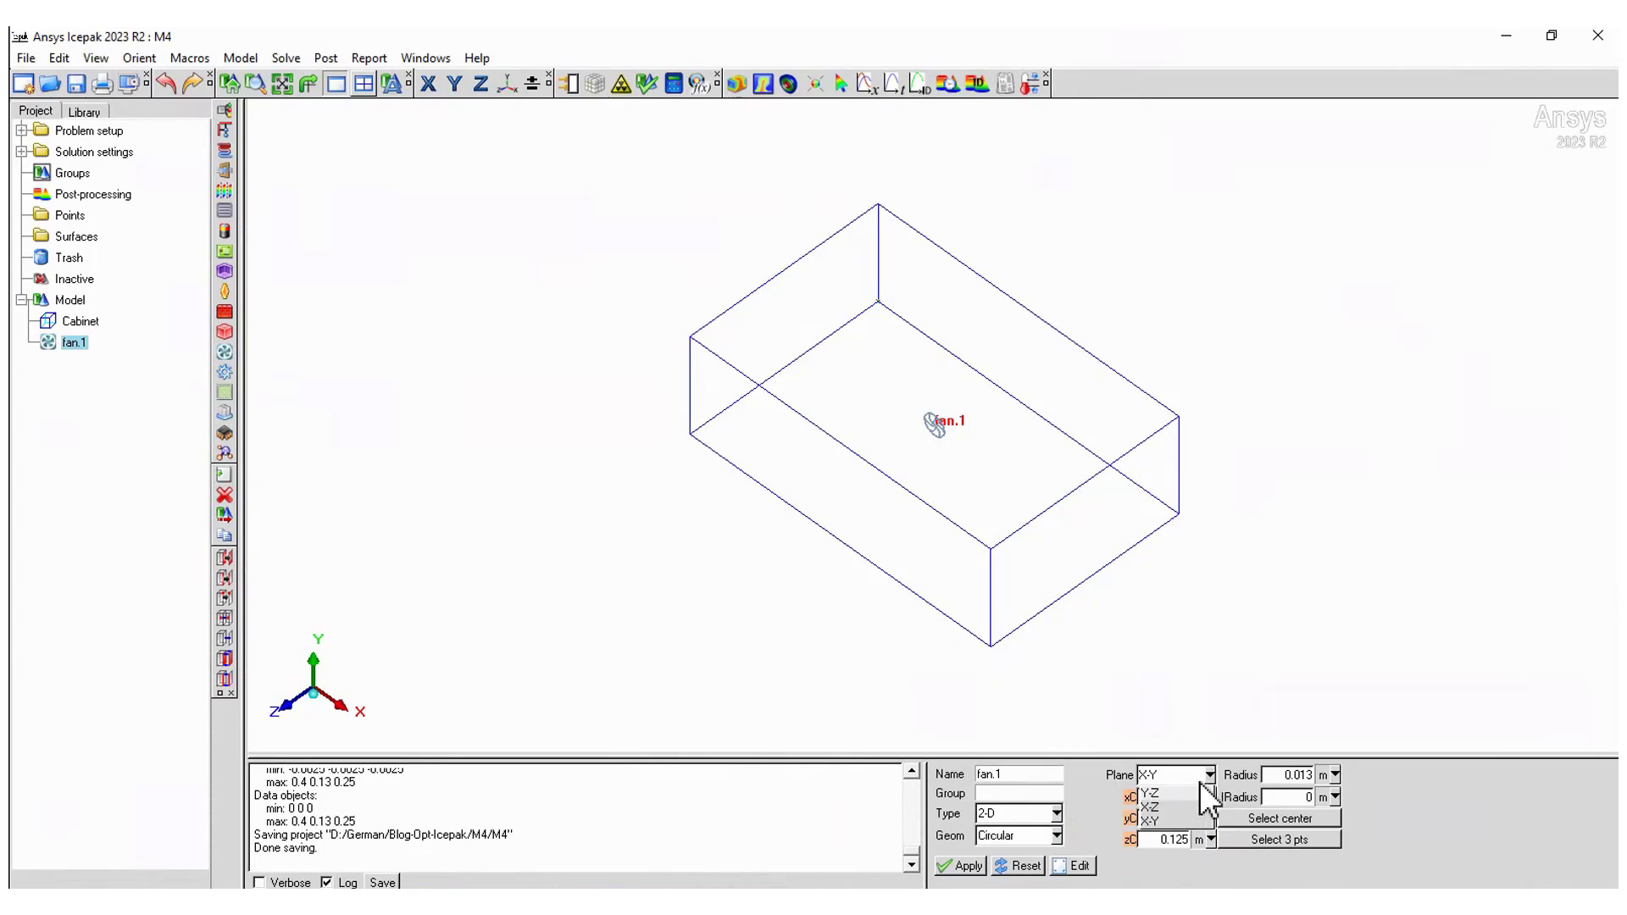
pyautogui.click(1169, 794)
pyautogui.moveTo(1154, 797); pyautogui.dragTo(1220, 840)
pyautogui.write('0.07')
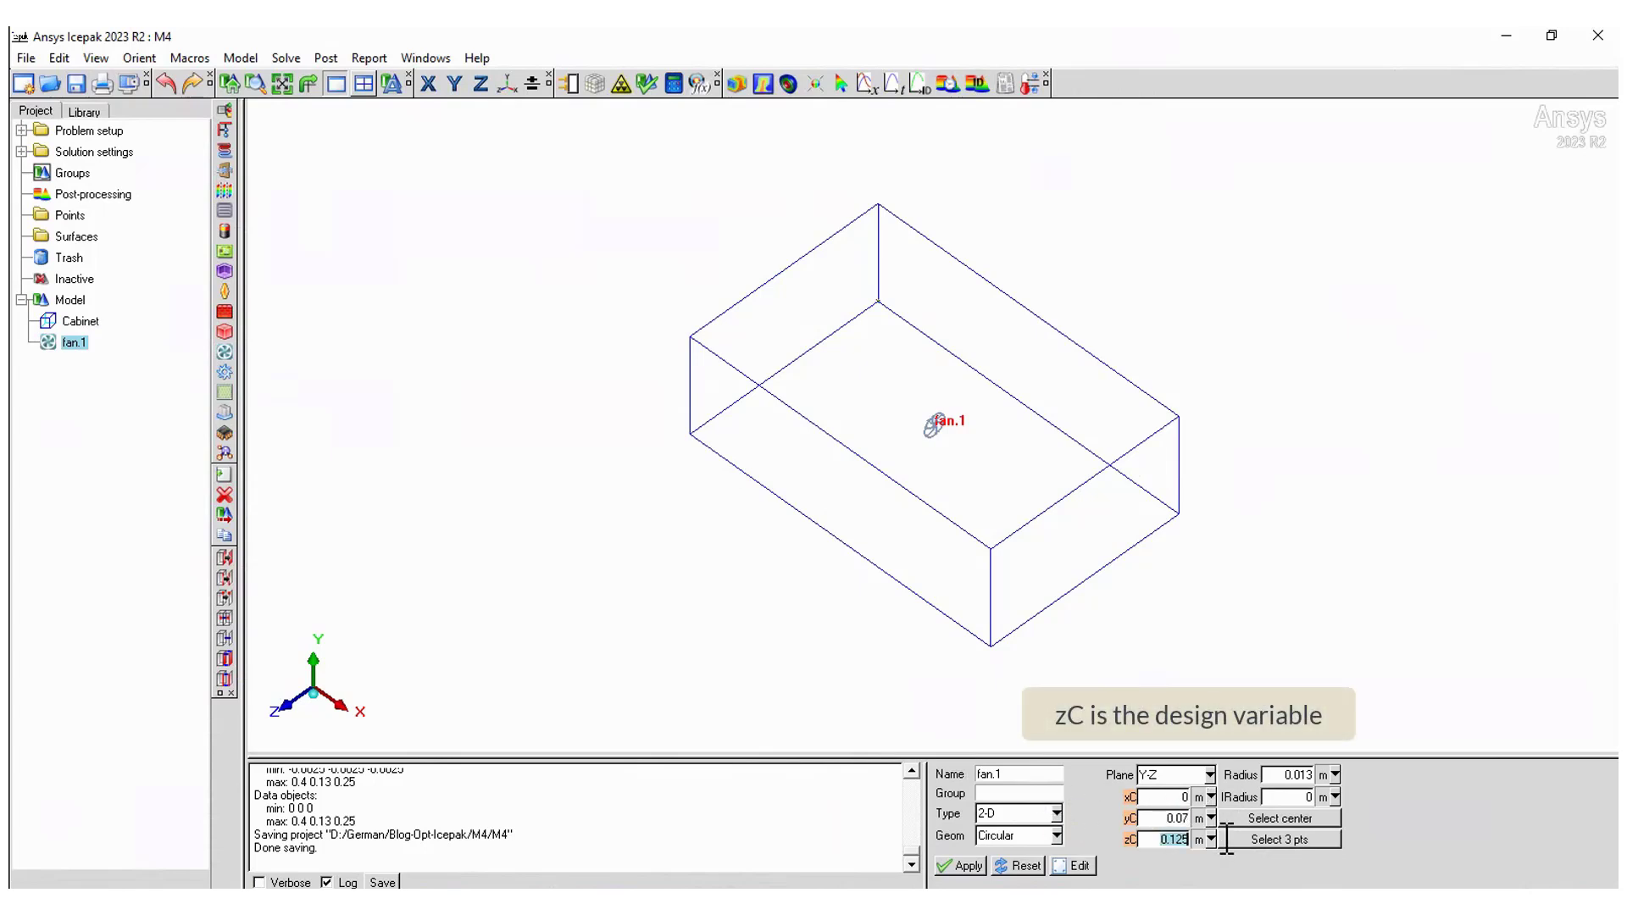
pyautogui.write('$zc')
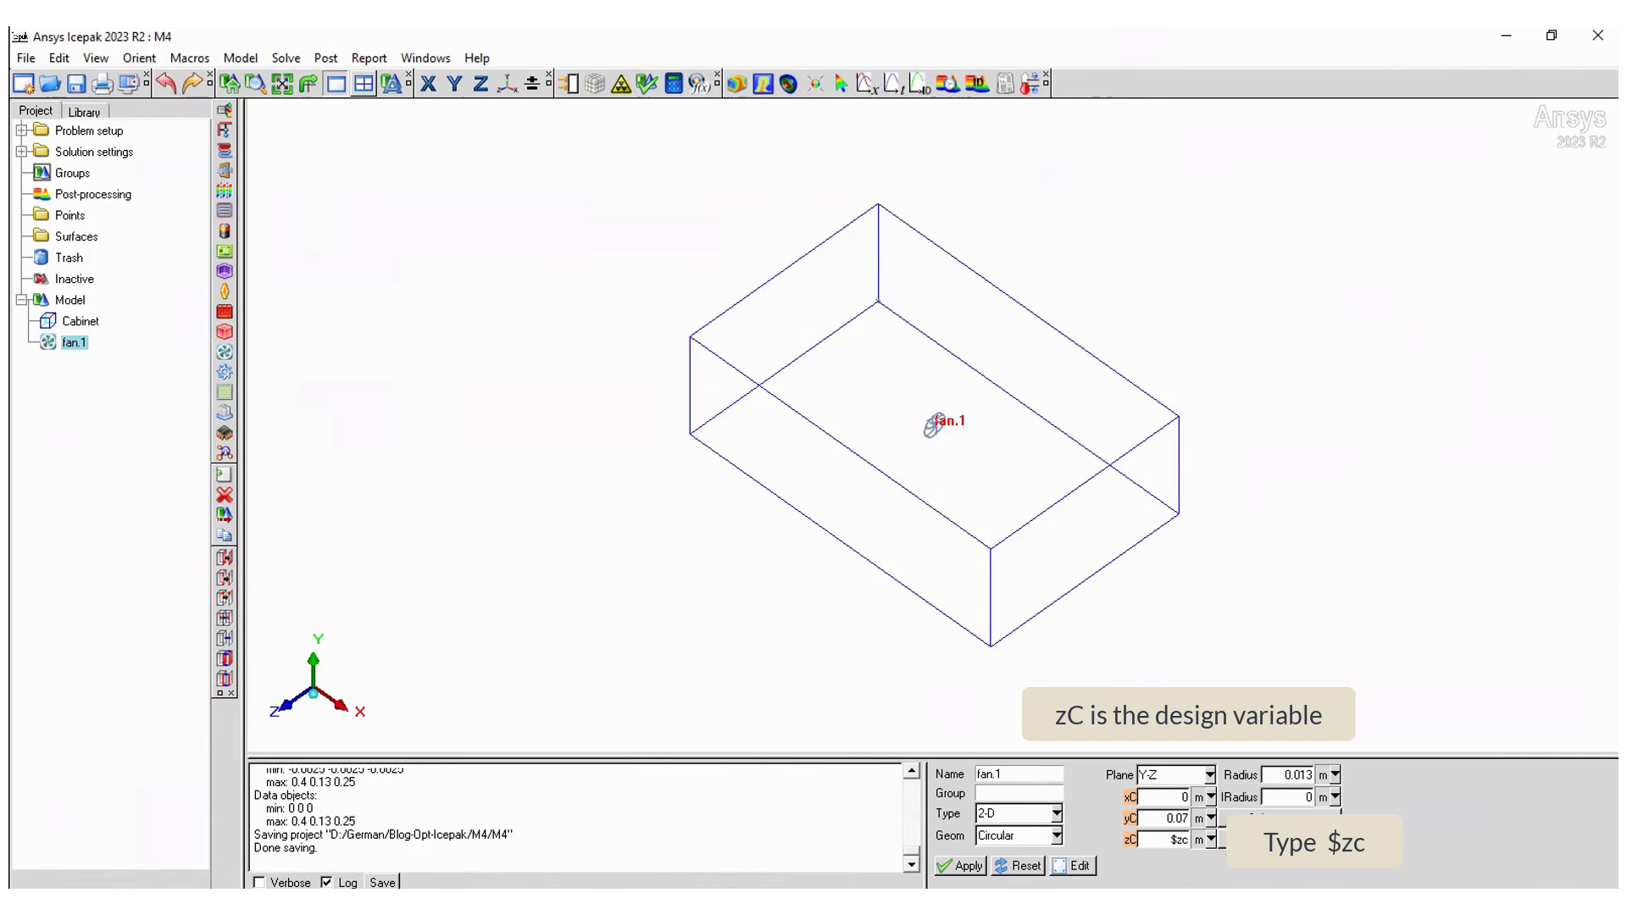
pyautogui.moveTo(1288, 775); pyautogui.dragTo(1322, 797)
pyautogui.write('0.05')
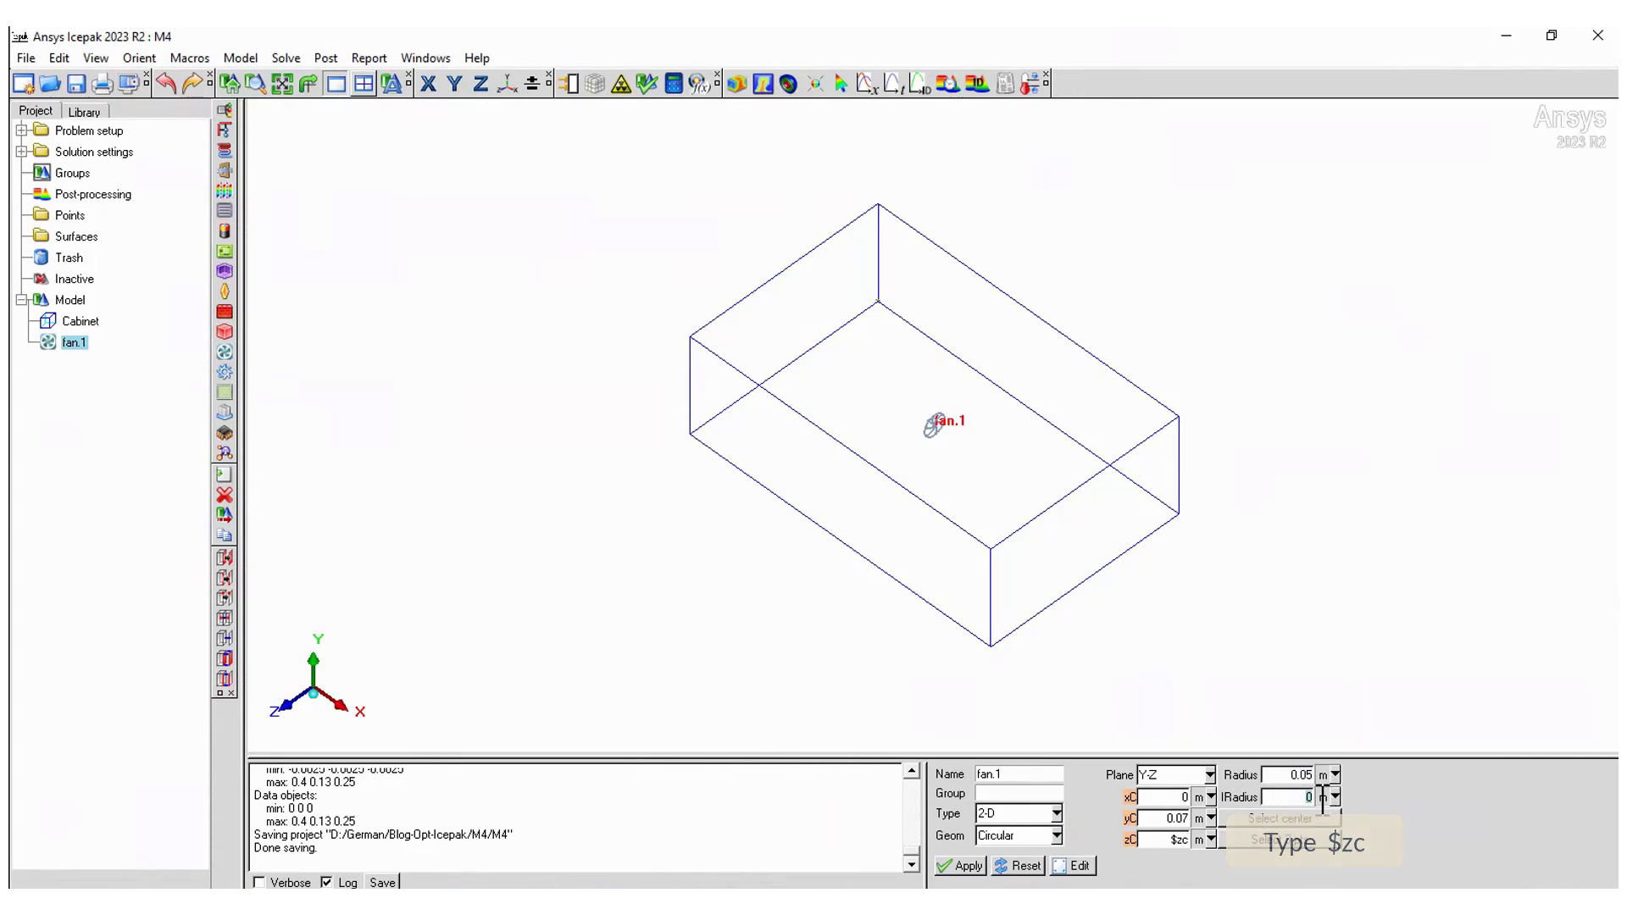
pyautogui.write('0.02')
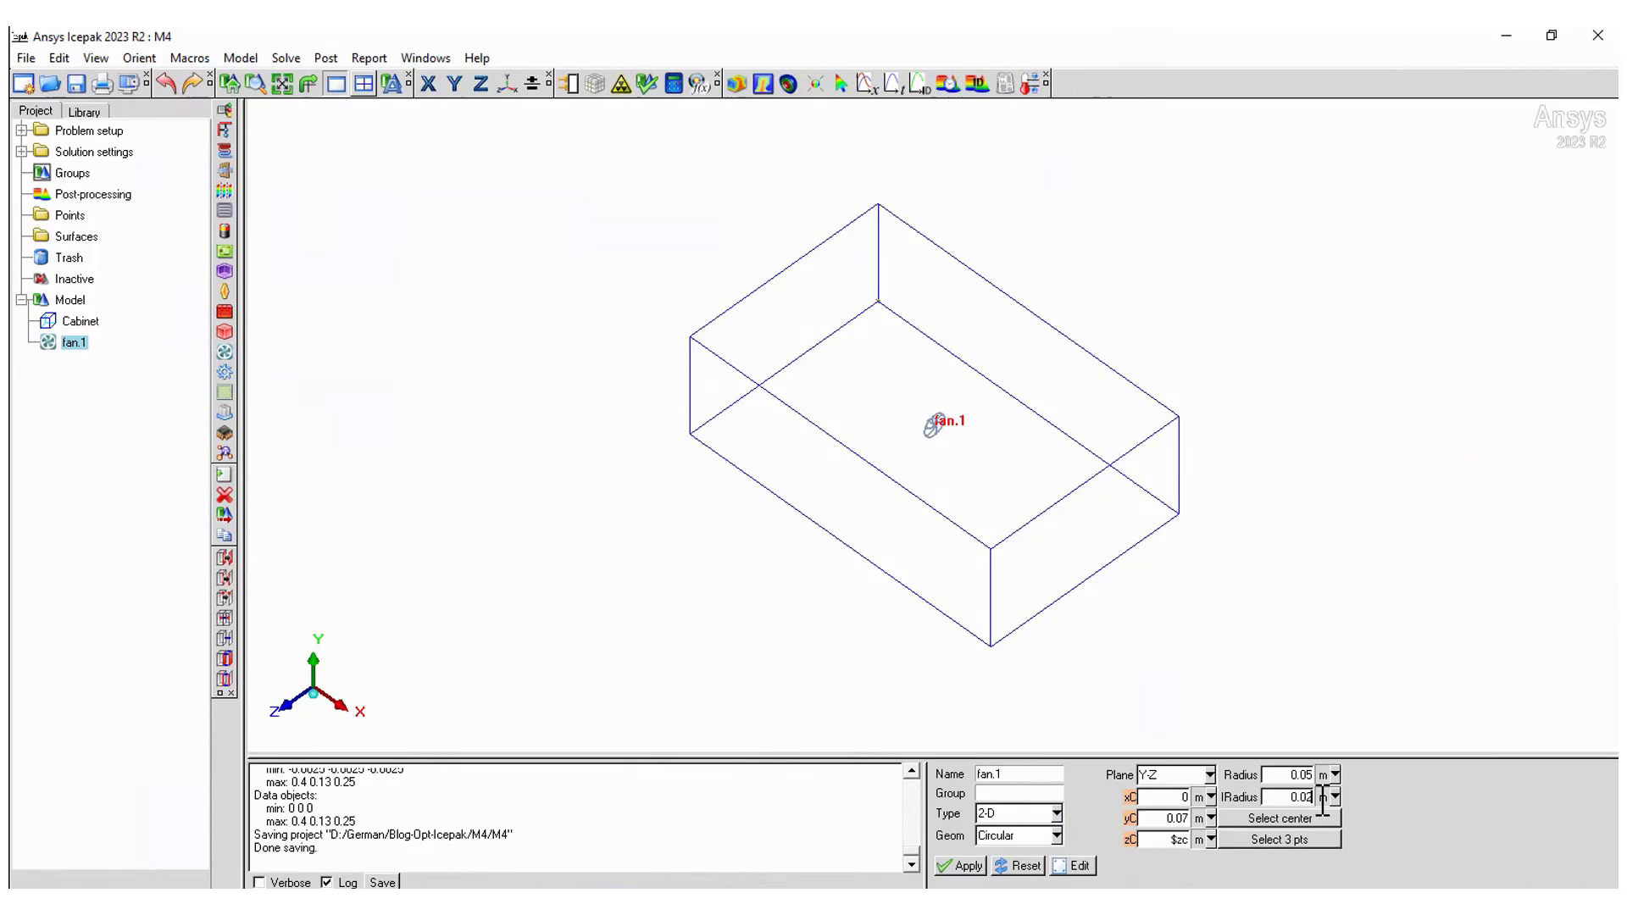
pyautogui.click(960, 865)
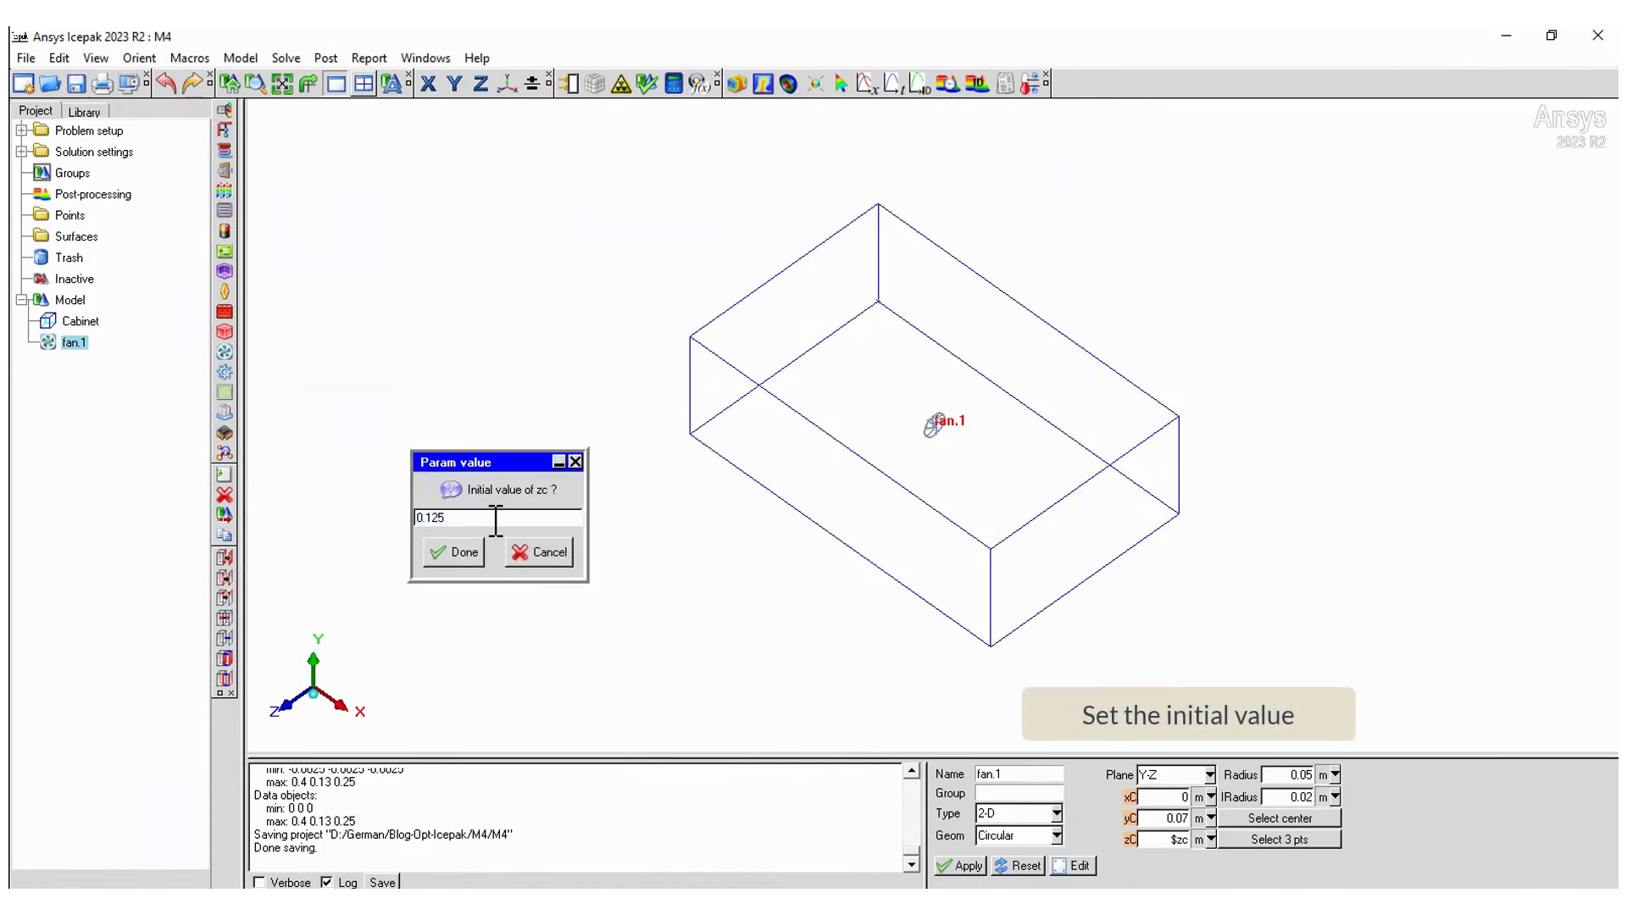
# - Give the parameter zc an initial value of 0.1
pyautogui.moveTo(495, 518); pyautogui.dragTo(396, 516)
pyautogui.write('0.1')
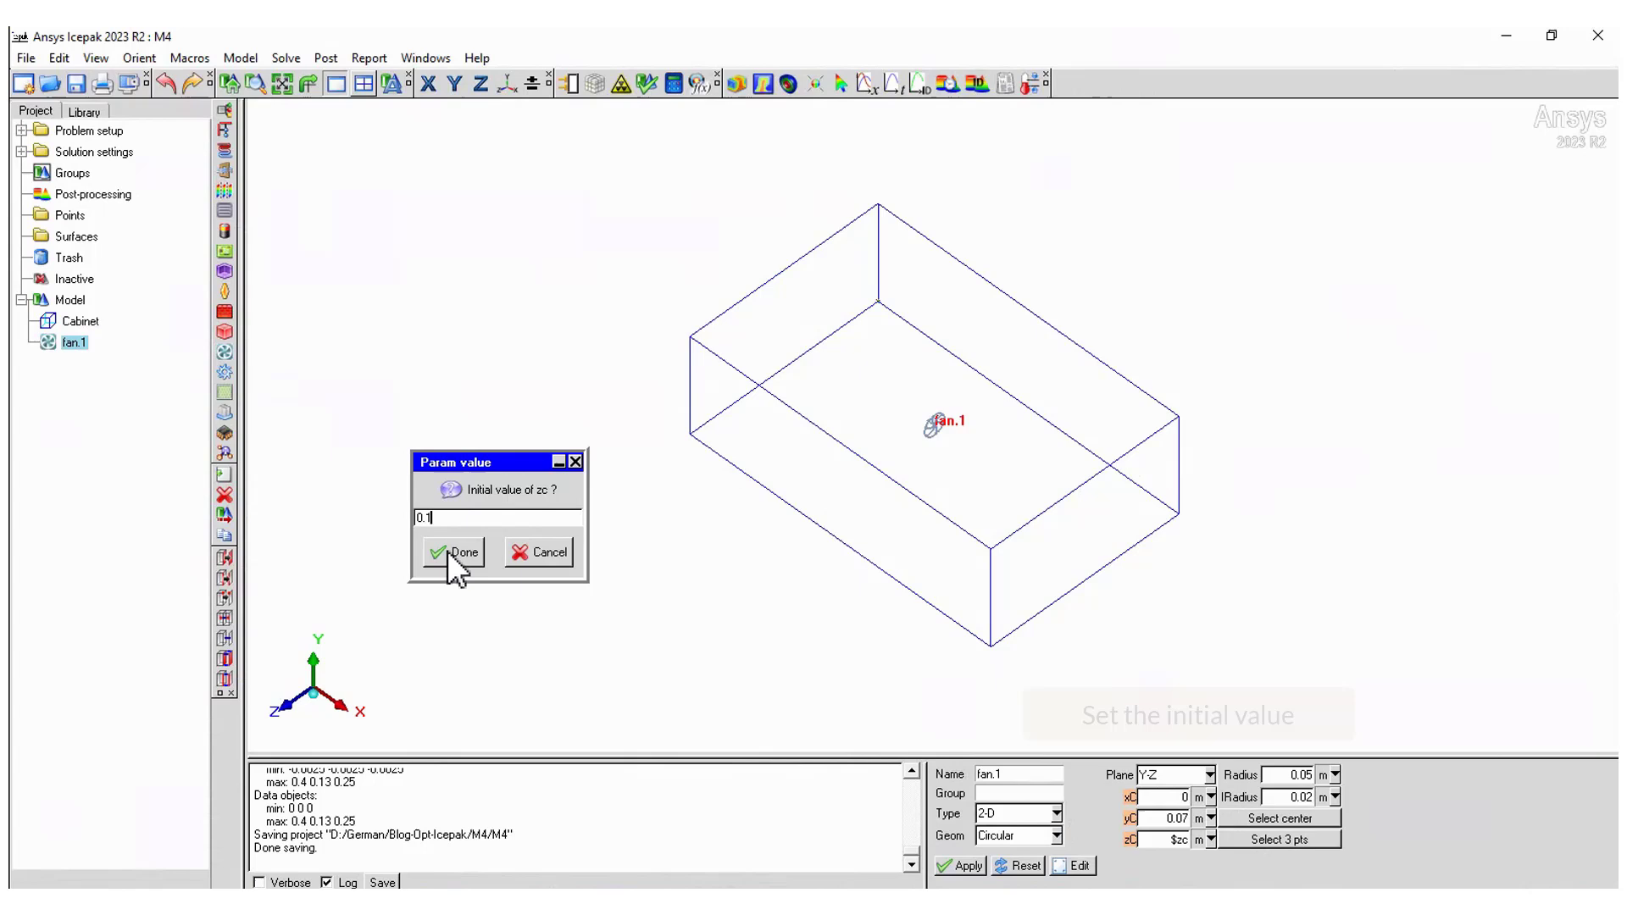
pyautogui.click(447, 551)
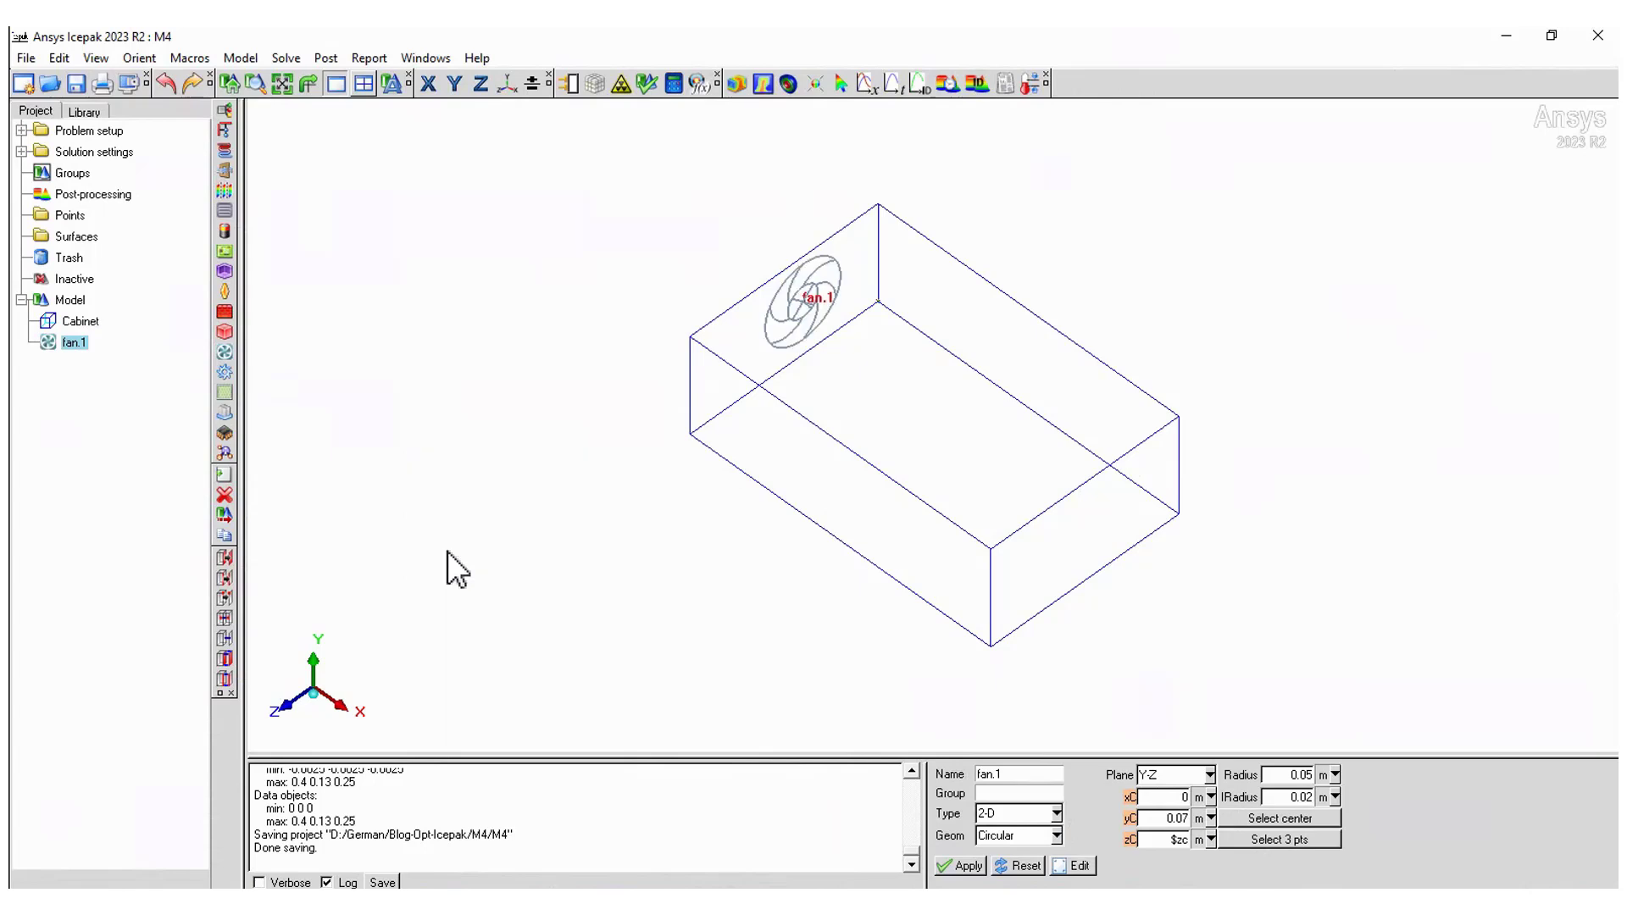
# - Set fan.1's fan flow to Non-linear and open the curve's text editor
pyautogui.rightClick(74, 343)
pyautogui.click(109, 349)
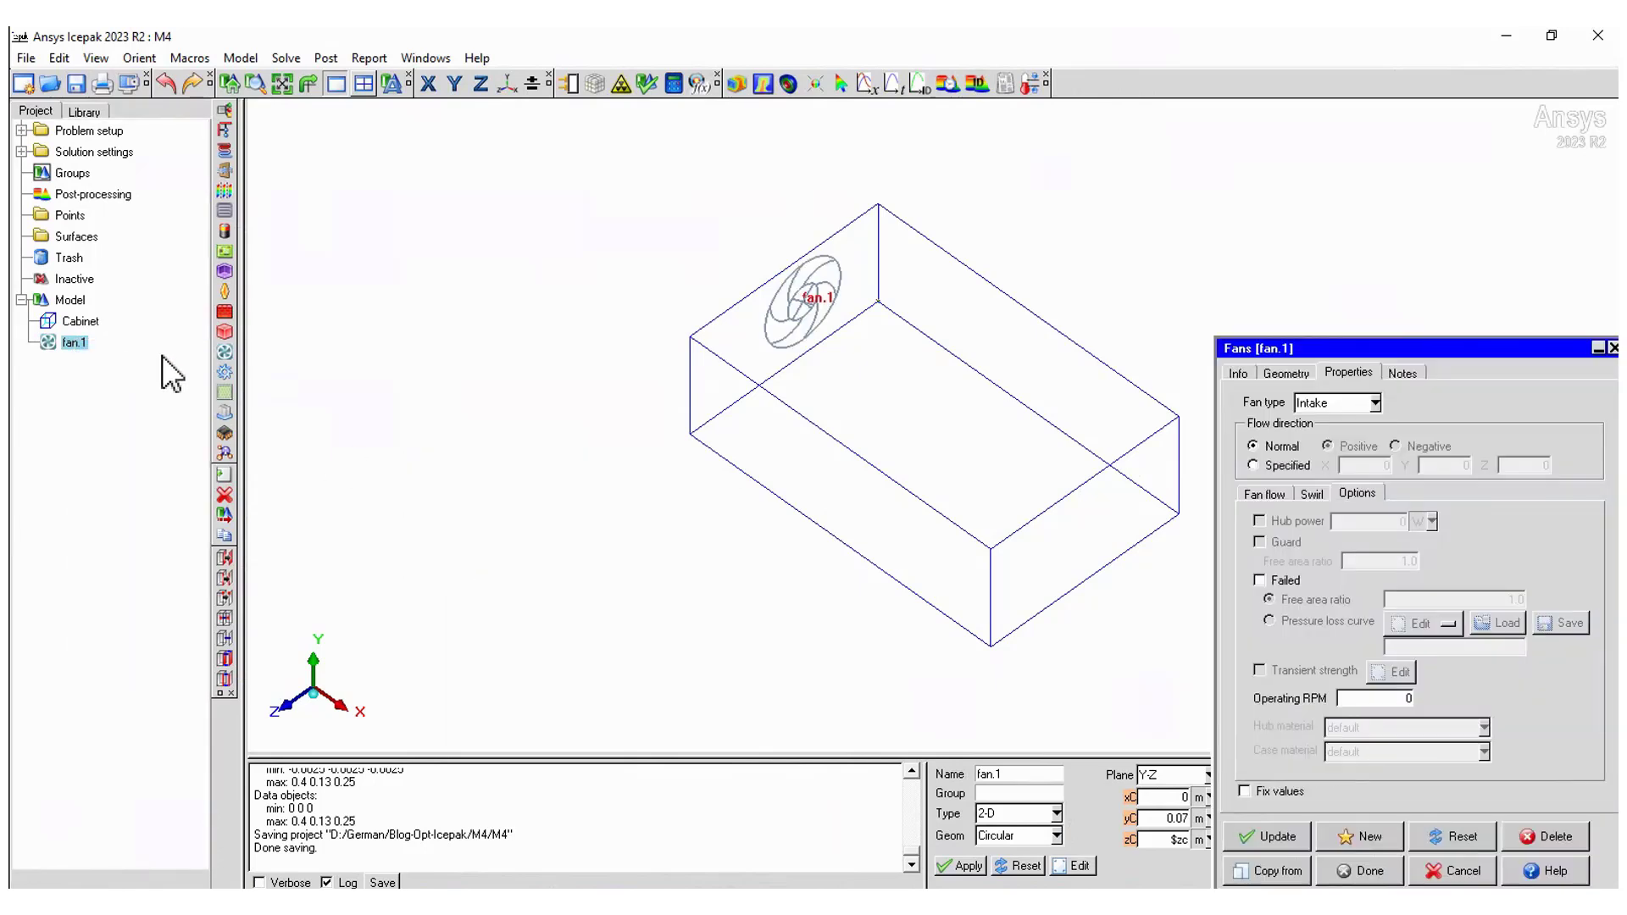
pyautogui.click(1286, 374)
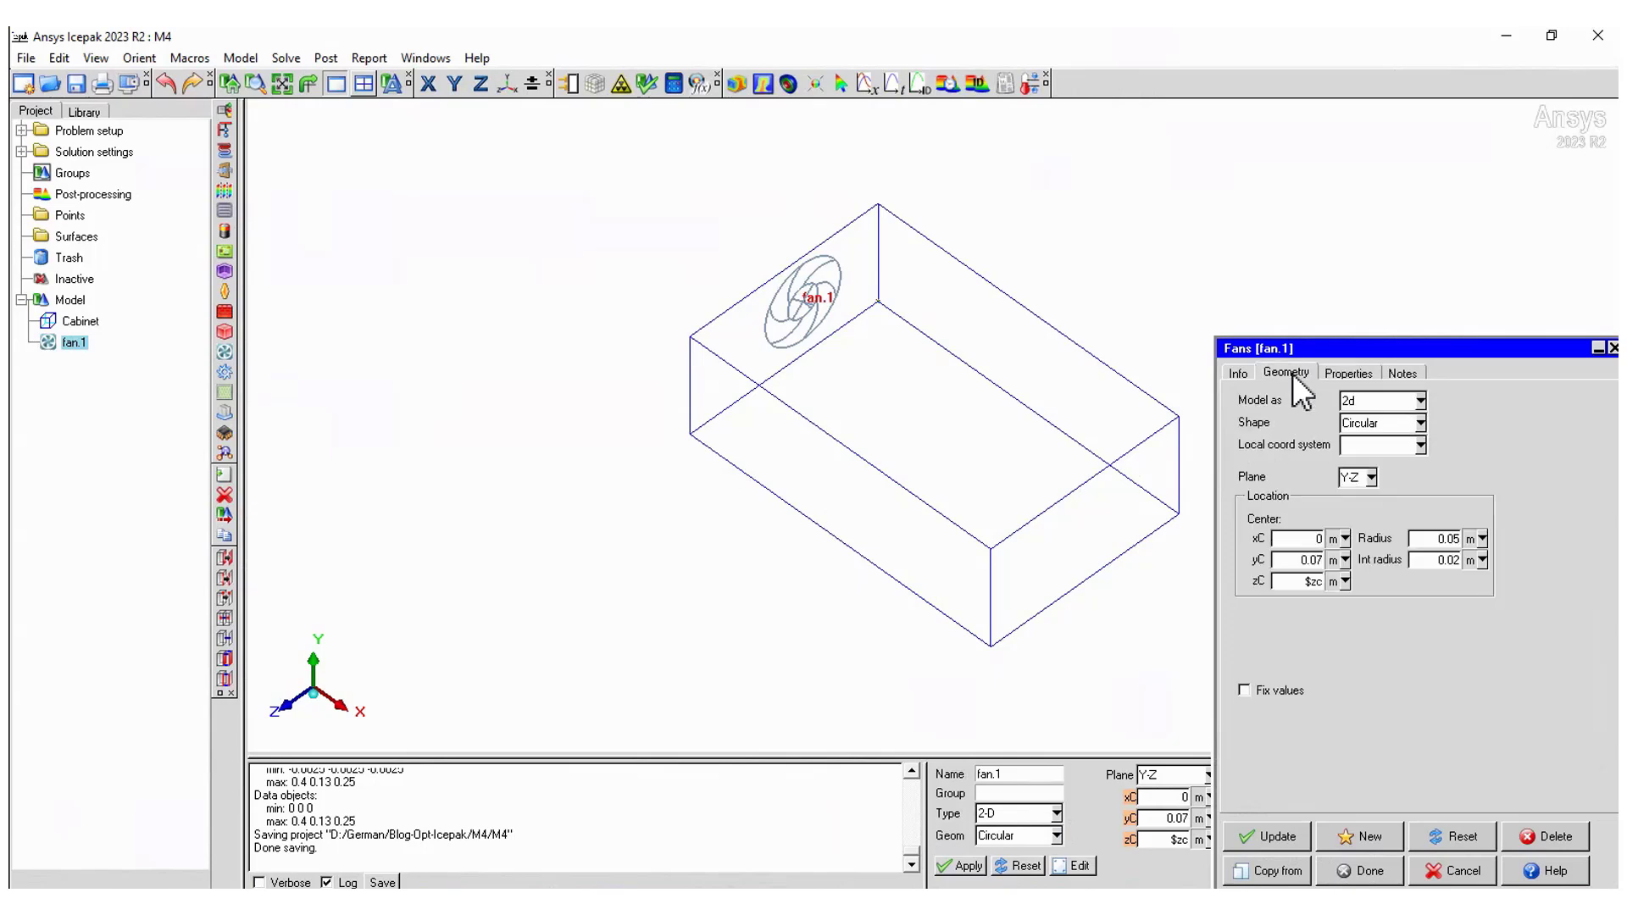
pyautogui.click(1338, 378)
pyautogui.click(1261, 494)
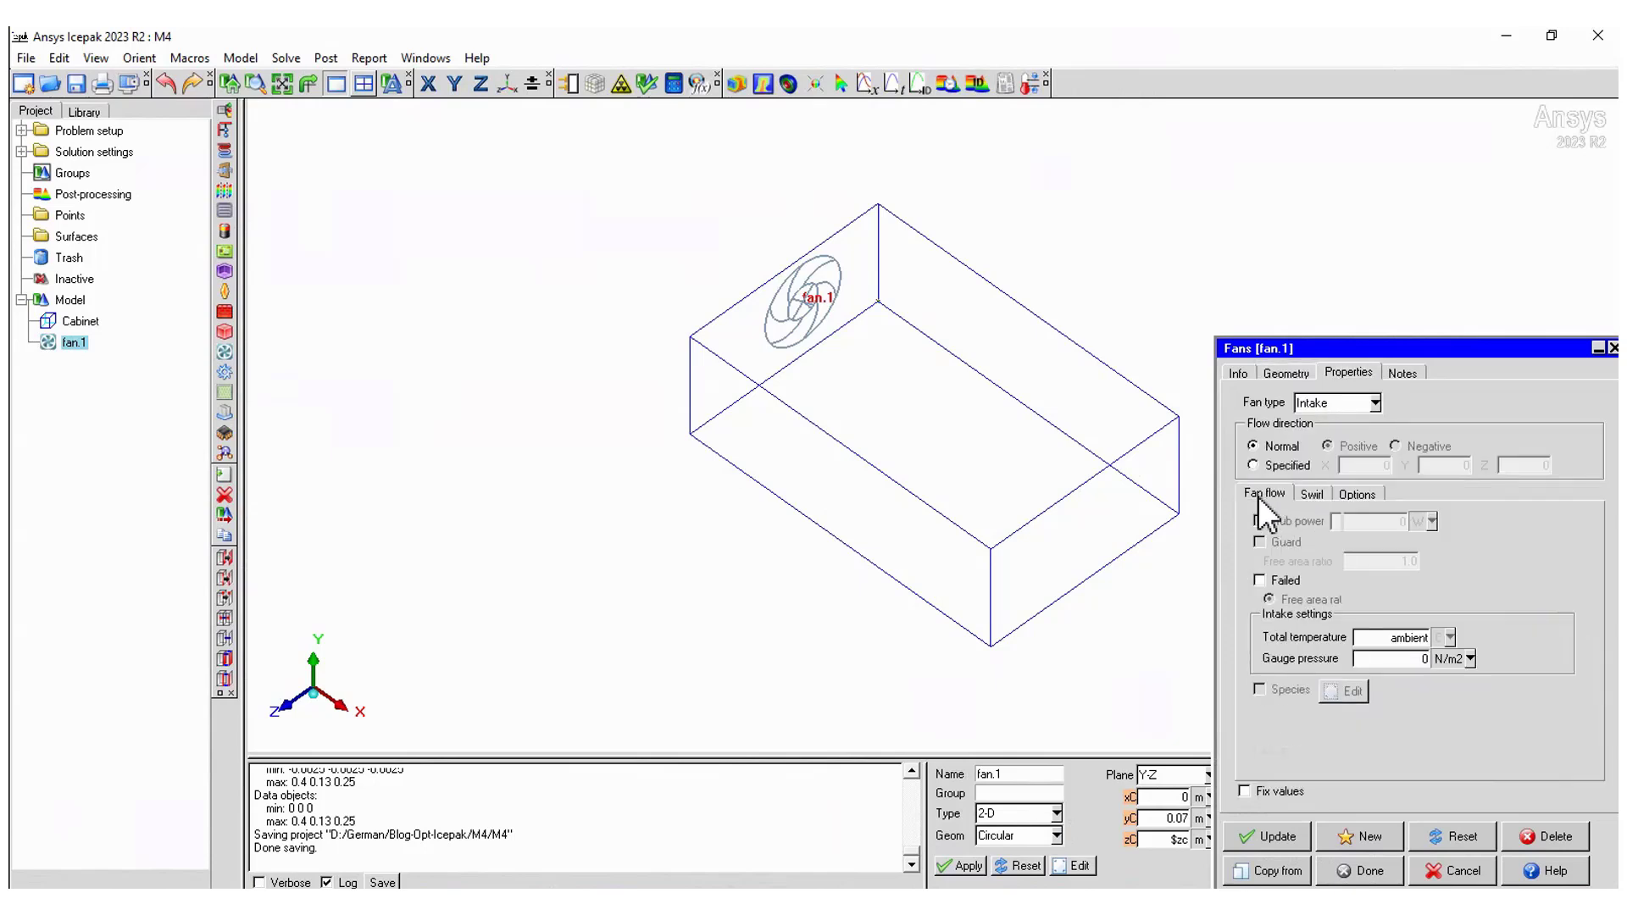
pyautogui.click(1270, 566)
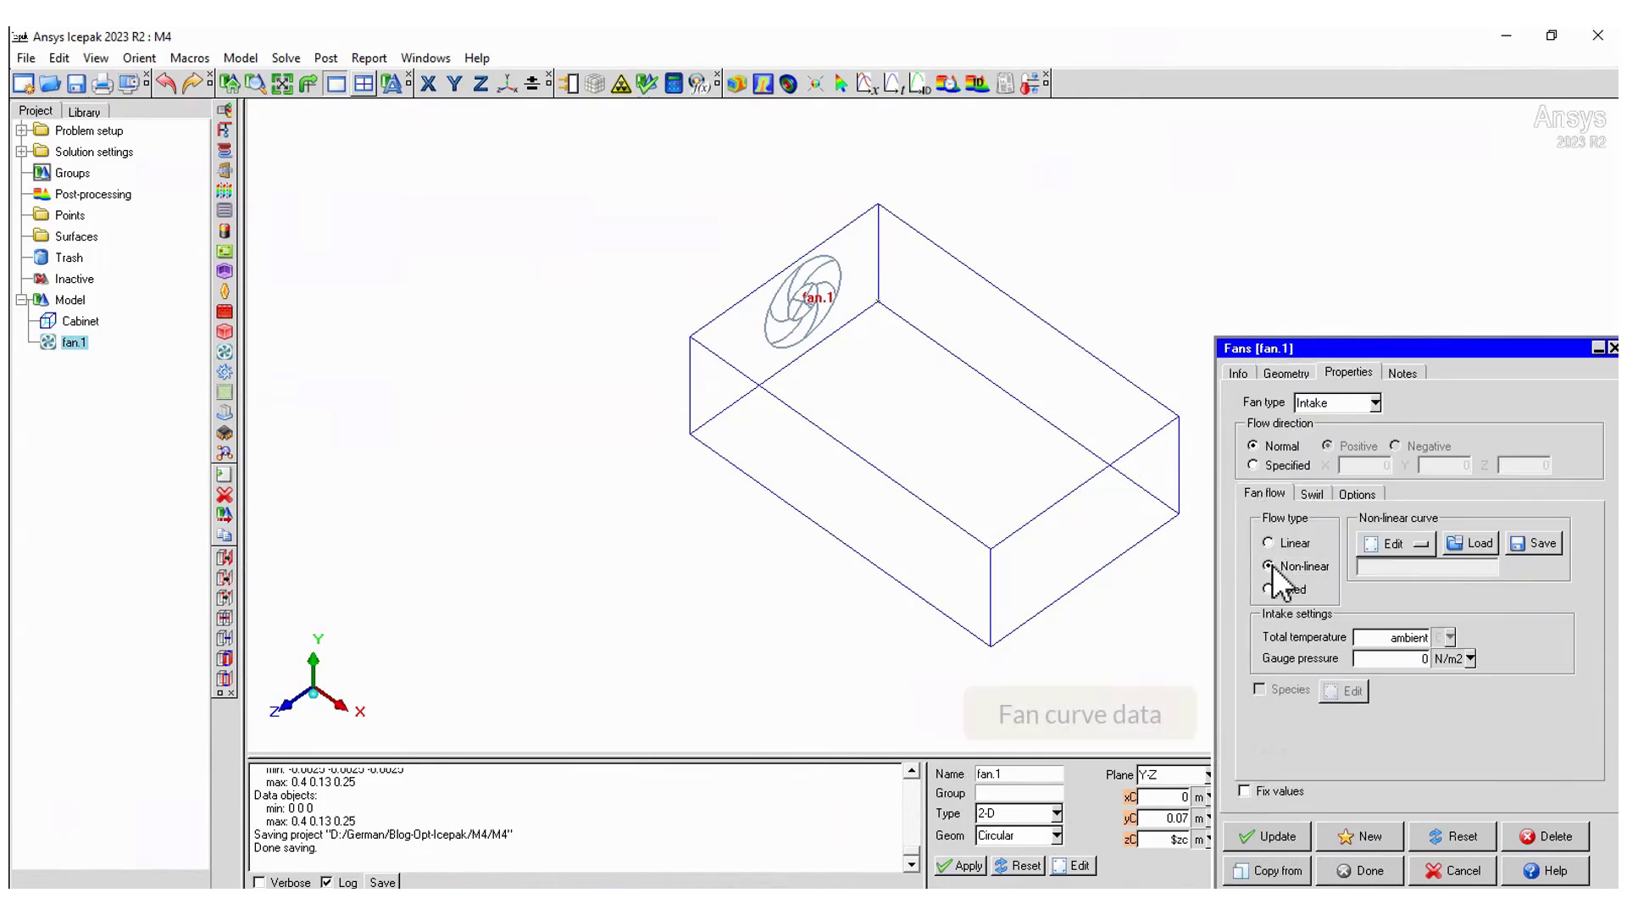
pyautogui.click(1421, 547)
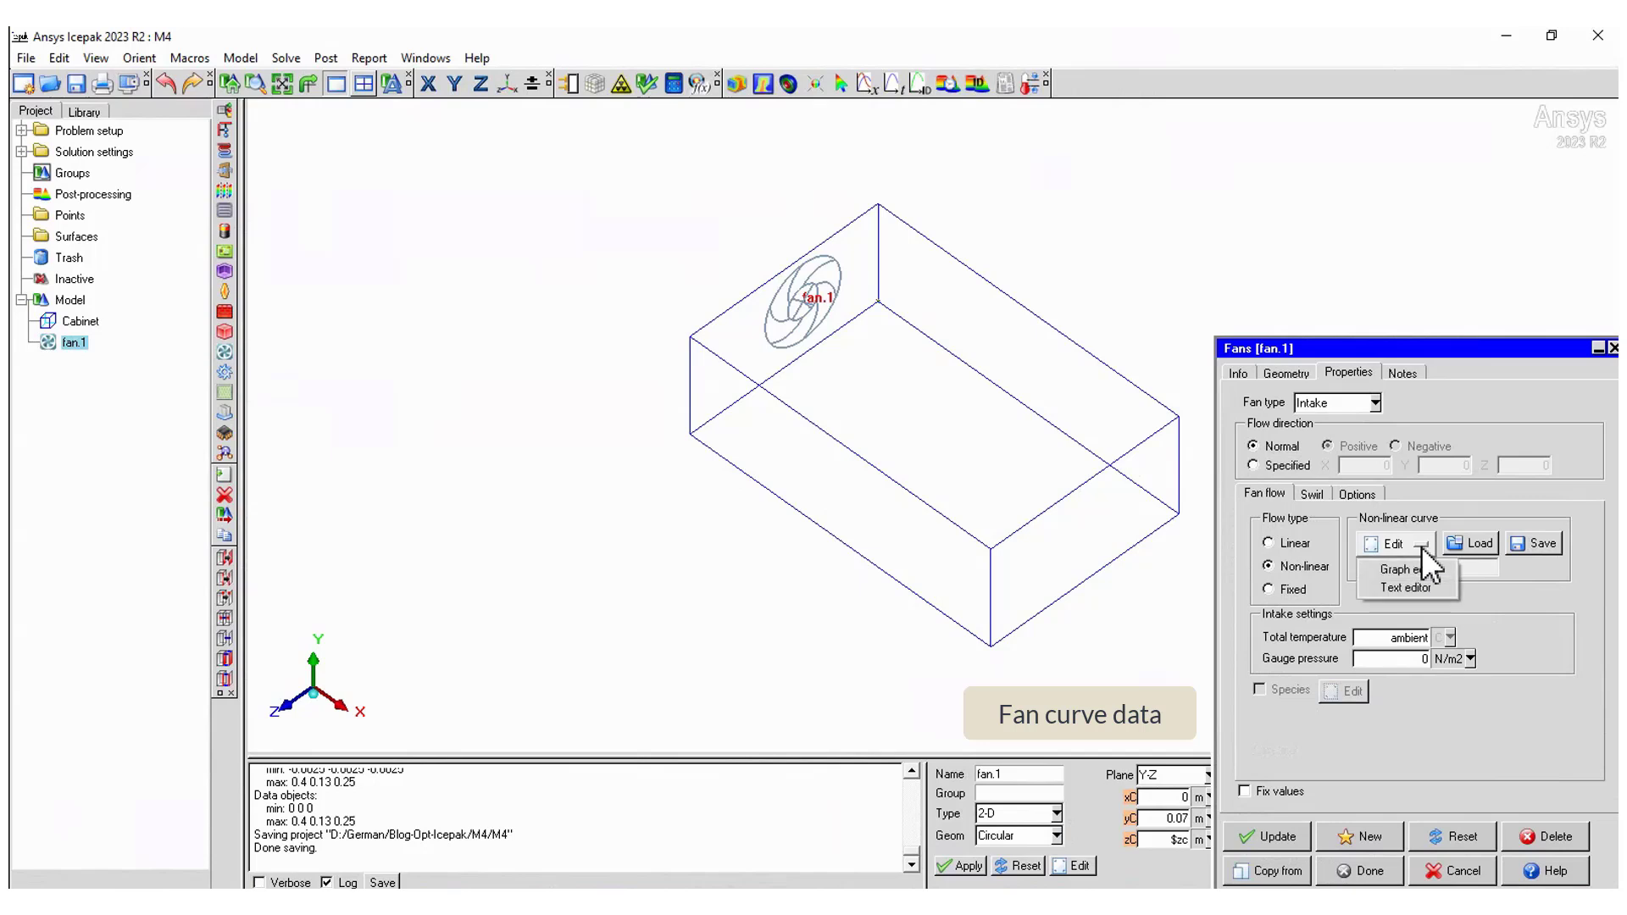
pyautogui.click(1405, 587)
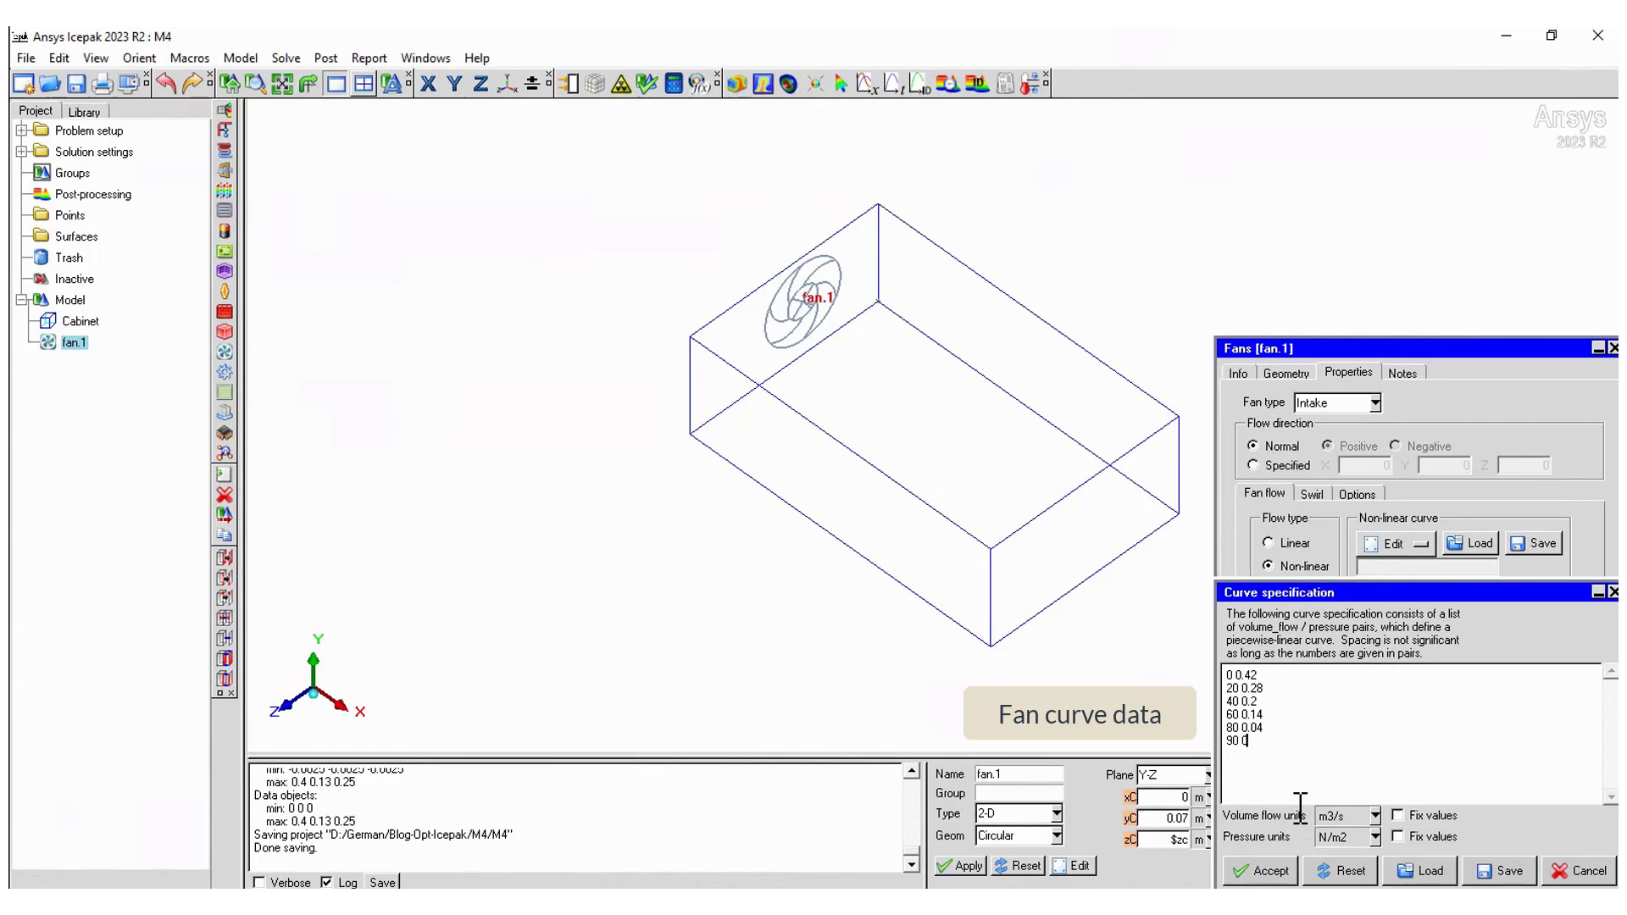
# - Accept the entered fan curve and check it in the graph editor
pyautogui.click(1280, 873)
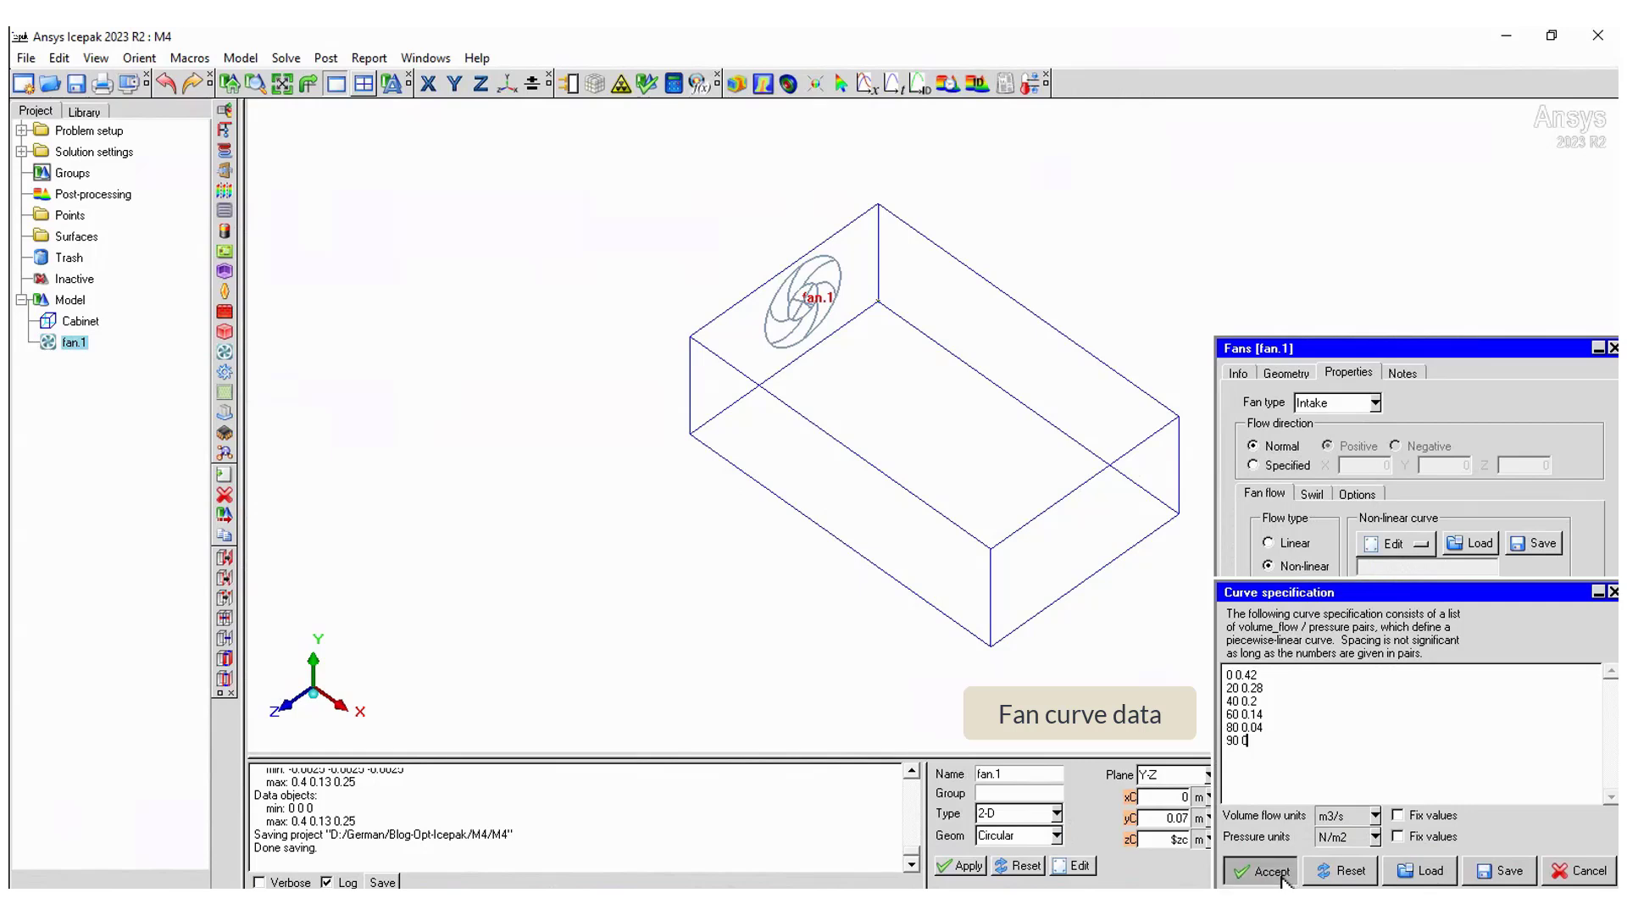
pyautogui.click(1422, 544)
pyautogui.click(1409, 569)
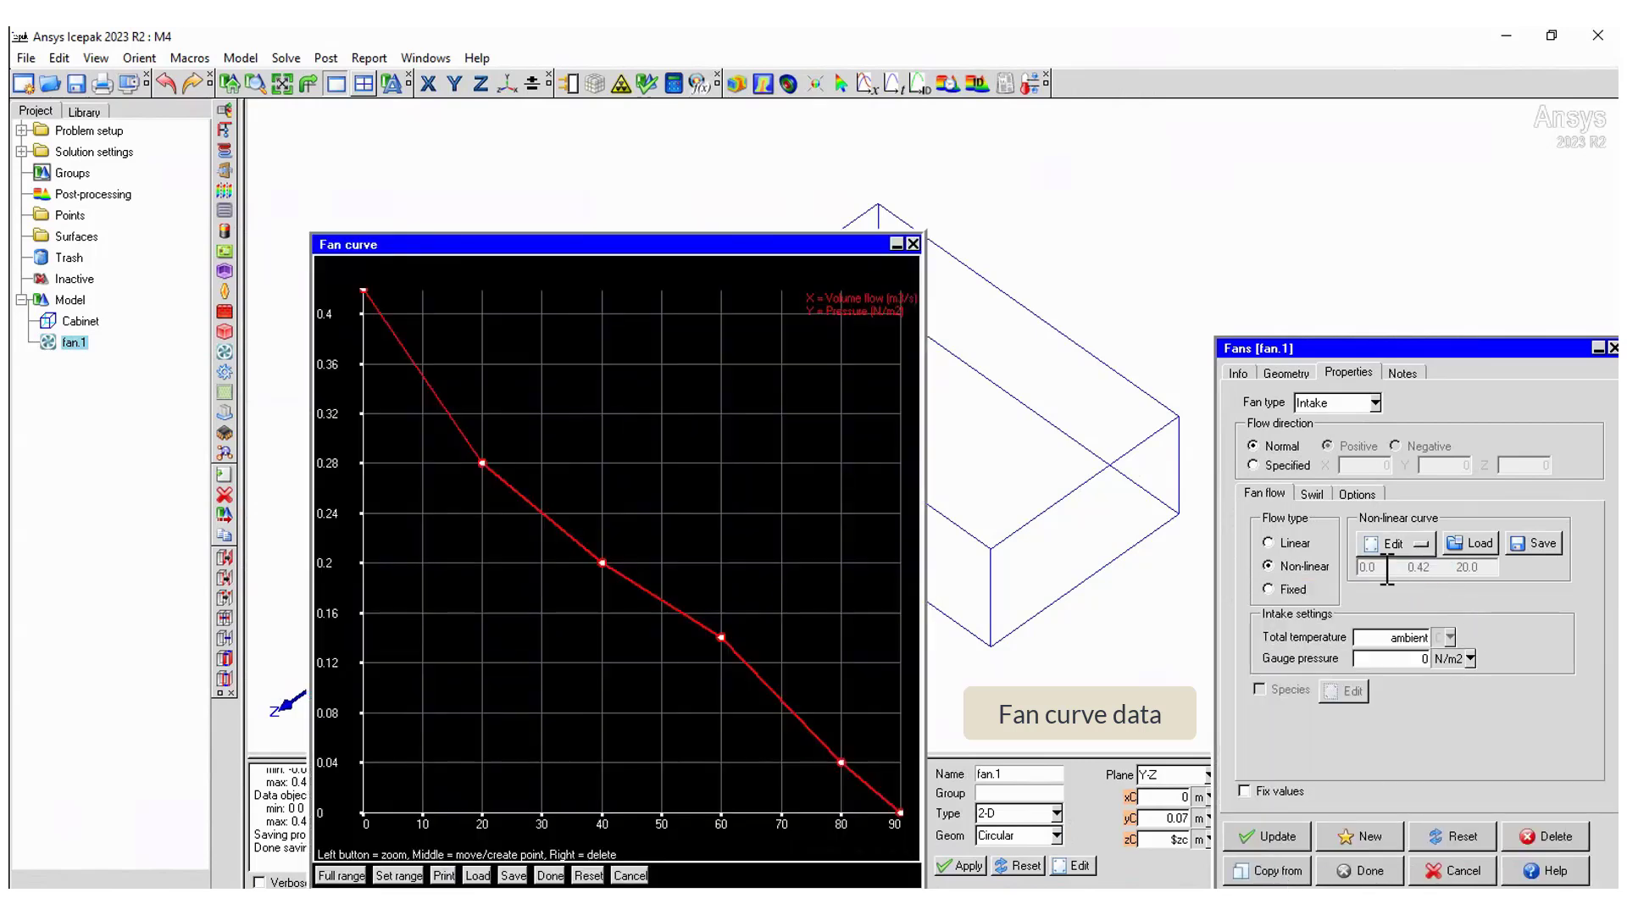
pyautogui.moveTo(738, 244); pyautogui.dragTo(765, 188)
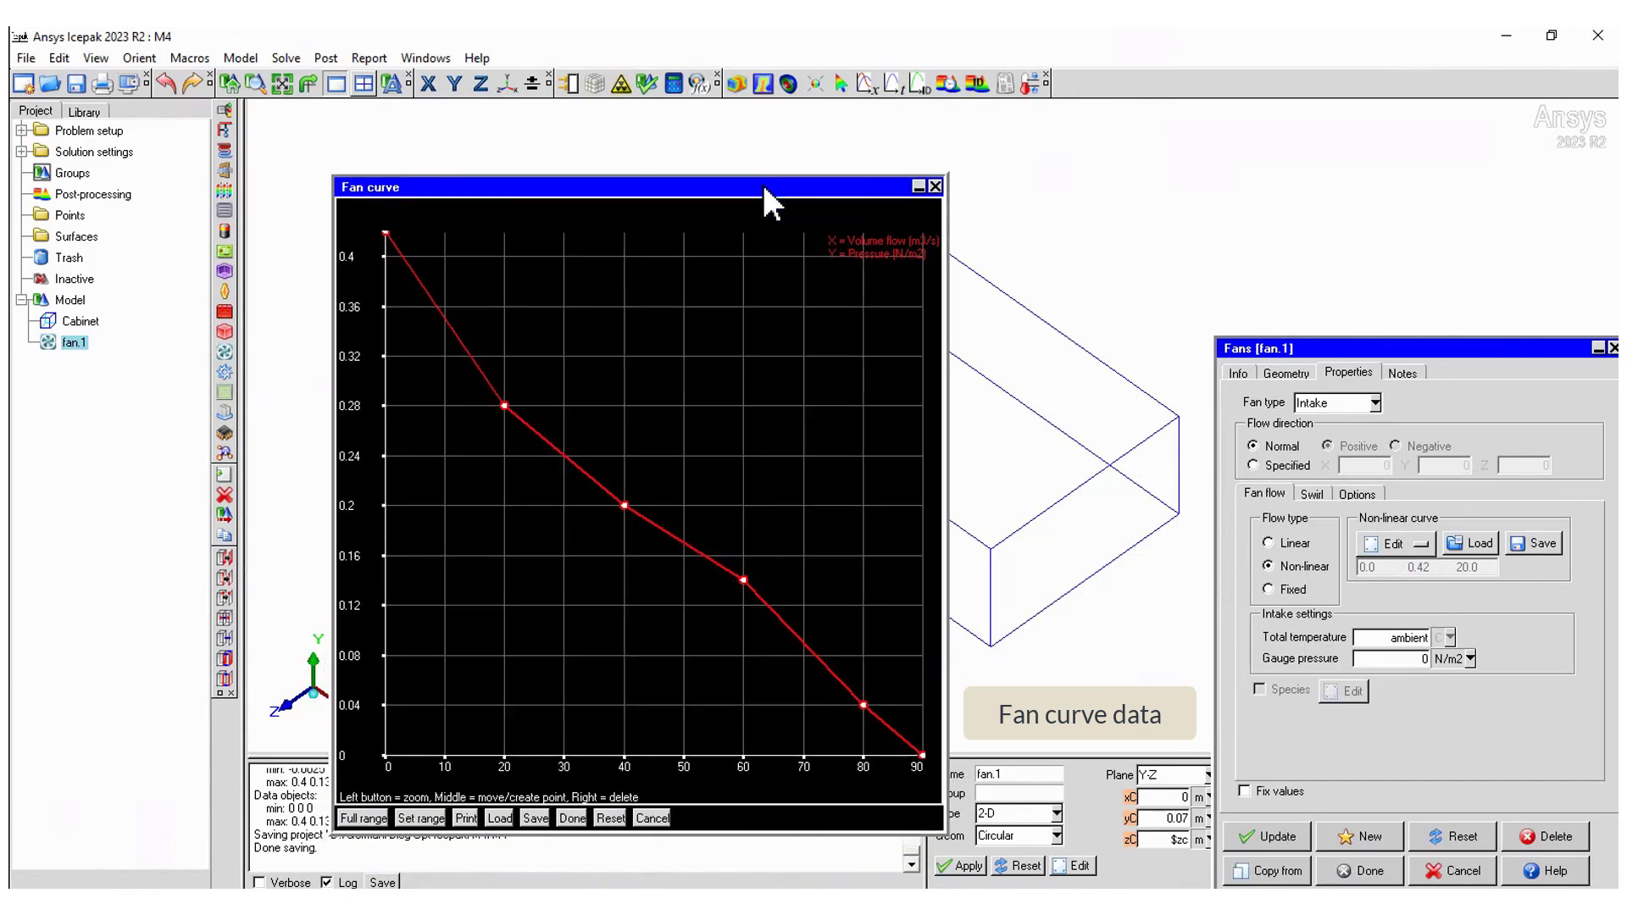
pyautogui.click(575, 818)
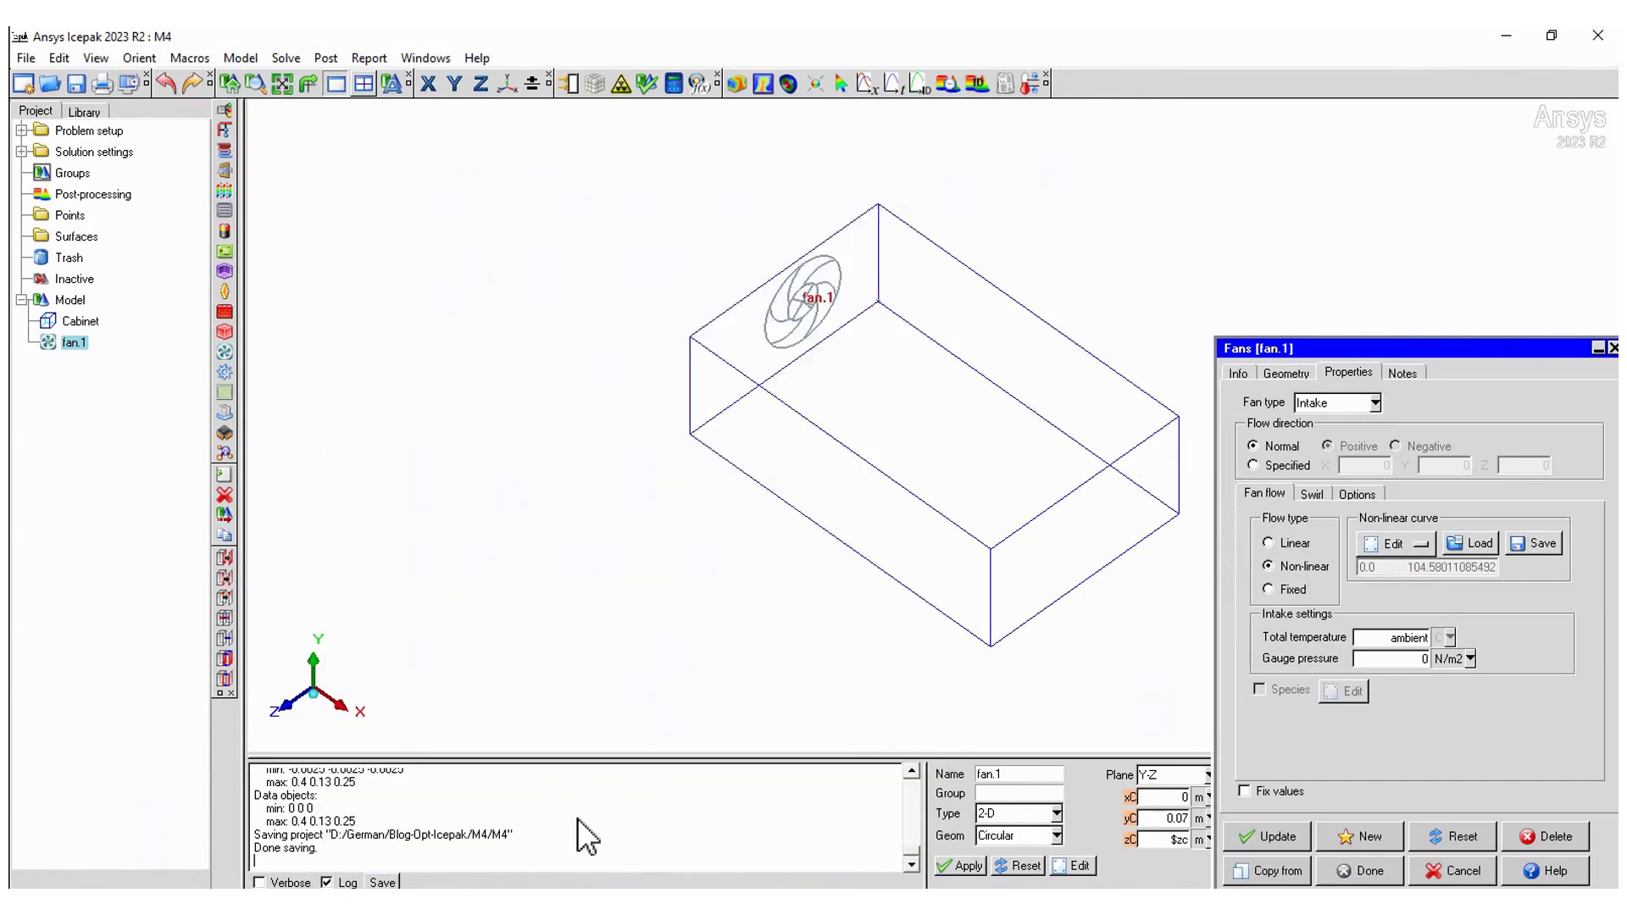
# - Set fan.1's swirl to 4000 RPM and operating speed to 2000 RPM, then commit the edits
pyautogui.click(1312, 494)
pyautogui.moveTo(1377, 561); pyautogui.dragTo(1446, 564)
pyautogui.write('4000')
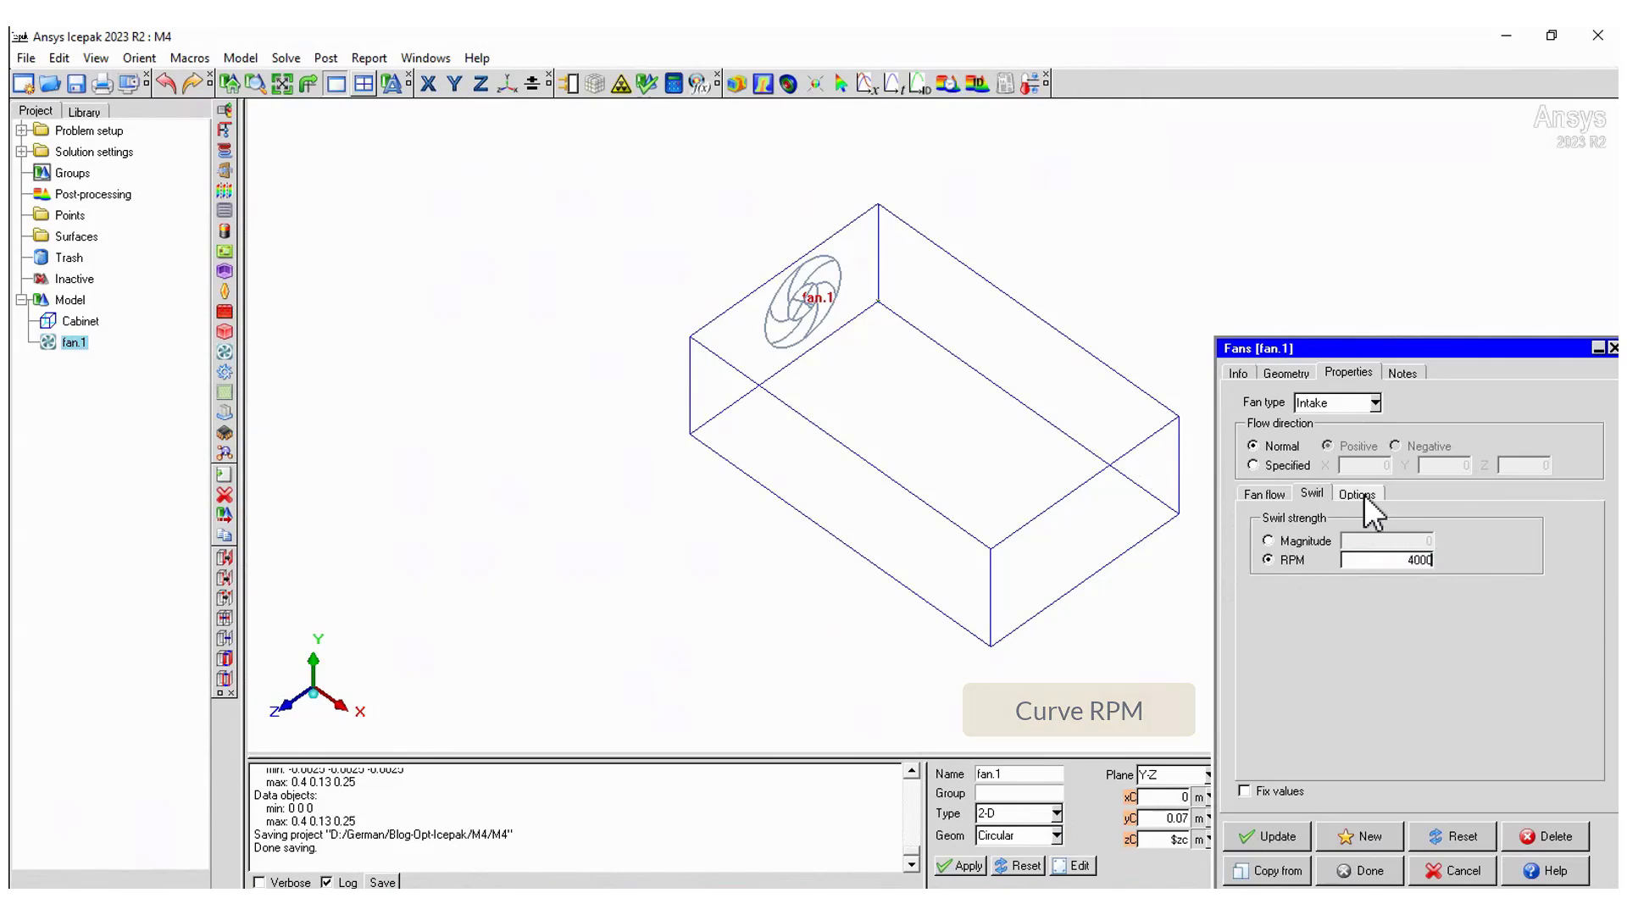
pyautogui.click(1357, 494)
pyautogui.click(1428, 704)
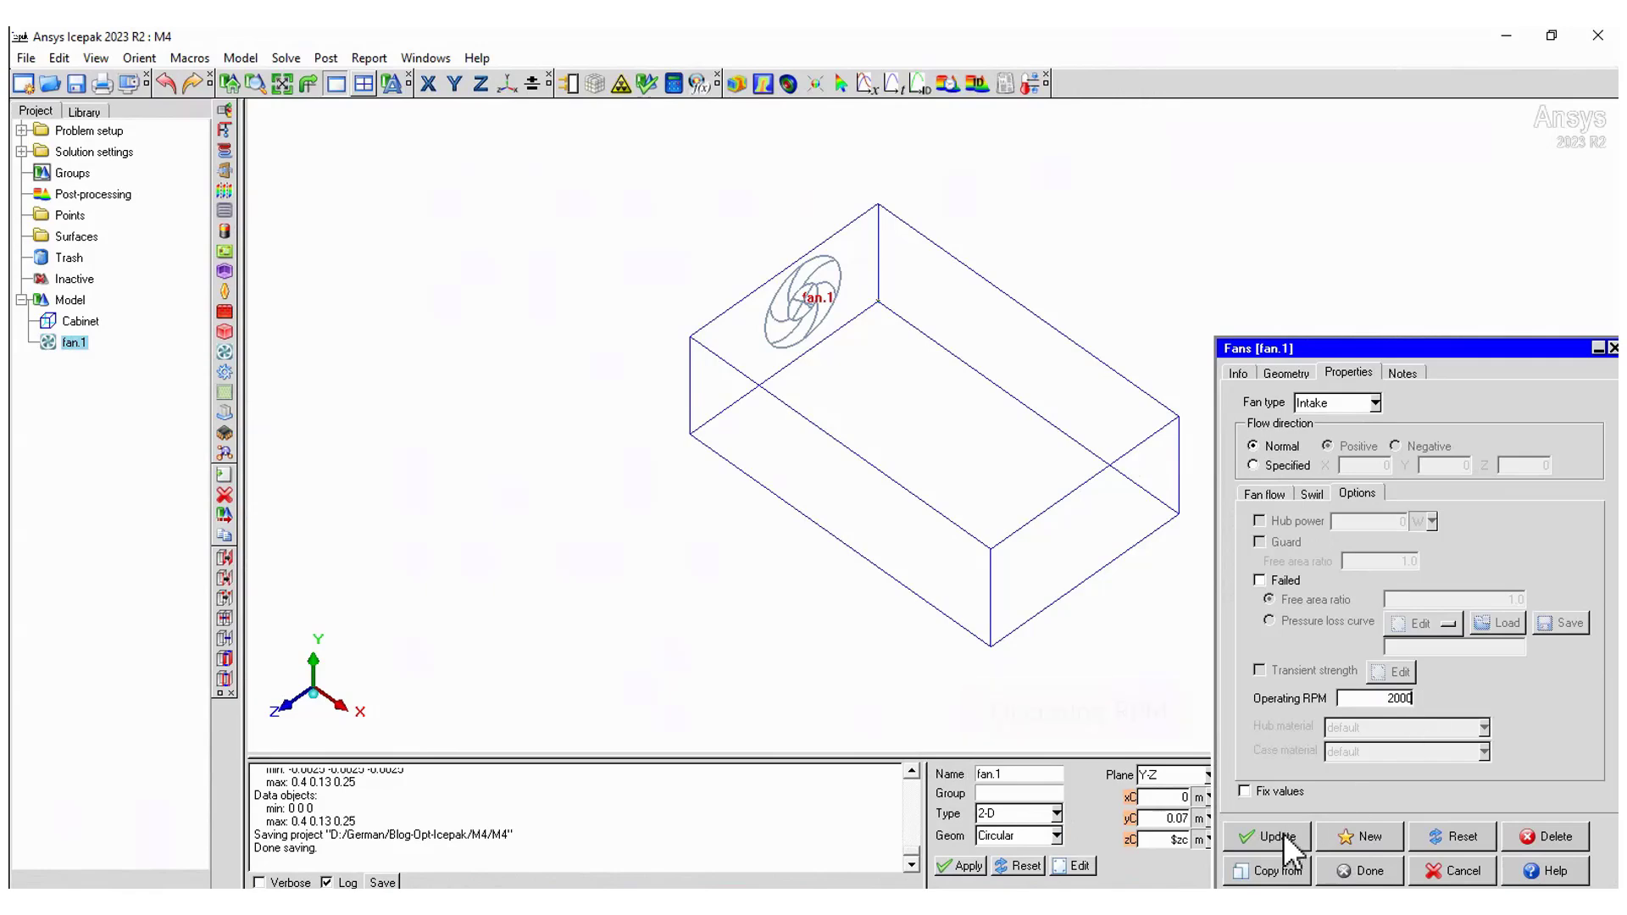
pyautogui.click(1360, 871)
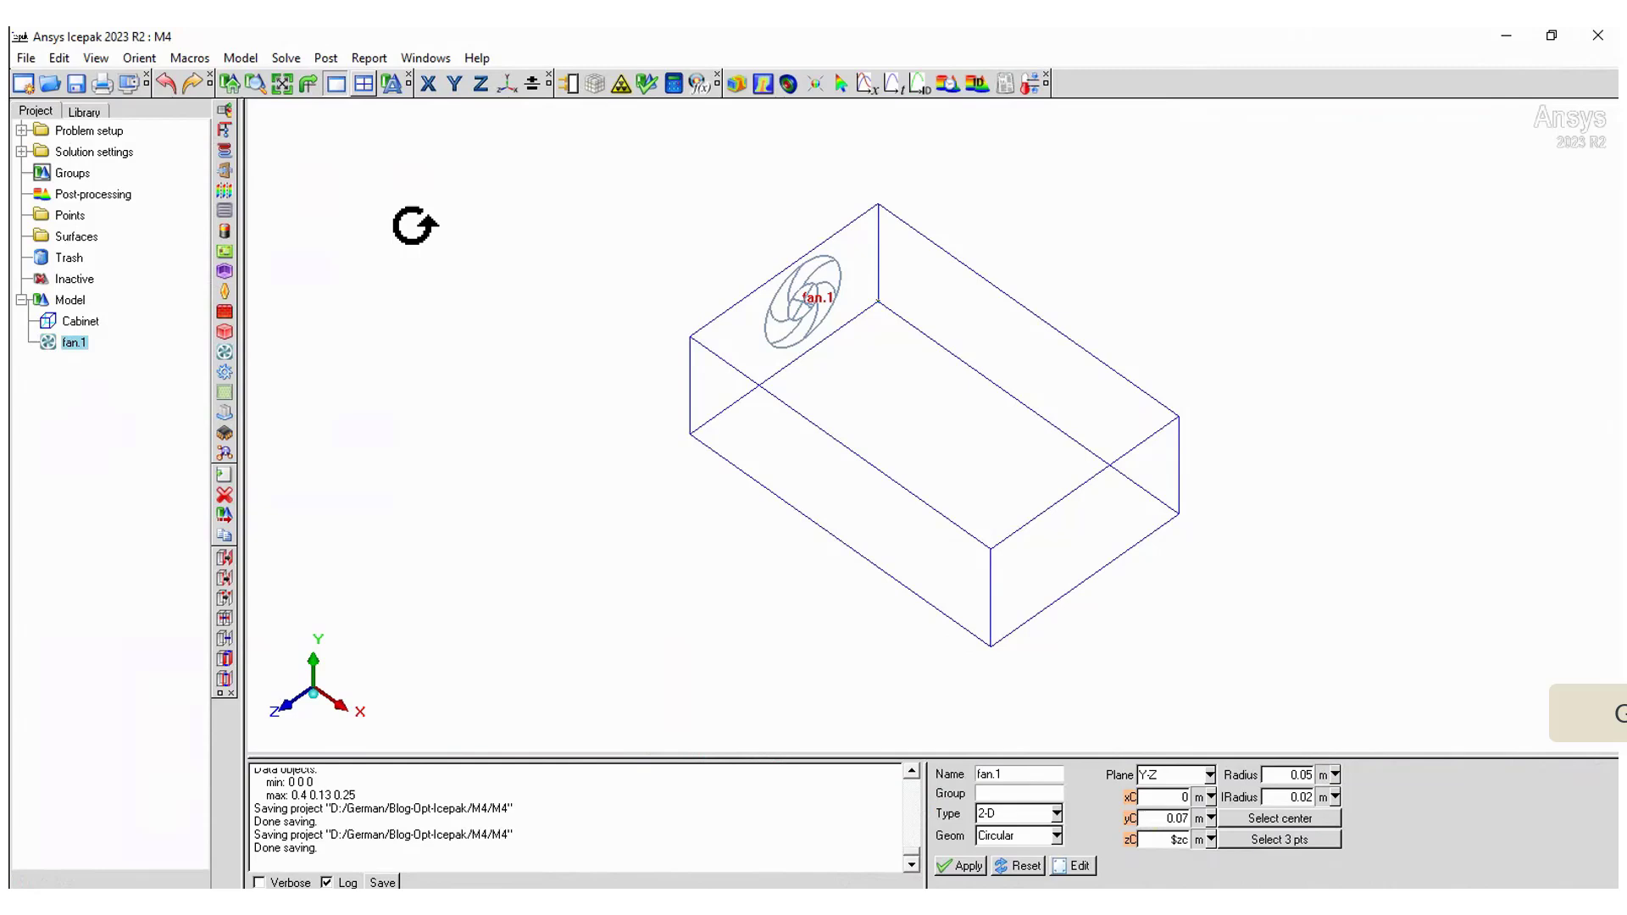
# - Create a Y-Z plane grille spanning y 0–0.1 m and z 0–0.2 m on the cabinet end face
pyautogui.click(223, 212)
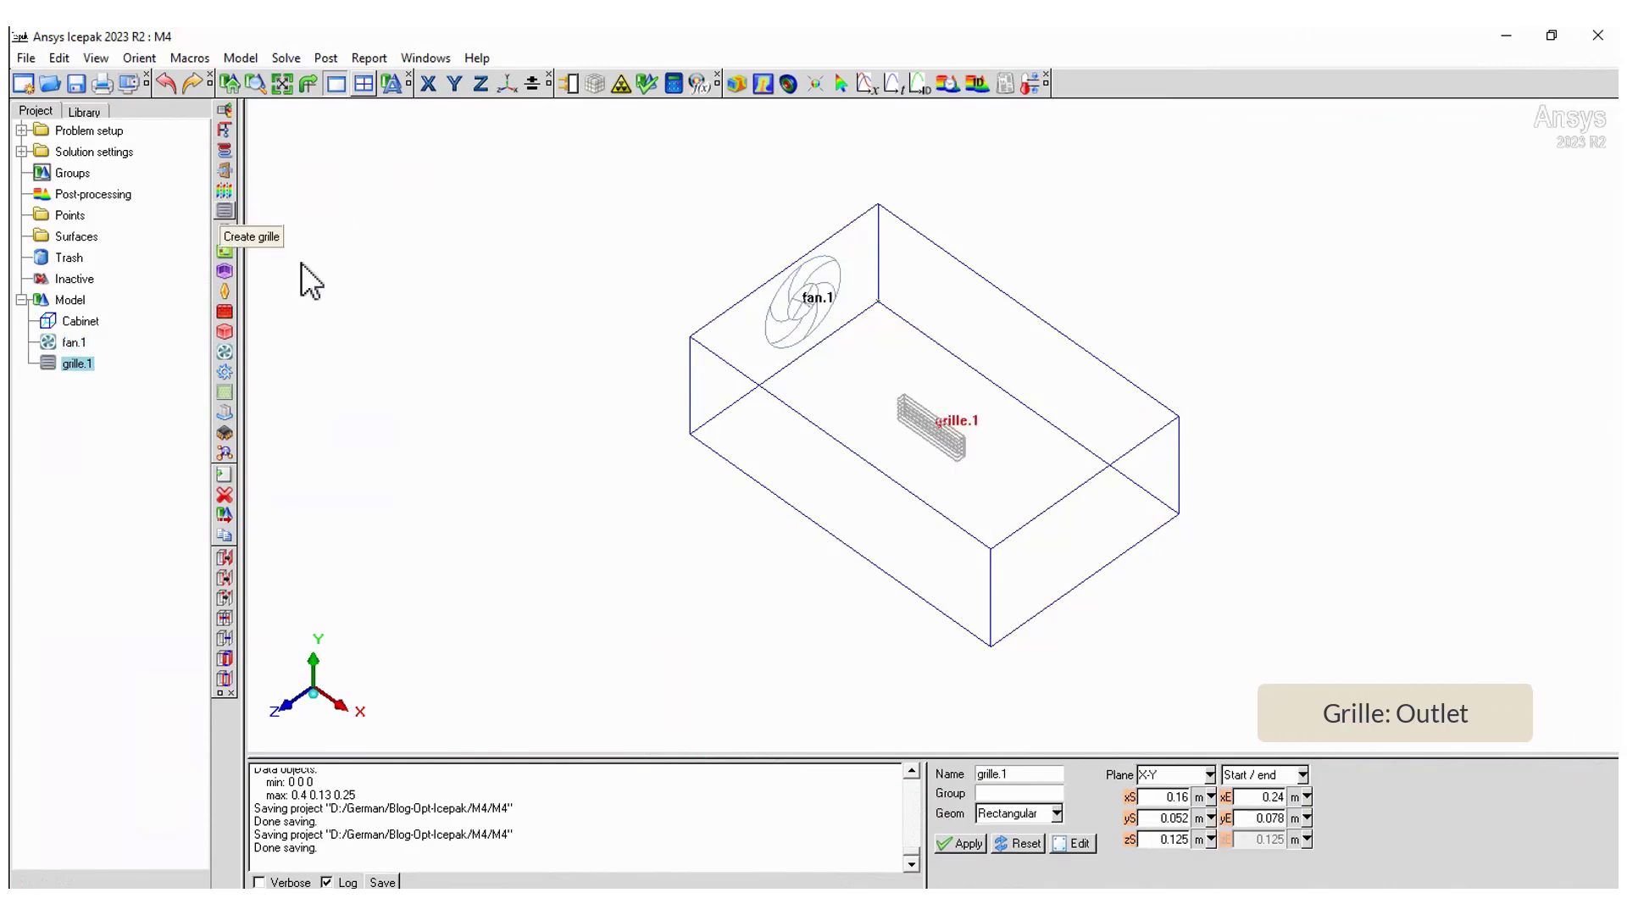
pyautogui.click(1208, 775)
pyautogui.click(1170, 794)
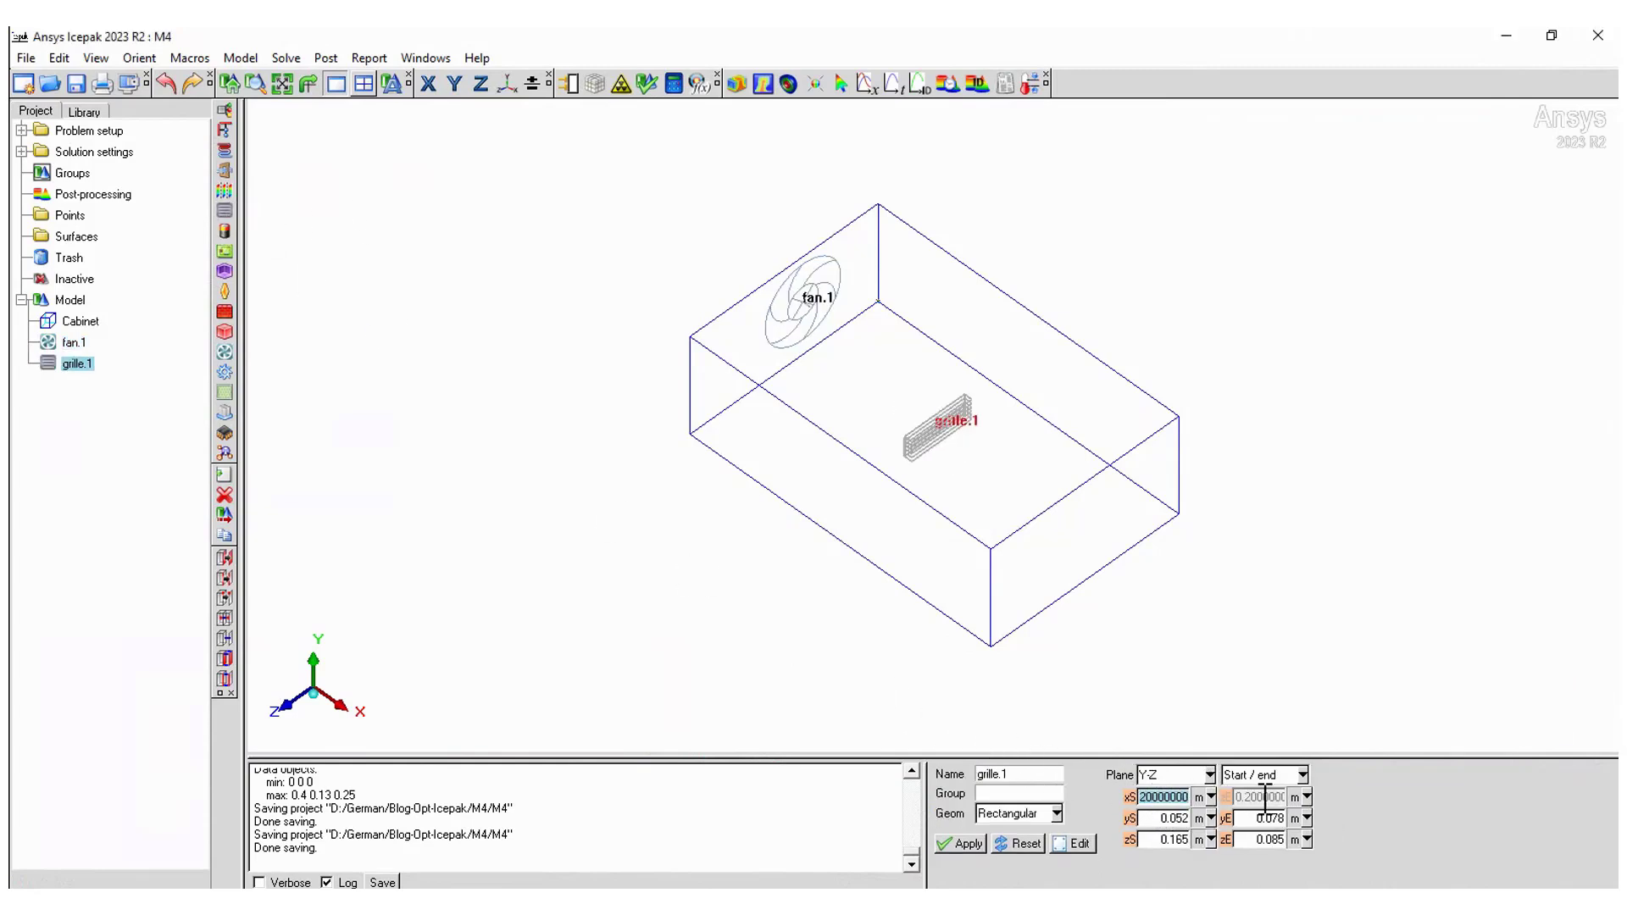
pyautogui.write('0')
pyautogui.press('Tab')
pyautogui.write('0')
pyautogui.doubleClick(1267, 818)
pyautogui.write('0.1')
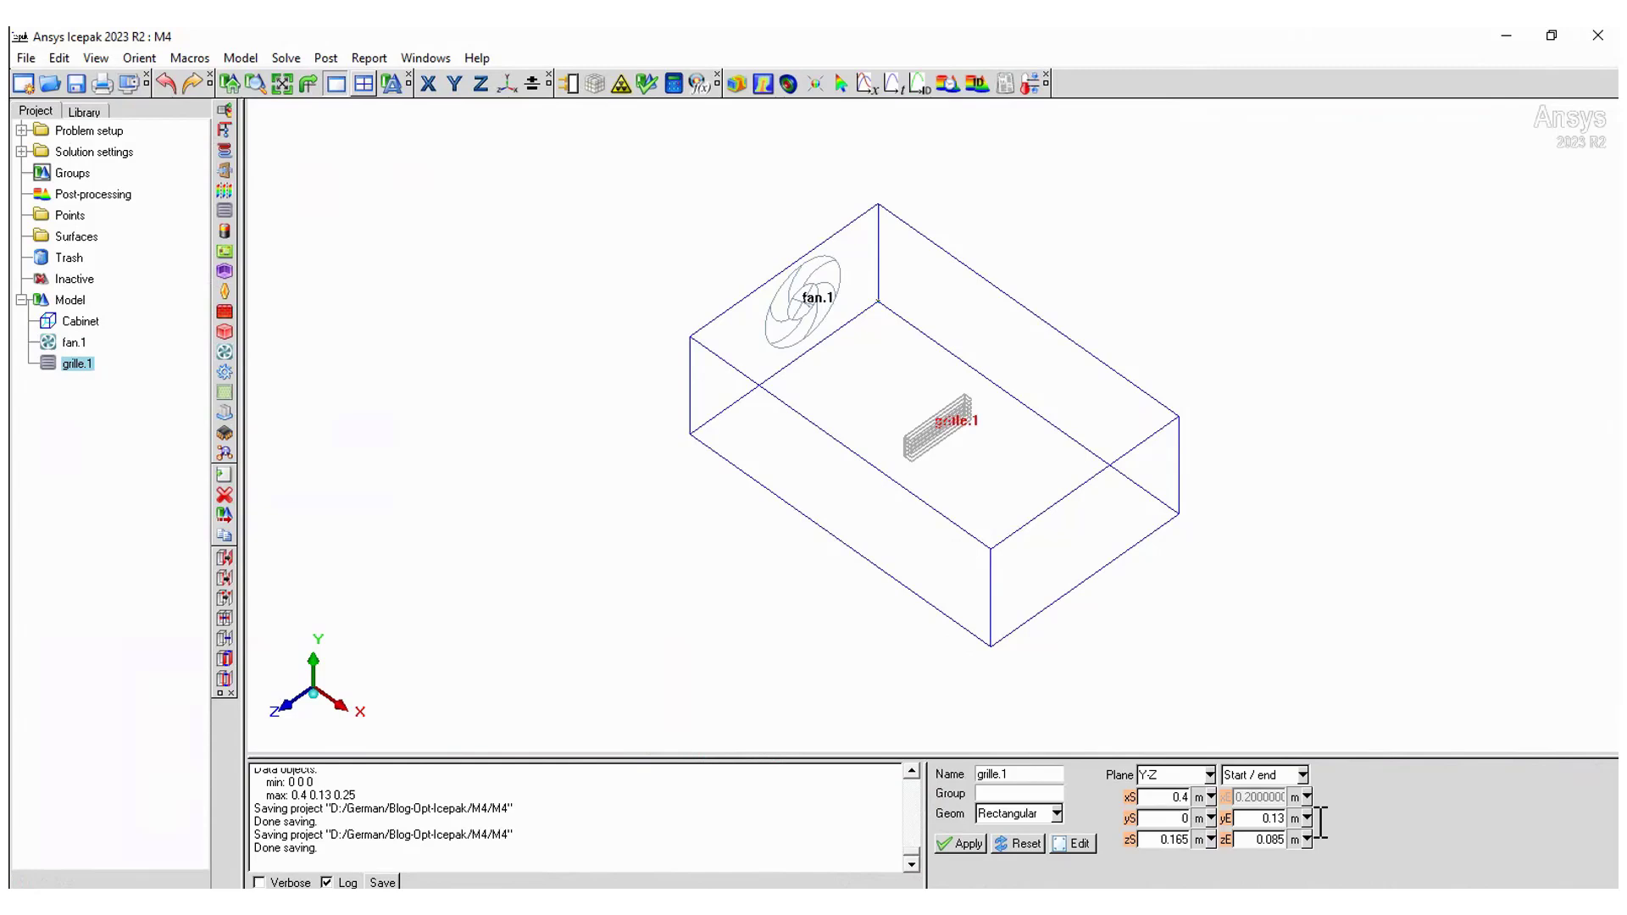
pyautogui.doubleClick(1170, 839)
pyautogui.write('0')
pyautogui.doubleClick(1275, 839)
pyautogui.write('0.2')
pyautogui.click(959, 844)
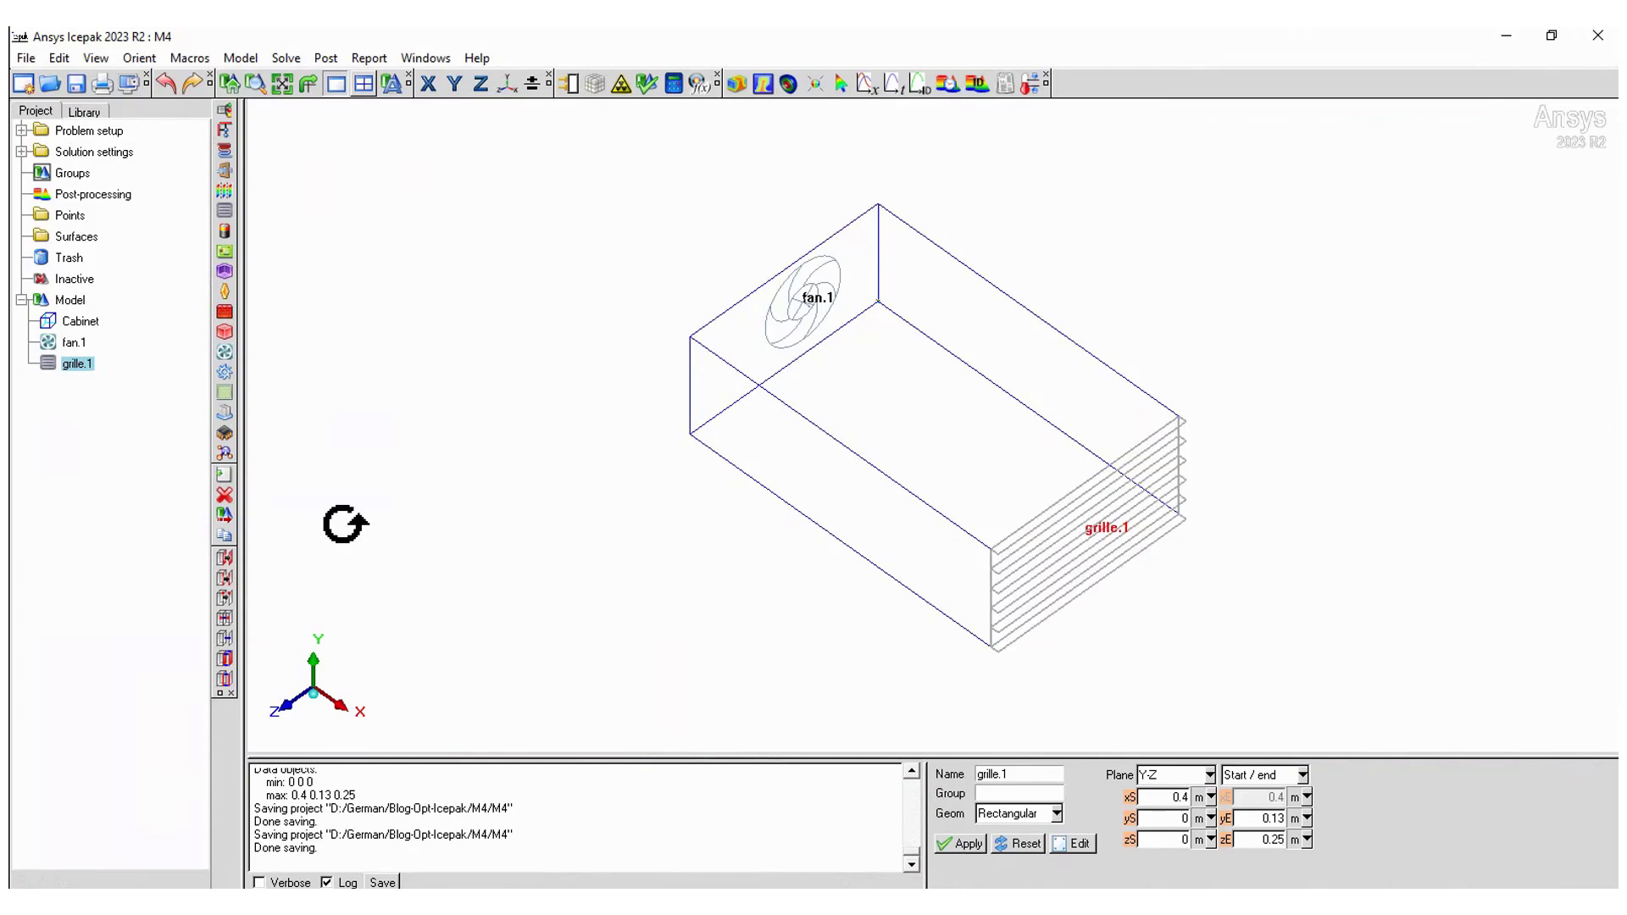
# - Review grille.1's flow specification and free area ratio, then close its settings
pyautogui.doubleClick(84, 367)
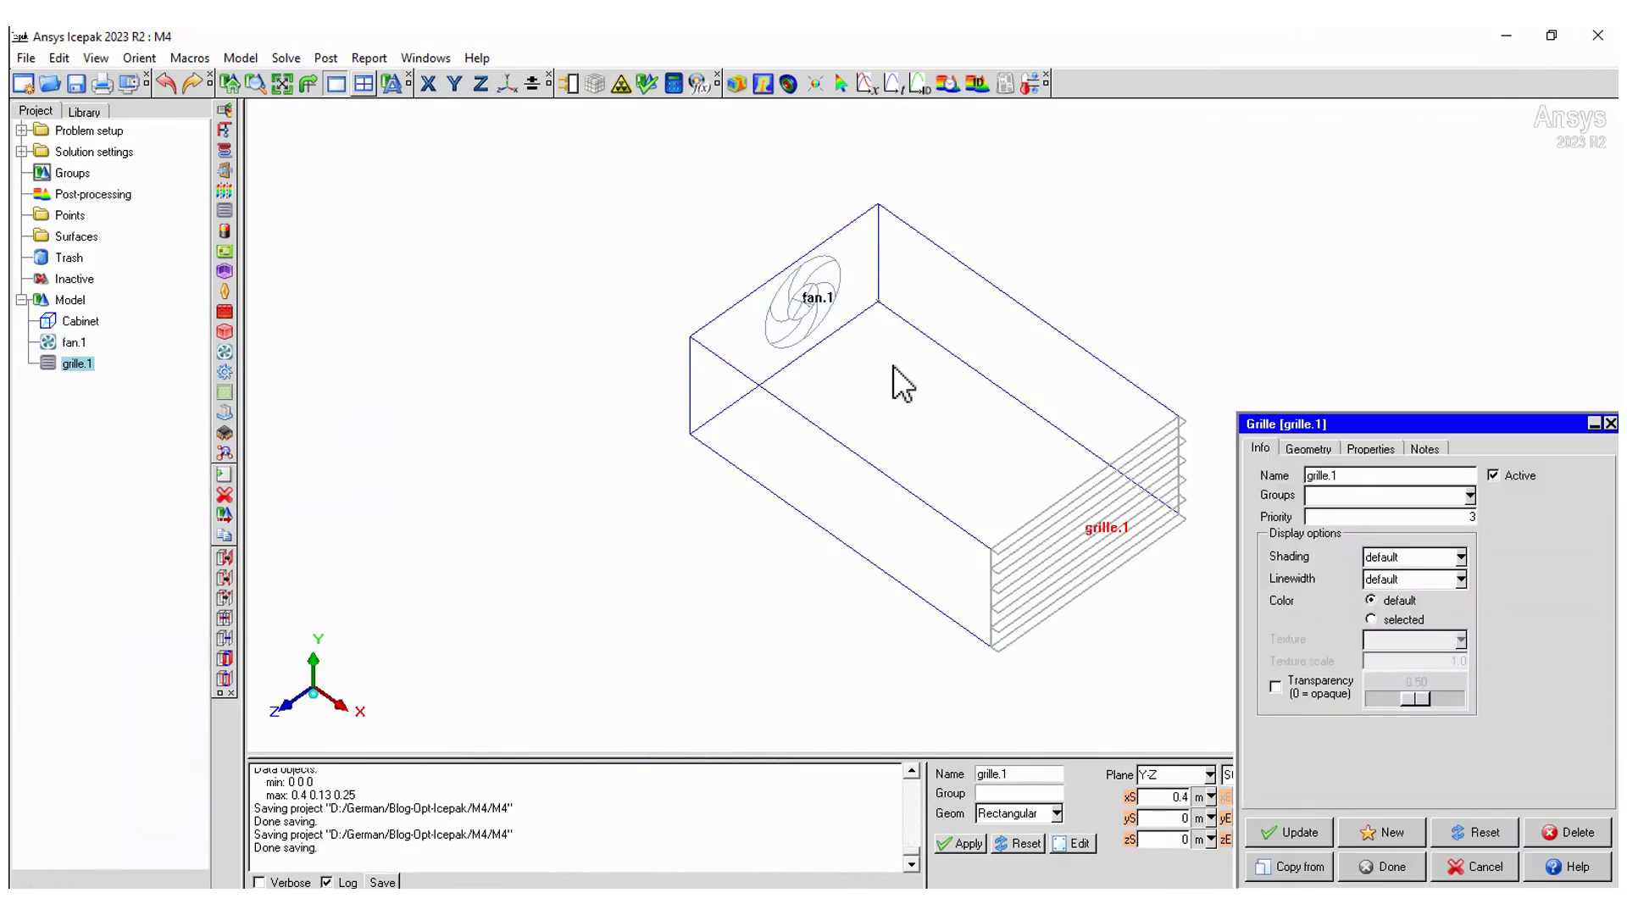
pyautogui.click(1375, 454)
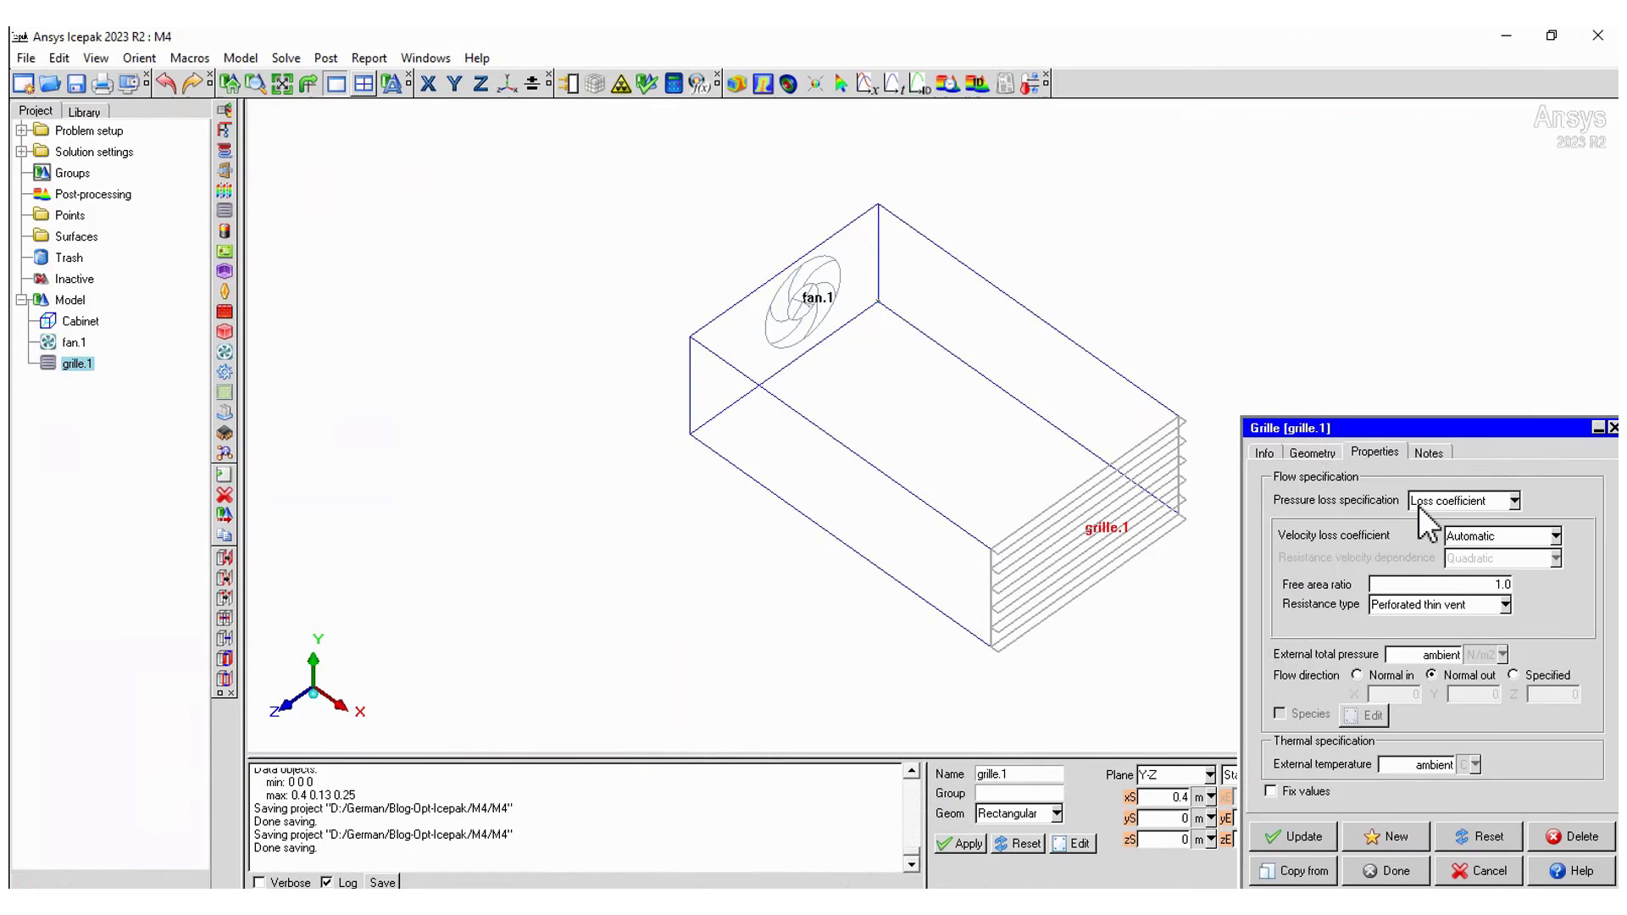
pyautogui.doubleClick(1501, 585)
pyautogui.click(1387, 872)
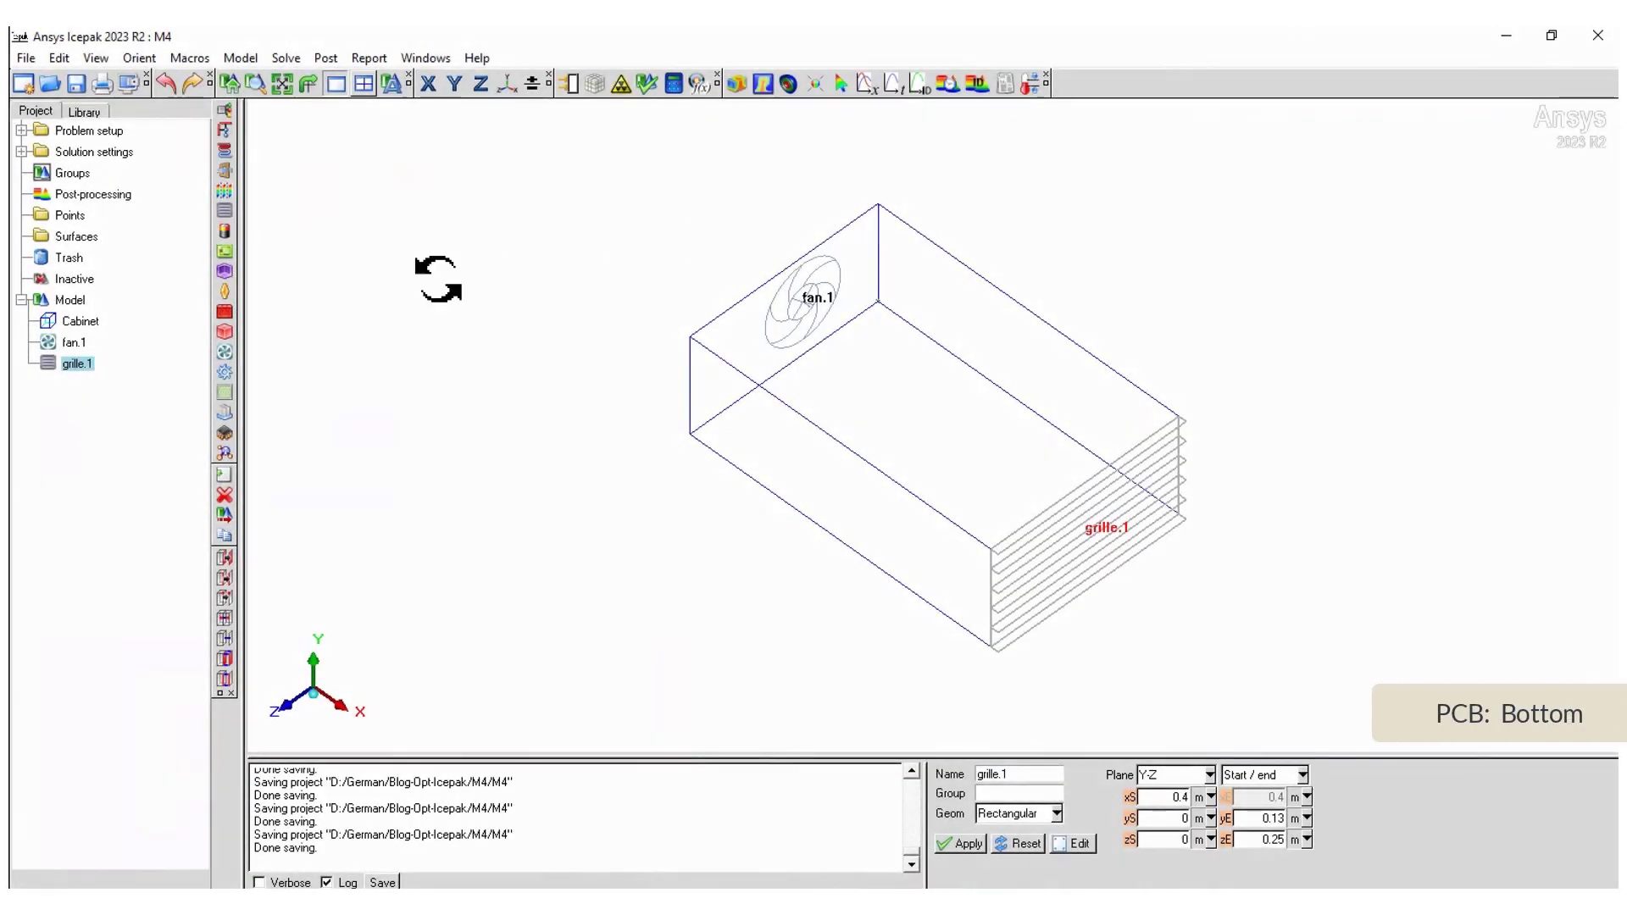
# - Add an X-Z plane wall at y = 0 spanning x 0–0.4 m and z 0–0.25 m
pyautogui.click(224, 313)
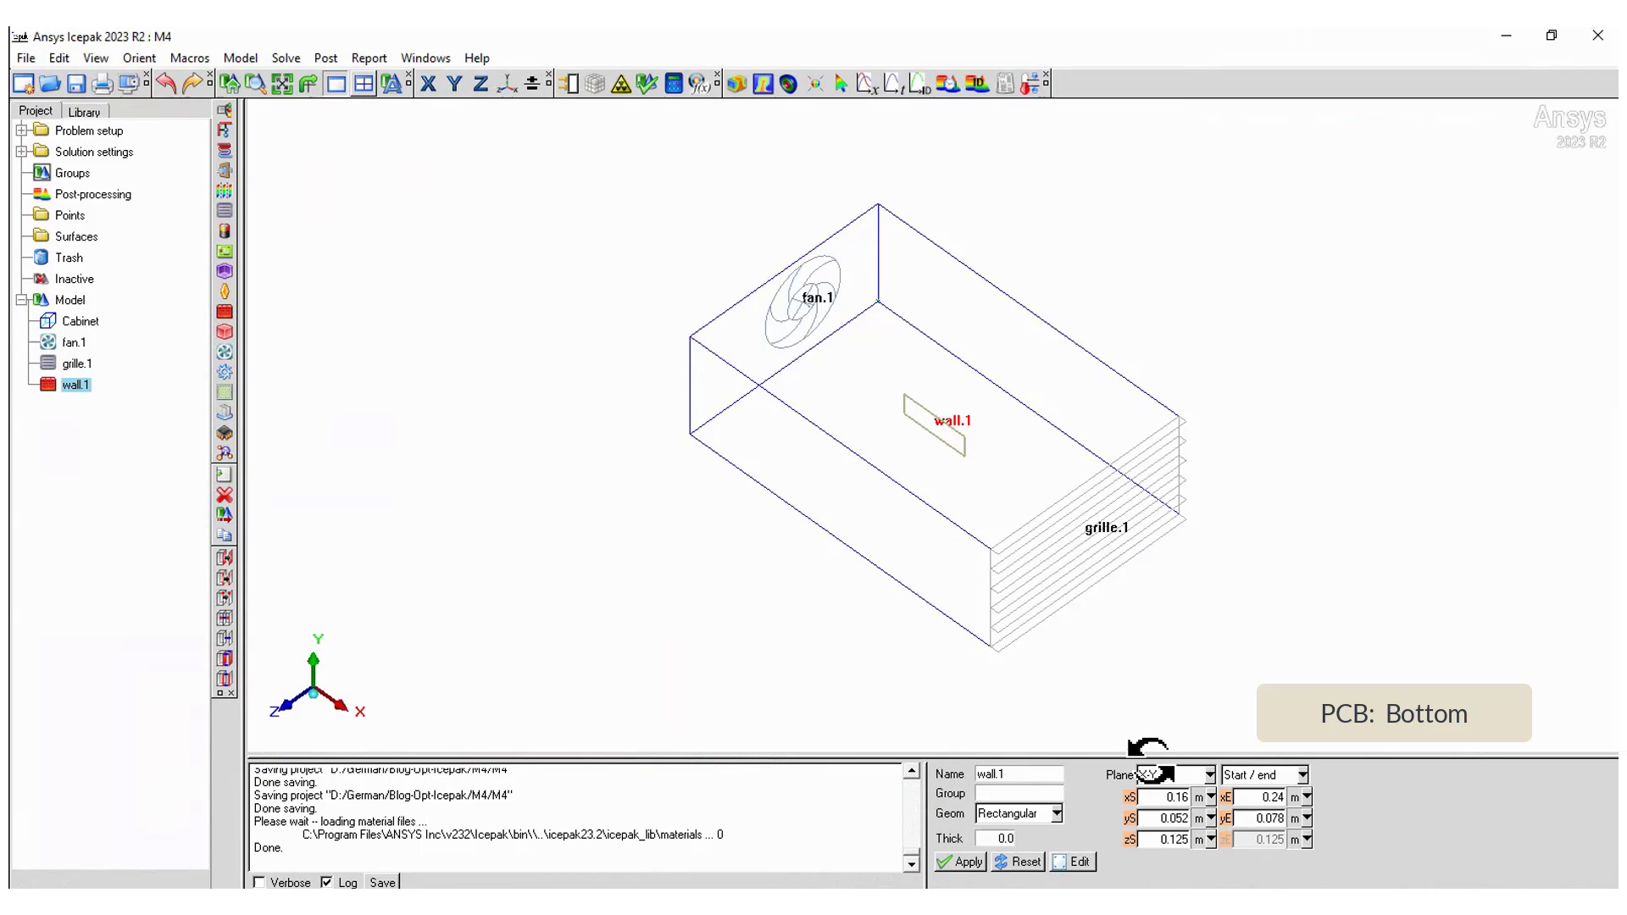
pyautogui.click(1210, 777)
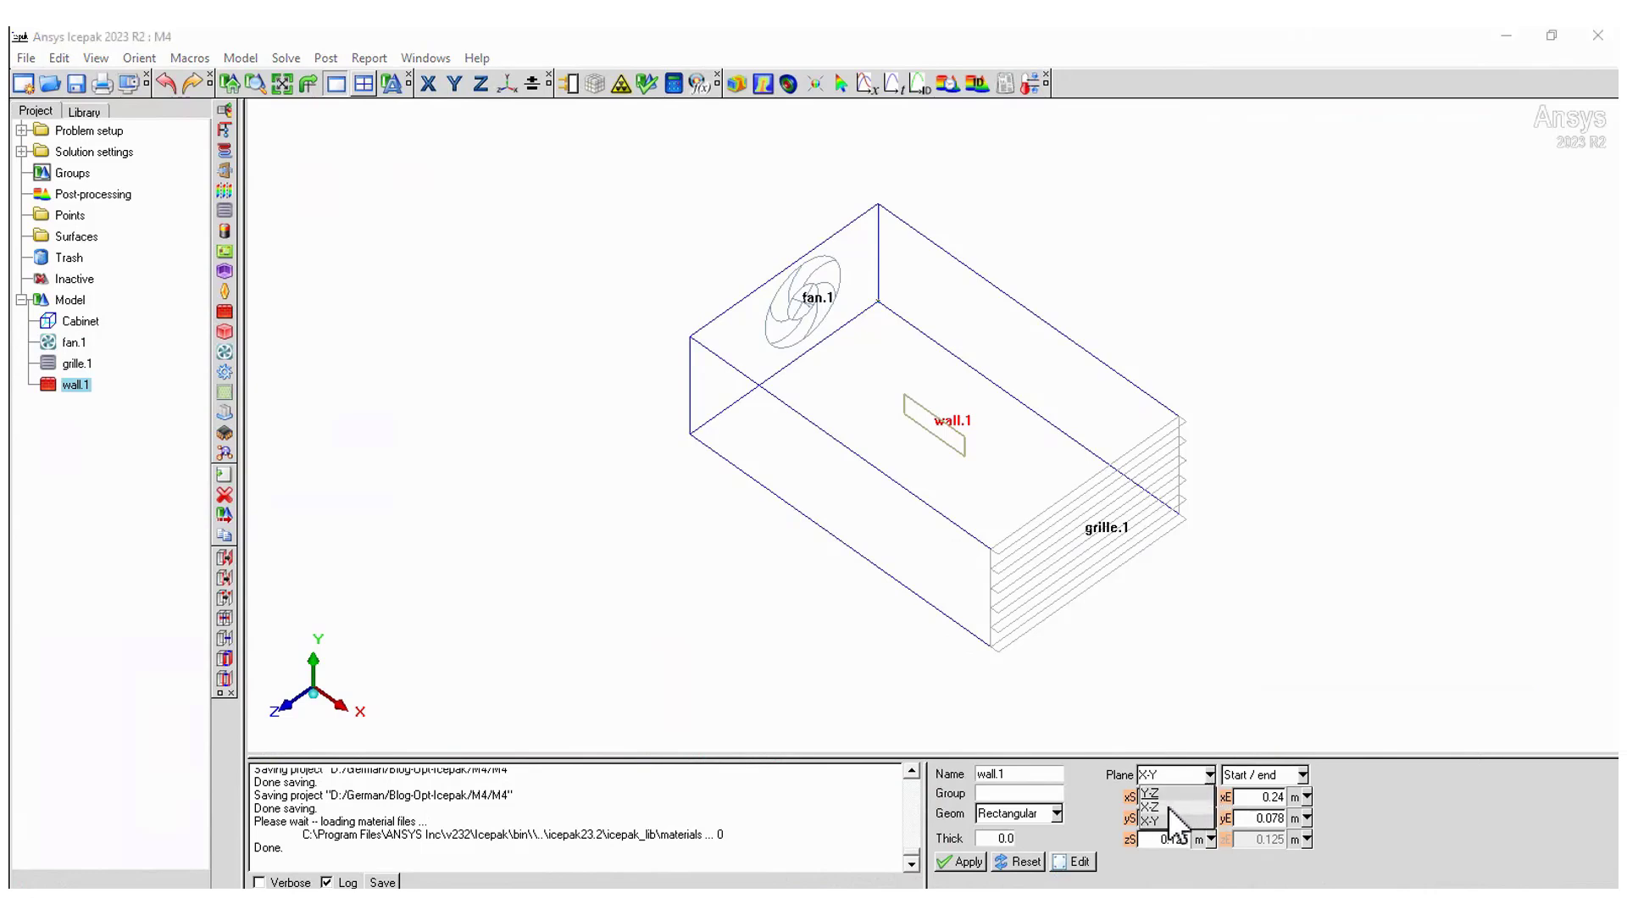
pyautogui.click(1150, 807)
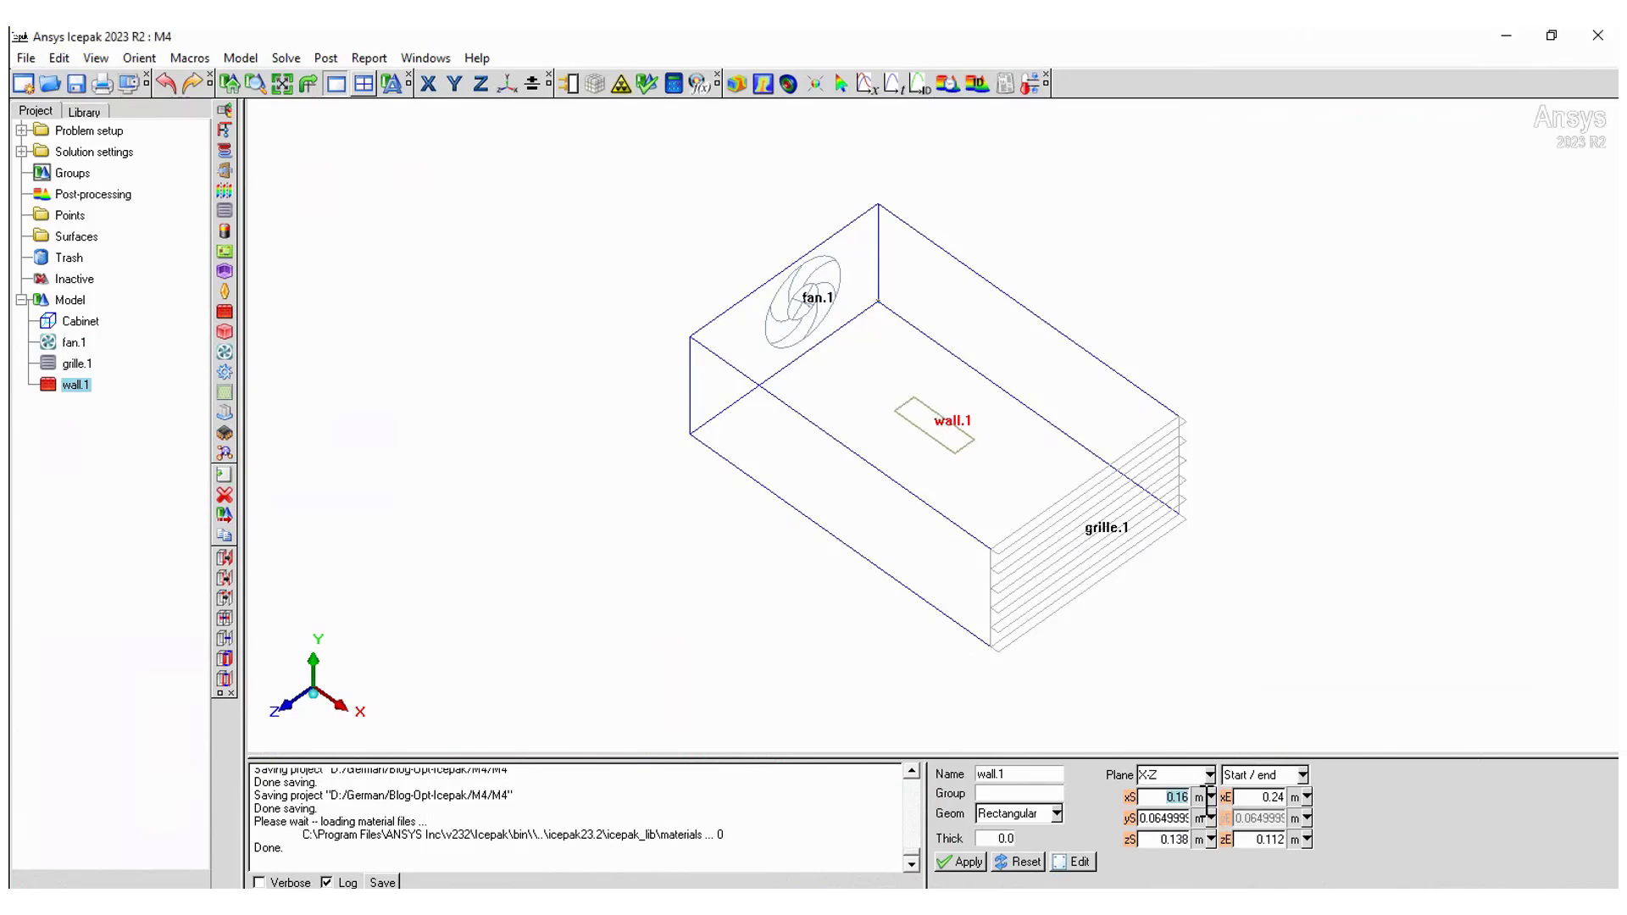
pyautogui.write('0')
pyautogui.press('Tab')
pyautogui.write('0.4')
pyautogui.moveTo(1141, 818); pyautogui.dragTo(1311, 840)
pyautogui.write('00')
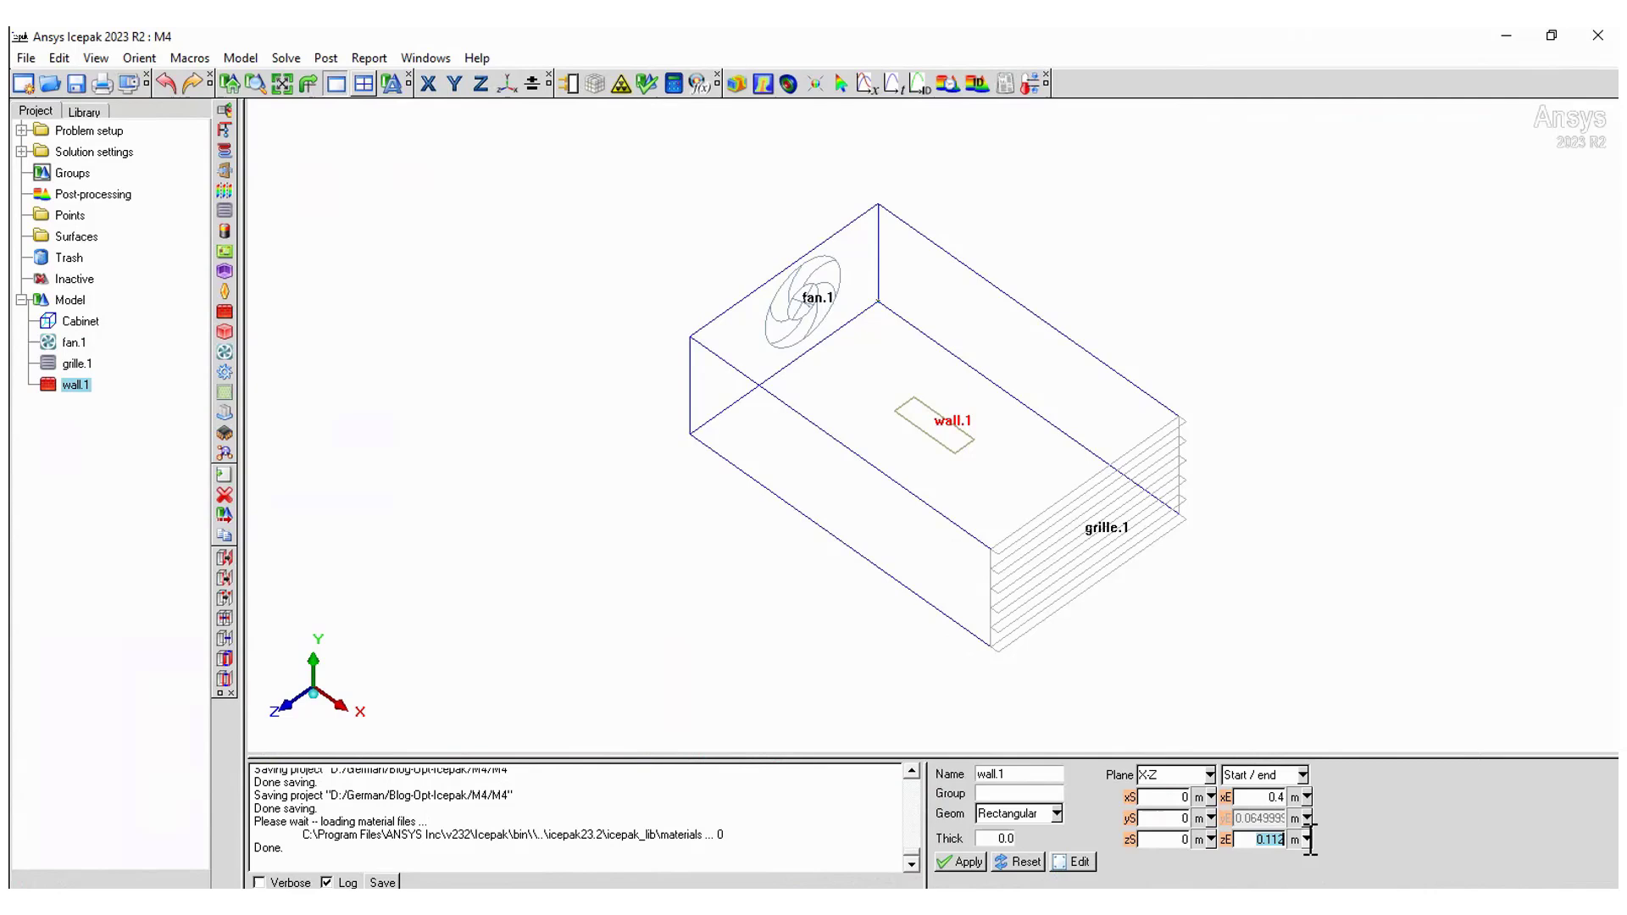
pyautogui.write('0')
pyautogui.click(962, 863)
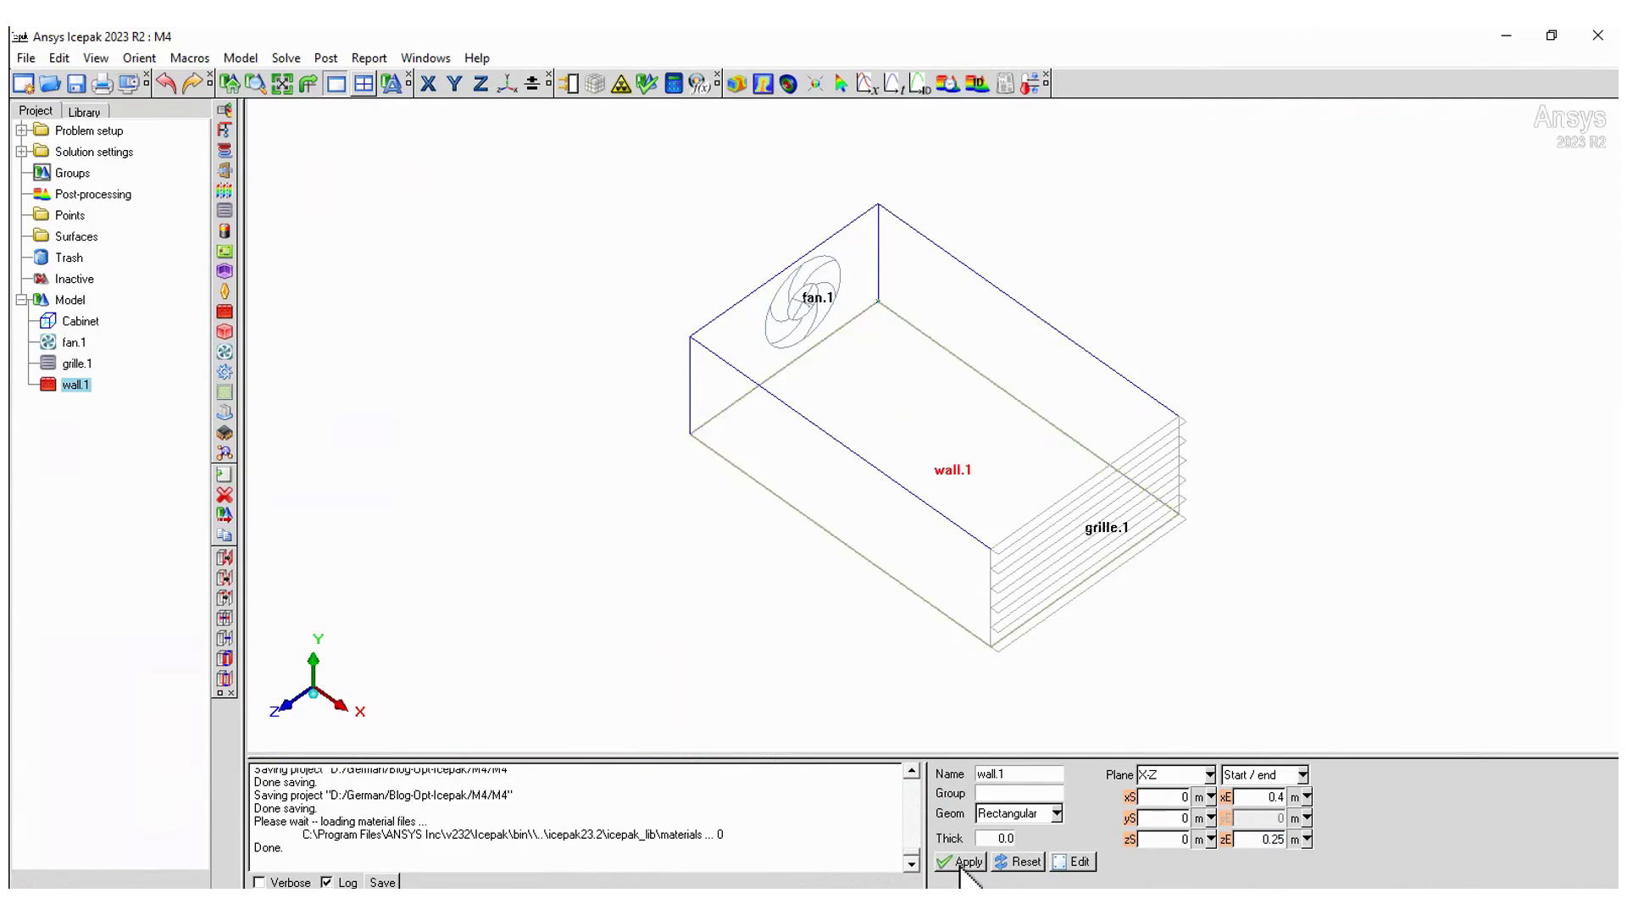
# - Set wall.1's thickness to 0.01 m
pyautogui.click(71, 388)
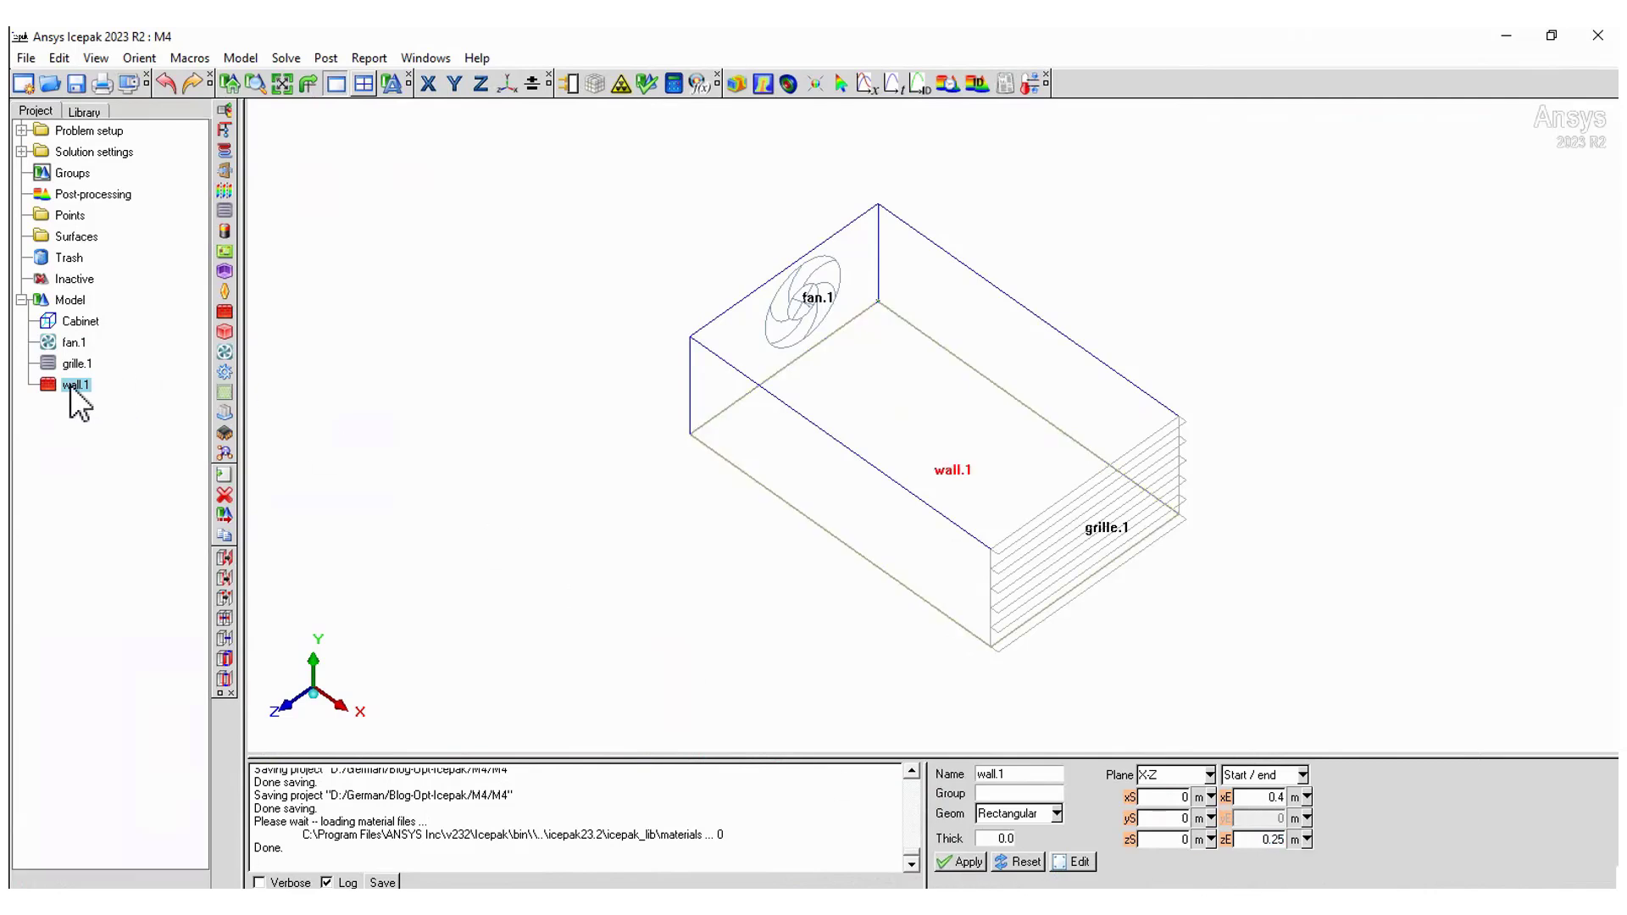
pyautogui.doubleClick(72, 391)
pyautogui.click(1366, 456)
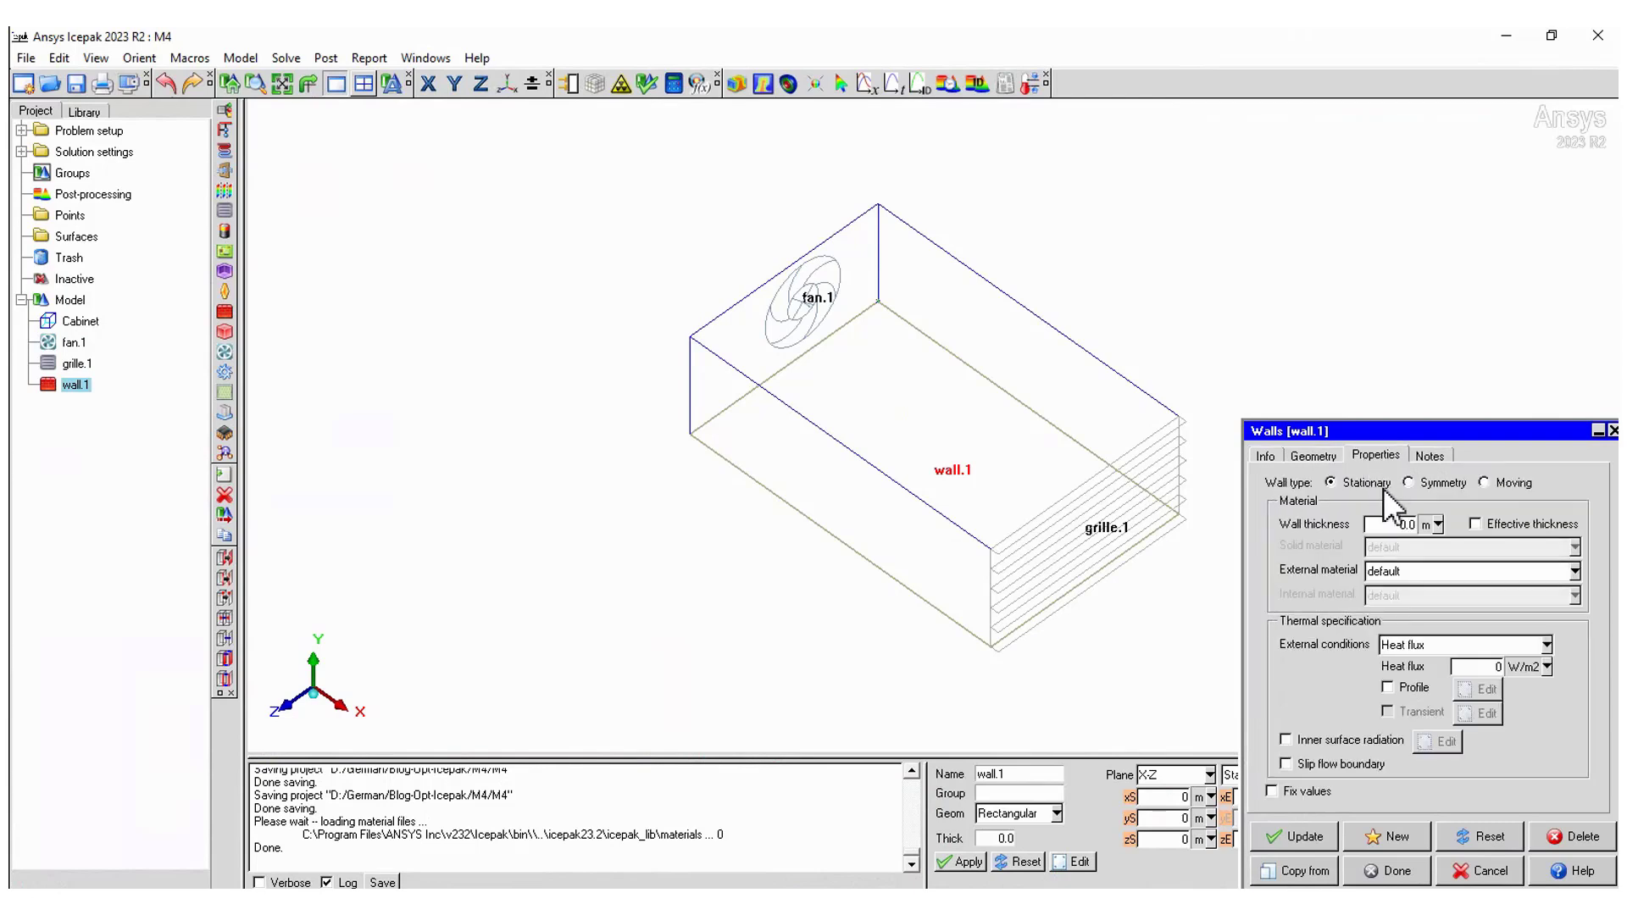
pyautogui.write('1')
pyautogui.press('Return')
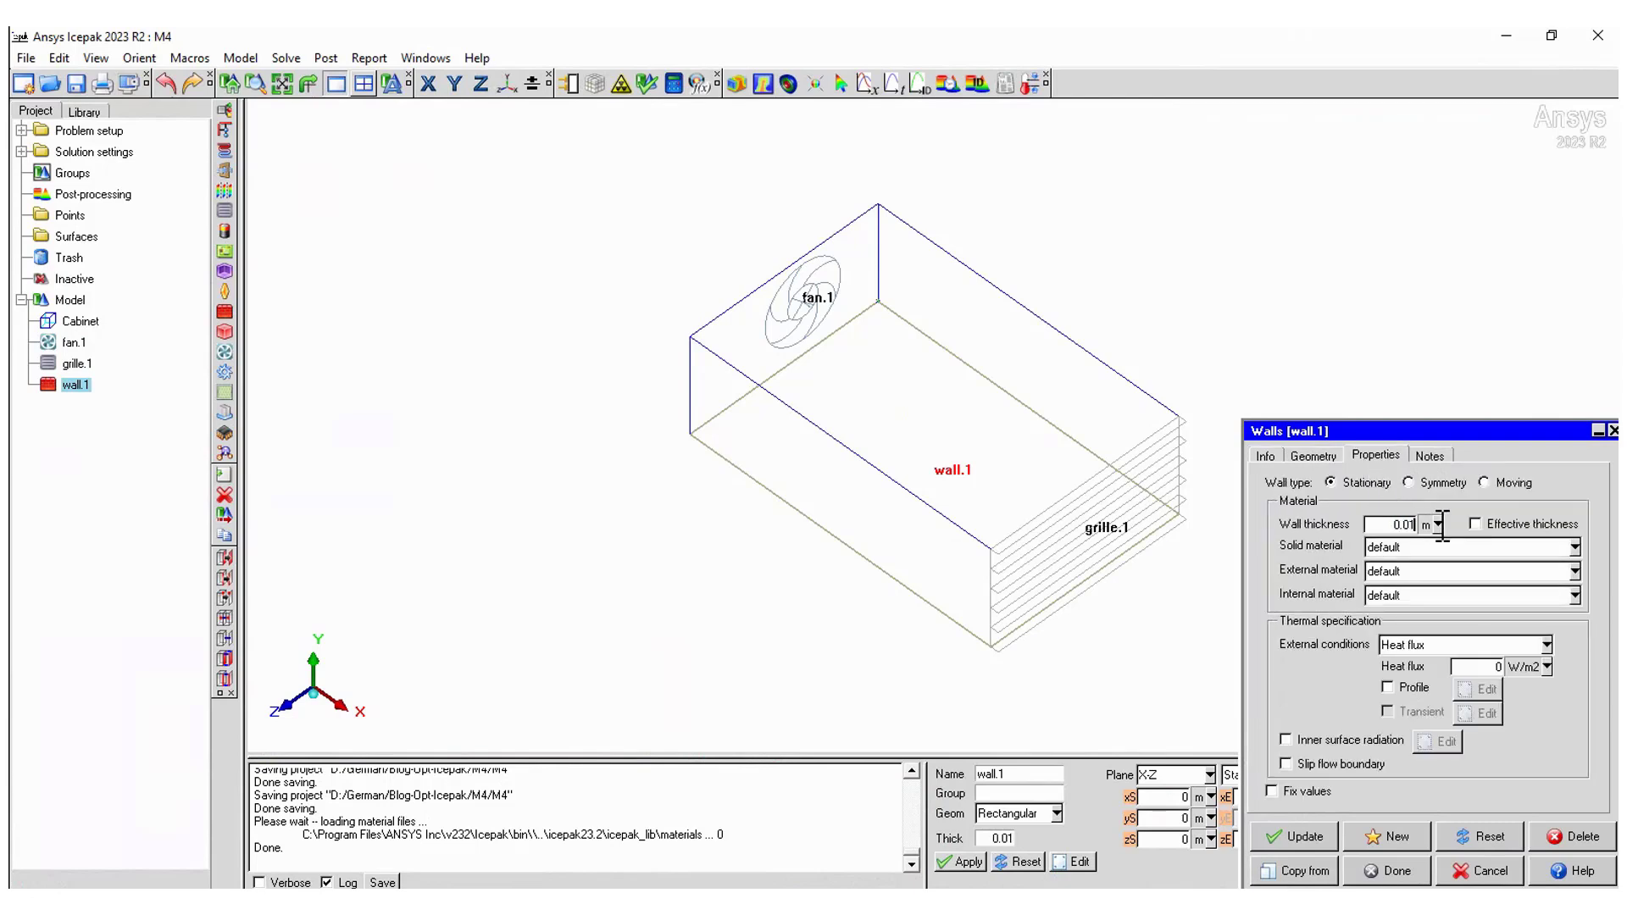
# - Make wall.1's solid material FR-4 with a 20 W/m2 heat flux and apply
pyautogui.click(1573, 548)
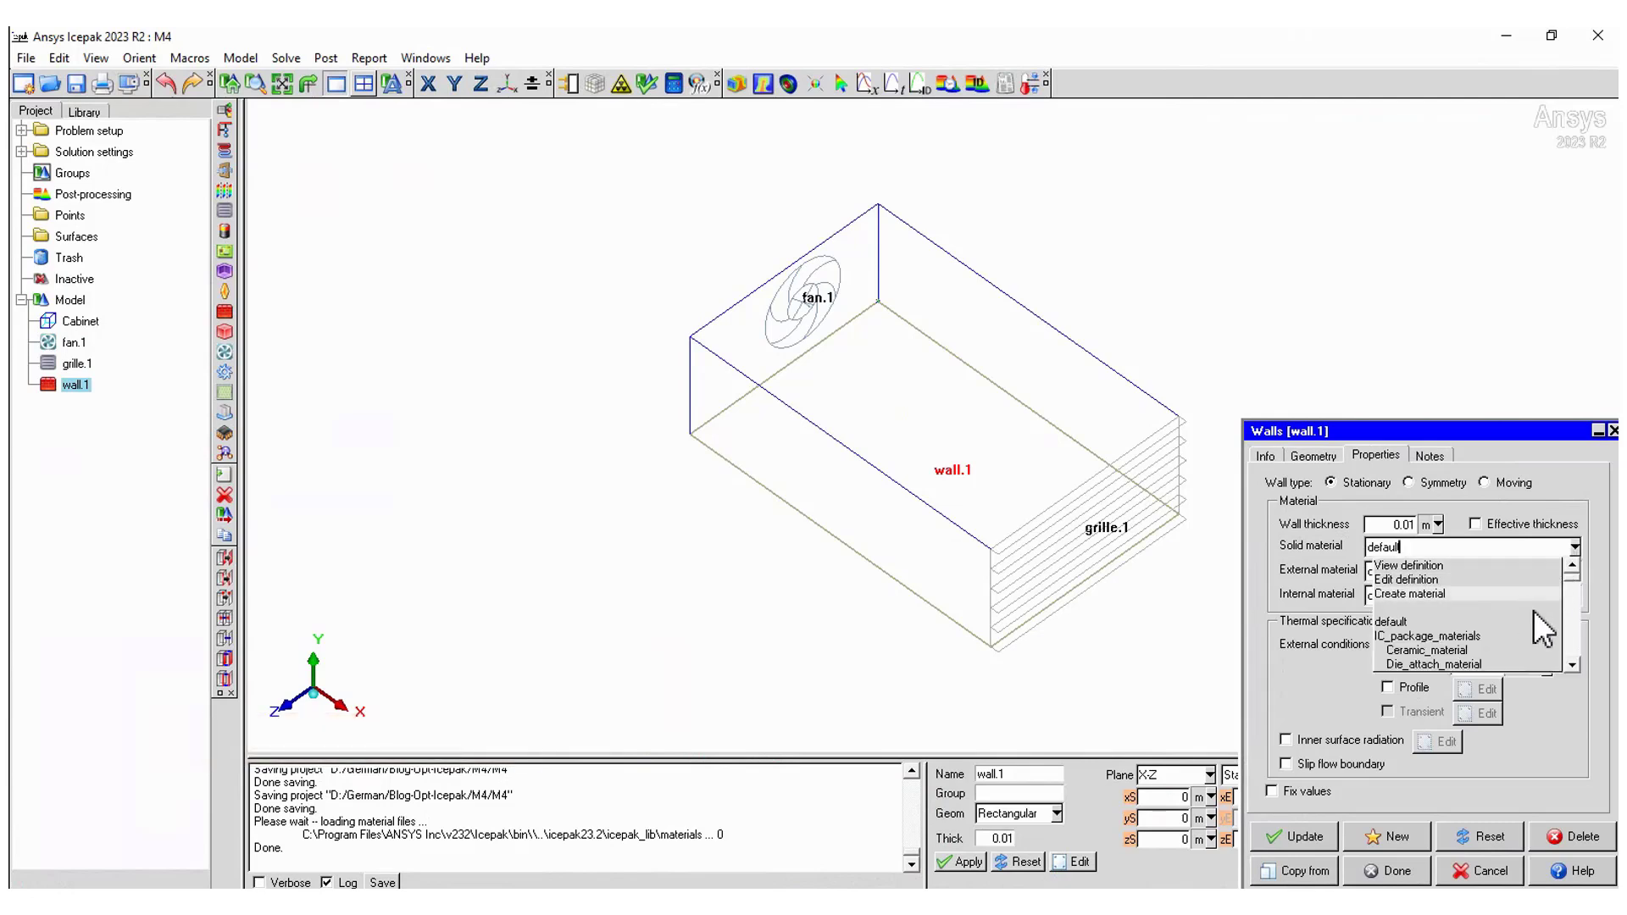
pyautogui.click(1534, 621)
pyautogui.click(1574, 548)
pyautogui.scroll(-3, 1572, 665)
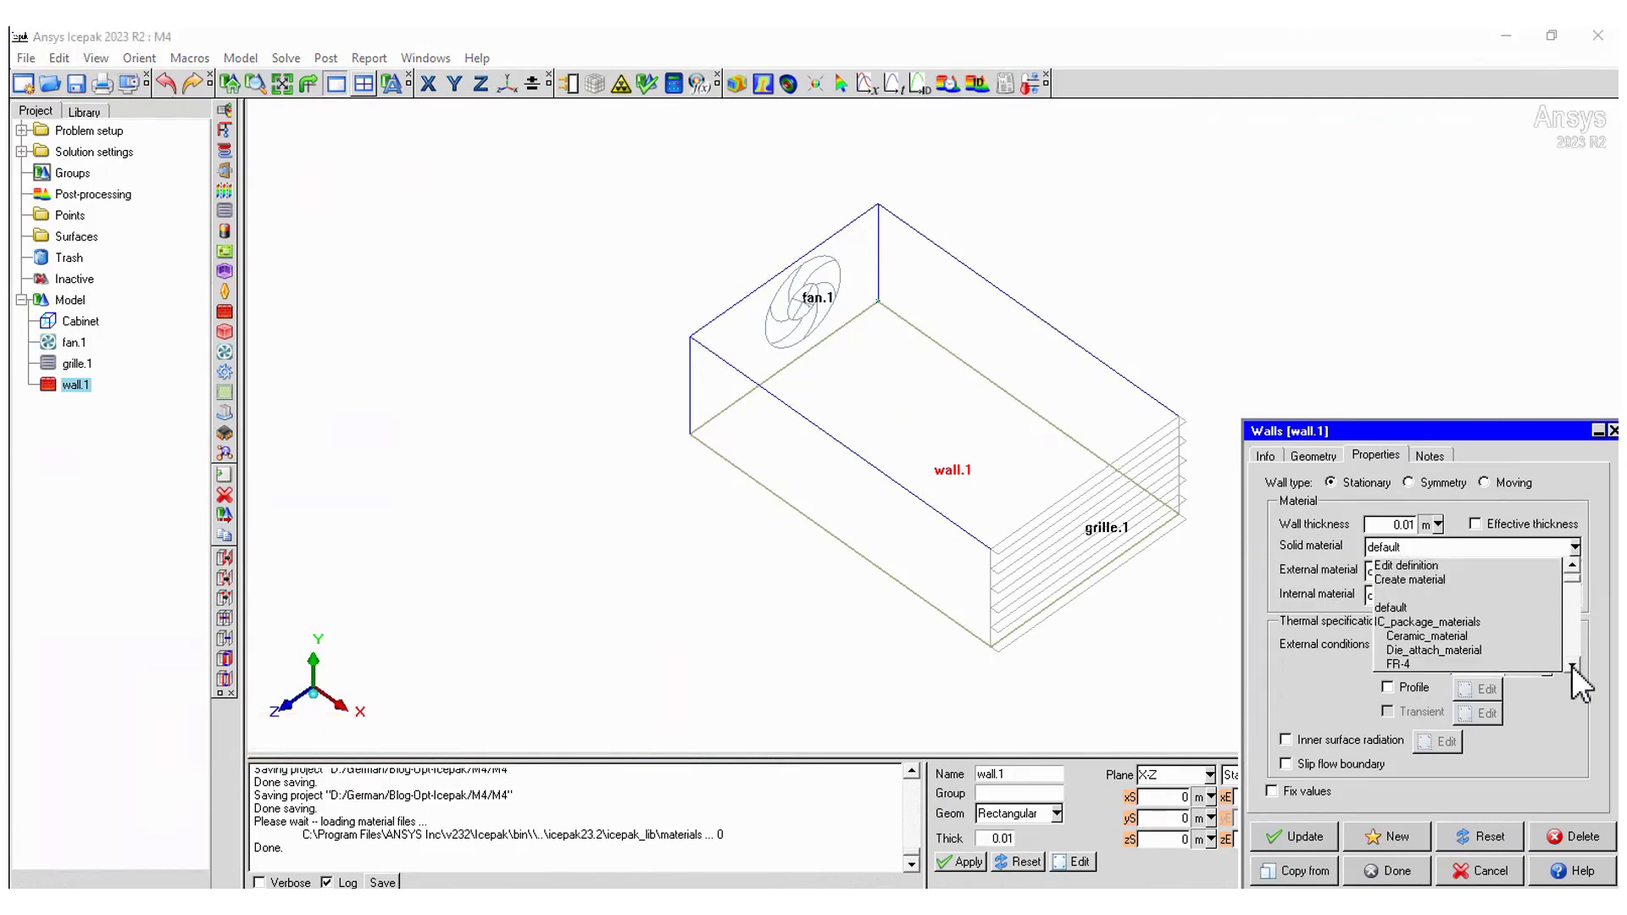
pyautogui.click(1432, 635)
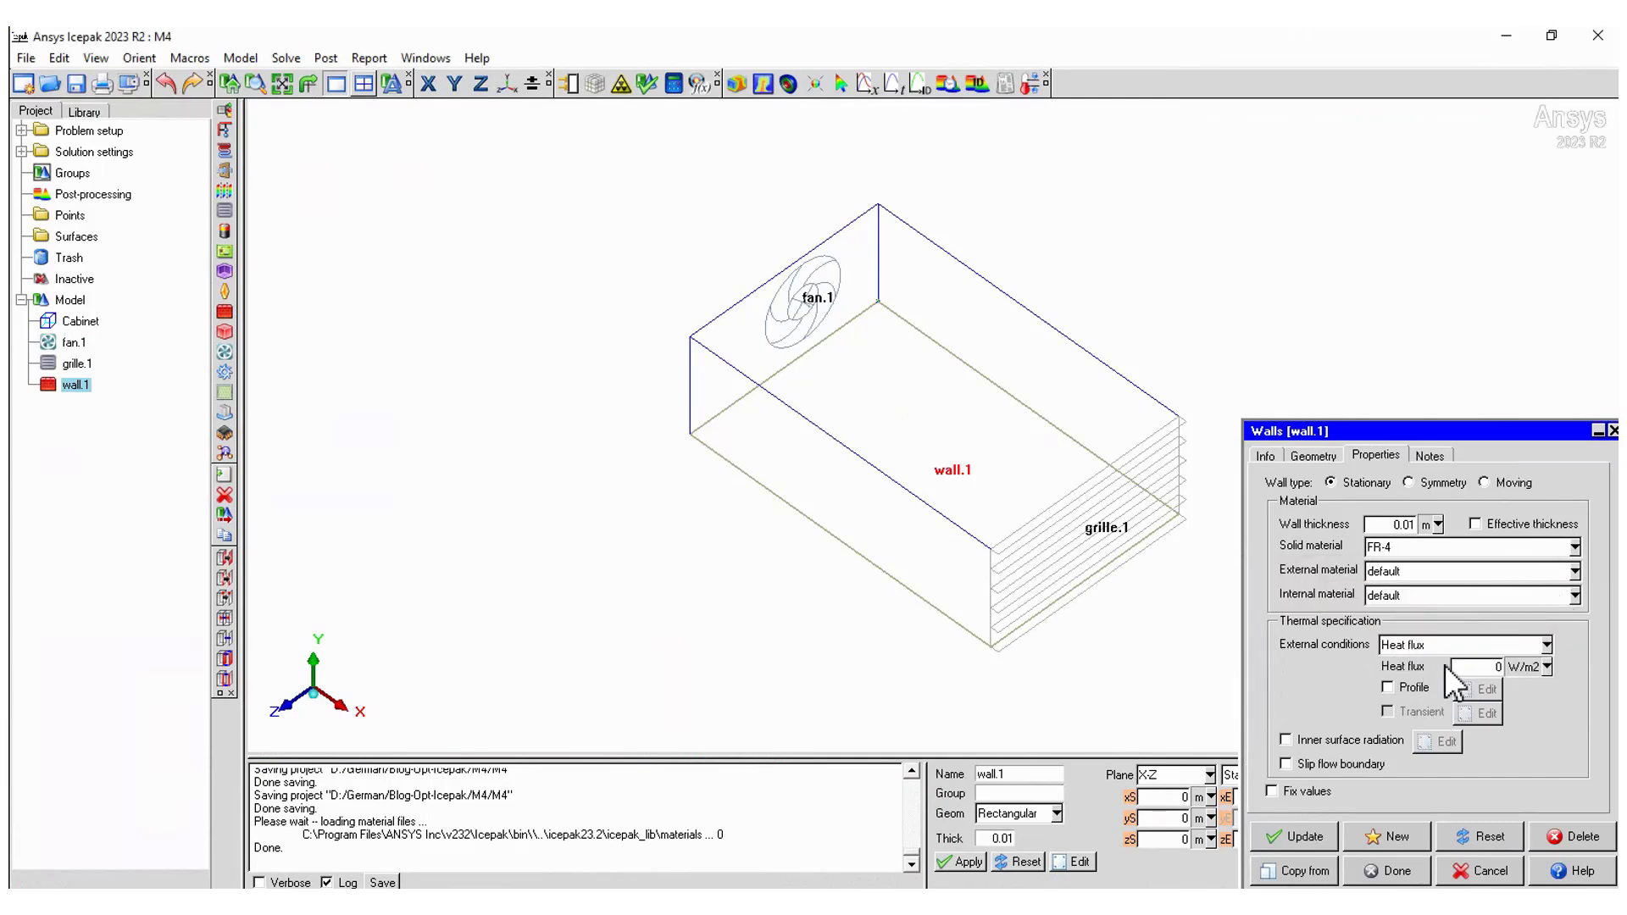
pyautogui.moveTo(1479, 667); pyautogui.dragTo(1522, 666)
pyautogui.click(1324, 839)
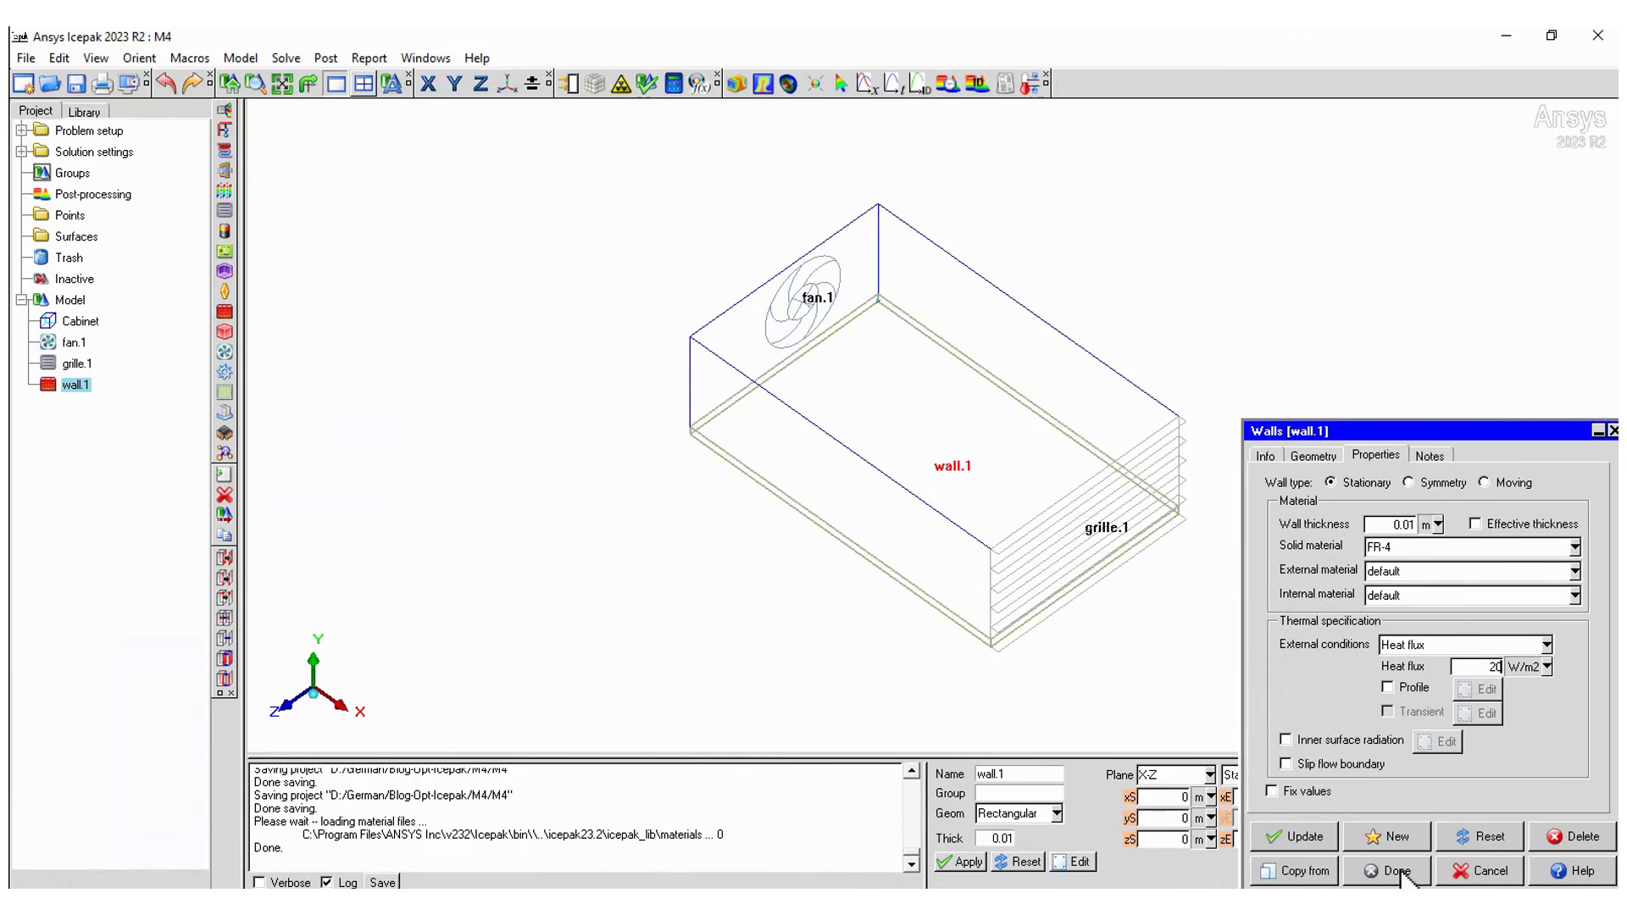
pyautogui.click(1394, 870)
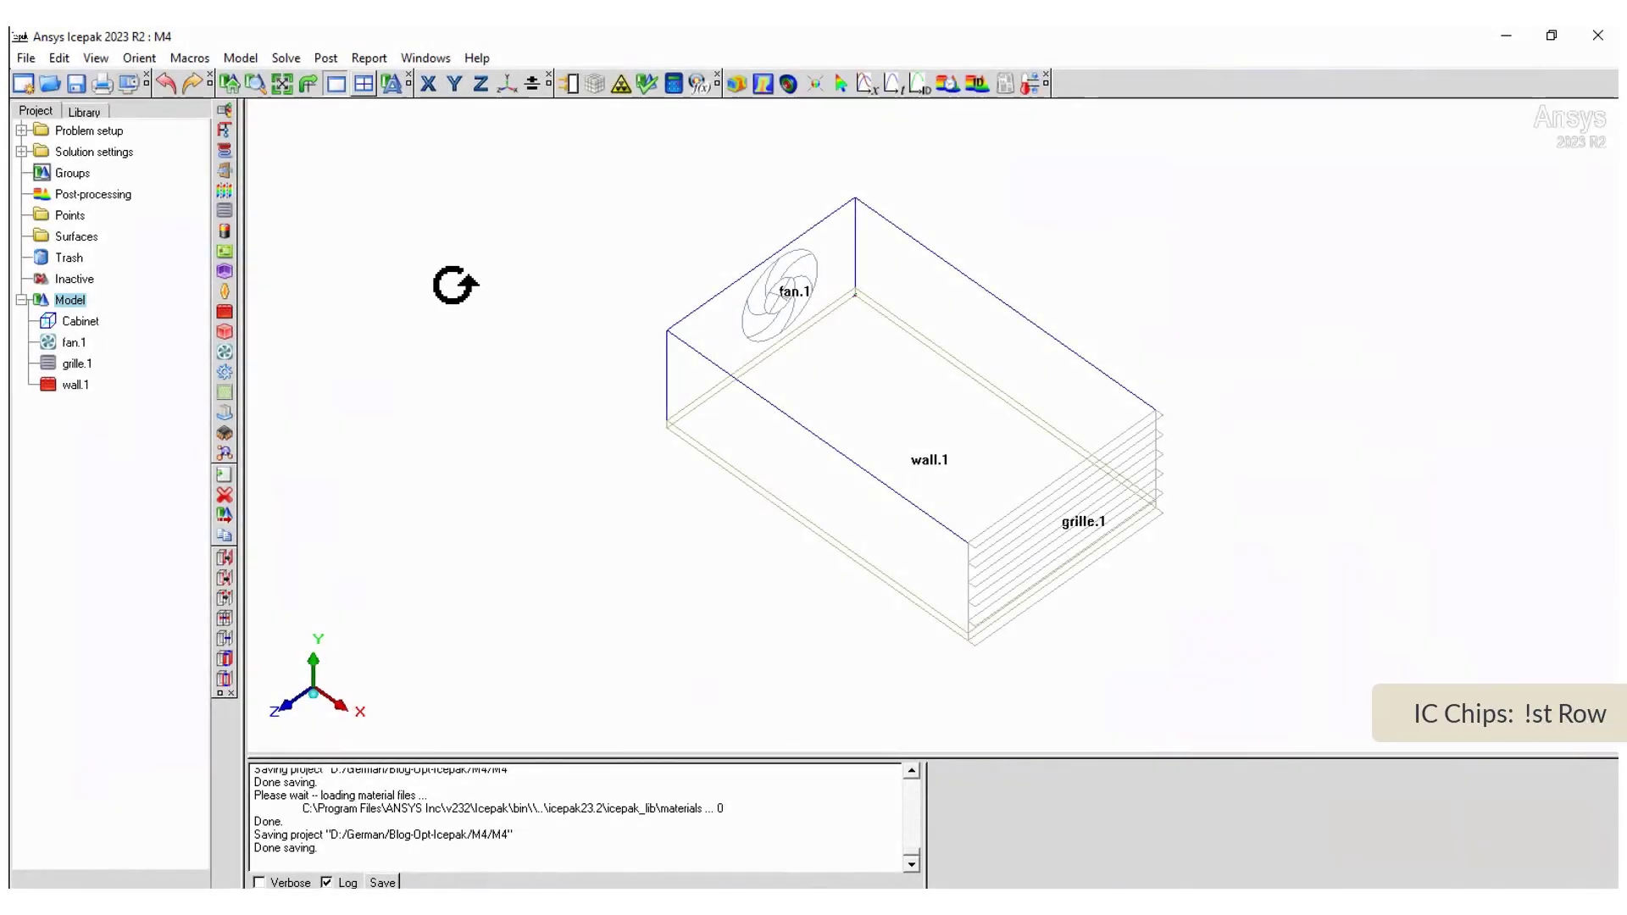
# - Create a block spanning x 0.05–0.1 m and y 0.01–0.03 m
pyautogui.click(225, 333)
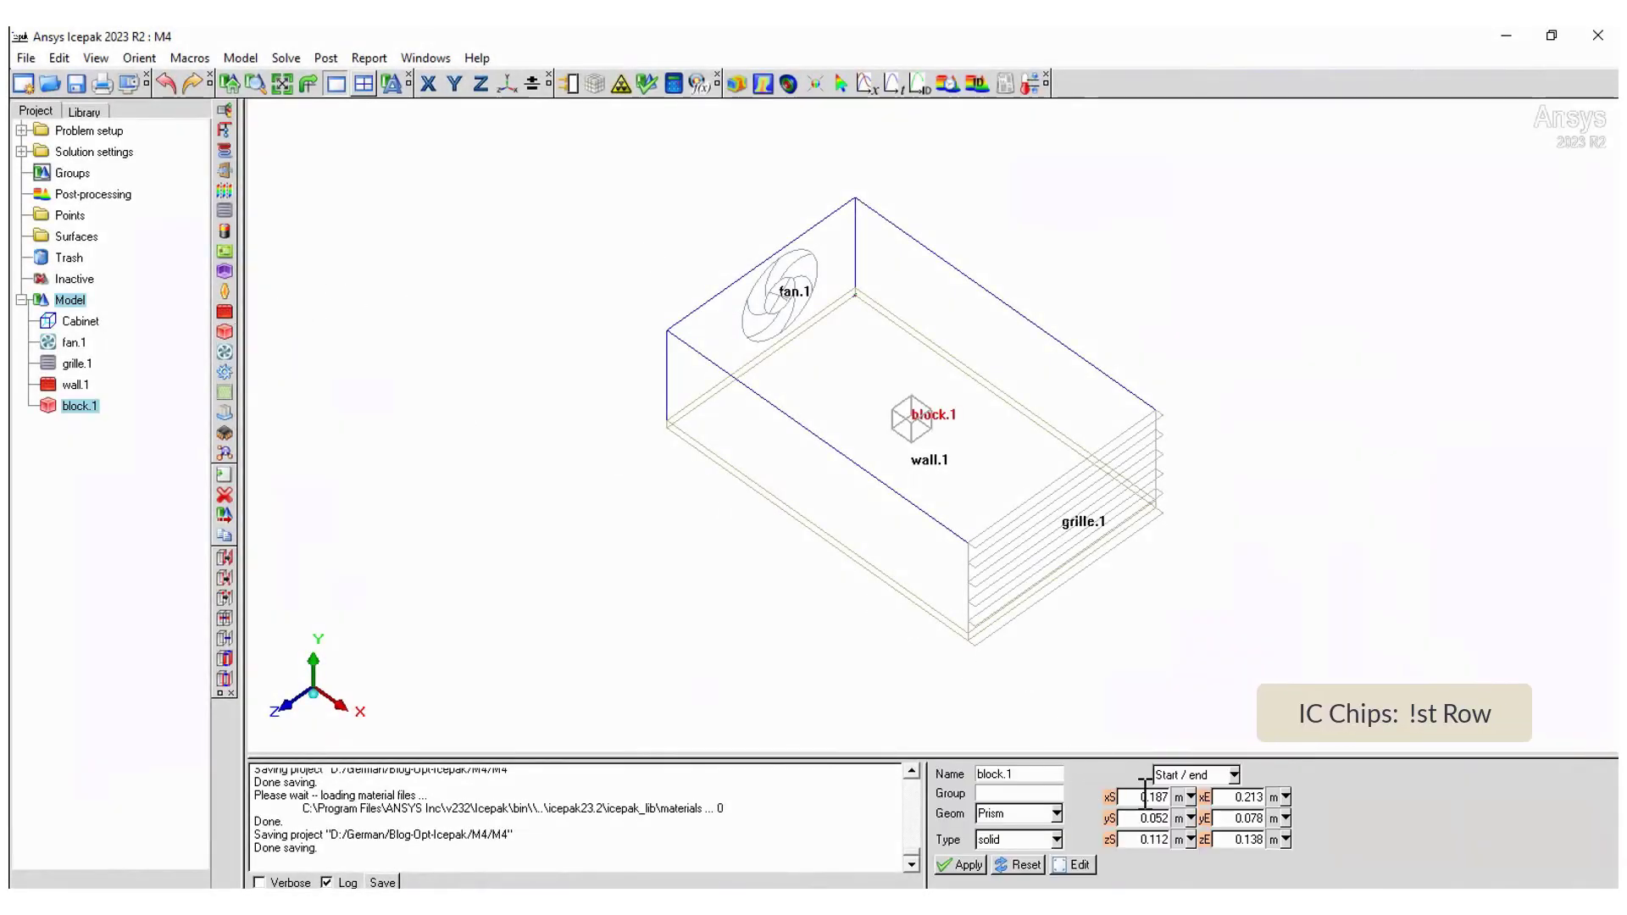
pyautogui.press('BackSpace')
pyautogui.press('BackSpace')
pyautogui.press('BackSpace')
pyautogui.press('BackSpace')
pyautogui.press('BackSpace')
pyautogui.write('0.05')
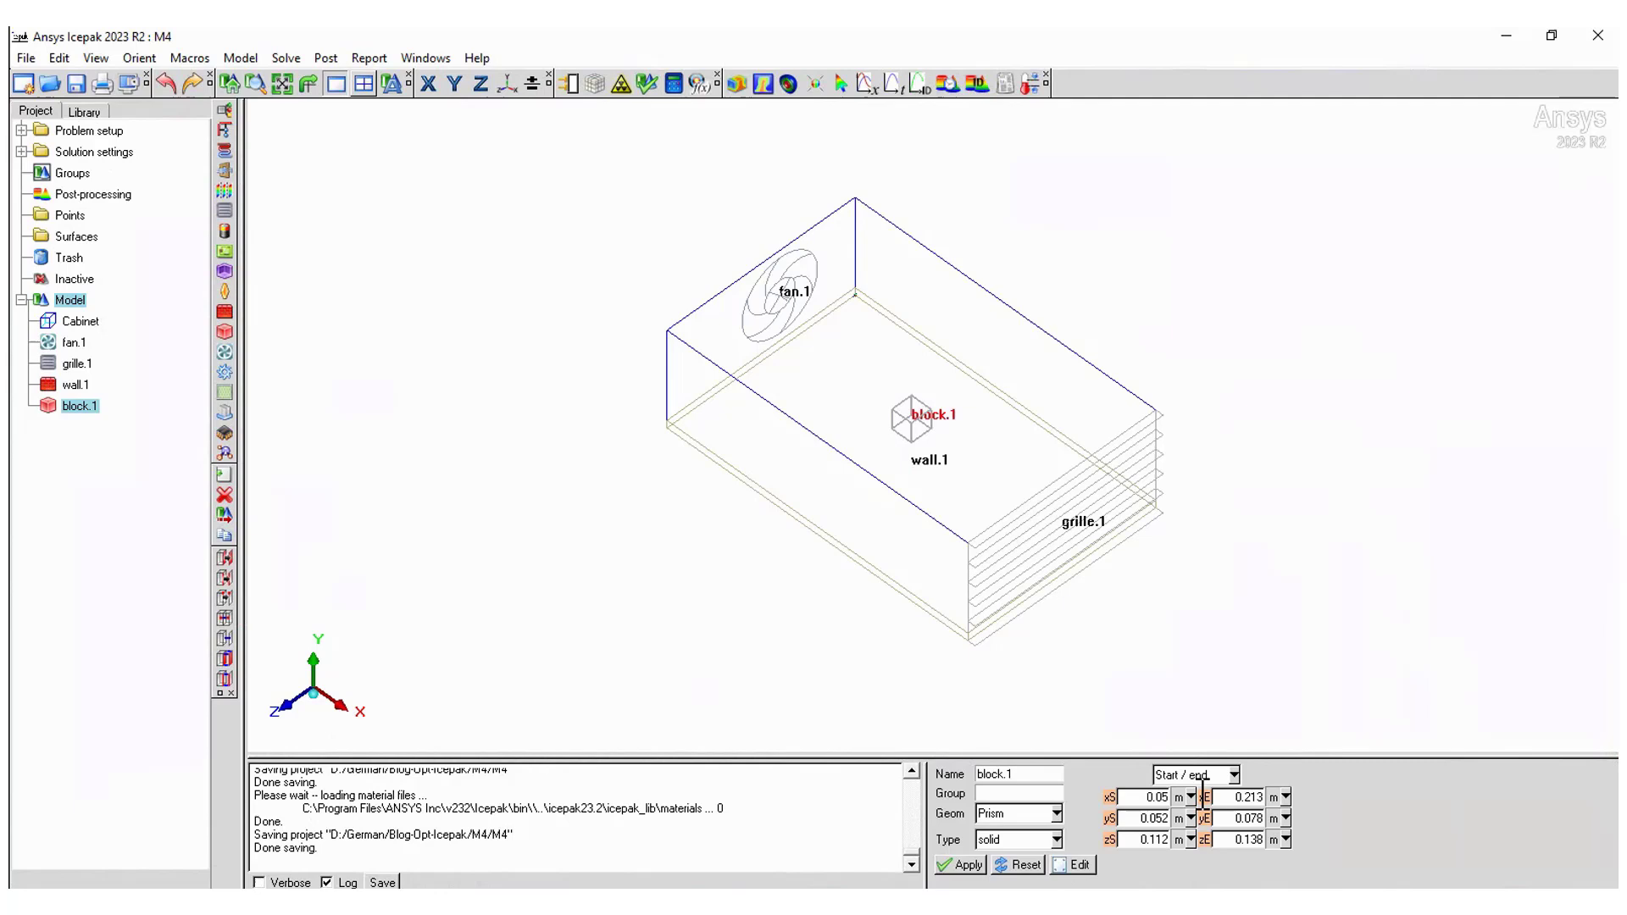
pyautogui.moveTo(1204, 796); pyautogui.dragTo(1276, 797)
pyautogui.write('0.1')
pyautogui.moveTo(1140, 818); pyautogui.dragTo(1173, 818)
pyautogui.write('0.01')
pyautogui.click(1239, 818)
pyautogui.moveTo(1285, 818); pyautogui.dragTo(1236, 818)
pyautogui.write('0.03')
# - Set the block's z range to 0.1–0.15 m and apply its geometry
pyautogui.click(1137, 839)
pyautogui.hotkey('shift', 'End')
pyautogui.write('0.1')
pyautogui.moveTo(1232, 839); pyautogui.dragTo(1281, 839)
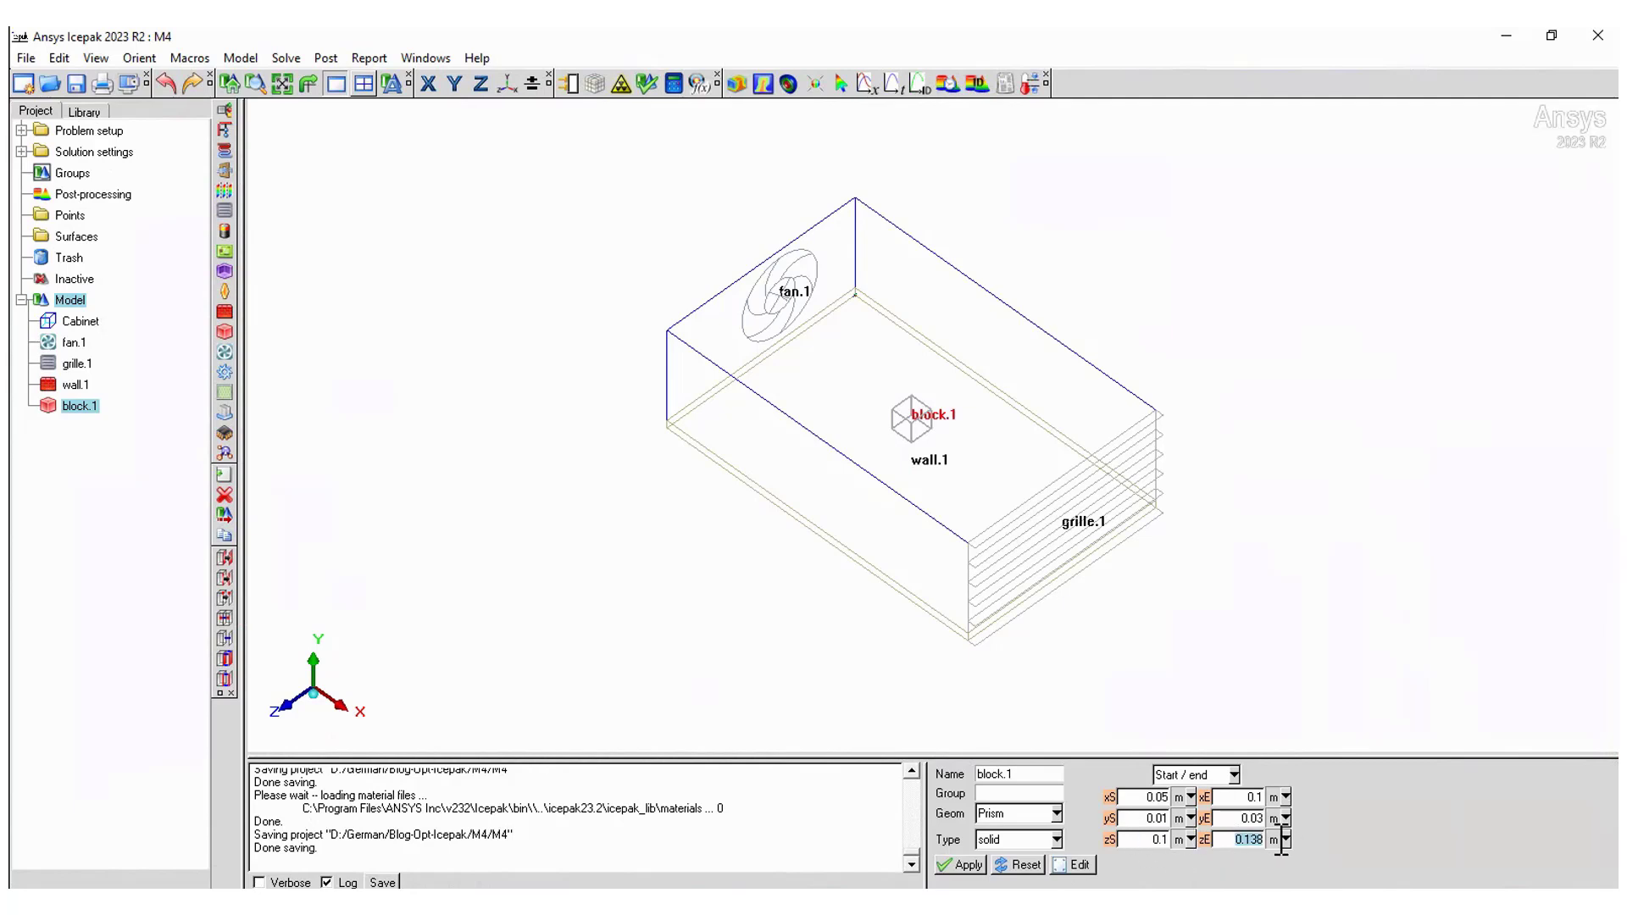
pyautogui.write('0.15')
pyautogui.click(964, 864)
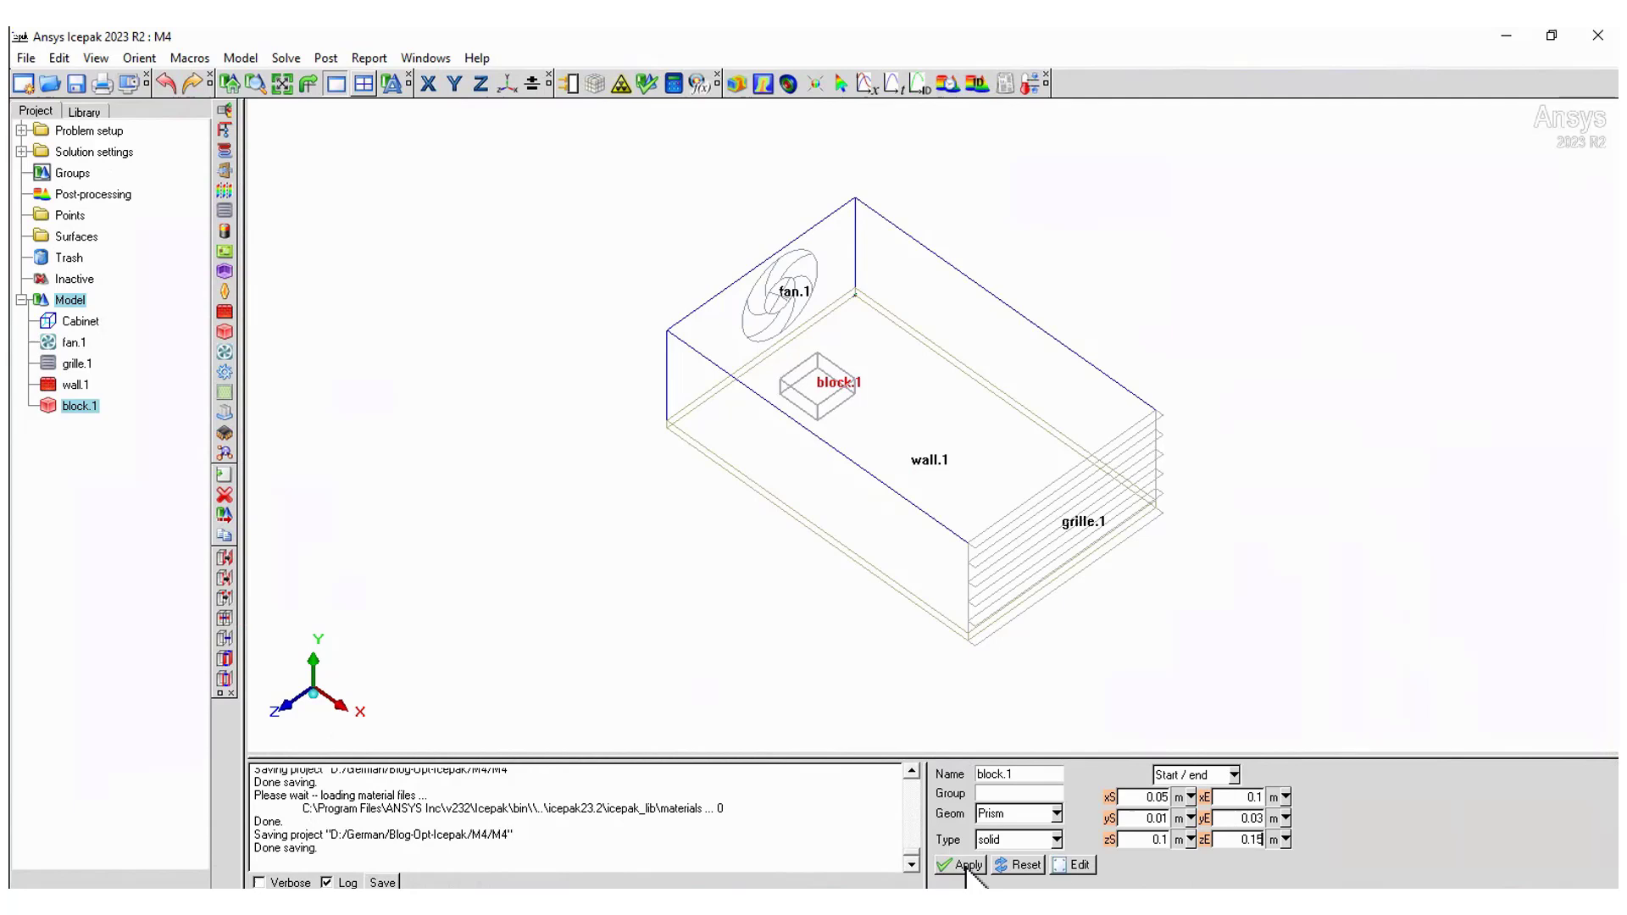
# - Give block.1 a total power of 5 W
pyautogui.doubleClick(81, 405)
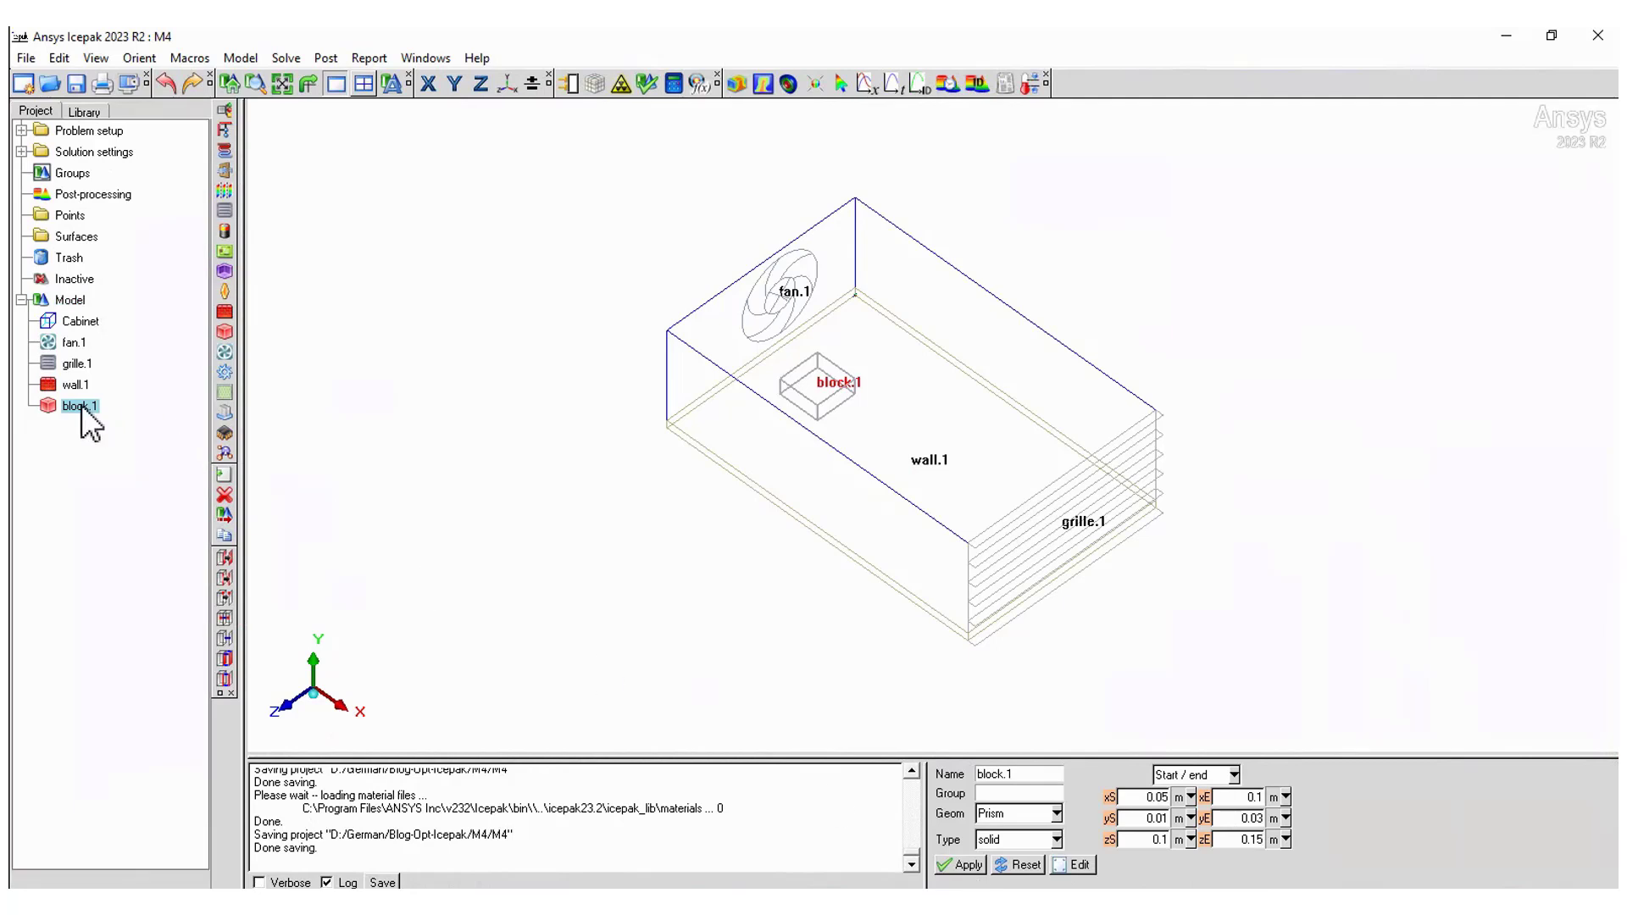
pyautogui.click(1337, 332)
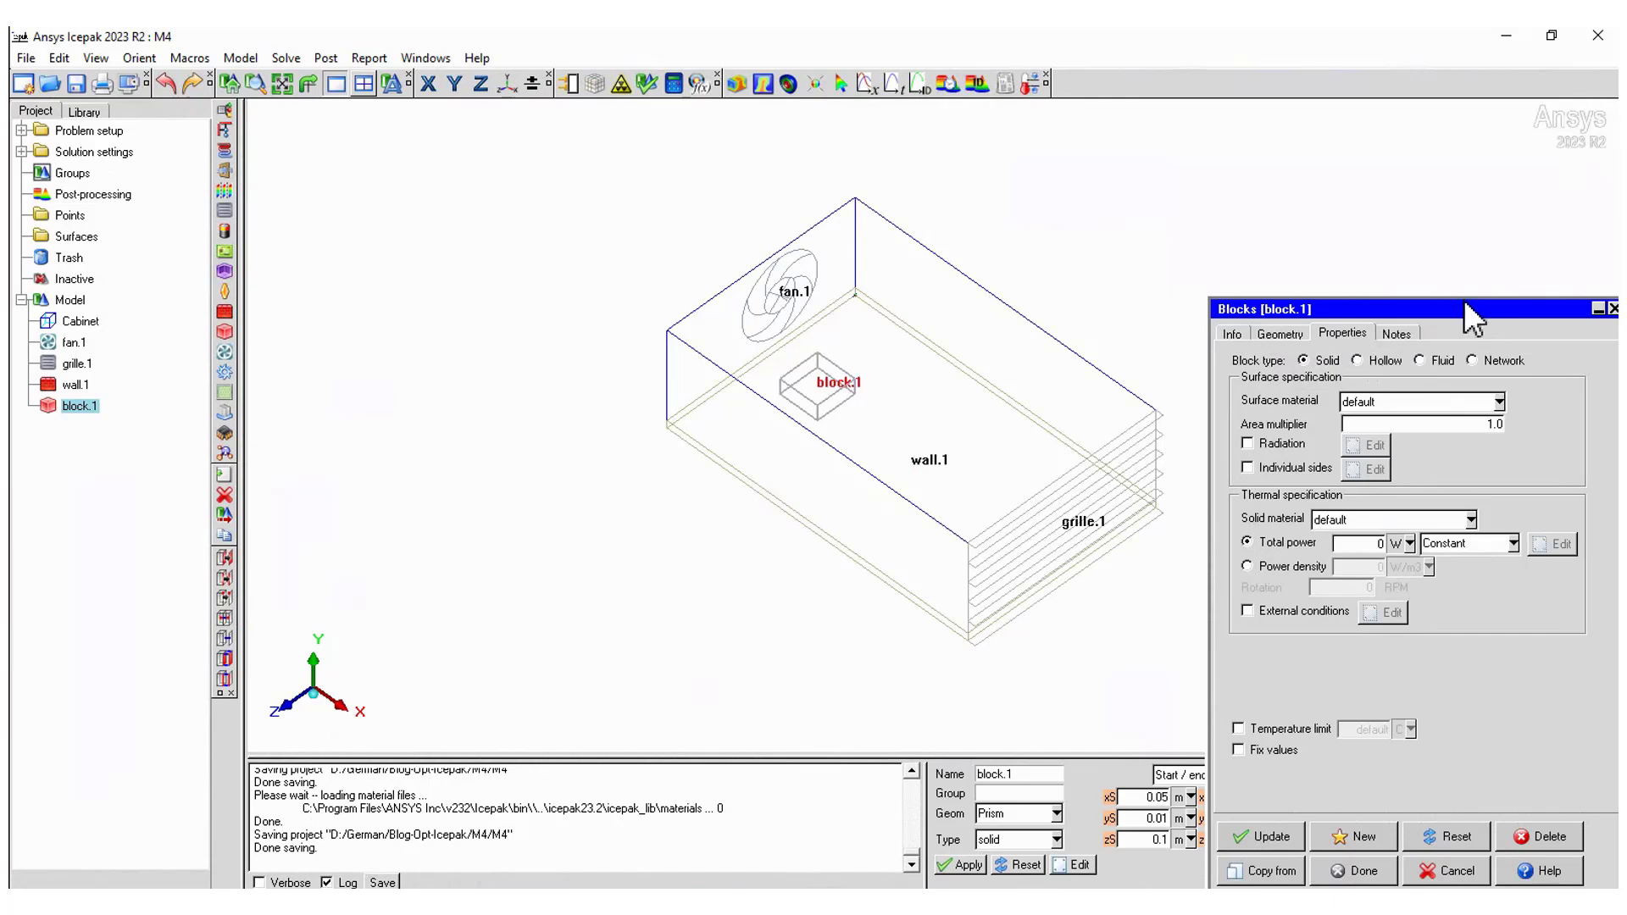
pyautogui.moveTo(1487, 309); pyautogui.dragTo(1447, 291)
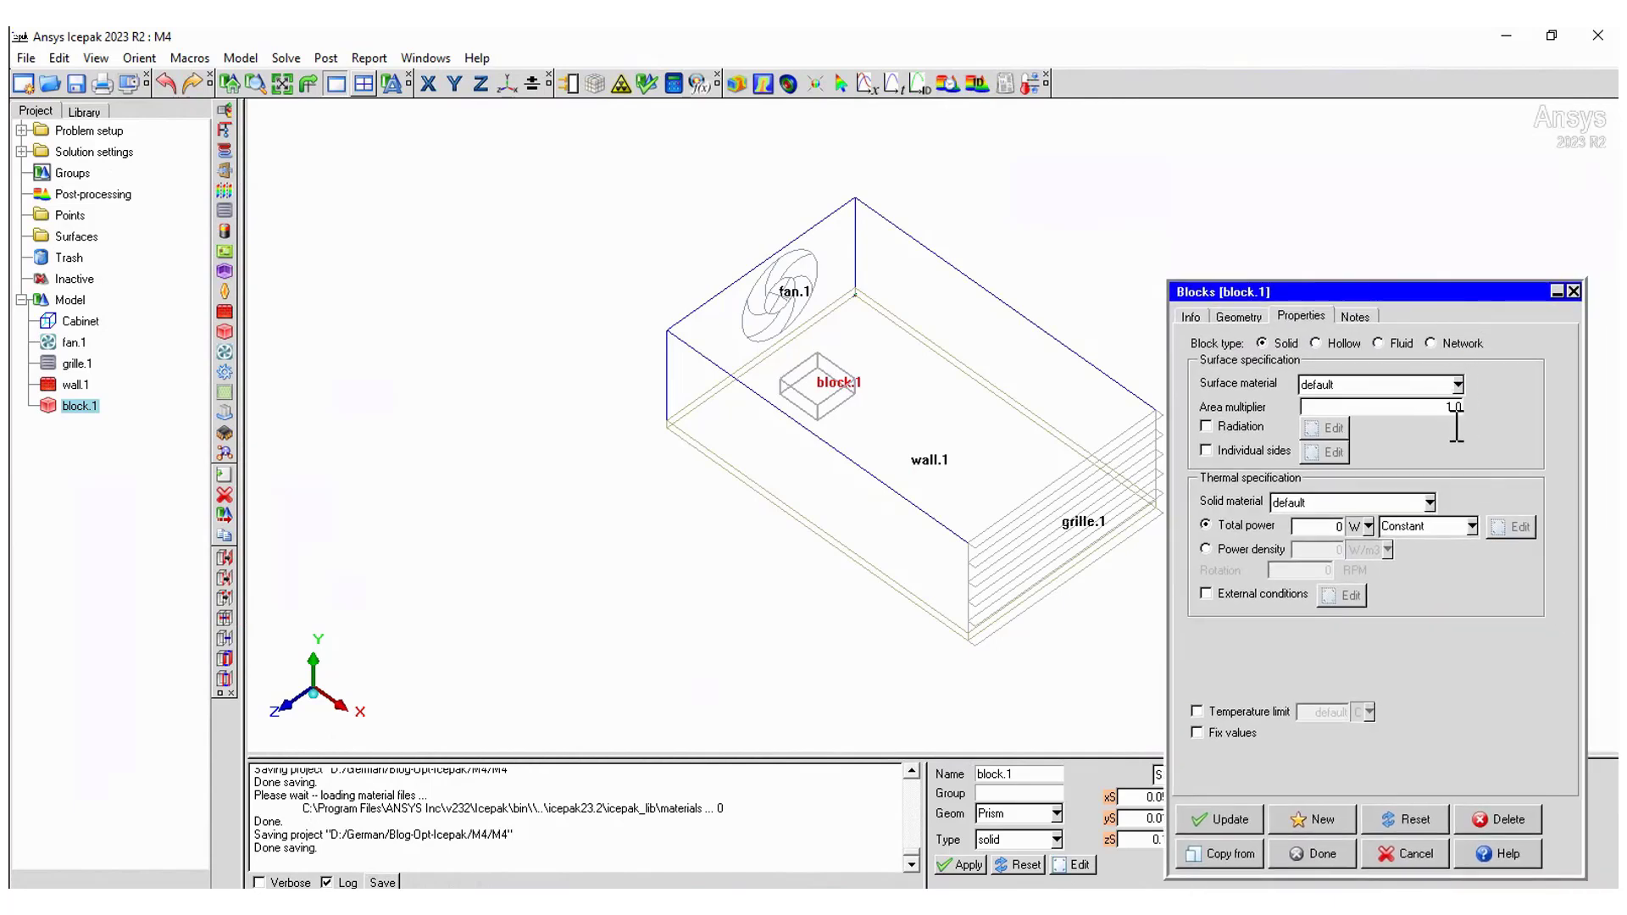
pyautogui.click(1338, 529)
# - Add a 0.005 C/W thermal resistance to block.1's Min Y side and apply
pyautogui.click(1324, 449)
pyautogui.moveTo(1358, 415); pyautogui.dragTo(1324, 382)
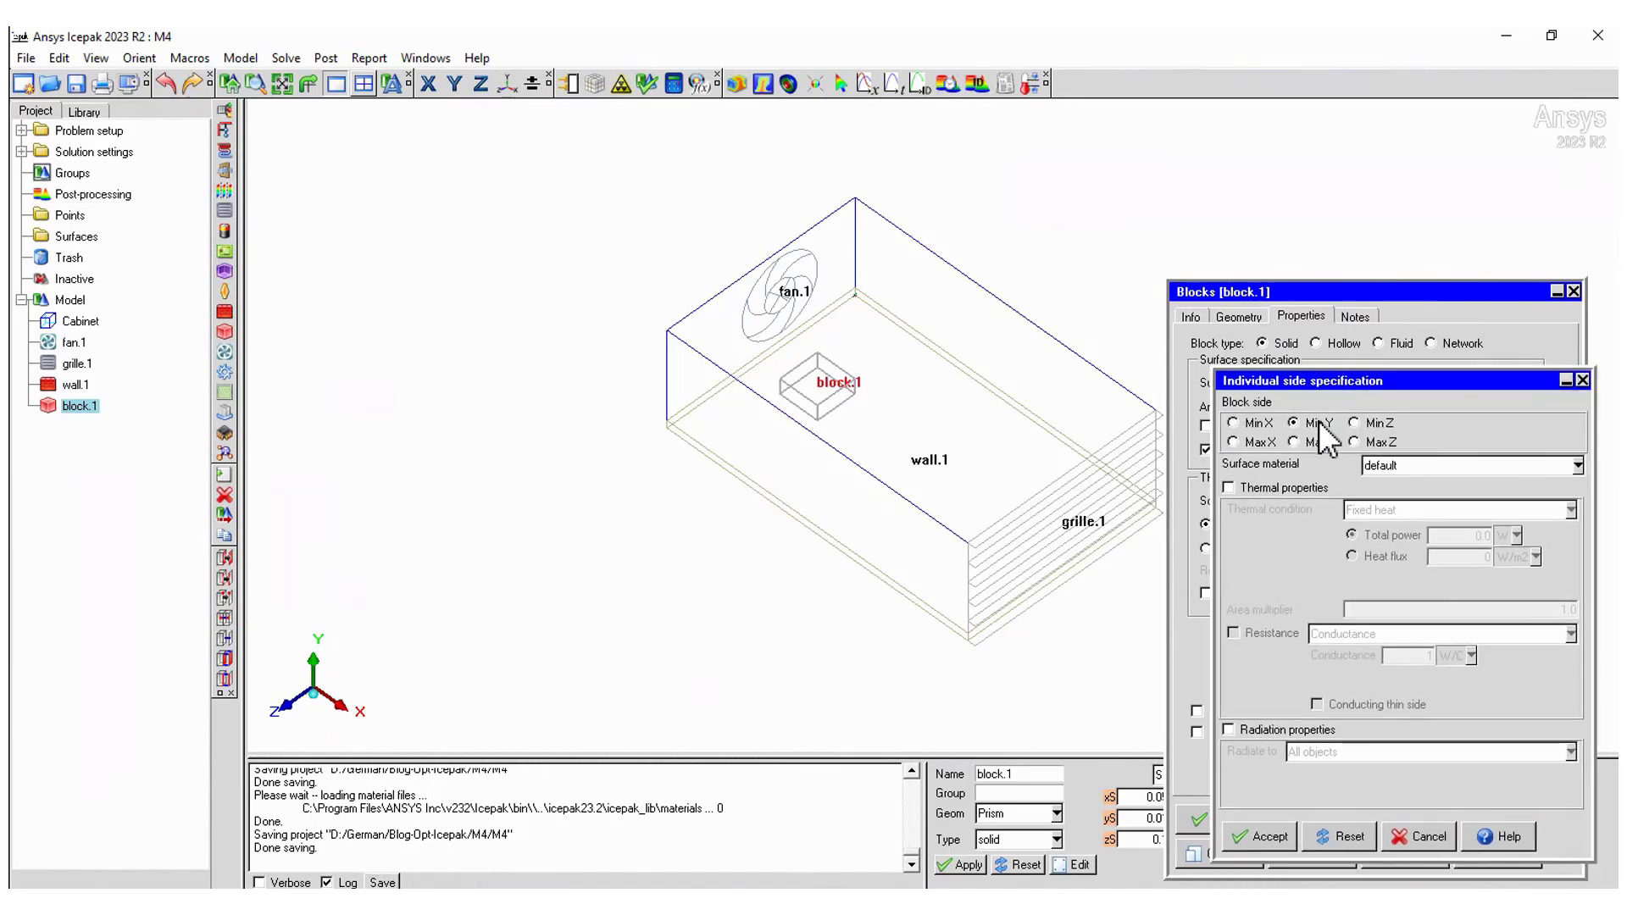
pyautogui.click(1337, 496)
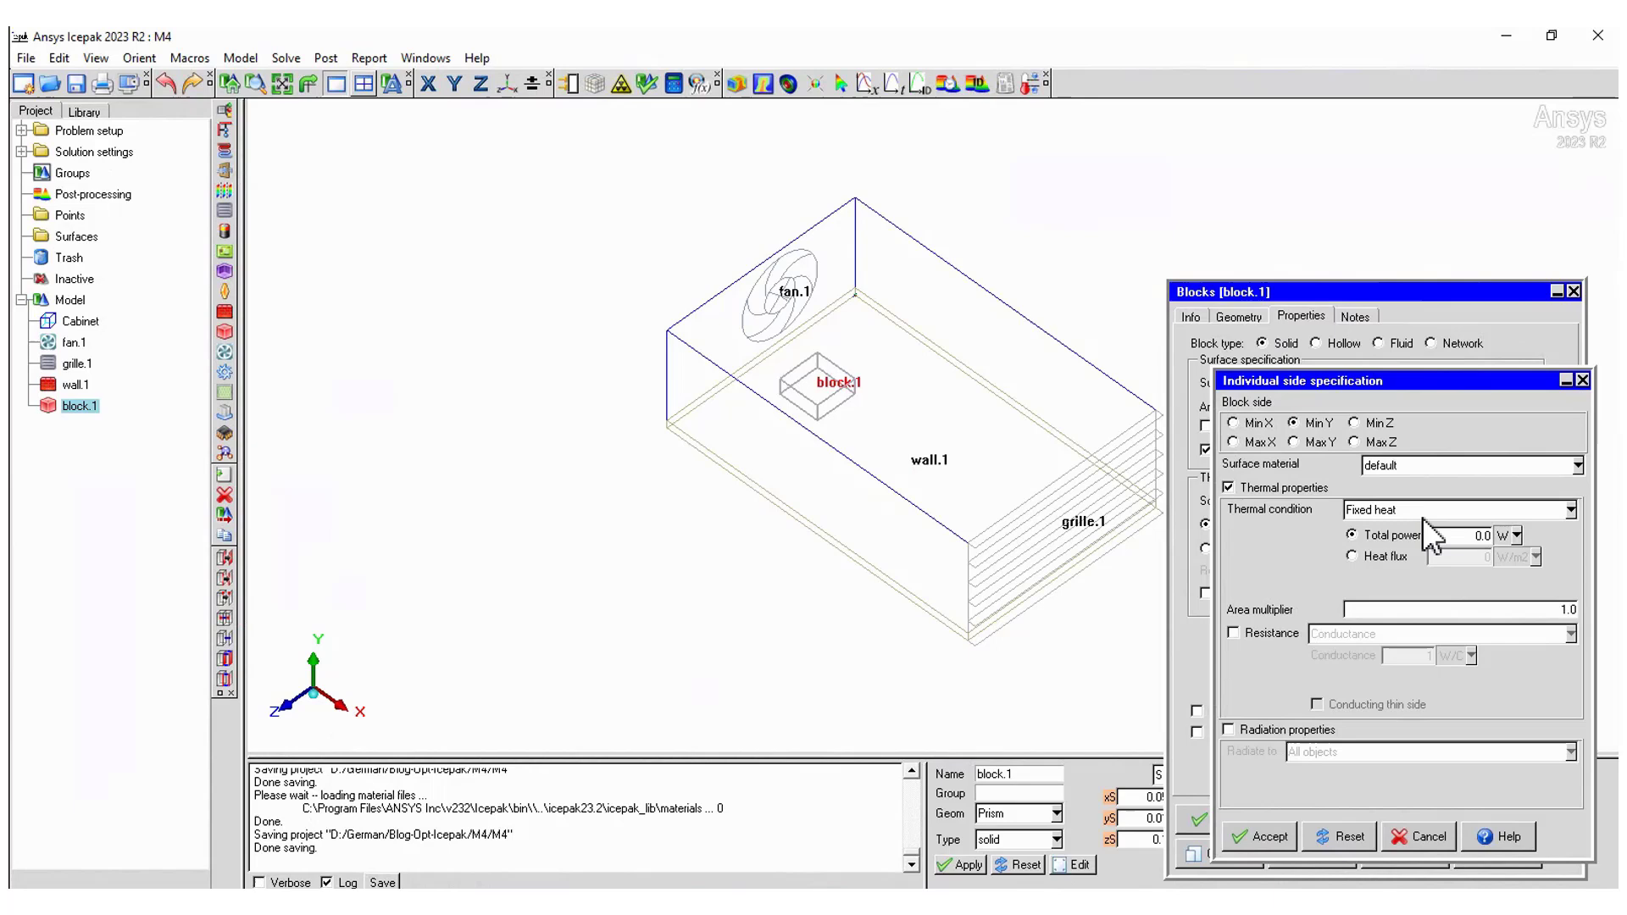
pyautogui.click(1273, 632)
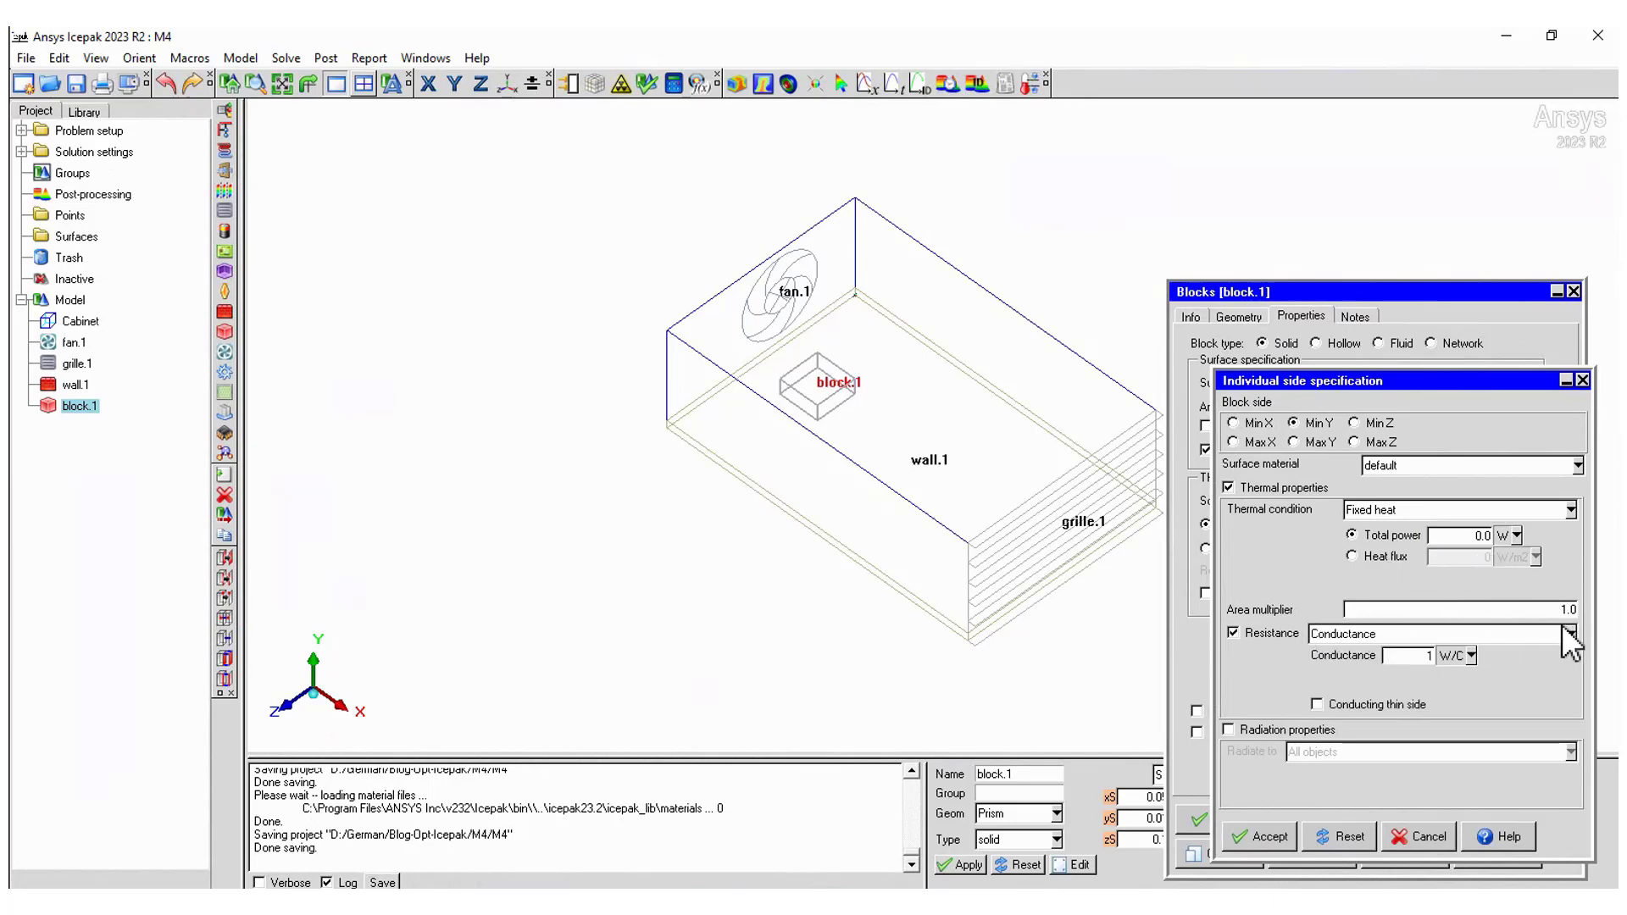
pyautogui.click(1569, 633)
pyautogui.click(1500, 666)
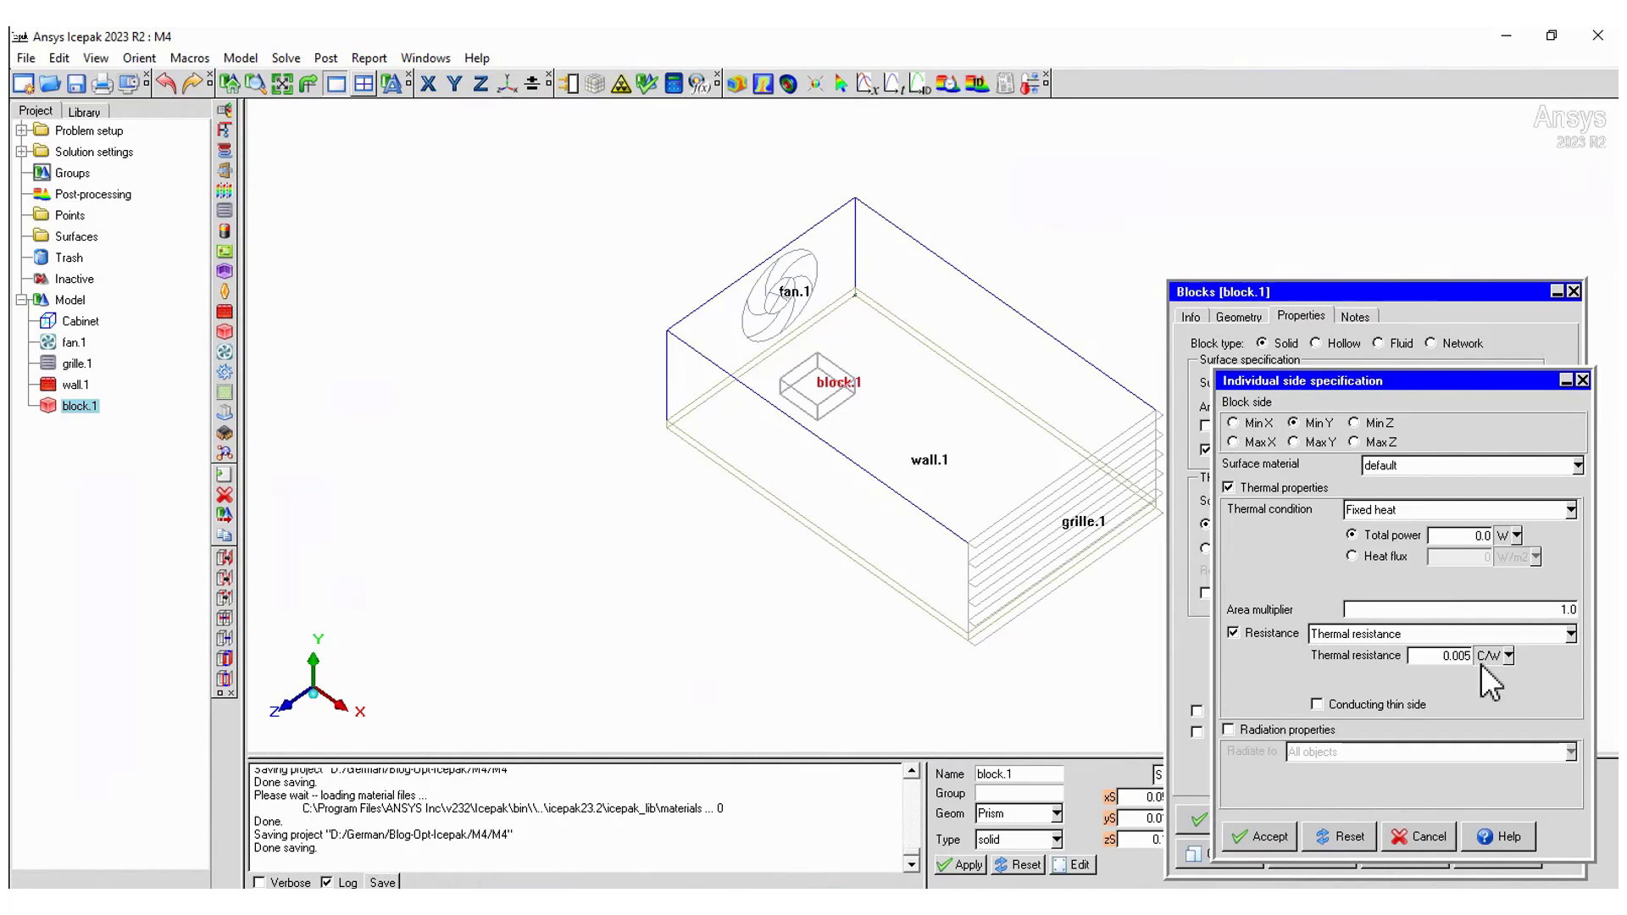
pyautogui.click(1273, 836)
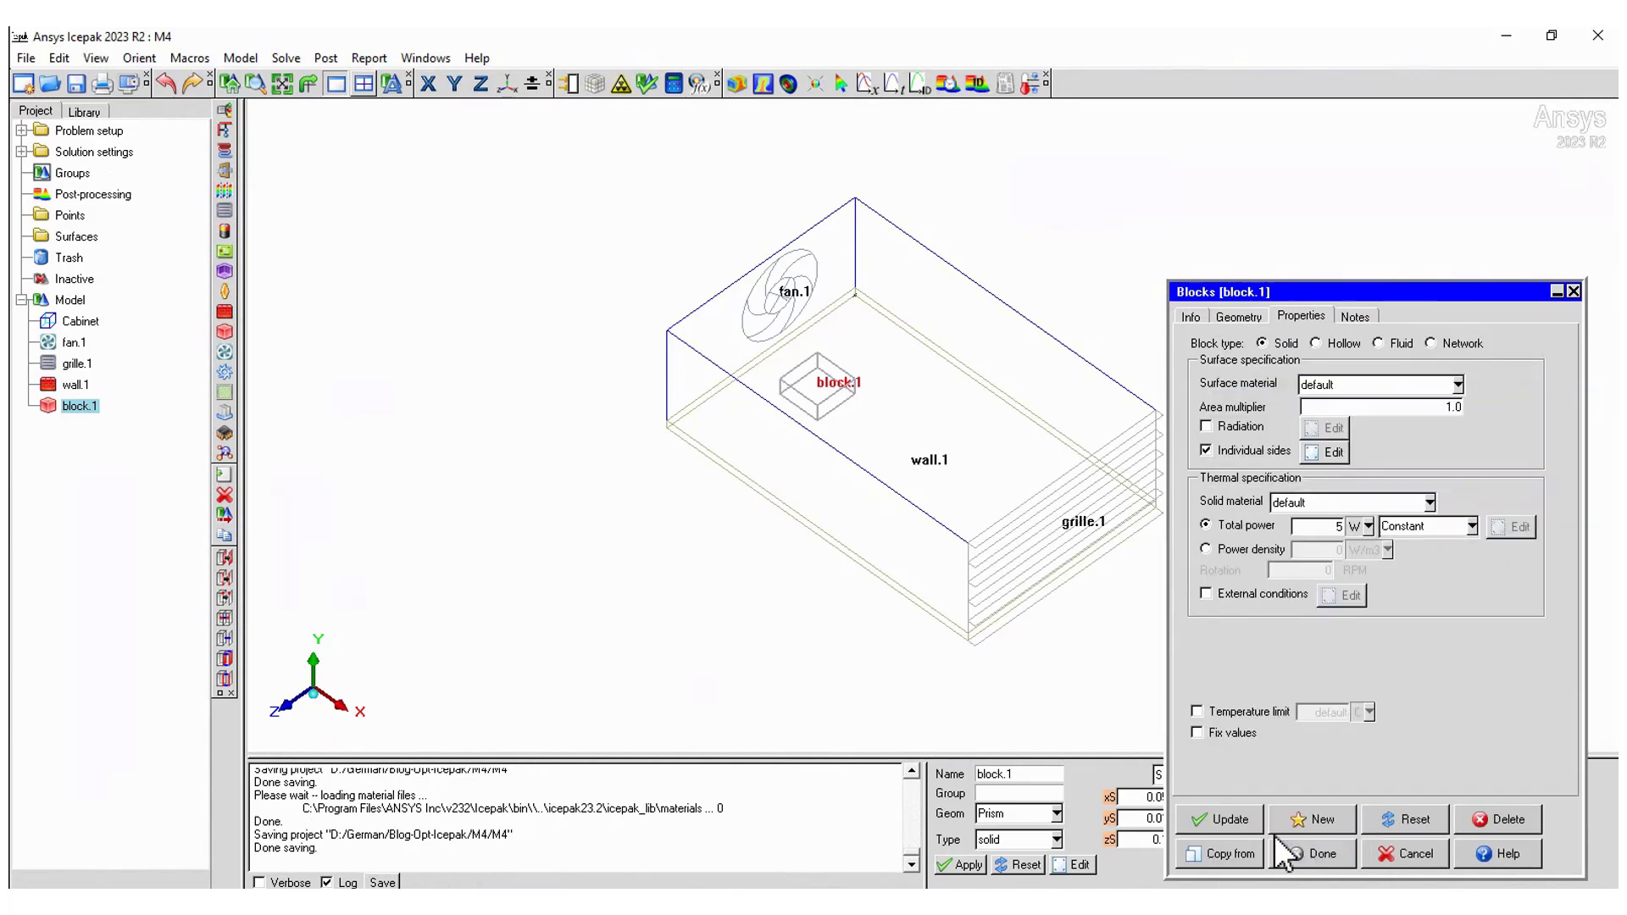
pyautogui.click(1230, 819)
pyautogui.click(1318, 853)
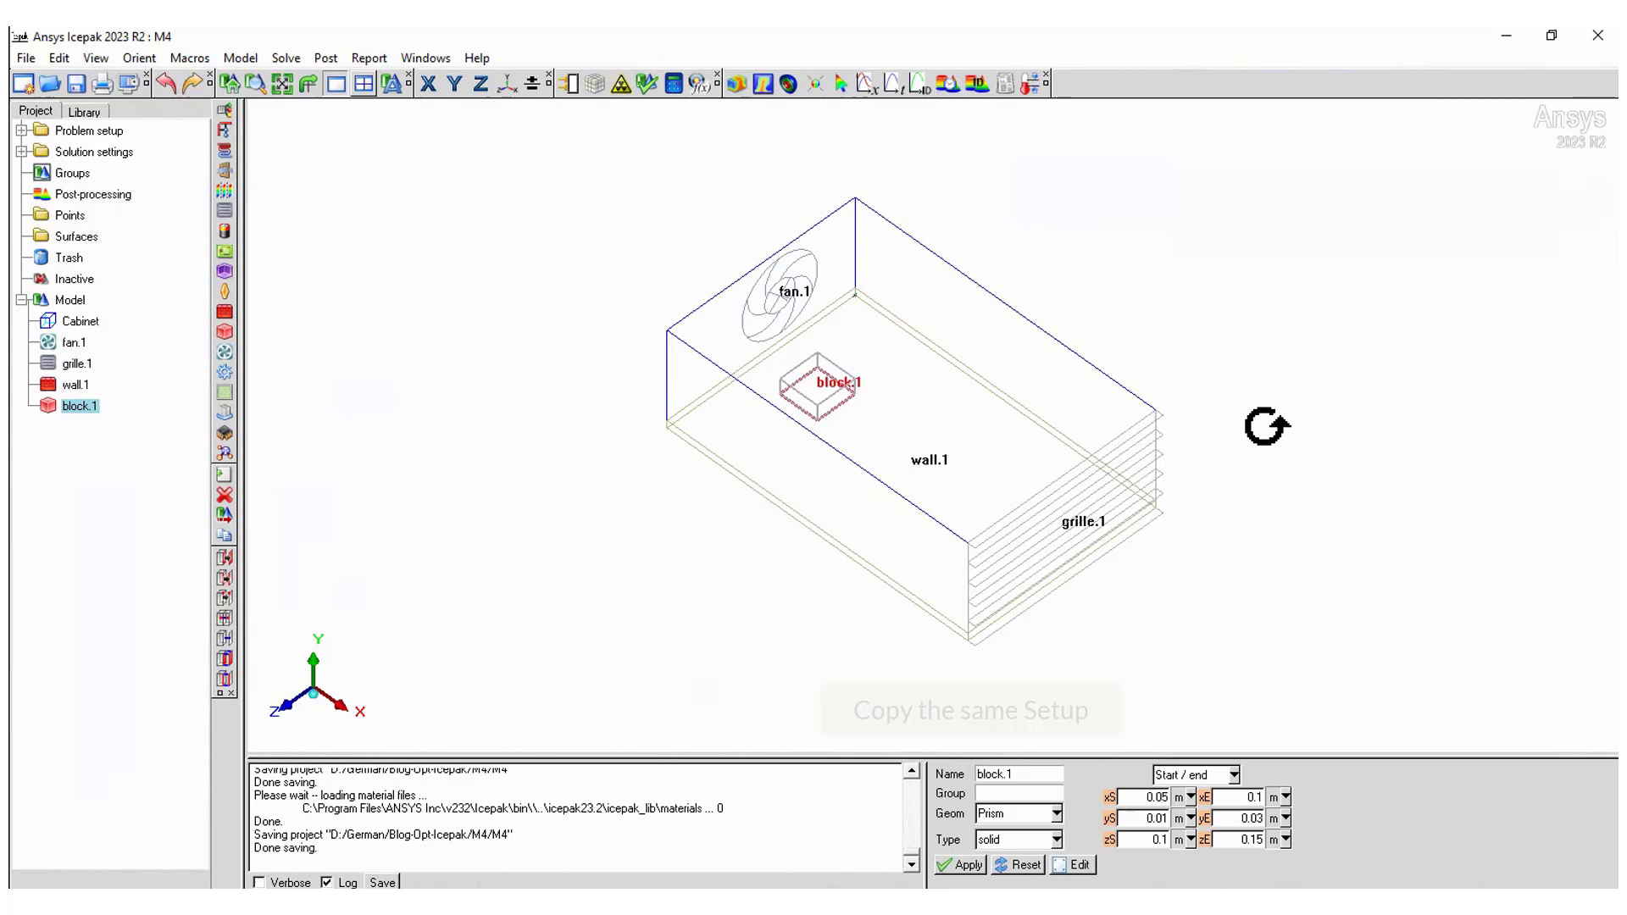
# - Copy block.1 three times, each translated 0.08 m along X
pyautogui.rightClick(81, 407)
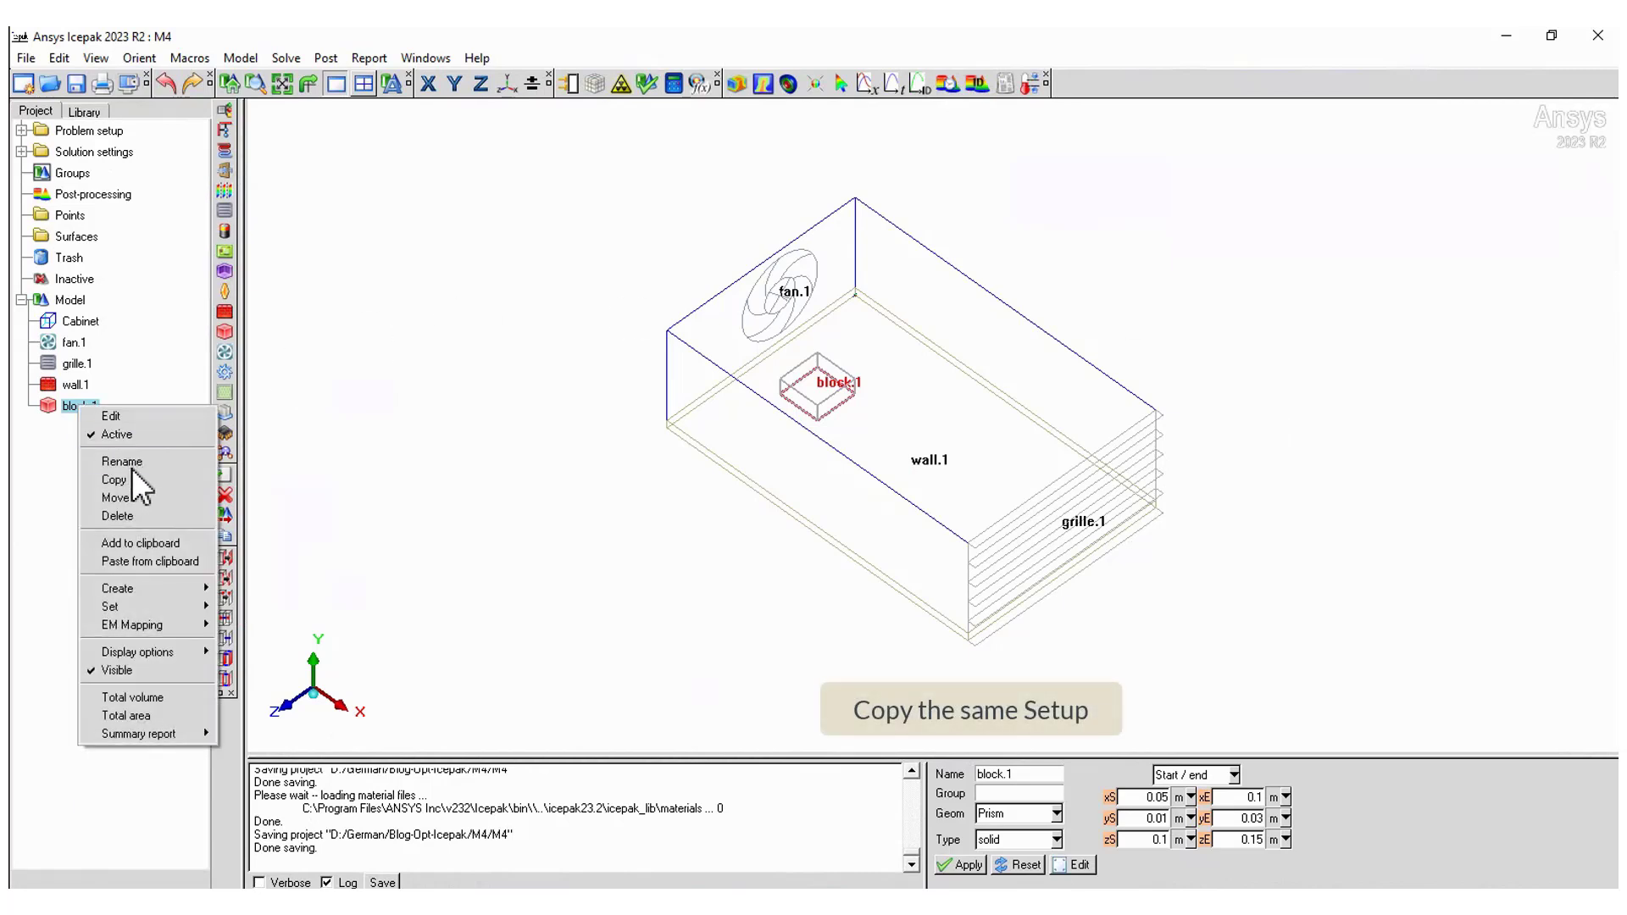
pyautogui.click(132, 479)
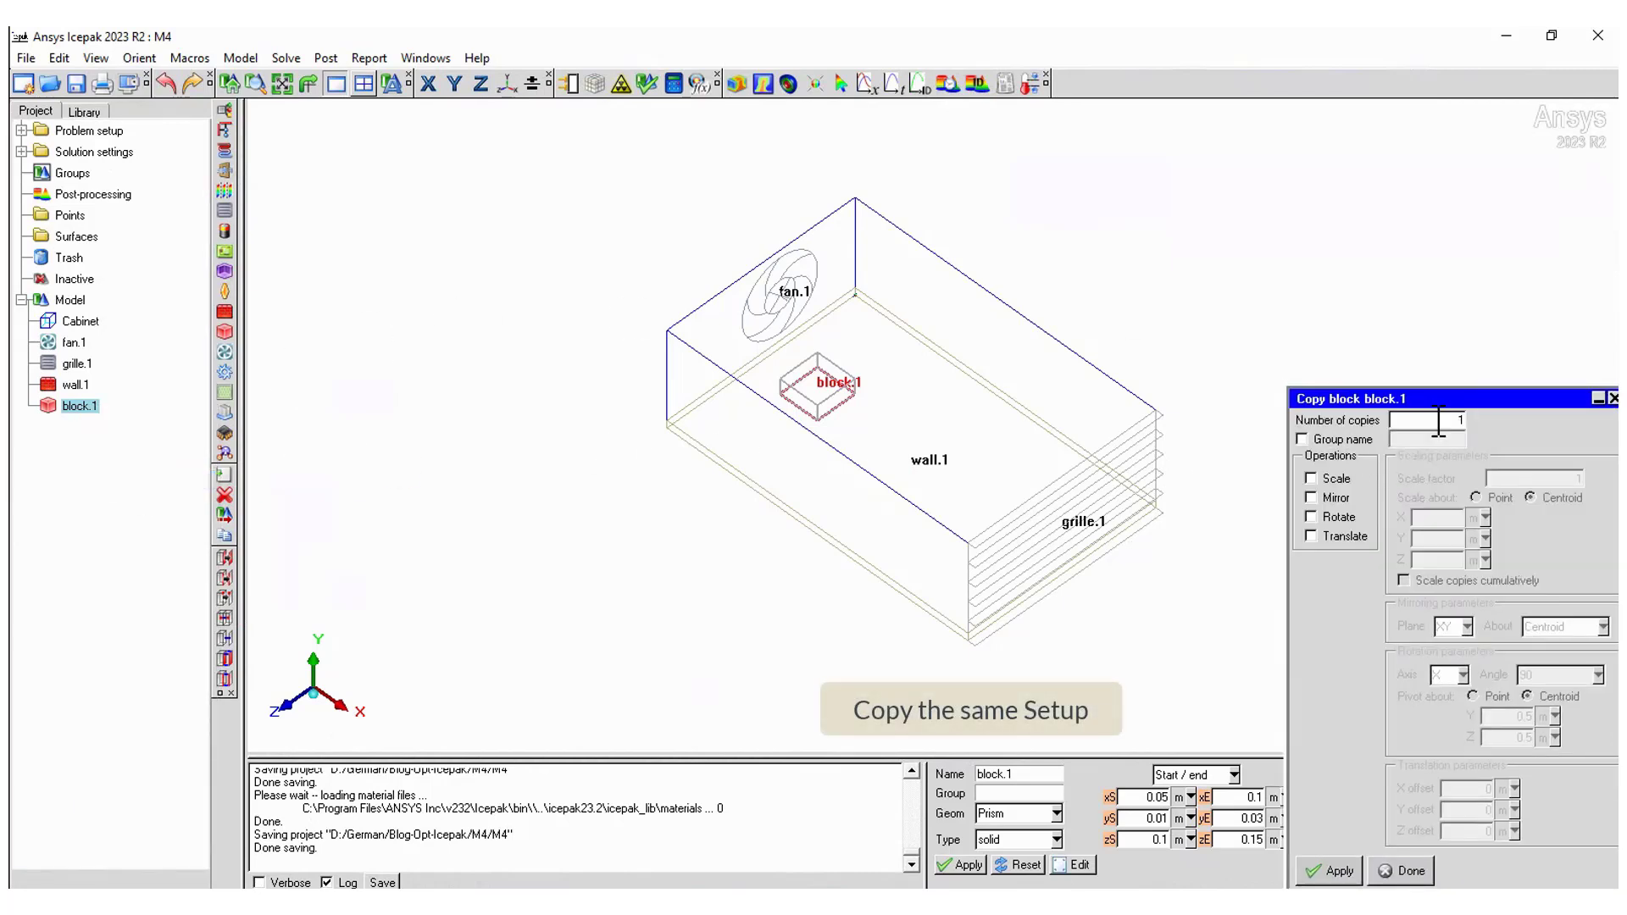
pyautogui.click(1338, 537)
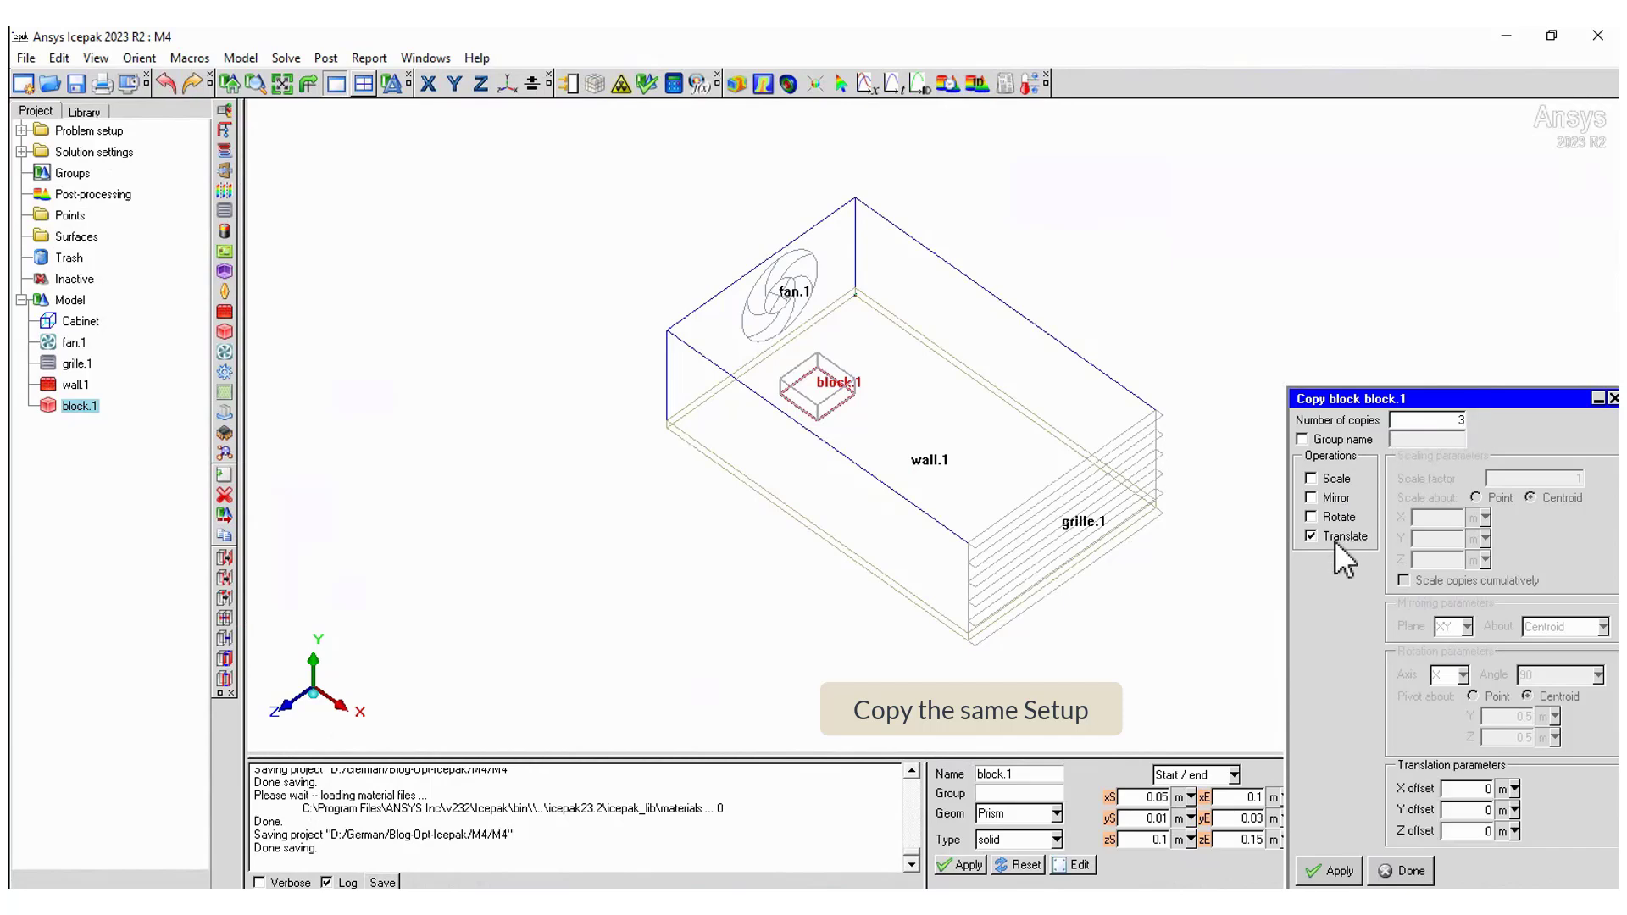
pyautogui.click(1479, 789)
pyautogui.write('.08')
pyautogui.click(1332, 871)
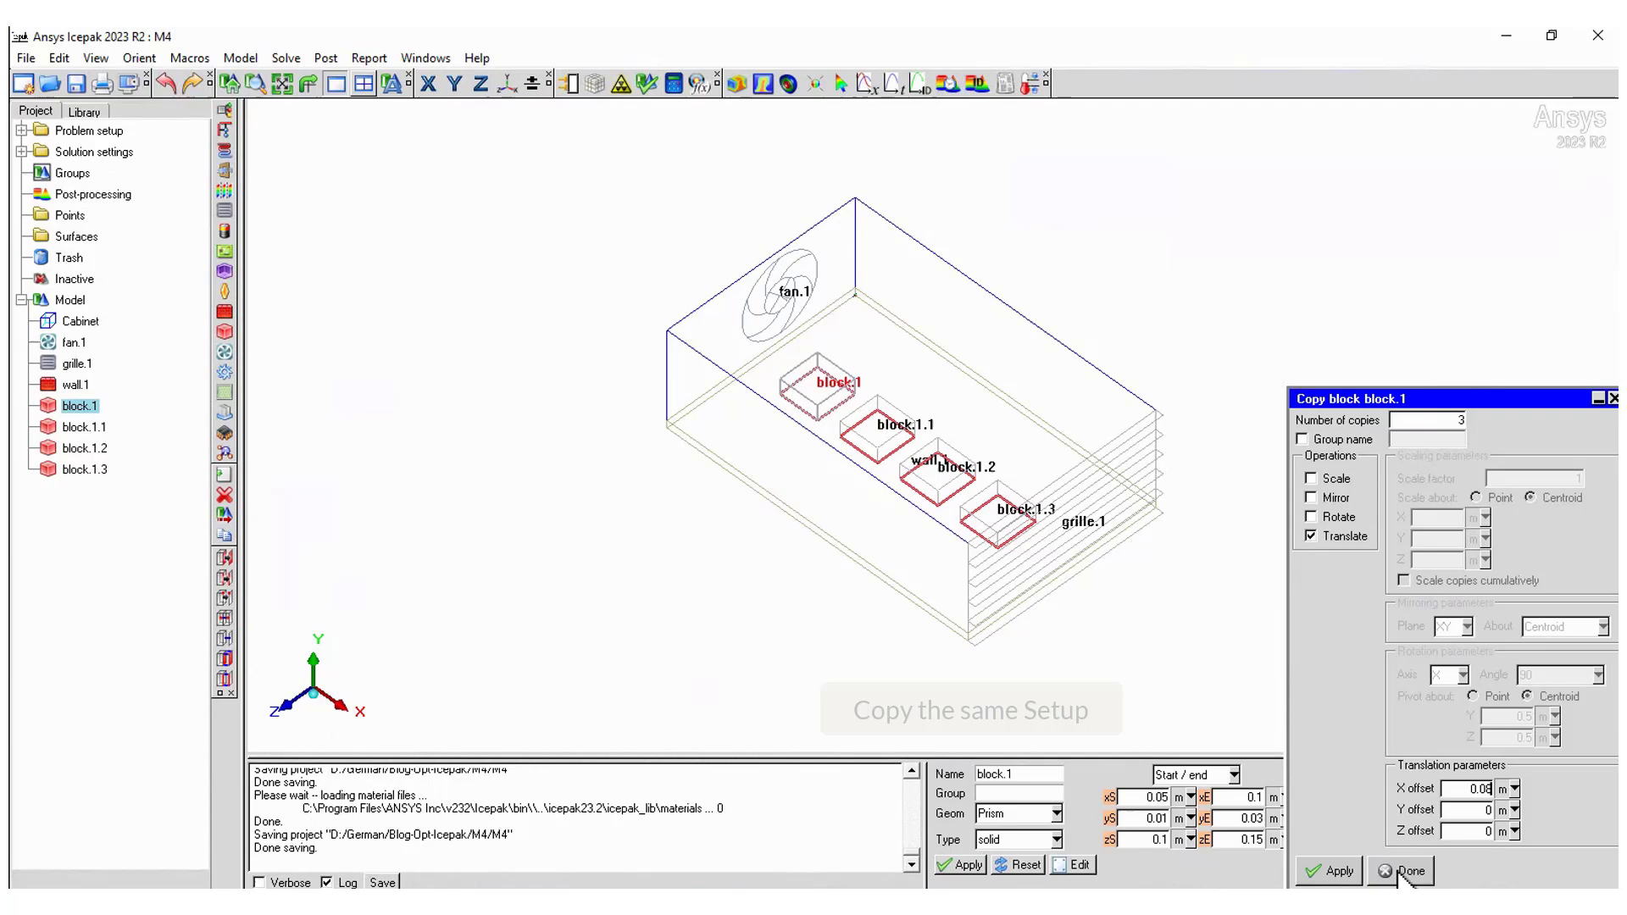
pyautogui.click(1400, 871)
pyautogui.click(76, 321)
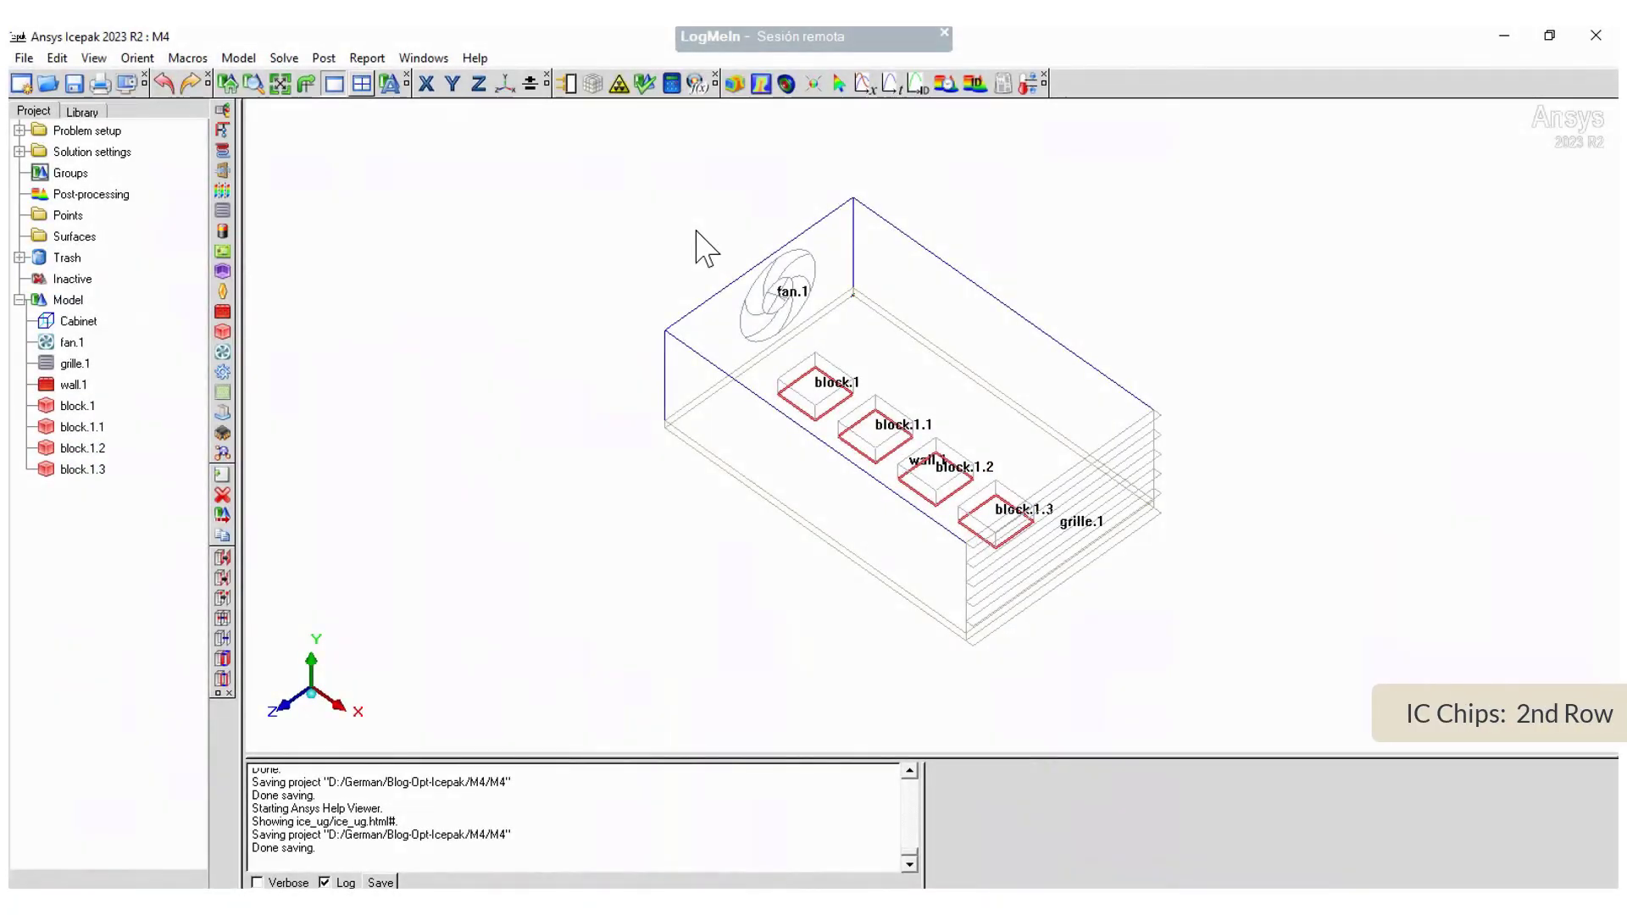
# - Create network block block.2.4 near the cabinet front at z 0.18–0.23 m
pyautogui.click(222, 332)
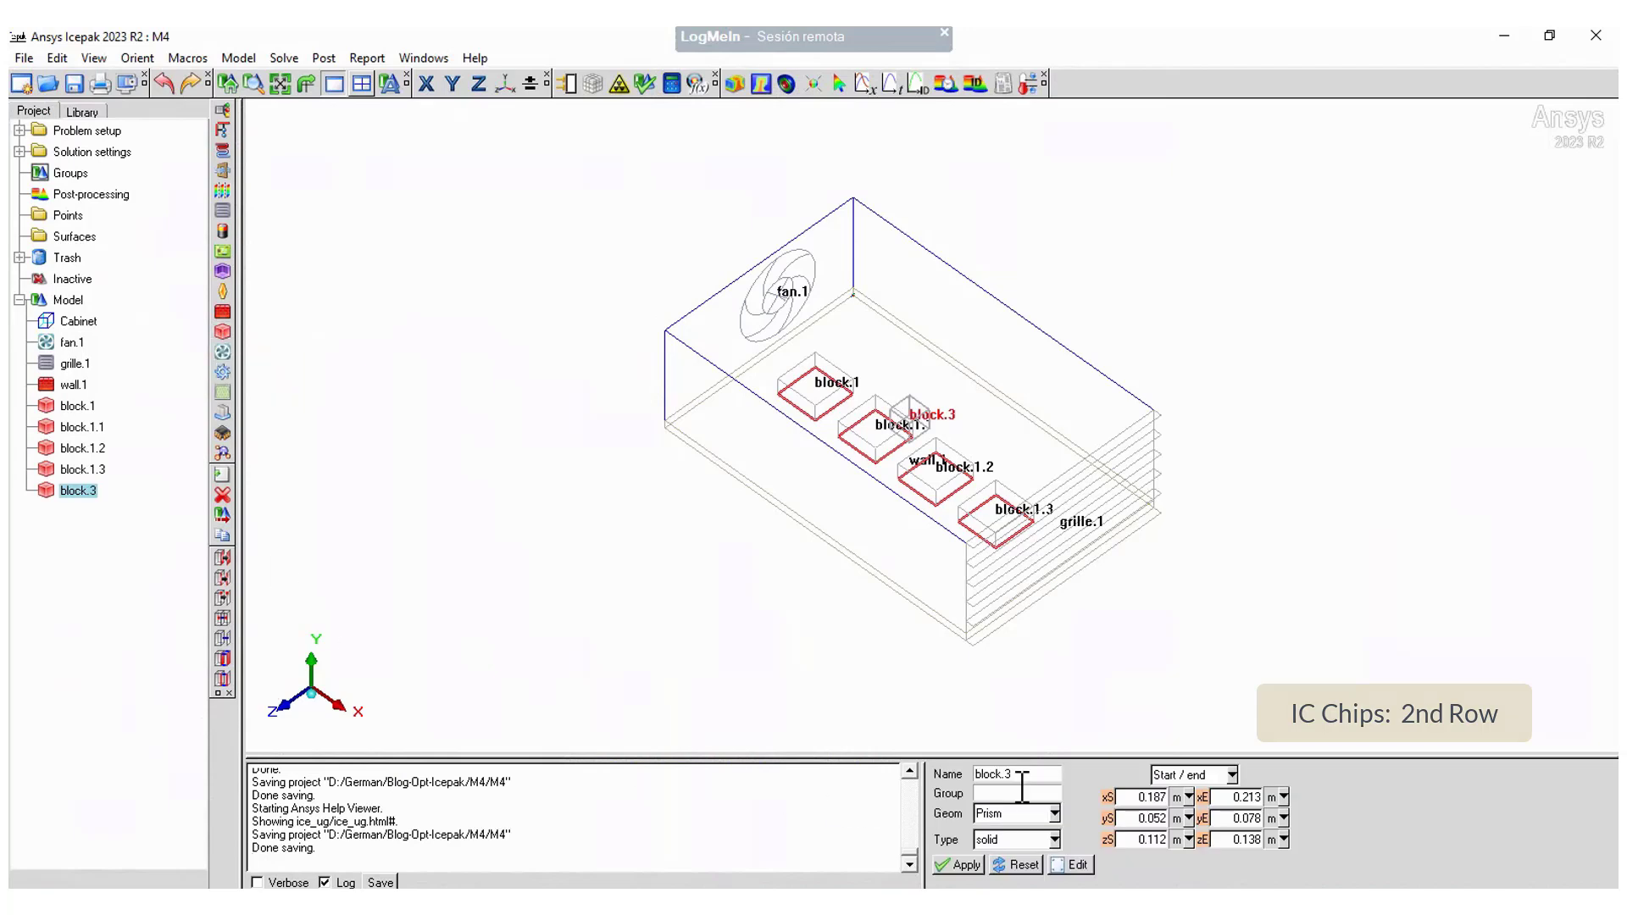
pyautogui.click(1055, 839)
pyautogui.click(1048, 866)
pyautogui.press('Return')
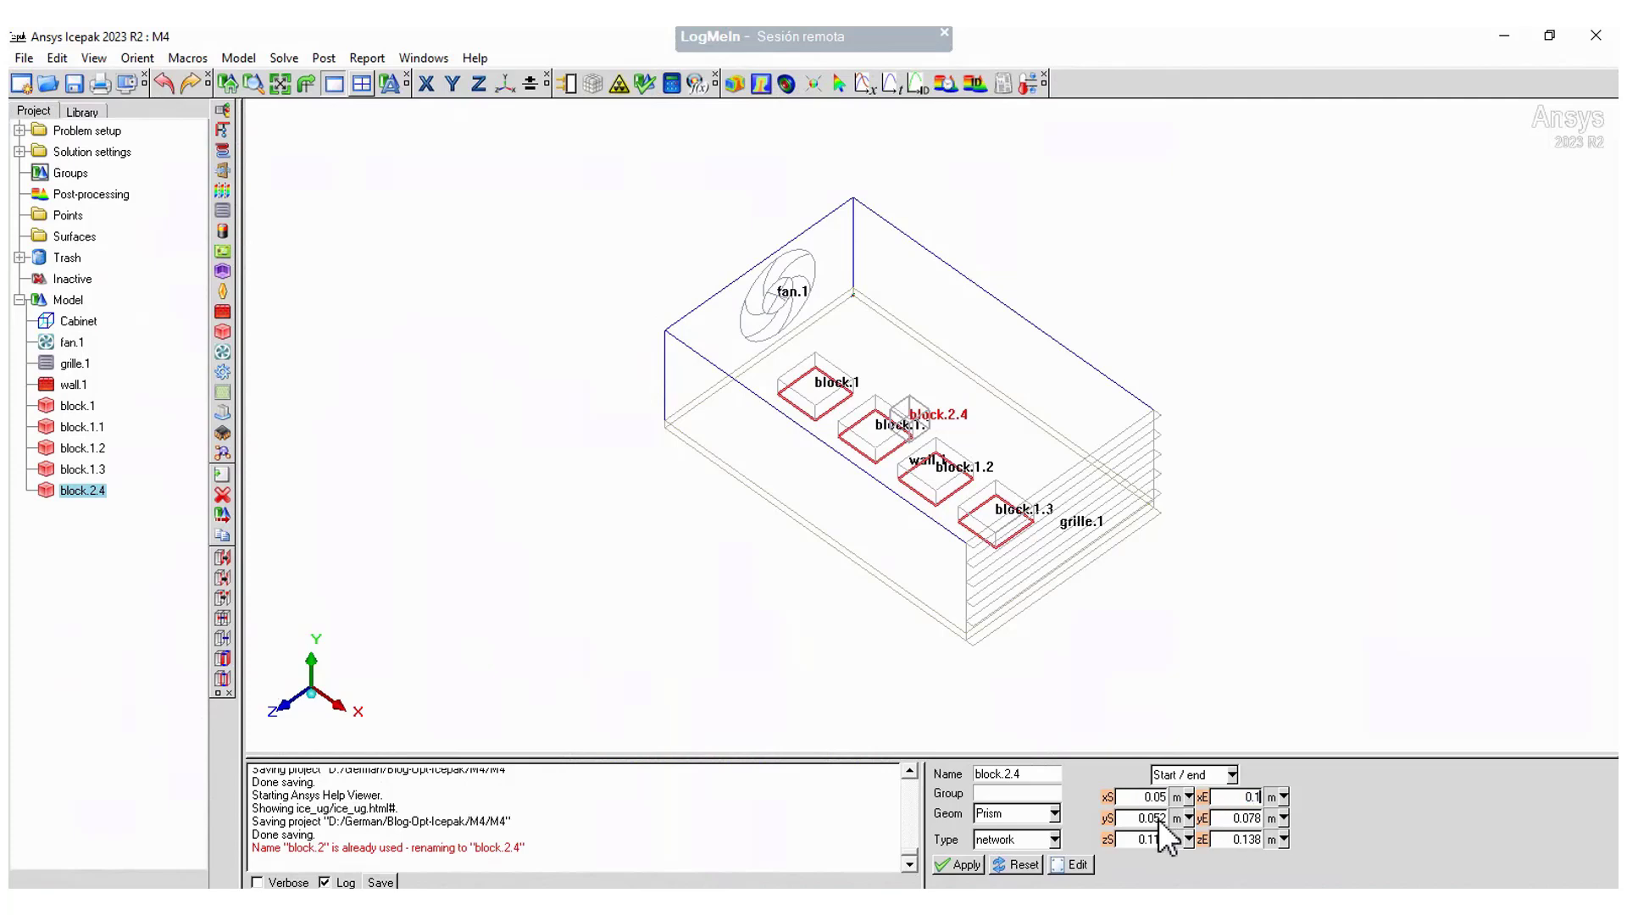
pyautogui.doubleClick(1158, 820)
pyautogui.write('0.0')
pyautogui.doubleClick(1220, 819)
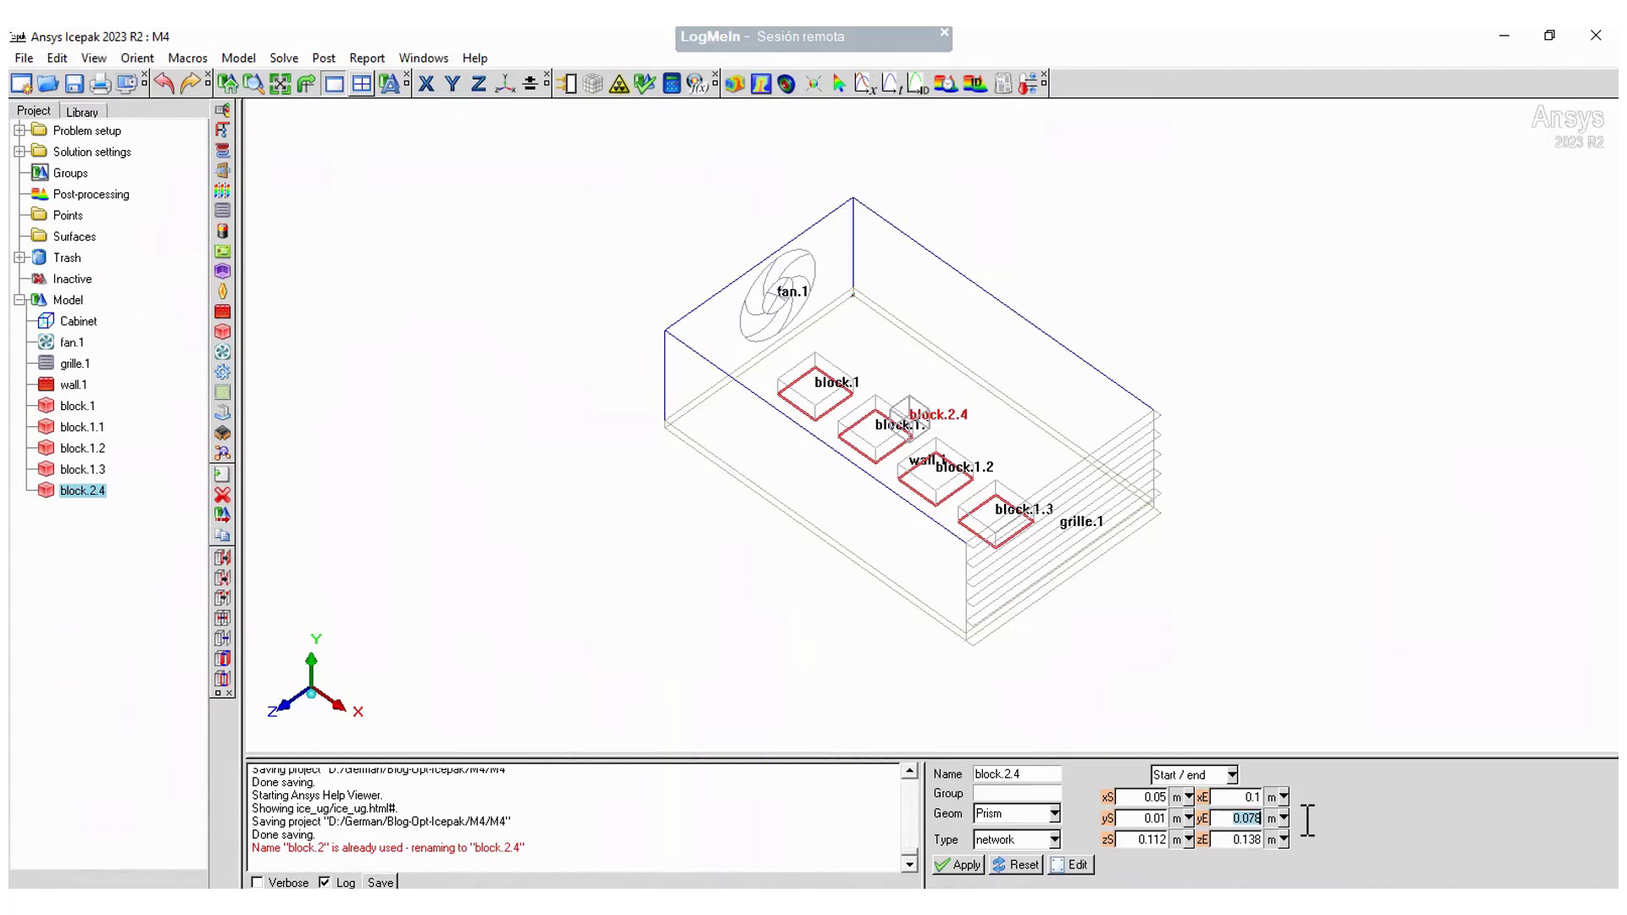
pyautogui.doubleClick(1144, 839)
pyautogui.write('0.1')
pyautogui.doubleClick(1261, 839)
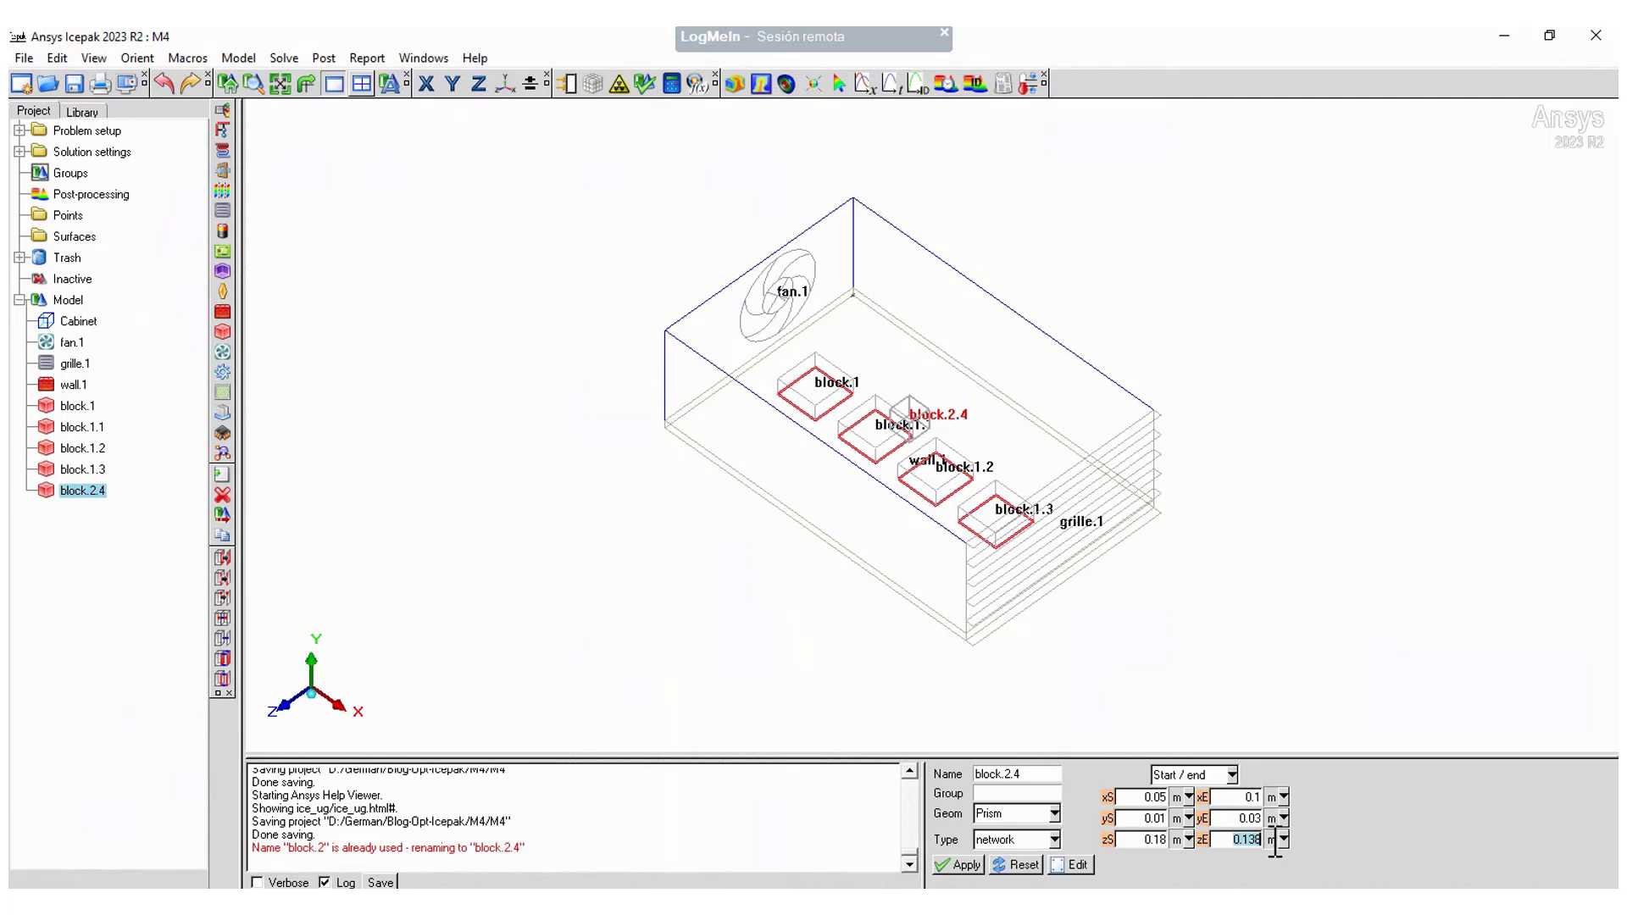
pyautogui.click(961, 866)
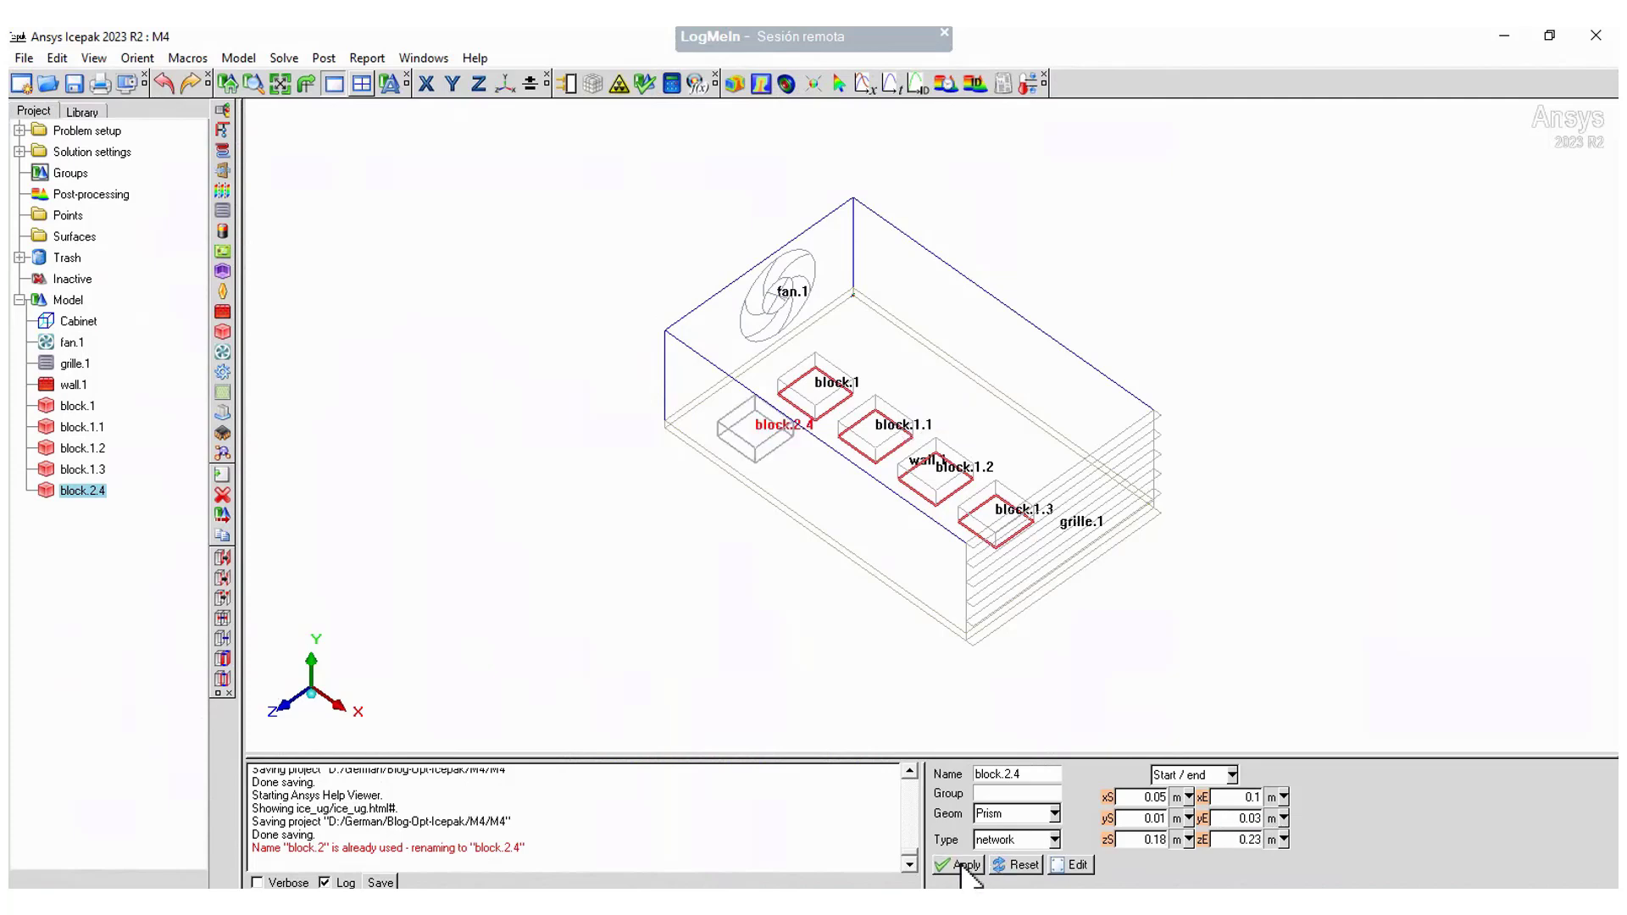
# - Set block.2.4 to a star network with the board on the Min Y side
pyautogui.rightClick(94, 498)
pyautogui.click(121, 506)
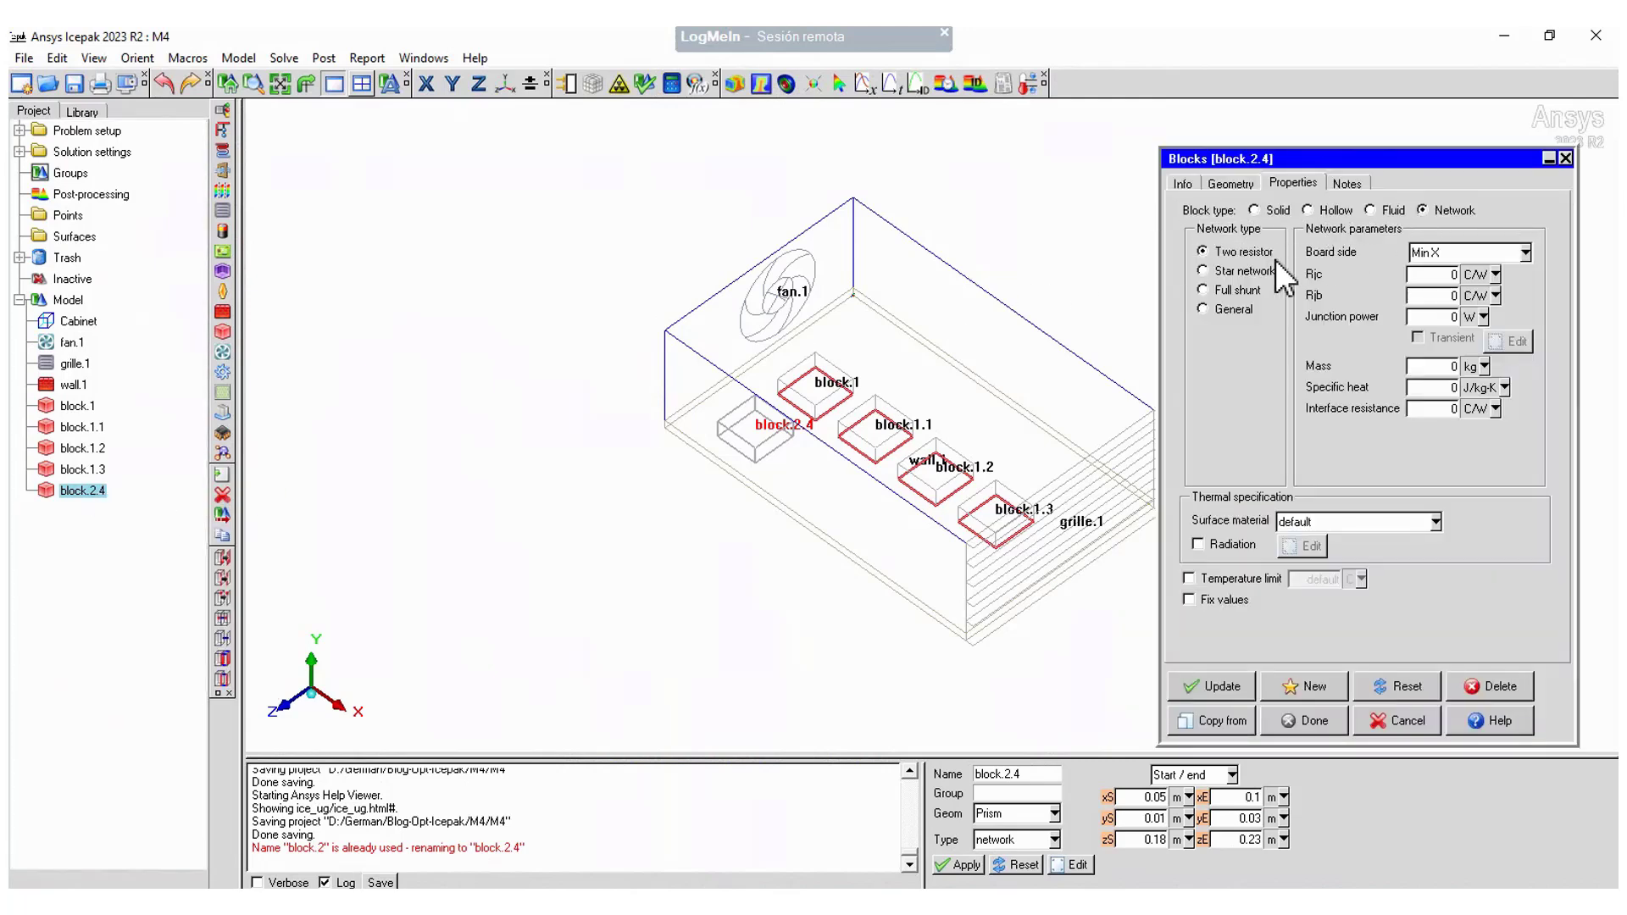
pyautogui.click(1242, 271)
pyautogui.click(1526, 252)
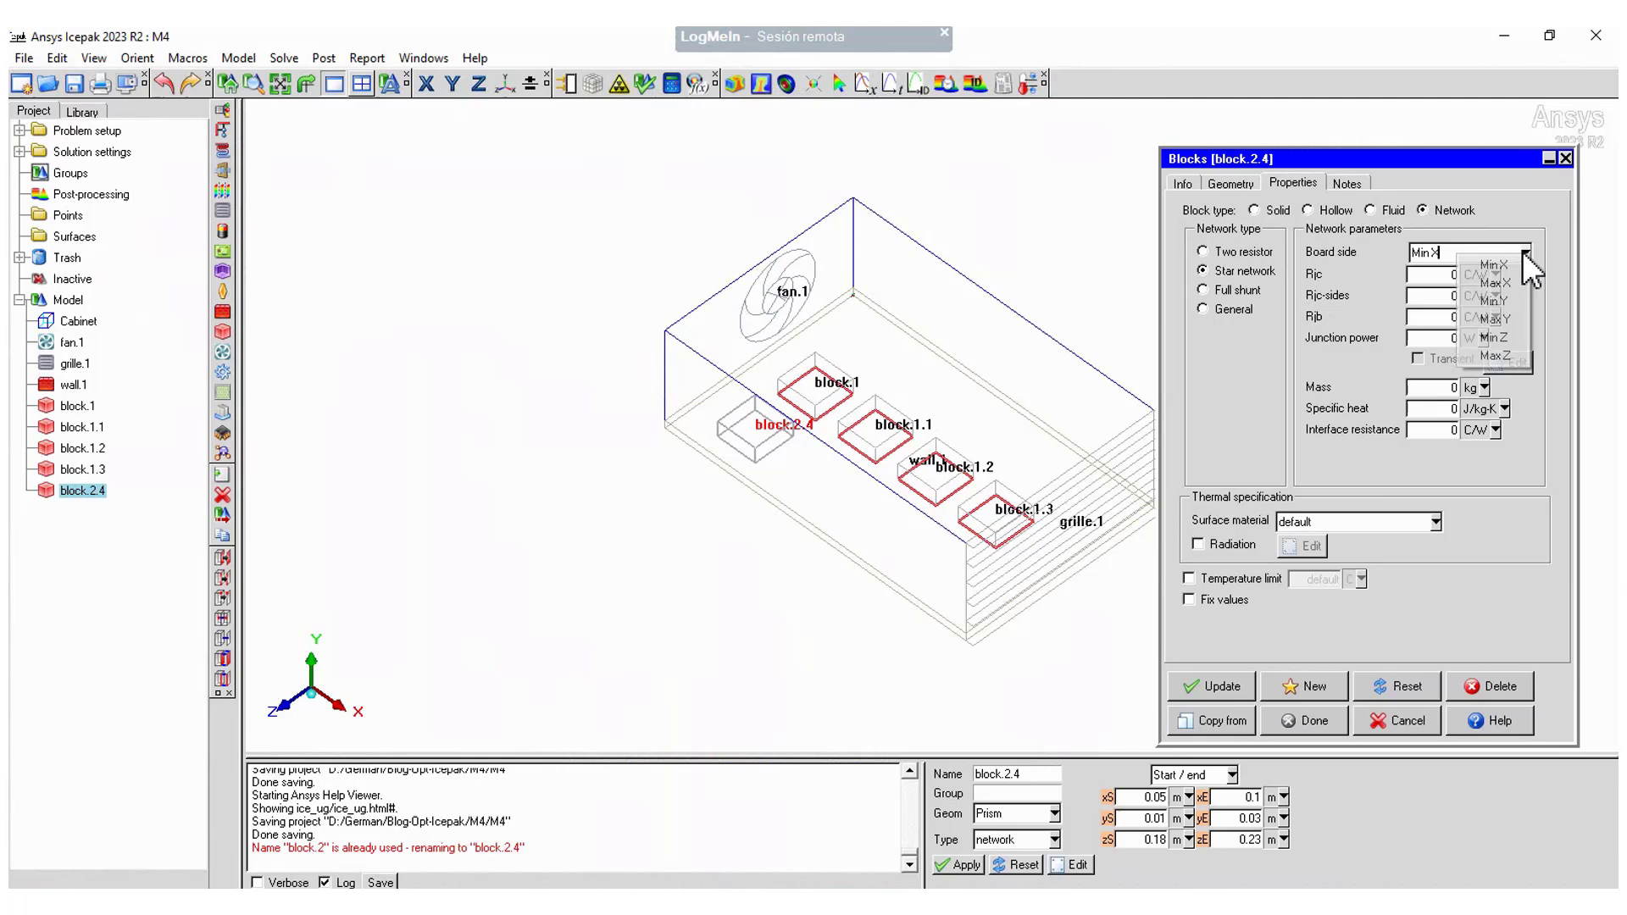
pyautogui.click(1492, 298)
# - Enter 5 C/W for the network resistances and 1 W junction power, then save
pyautogui.press('Tab')
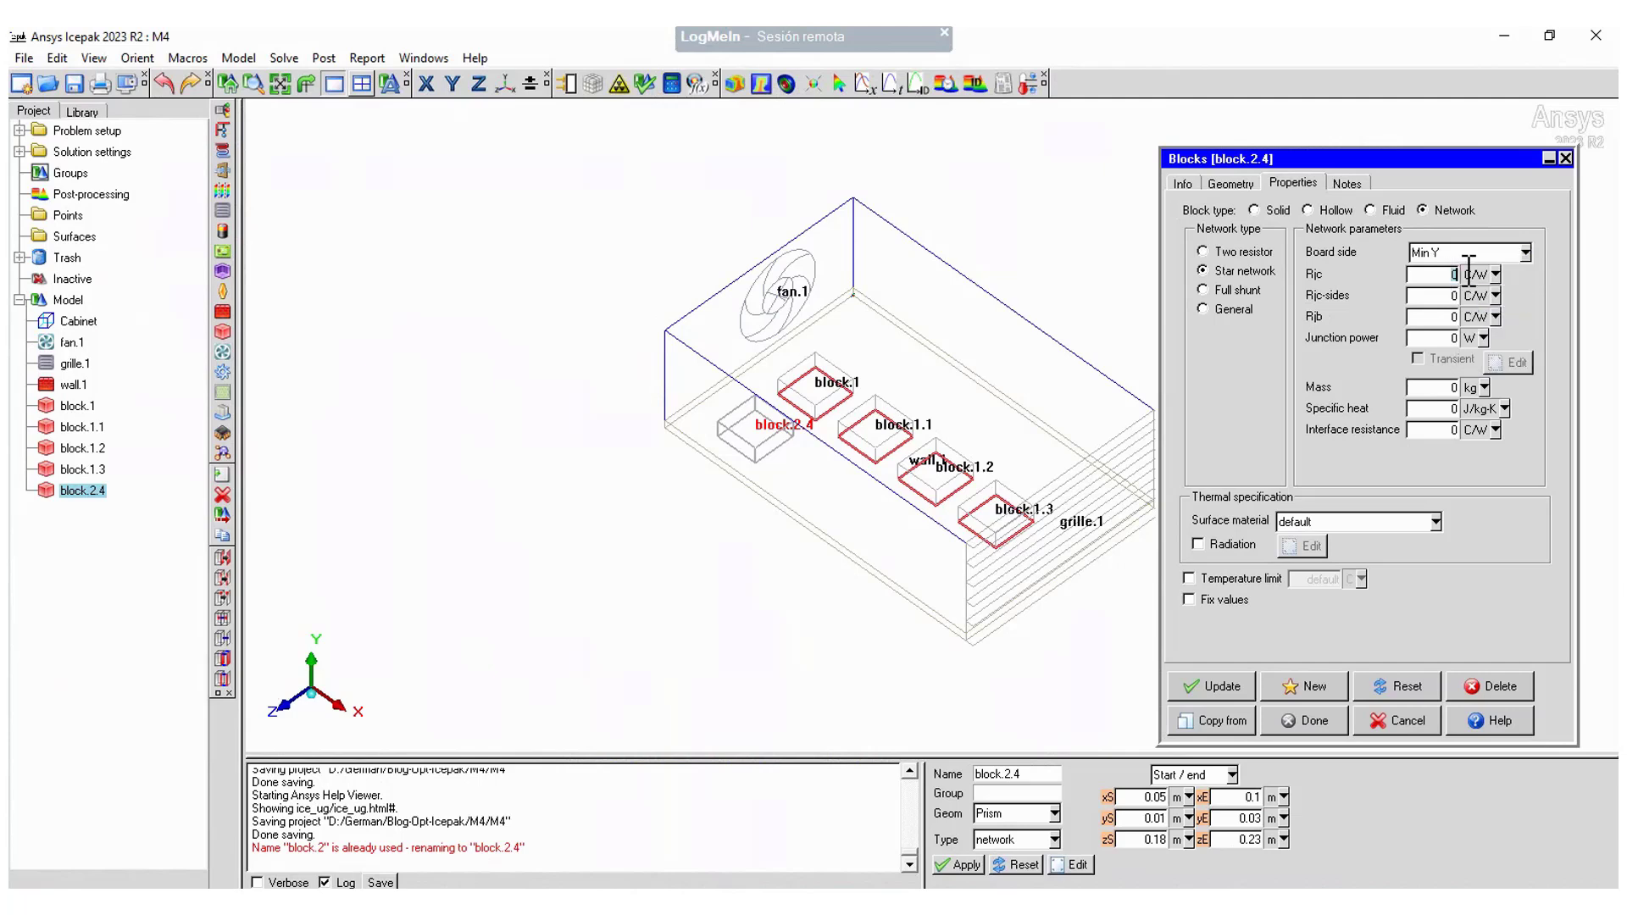
pyautogui.write('5')
pyautogui.press('Tab')
pyautogui.write('5')
pyautogui.press('Tab')
pyautogui.write('5')
pyautogui.press('Tab')
pyautogui.write('1')
pyautogui.click(1217, 689)
pyautogui.click(1320, 722)
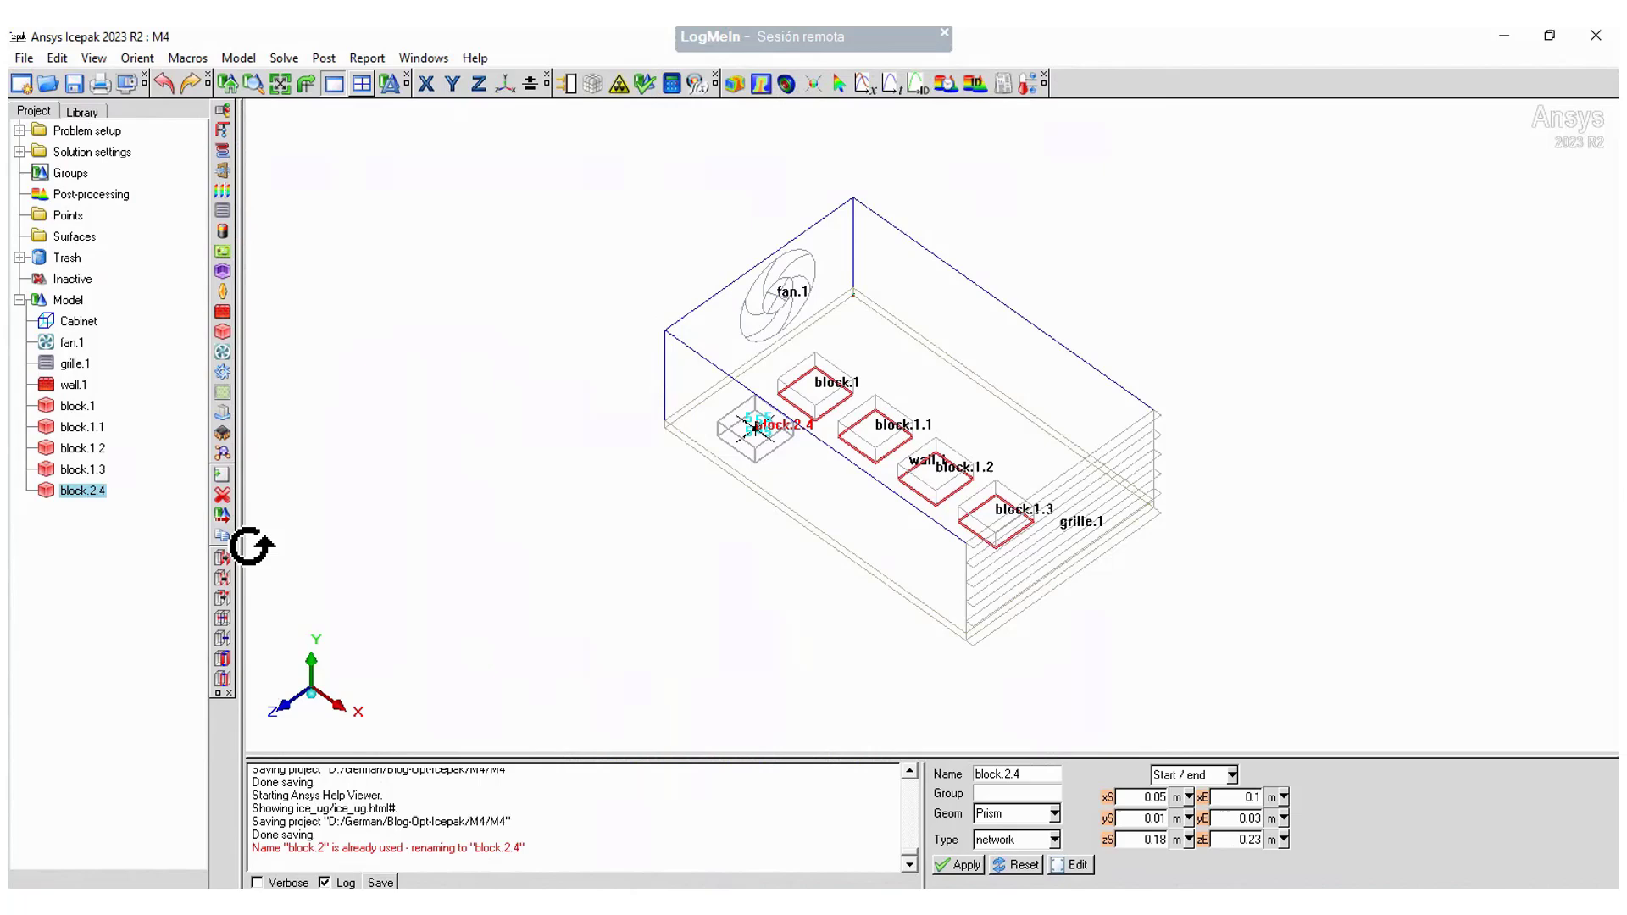
# - Copy block.2.4 three times with a 0.08 m X translation offset, creating block.2.4.1–block.2.4.3
pyautogui.rightClick(91, 493)
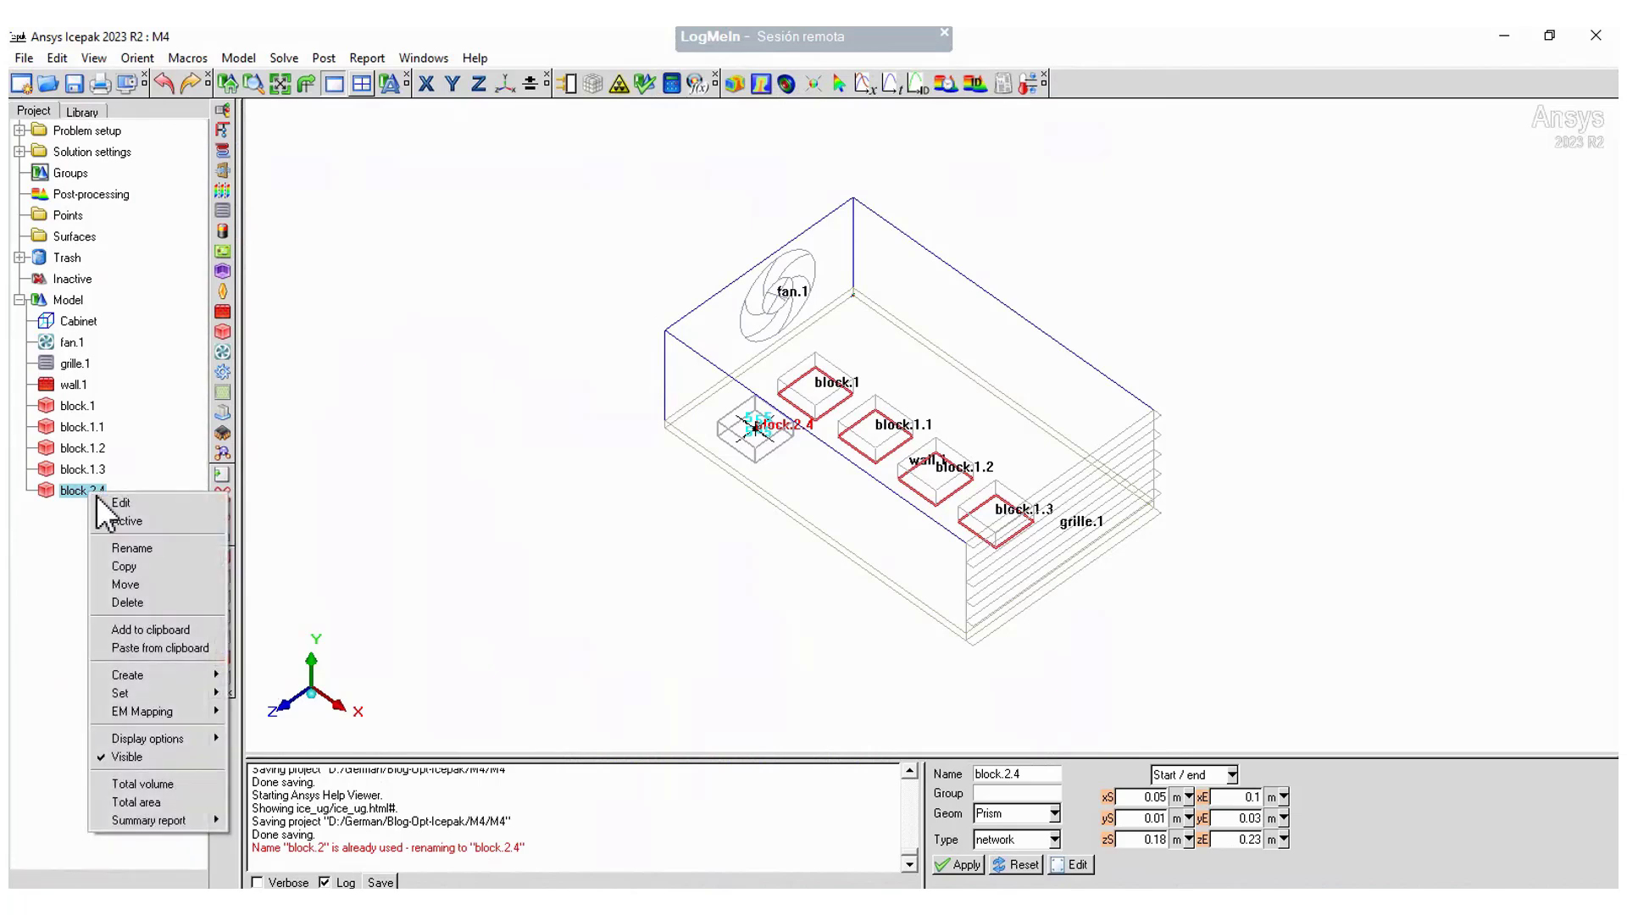
pyautogui.click(128, 566)
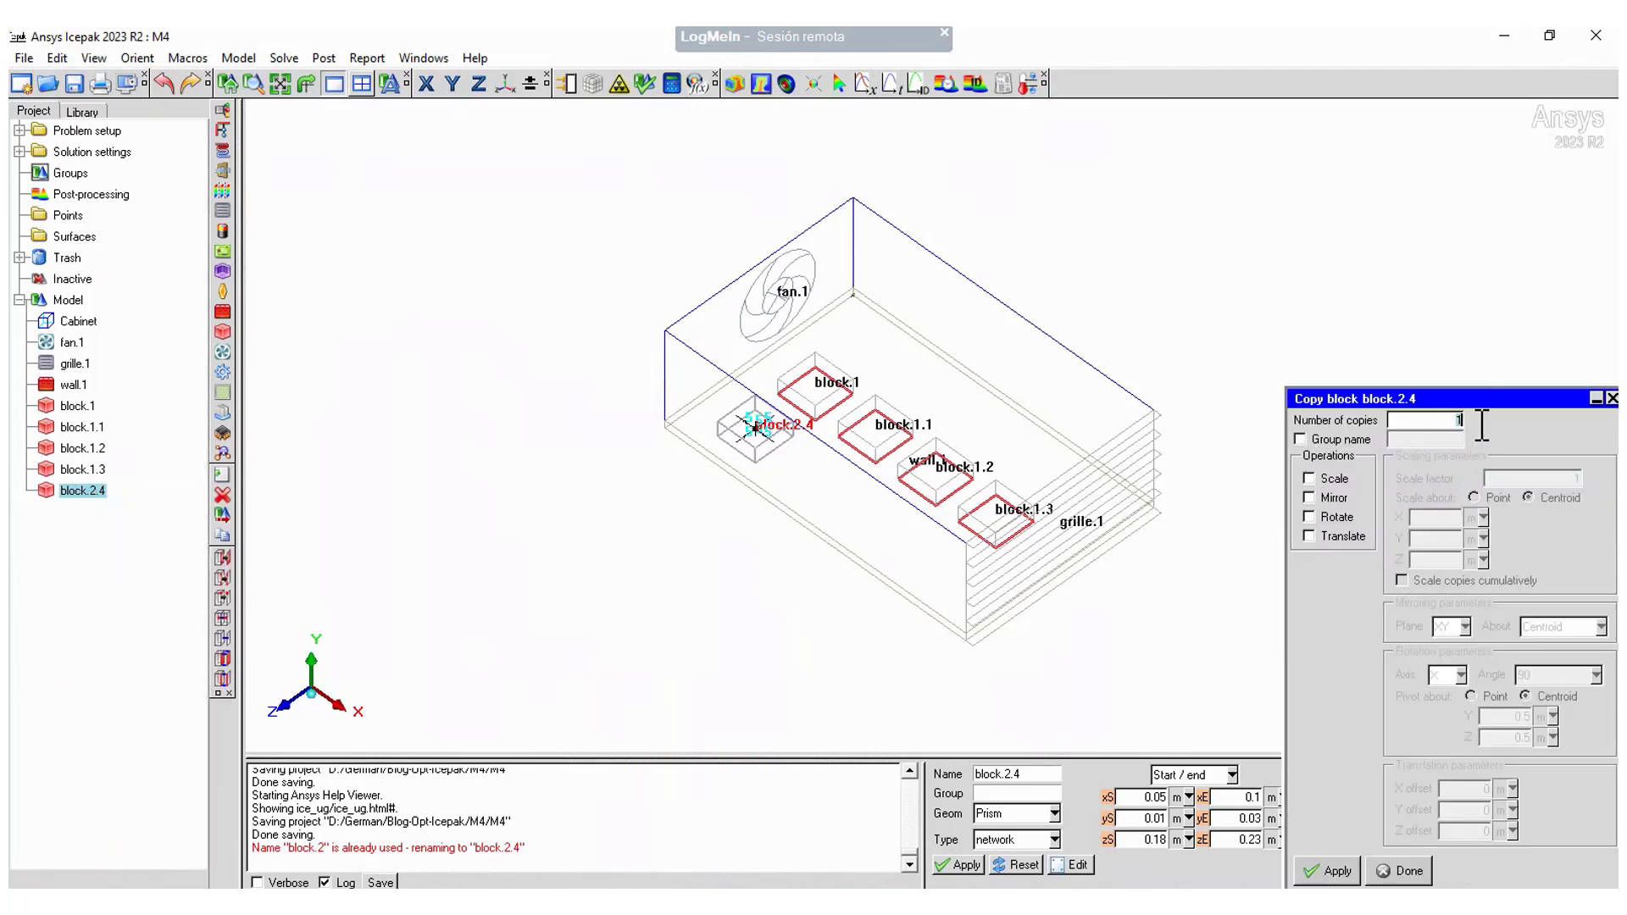
pyautogui.write('3')
pyautogui.click(1310, 536)
pyautogui.click(1483, 790)
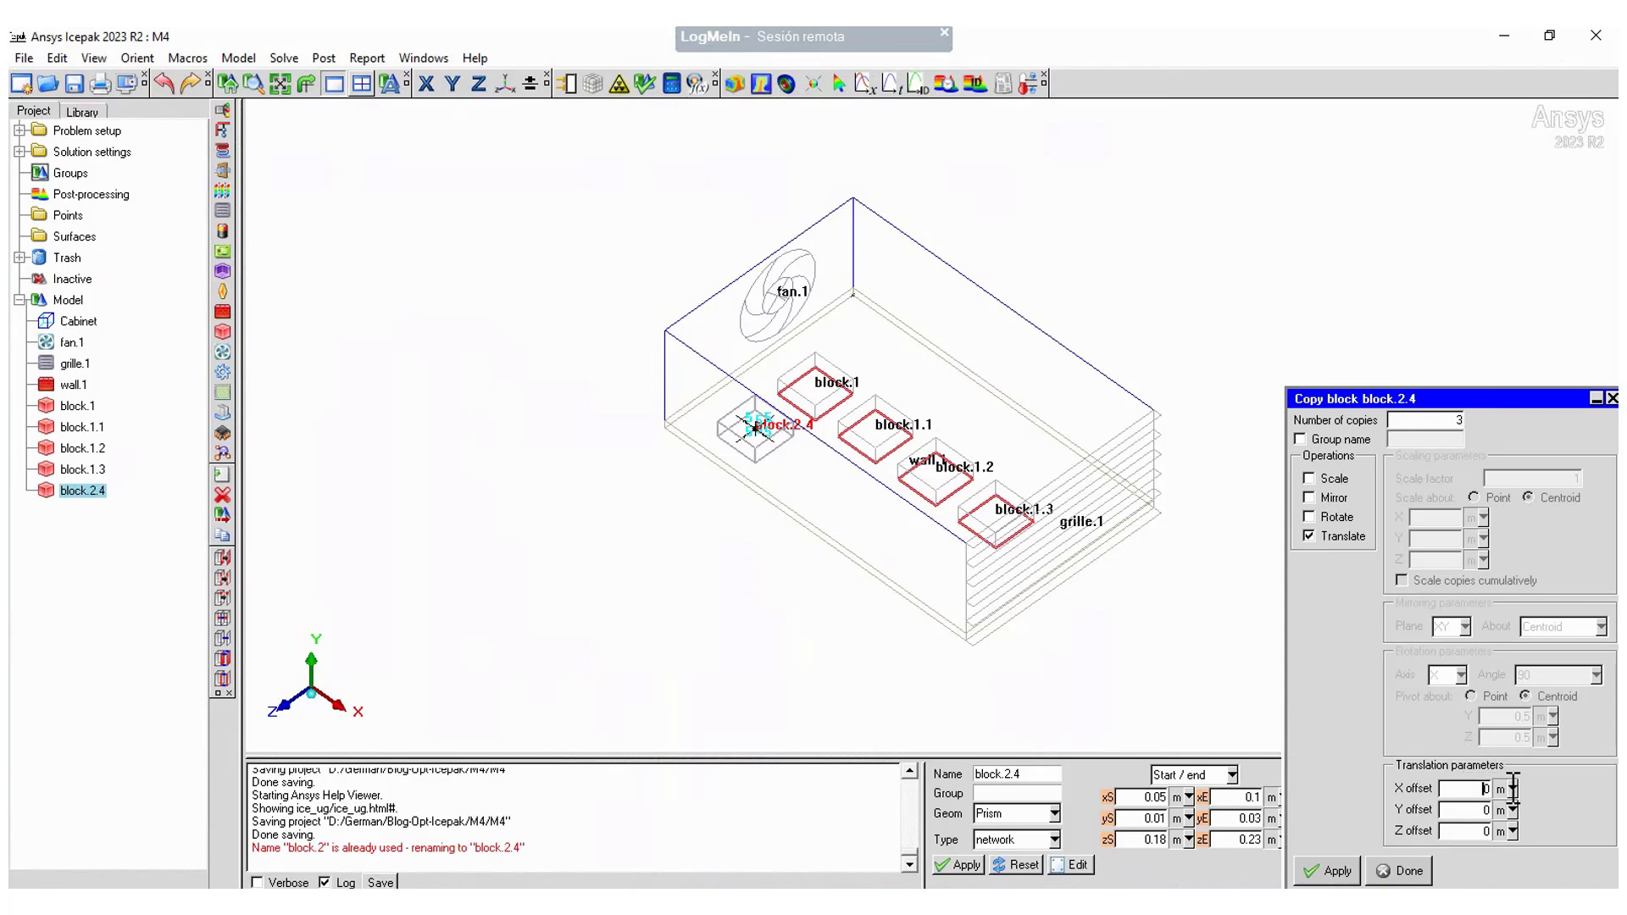
pyautogui.write('.08')
pyautogui.click(1348, 873)
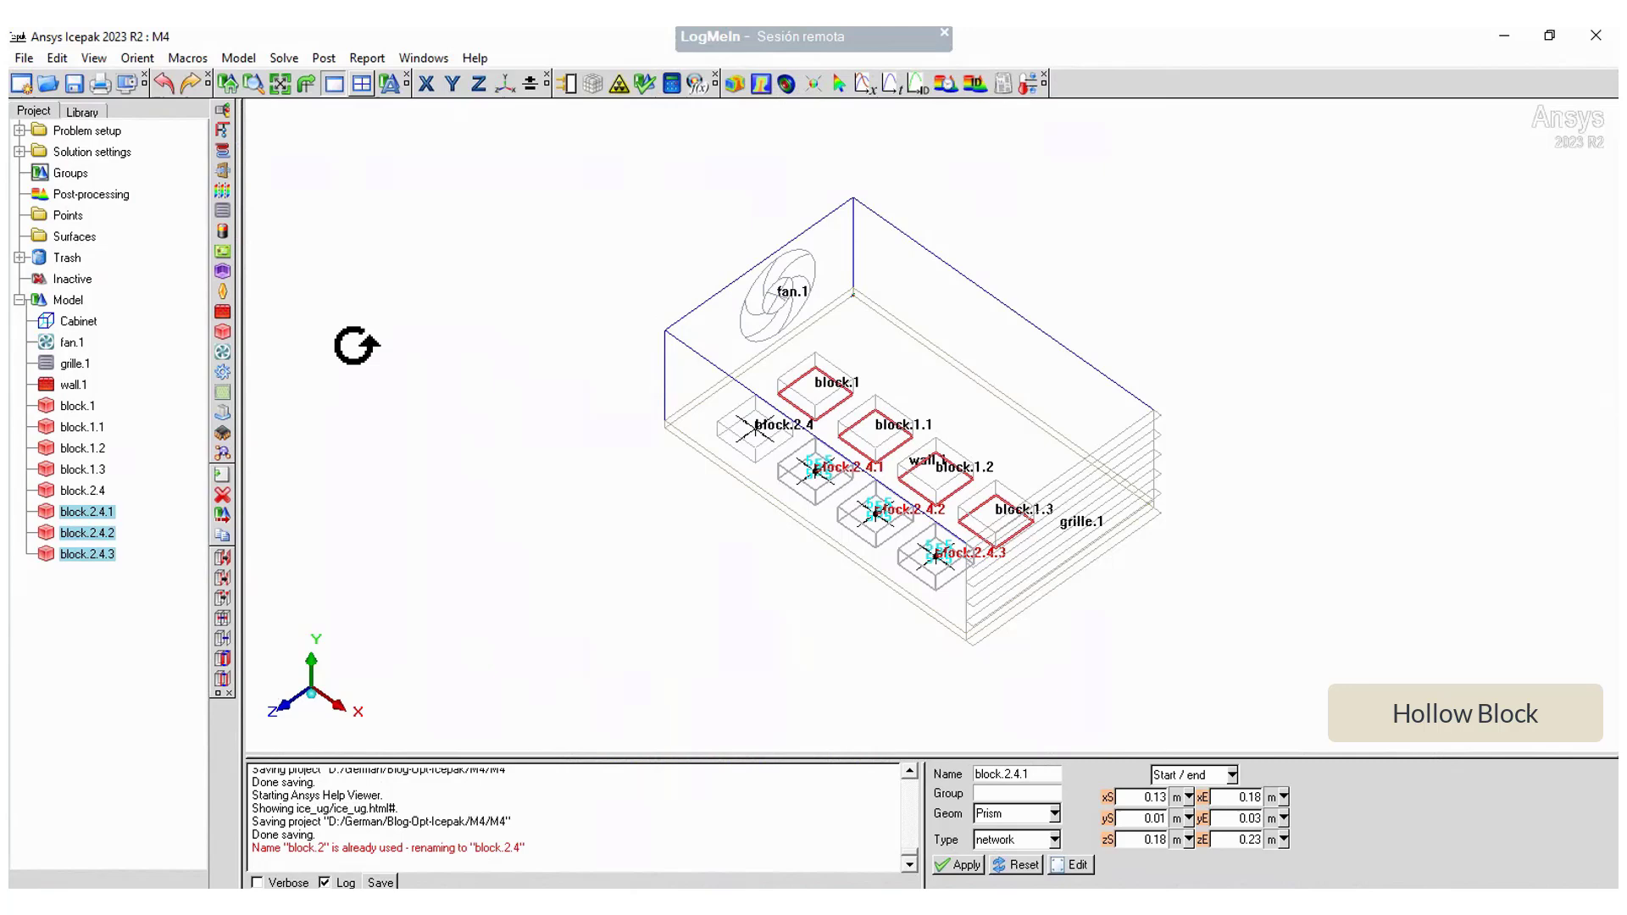
# - Create a new block and set its type to hollow
pyautogui.click(222, 332)
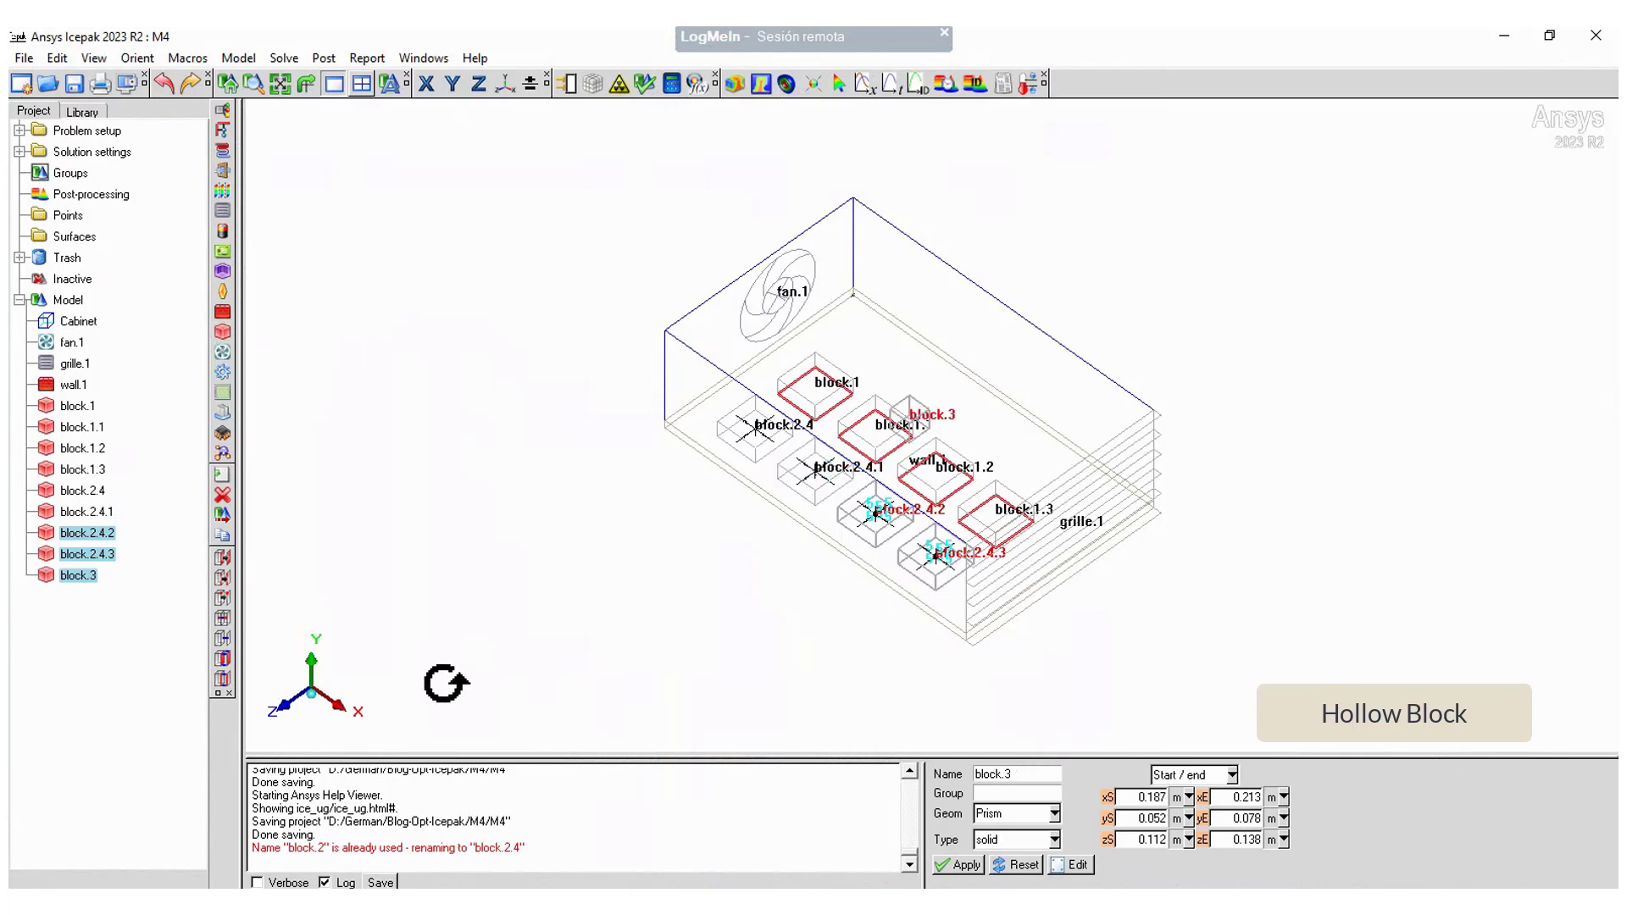
pyautogui.click(1054, 840)
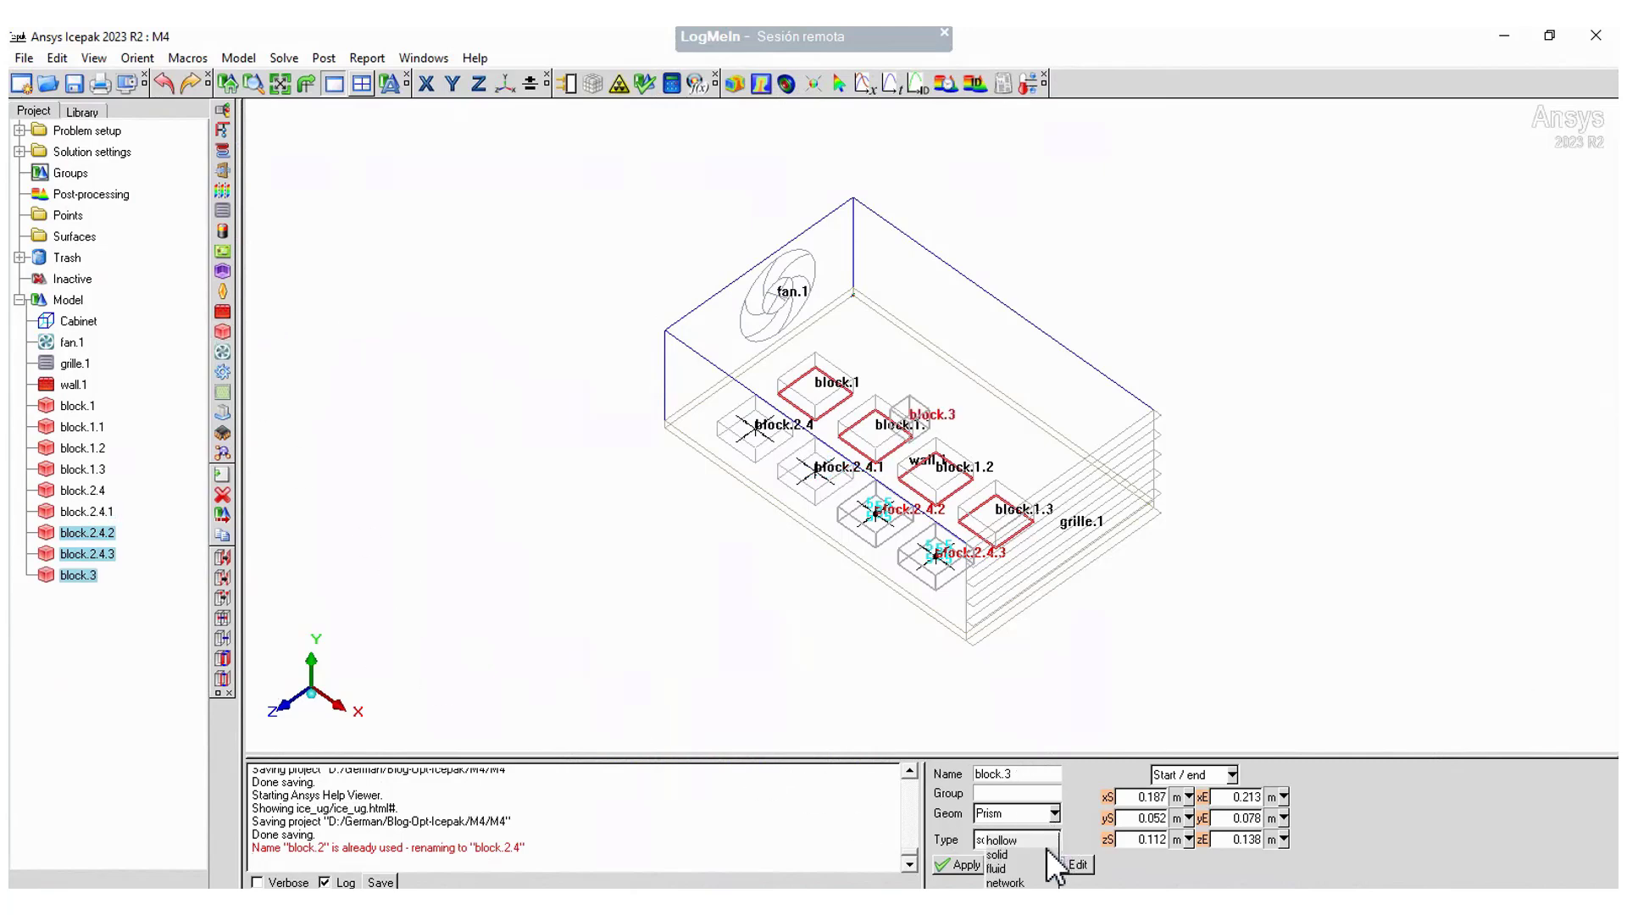
pyautogui.click(1045, 841)
# - Size block.3 to x 0.1–0.15, y 0.01–0.1 and z 0–0.07 m
pyautogui.moveTo(1133, 797); pyautogui.dragTo(1214, 801)
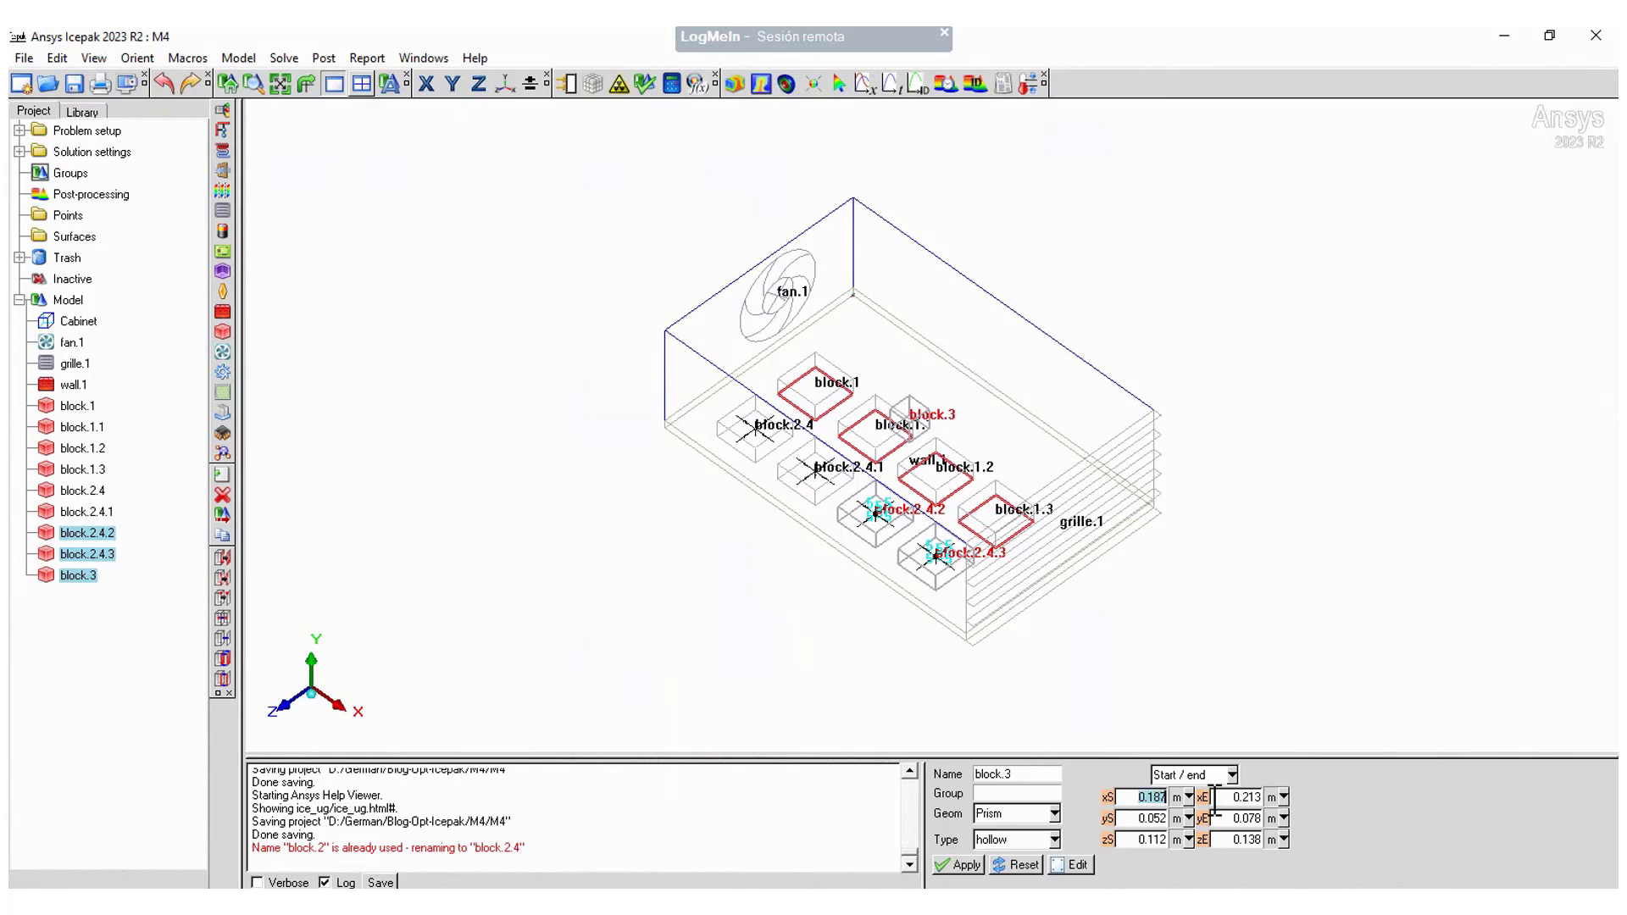
pyautogui.write('0.1')
pyautogui.press('Tab')
pyautogui.press('Tab')
pyautogui.write('0')
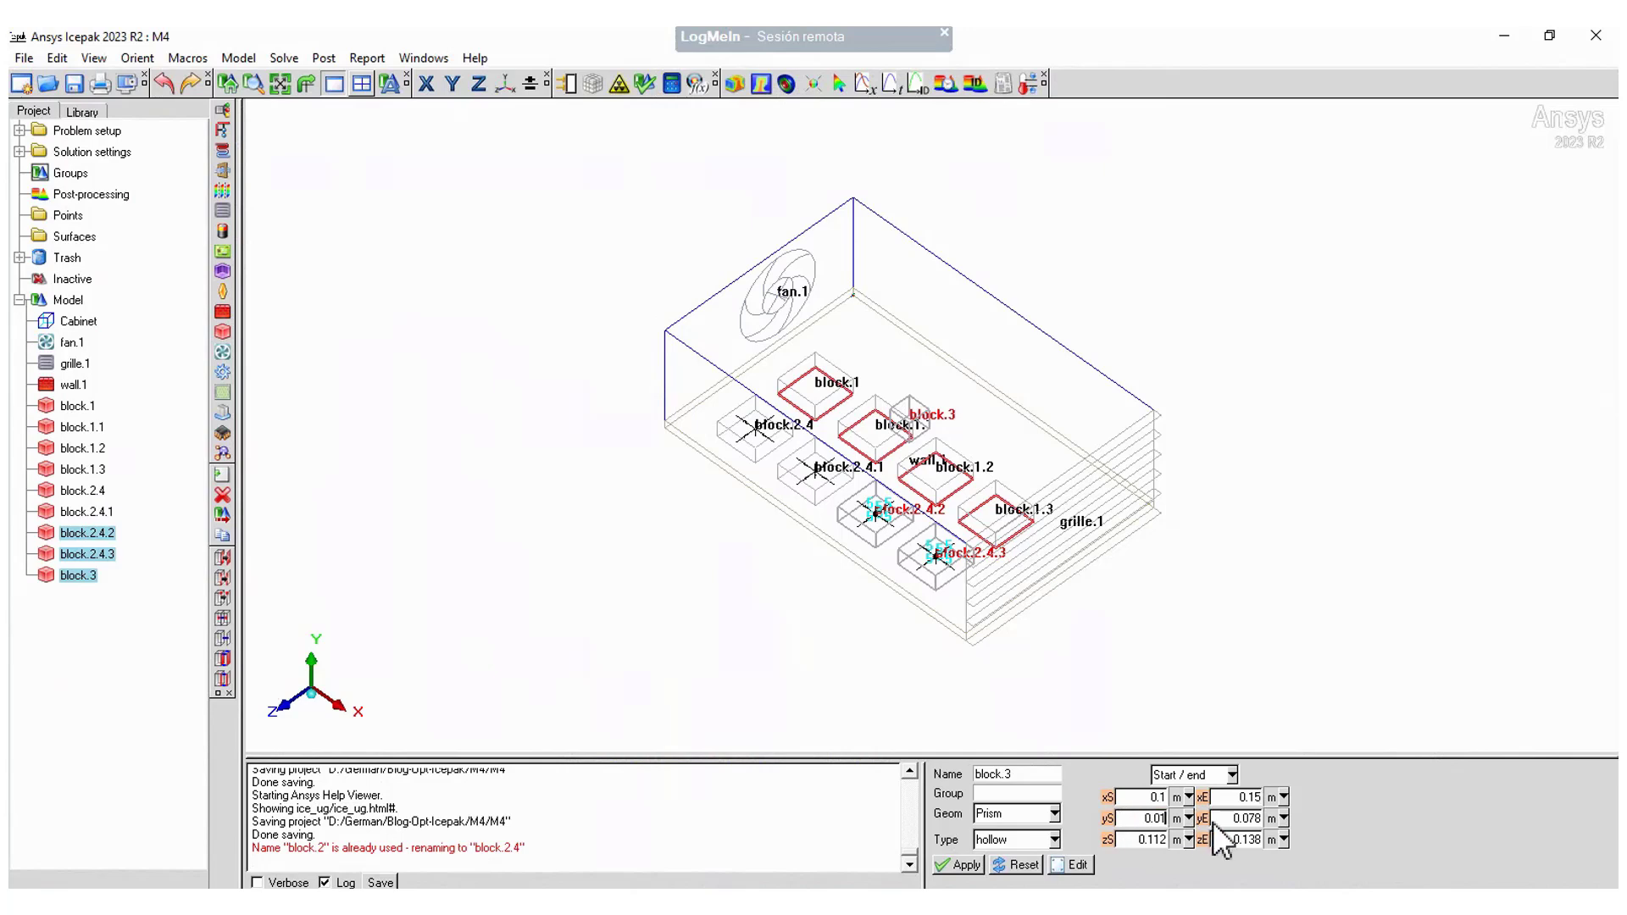
pyautogui.press('Tab')
pyautogui.write('0')
pyautogui.press('Tab')
pyautogui.write('0')
pyautogui.press('Tab')
pyautogui.write('0.07')
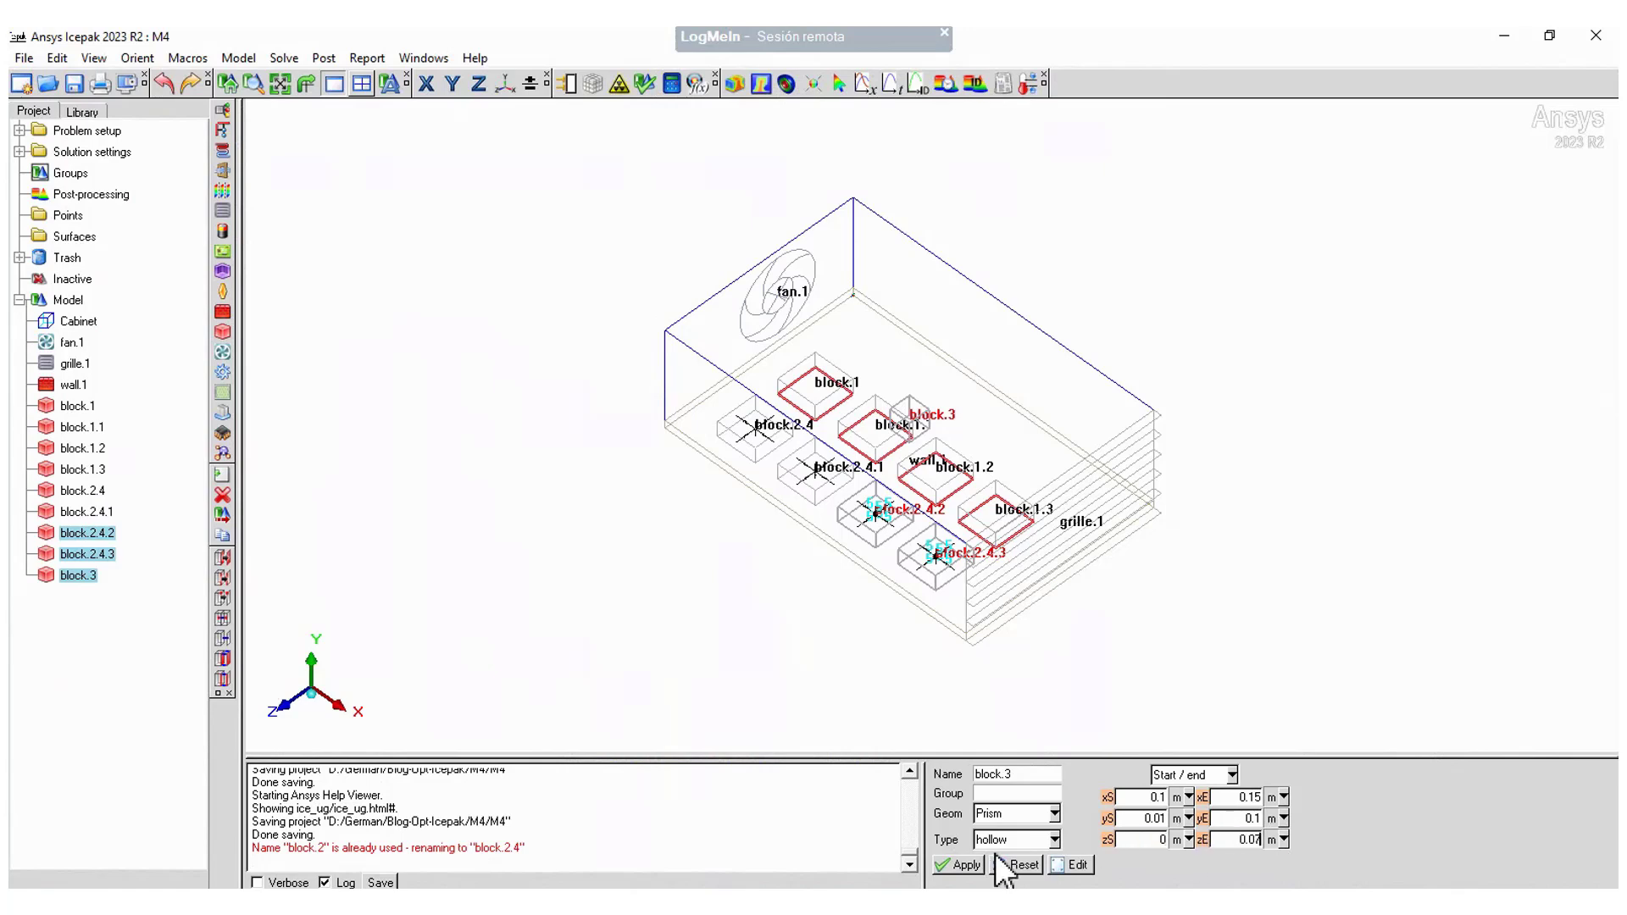
pyautogui.click(972, 866)
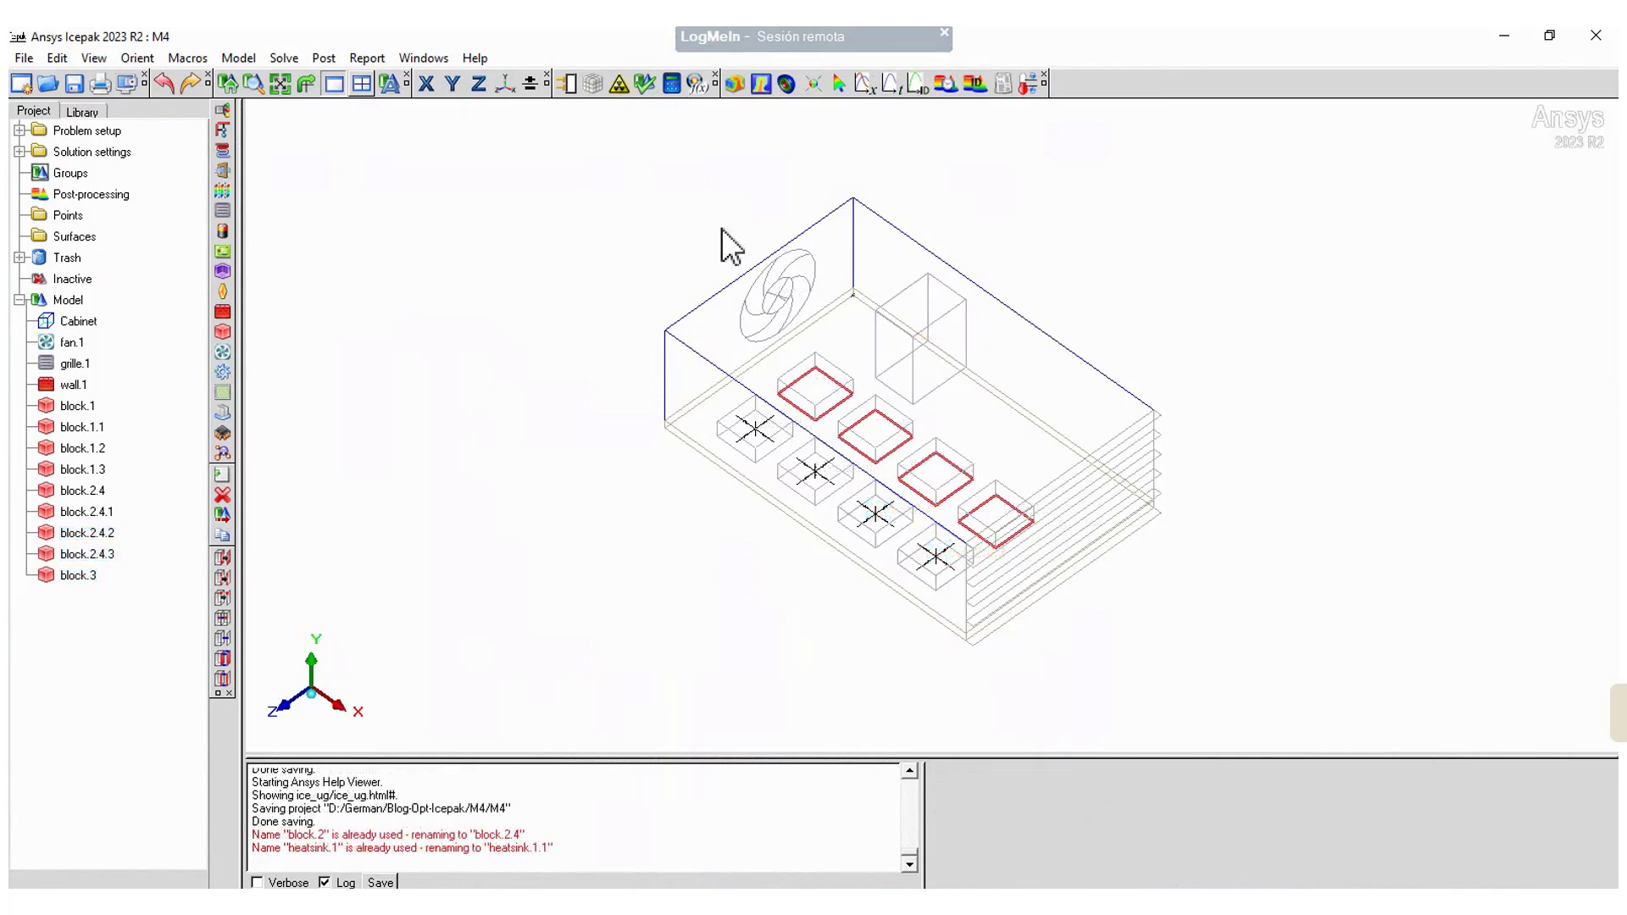
# - Add heatsink.4 on the X-Z plane spanning x 0.05–0.34 m, z 0.1–0.23 m at y 0.03 m
pyautogui.click(220, 415)
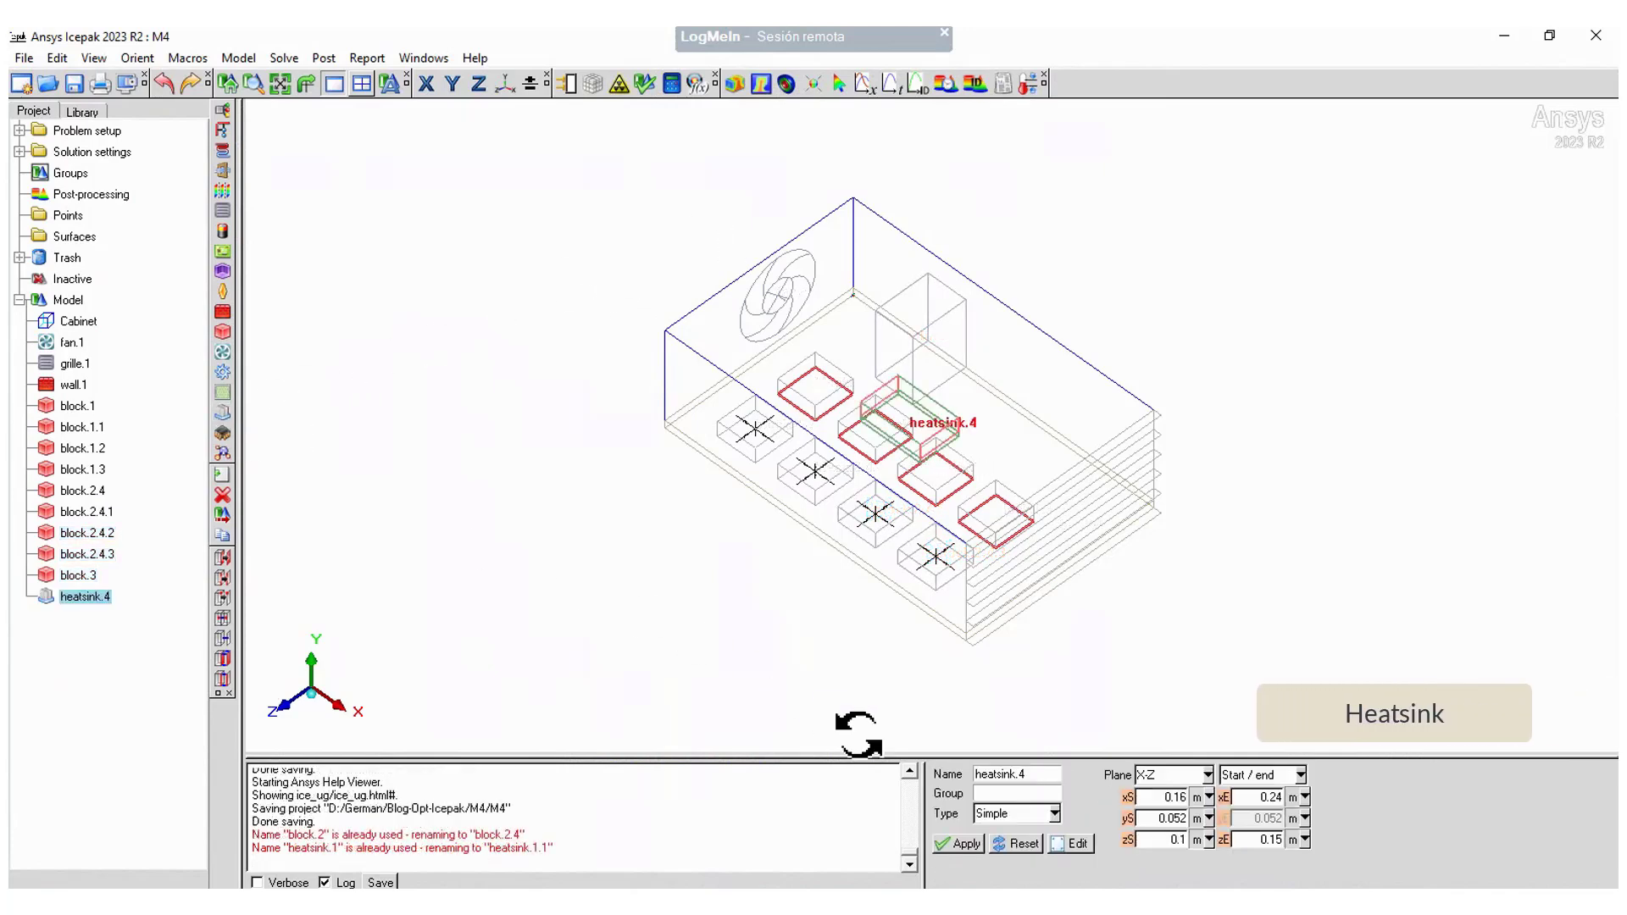
pyautogui.click(1207, 775)
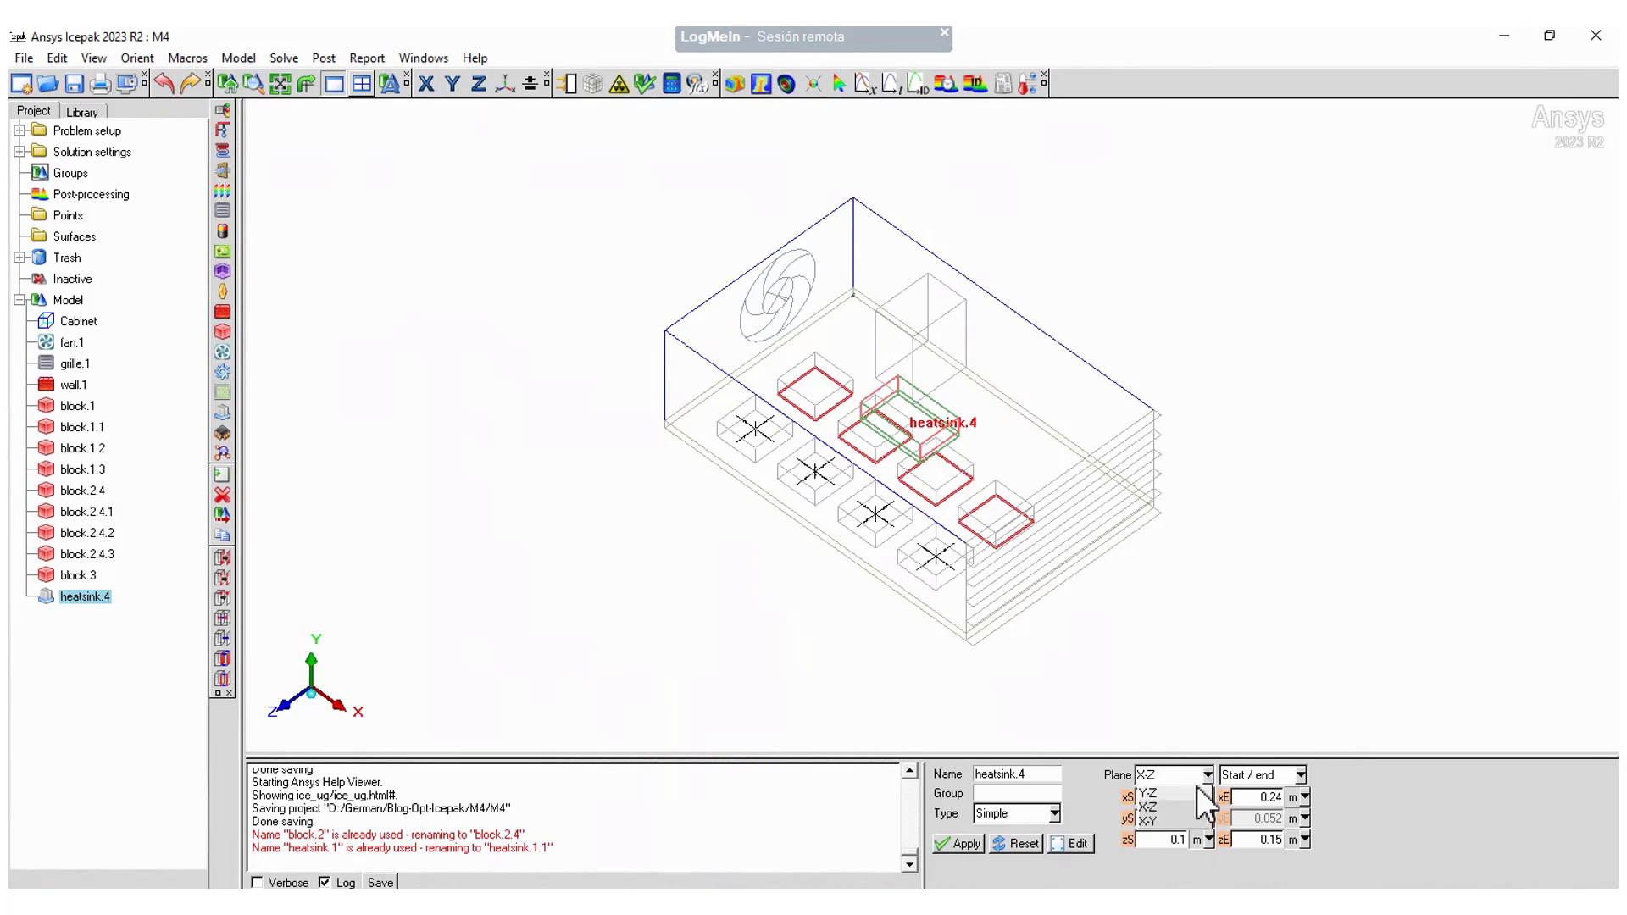
pyautogui.click(1152, 807)
pyautogui.moveTo(1182, 797); pyautogui.dragTo(1226, 797)
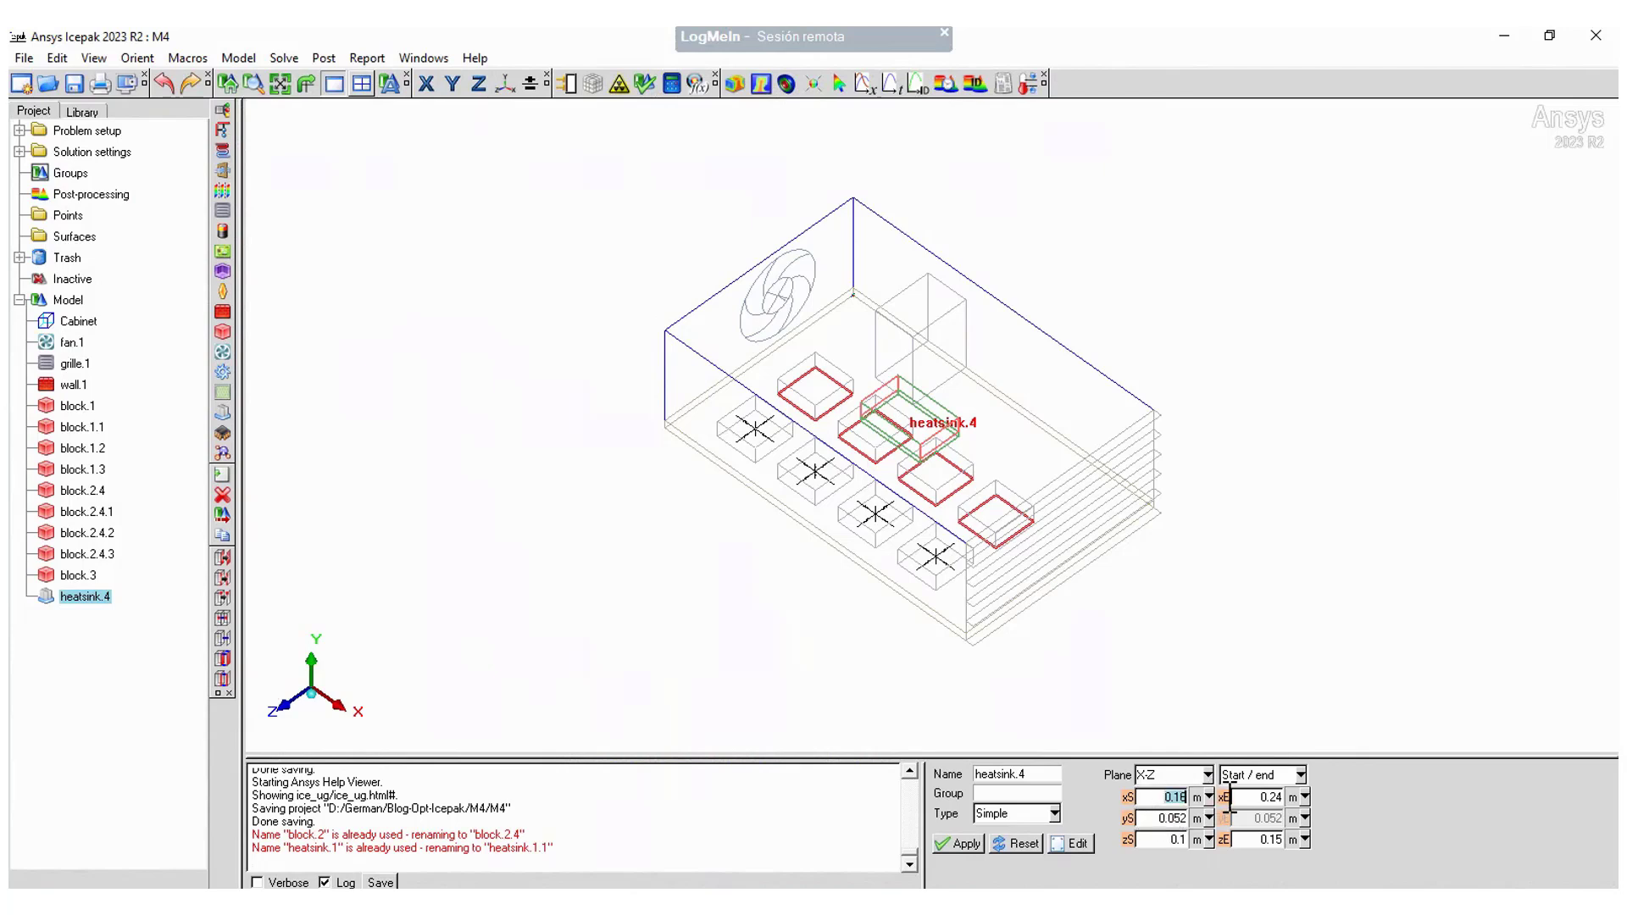
pyautogui.doubleClick(1267, 796)
pyautogui.write('0.34')
pyautogui.press('Tab')
pyautogui.moveTo(1237, 841); pyautogui.dragTo(1304, 840)
pyautogui.click(976, 842)
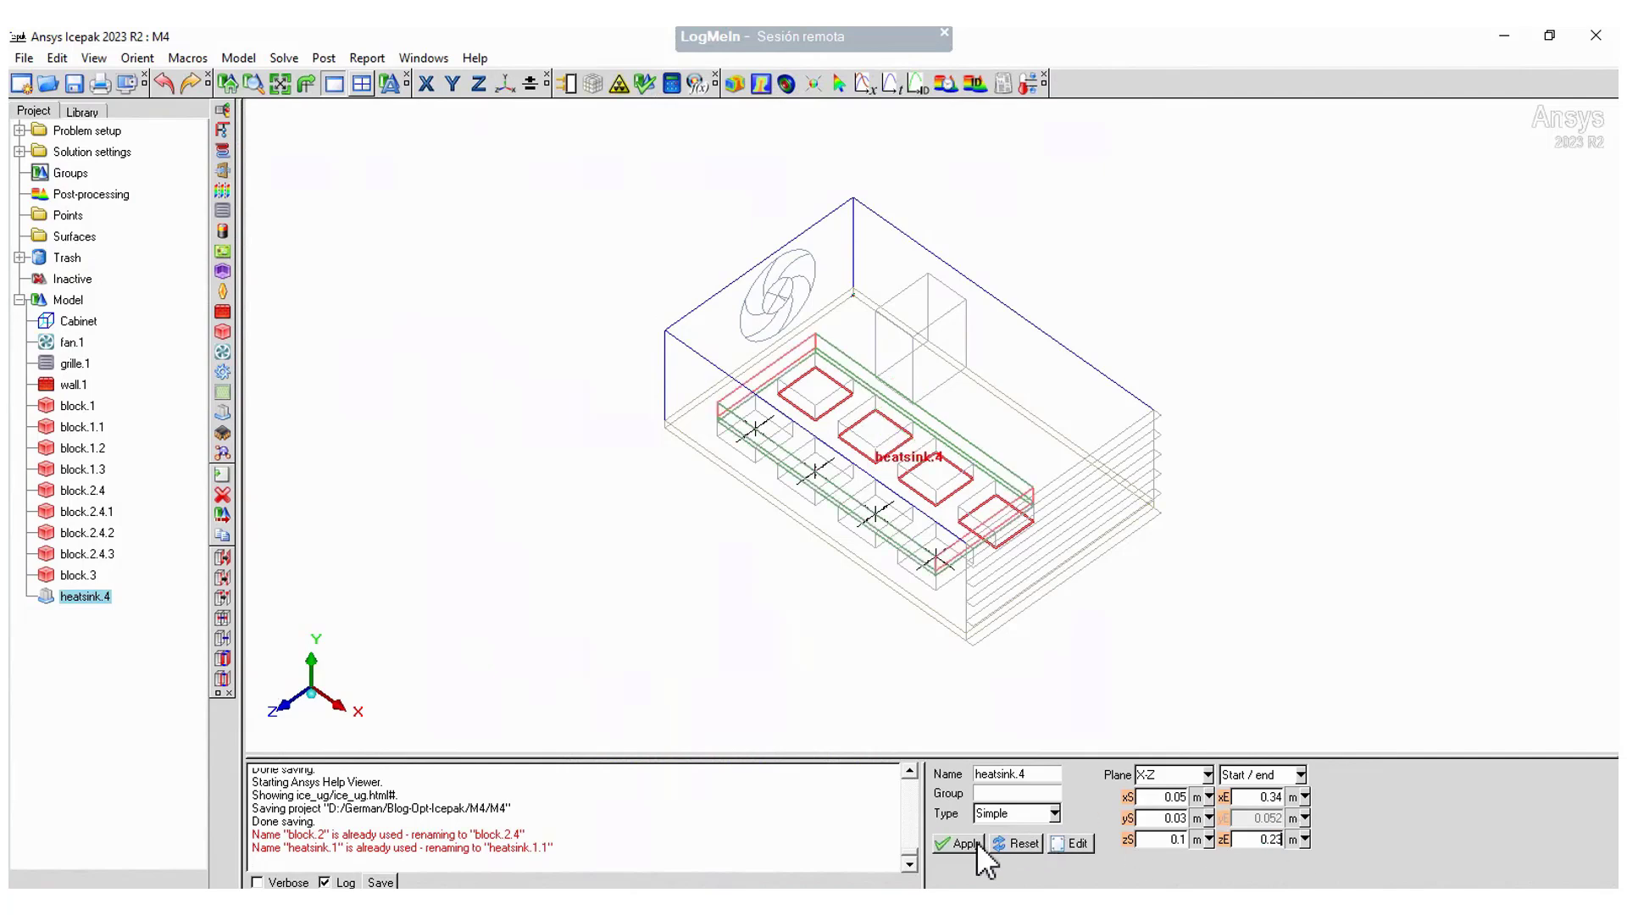
pyautogui.rightClick(82, 599)
# - Set the heat sink base height to 0.01 m and edit the overall height
pyautogui.click(107, 267)
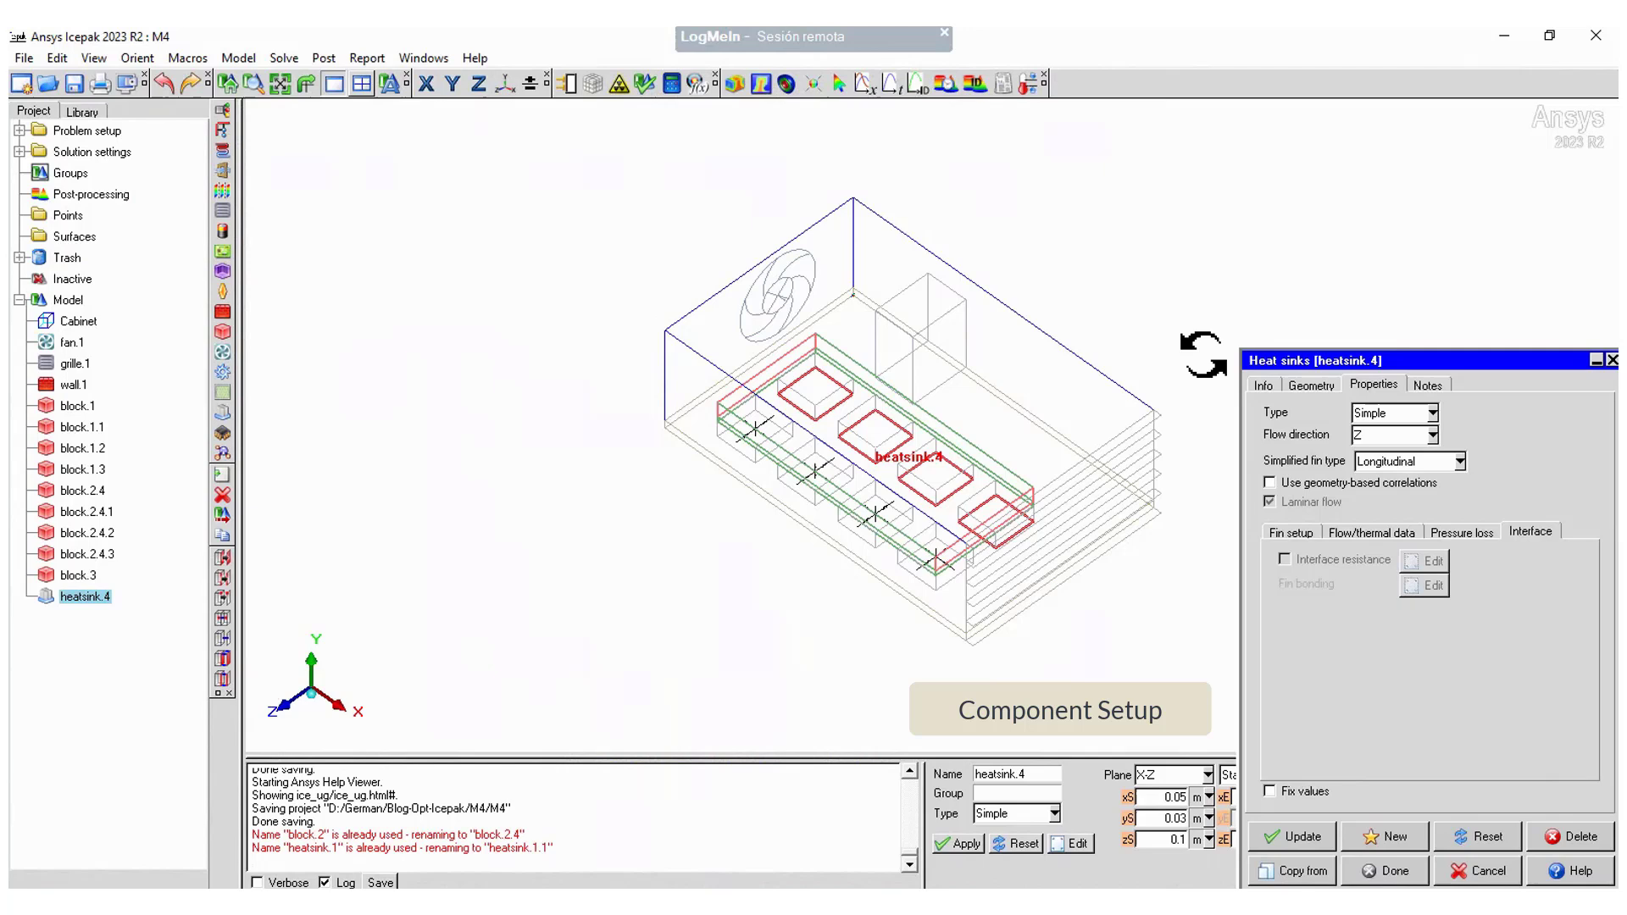
pyautogui.click(1311, 384)
pyautogui.moveTo(1347, 598); pyautogui.dragTo(1413, 597)
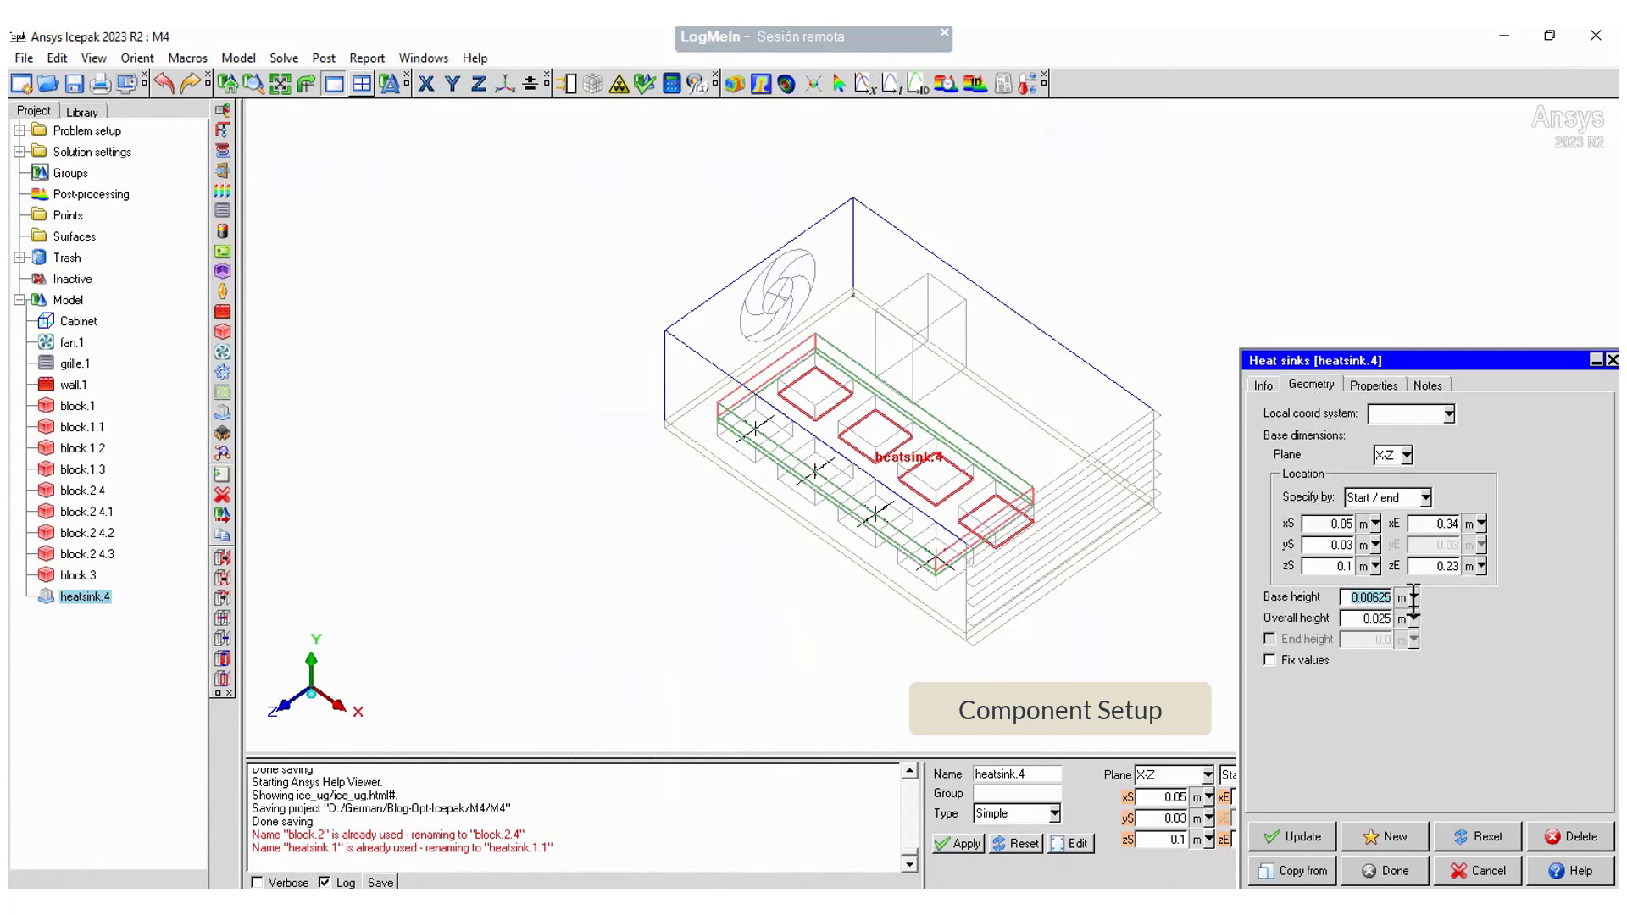
pyautogui.write('0.01')
pyautogui.press('Tab')
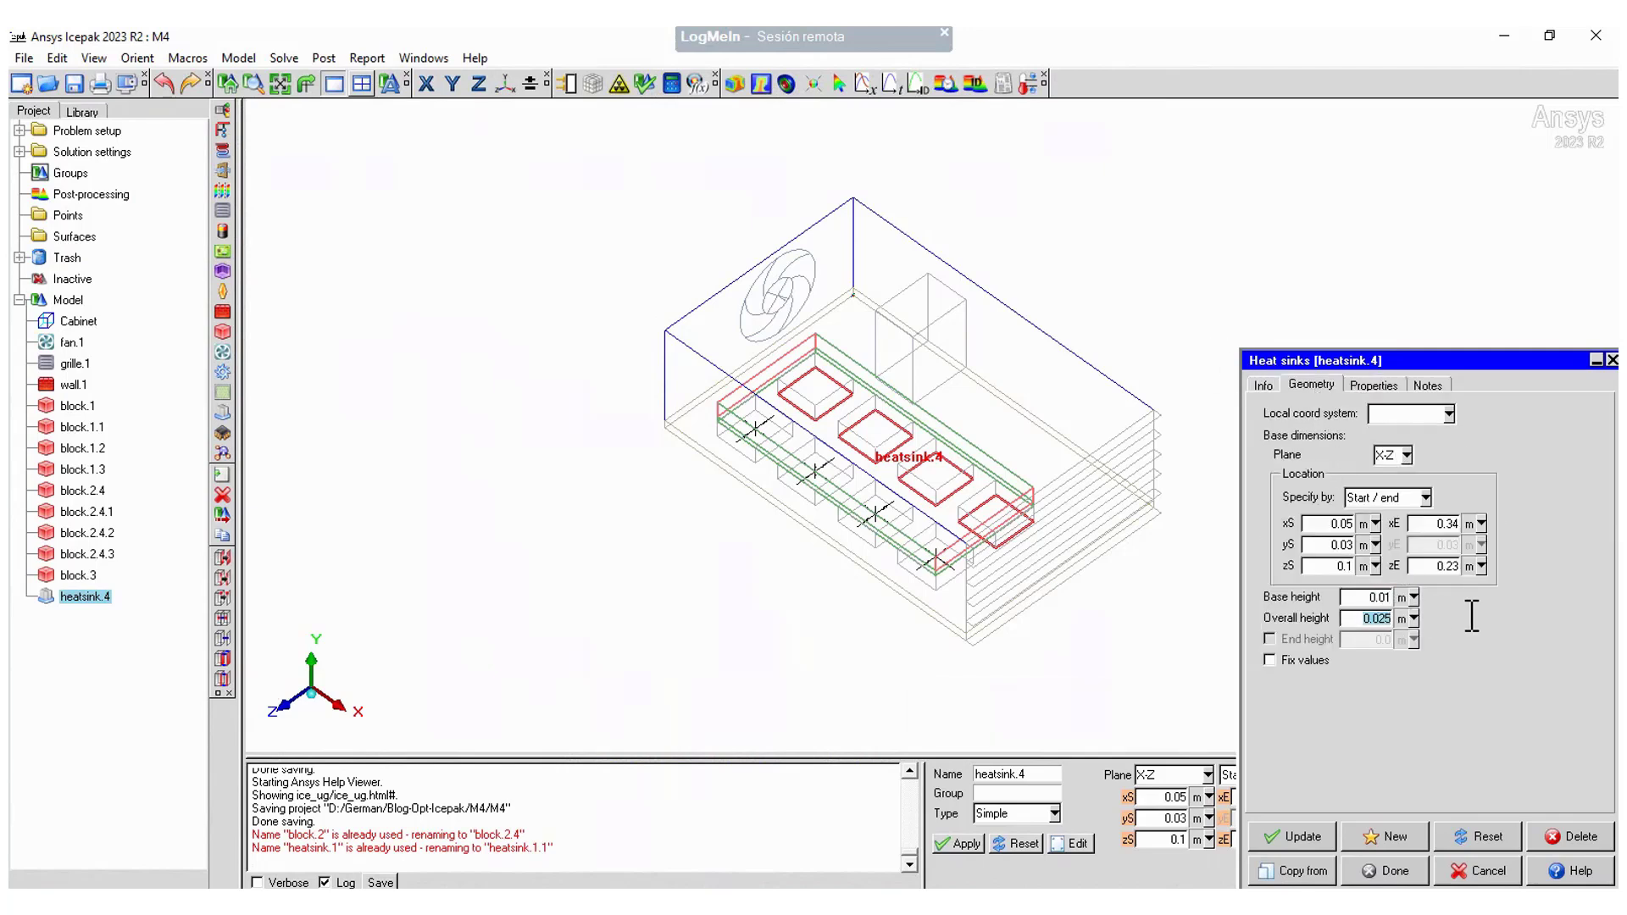
pyautogui.write('0.0')
# - Make heatsink.4 a Detailed bonded-fin sink with X flow direction and 80 fins
pyautogui.click(1374, 385)
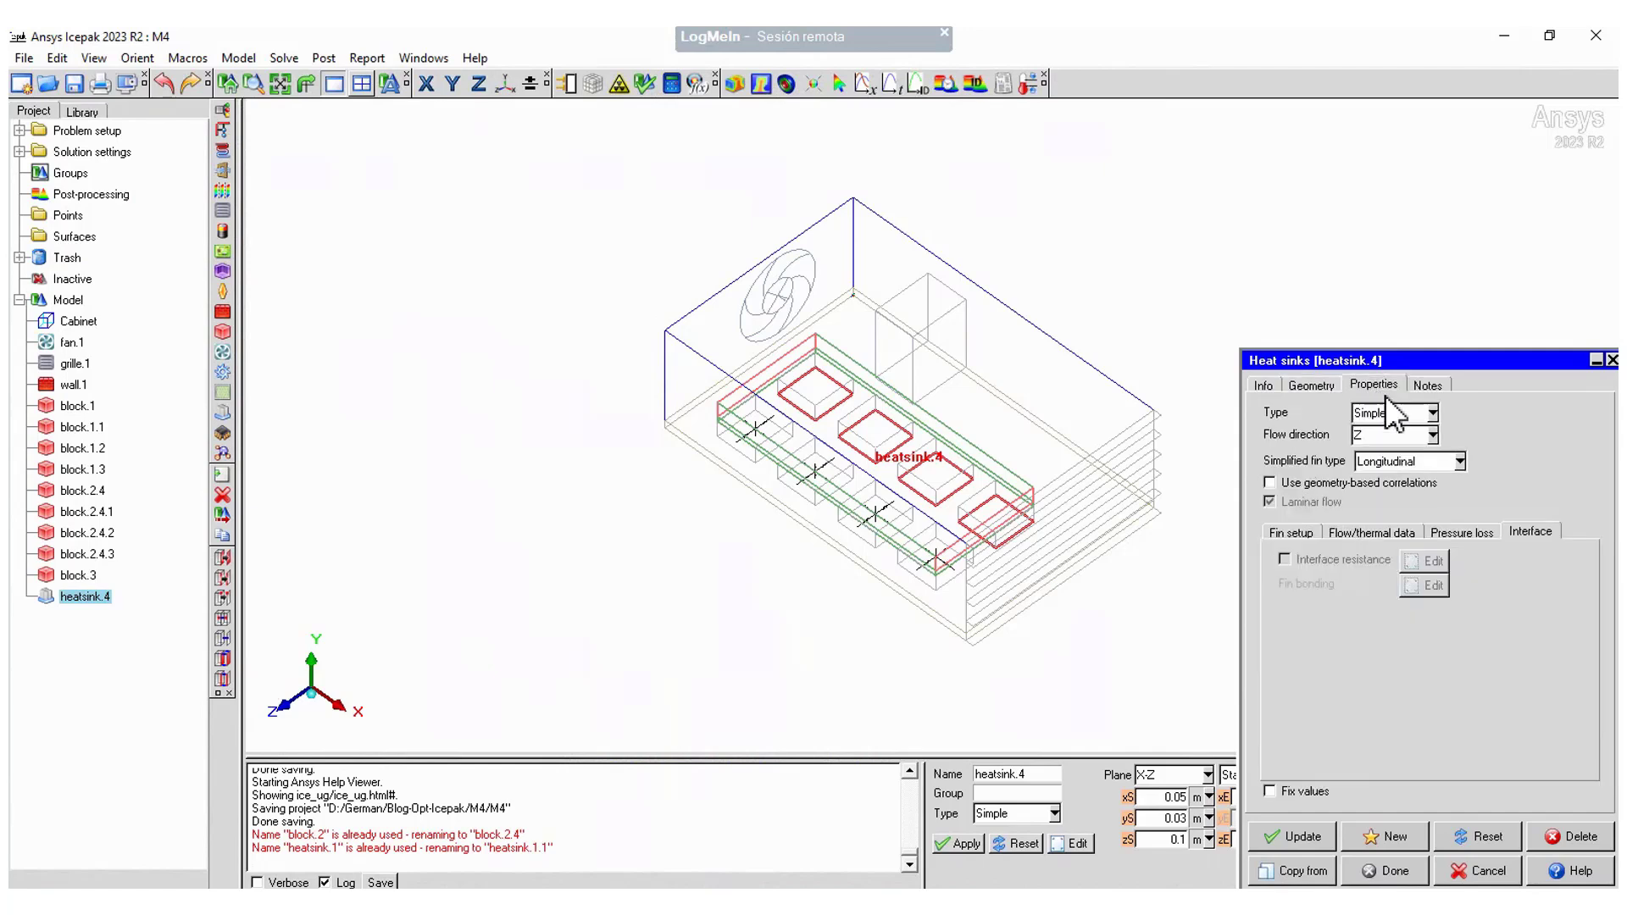
pyautogui.click(1434, 413)
pyautogui.click(1435, 436)
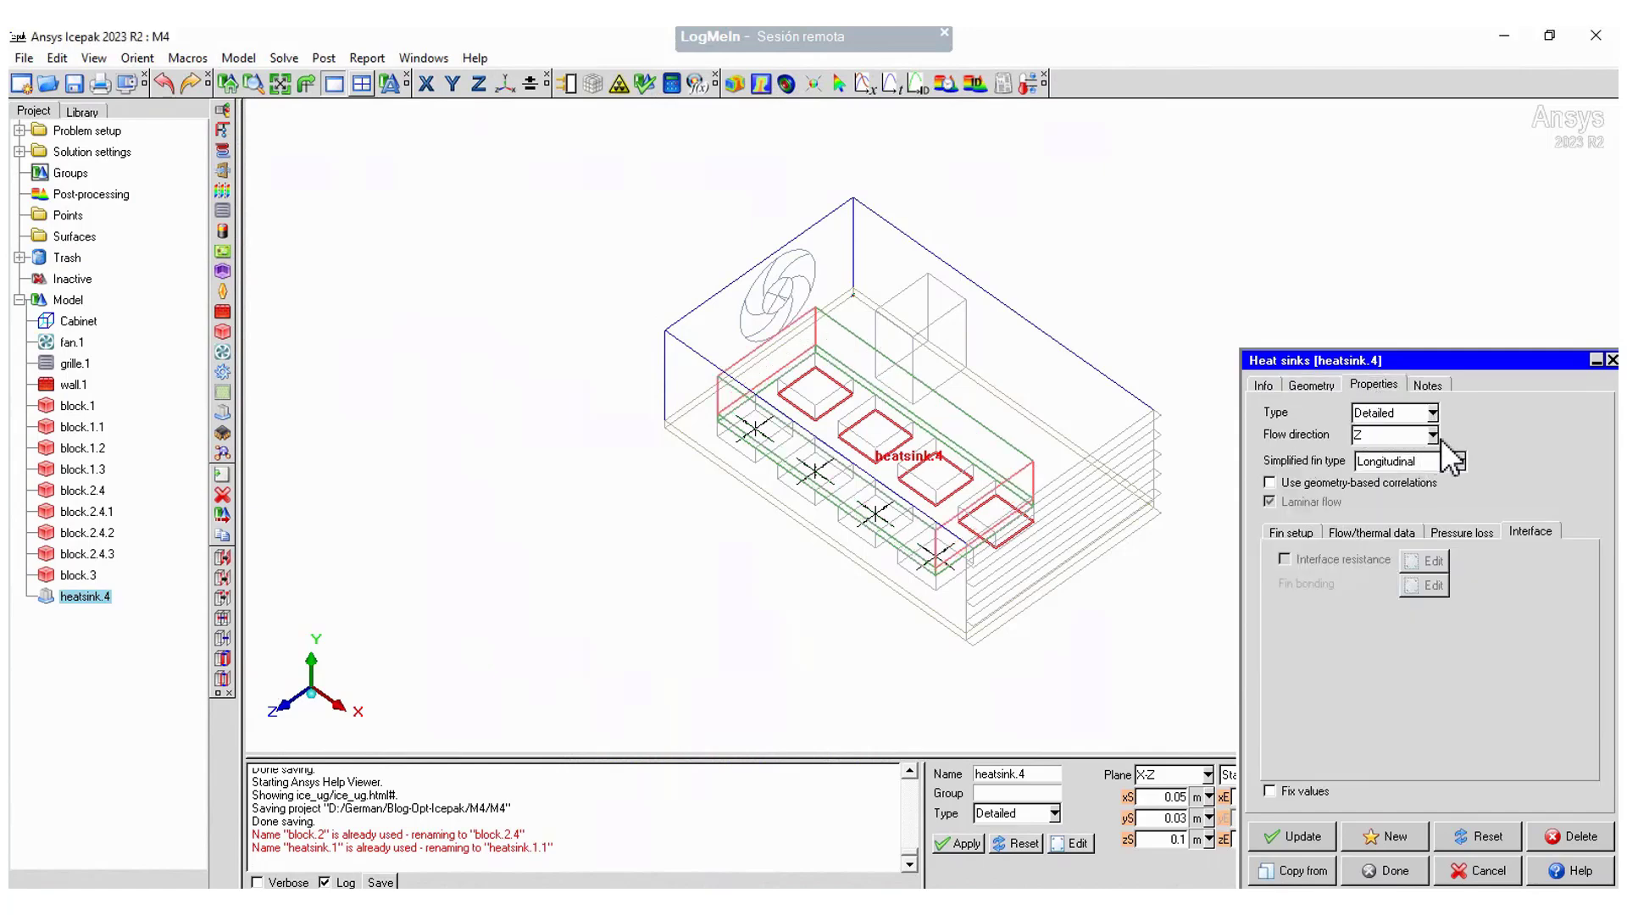
pyautogui.click(1432, 435)
pyautogui.click(1429, 453)
pyautogui.click(1461, 459)
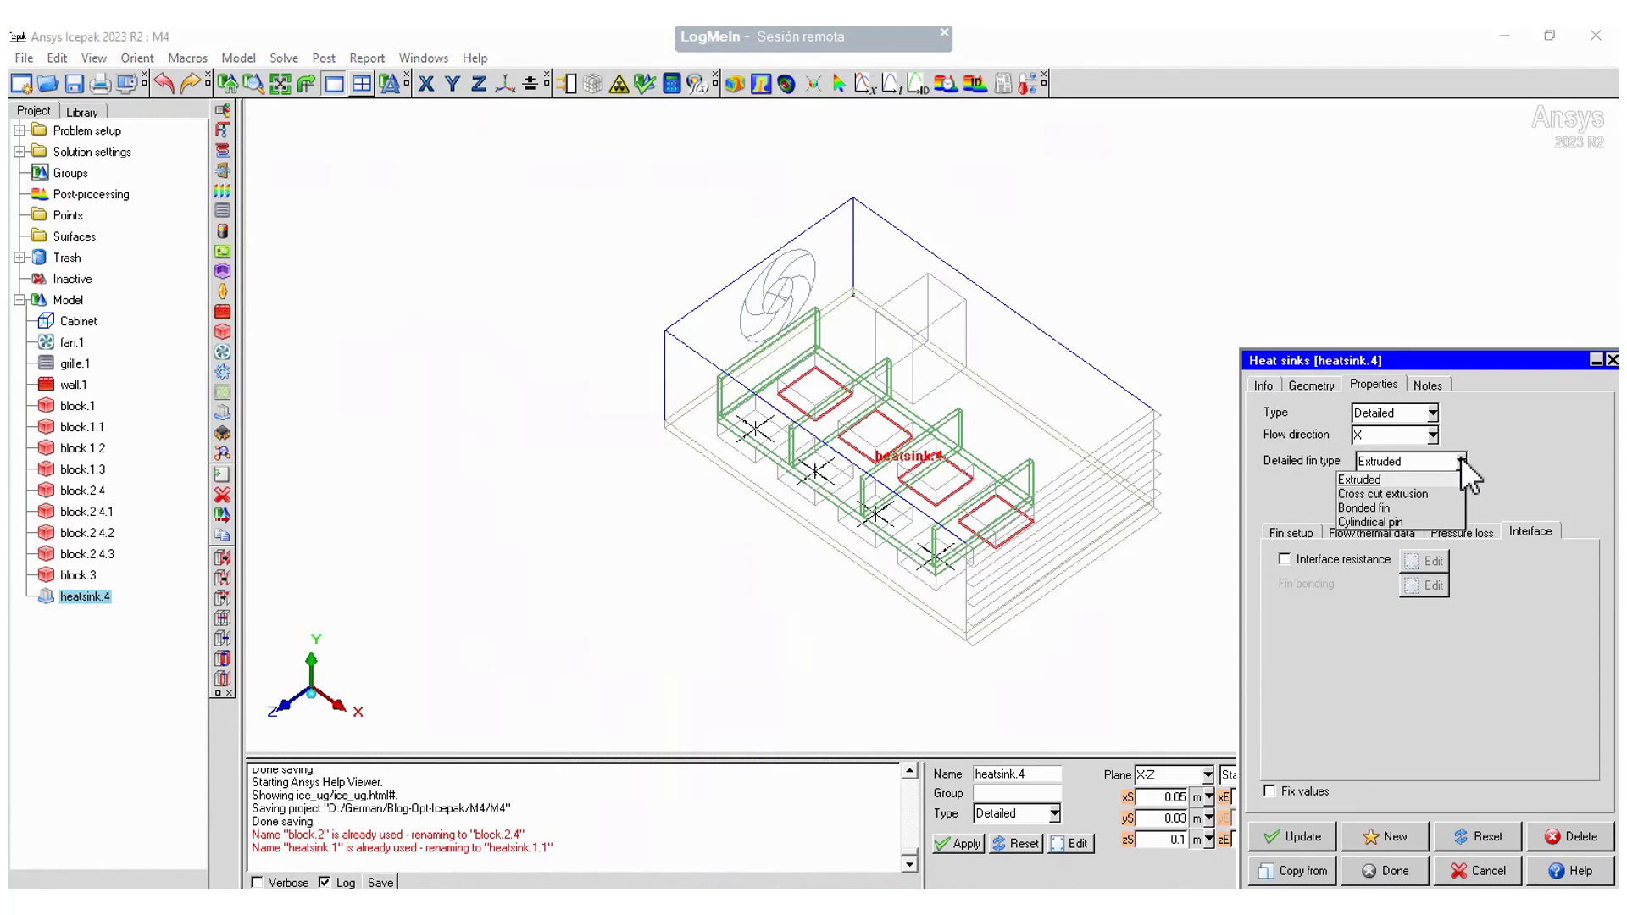
pyautogui.click(1407, 507)
pyautogui.click(1290, 534)
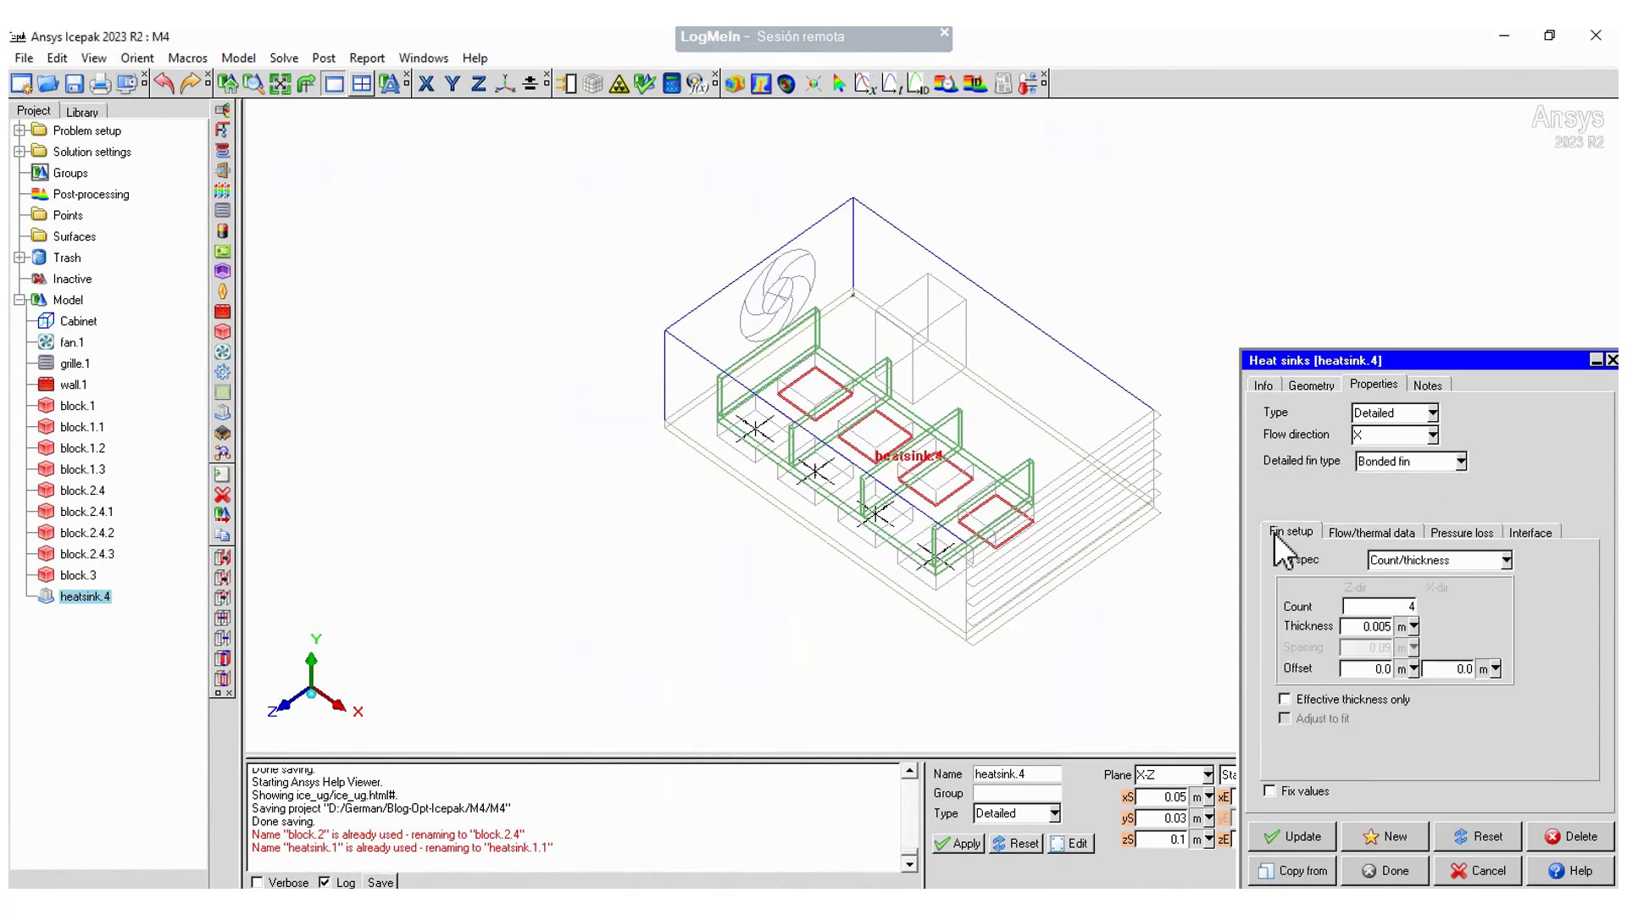
pyautogui.moveTo(1403, 606); pyautogui.dragTo(1356, 627)
pyautogui.write('8')
pyautogui.write('0')
# - Choose Cu-Pure as base material, review fin bonding interface, and apply the heat sink
pyautogui.click(1347, 531)
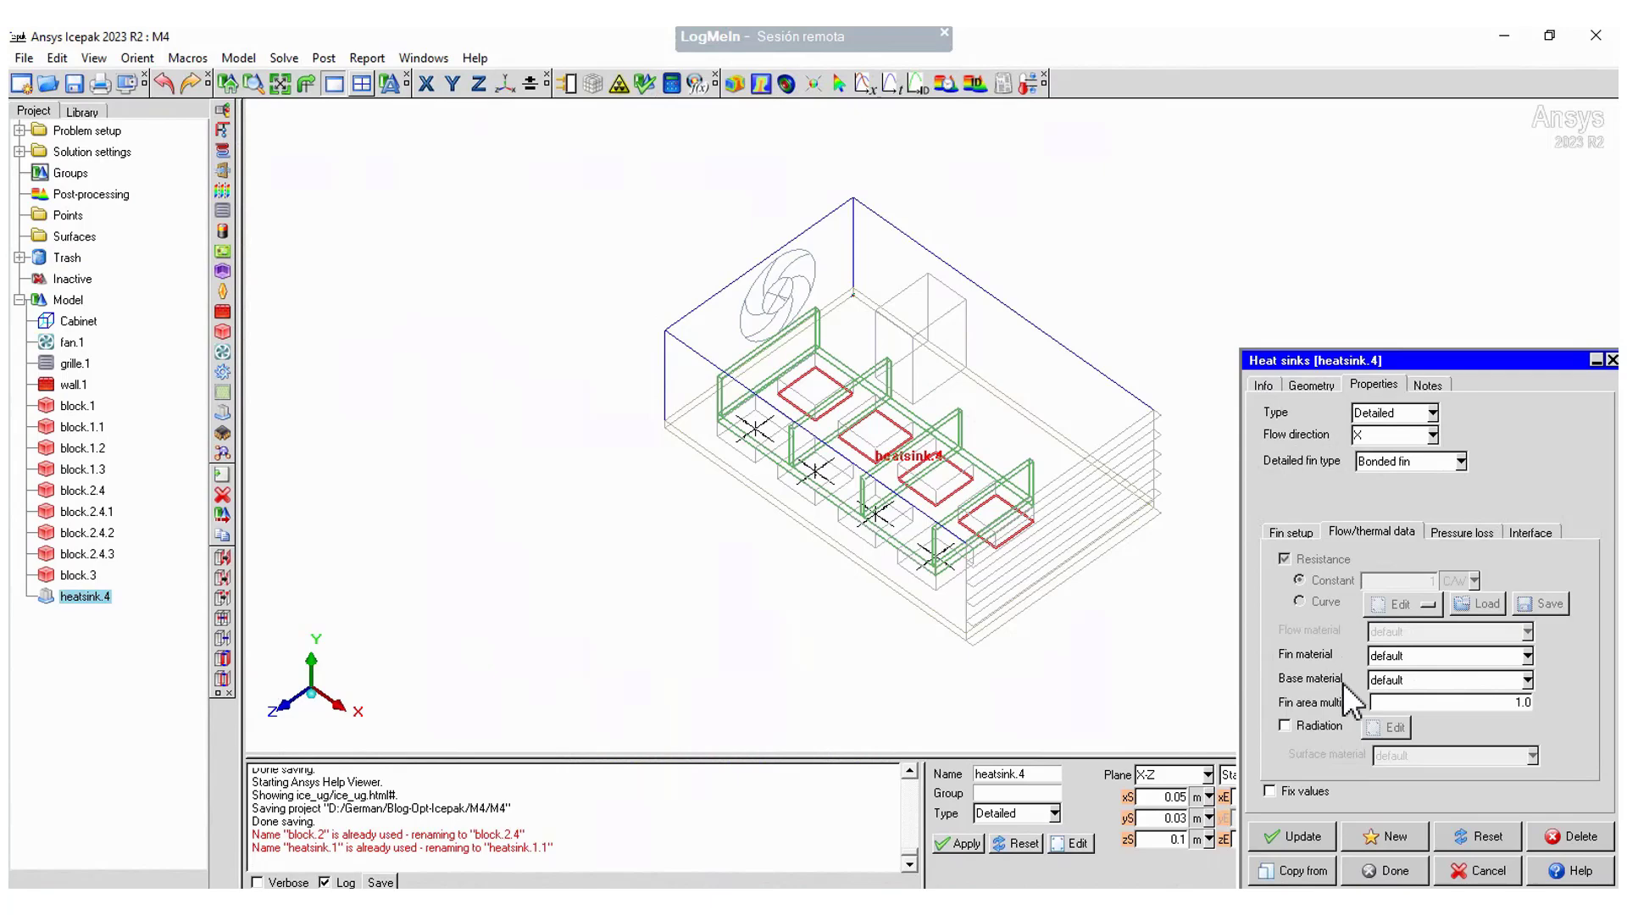
pyautogui.click(1527, 679)
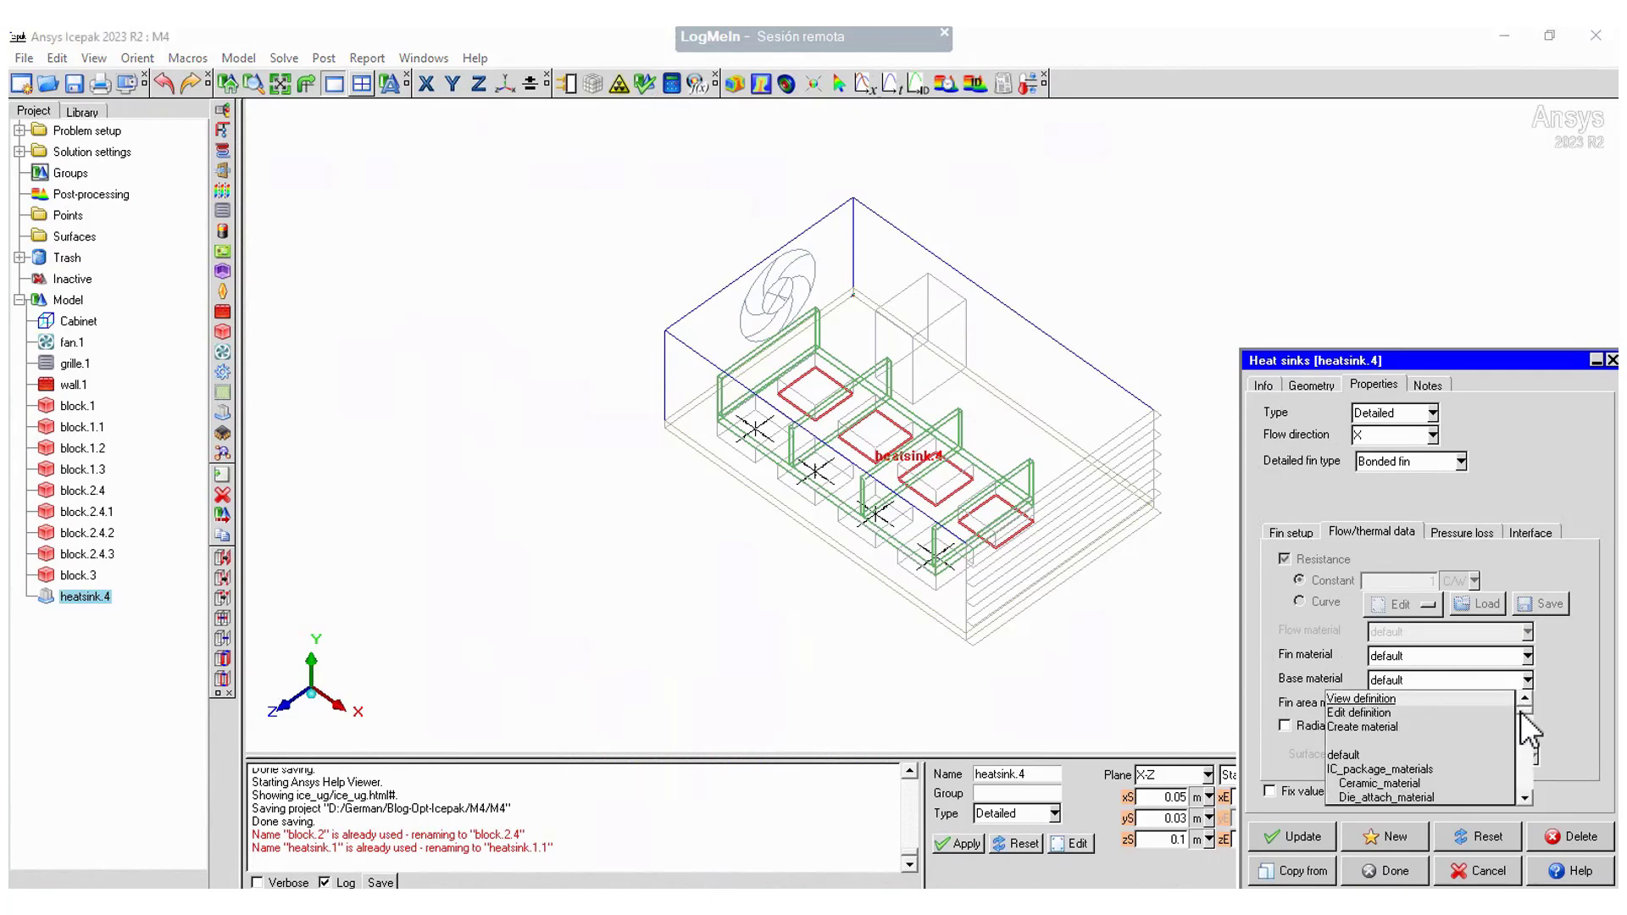
pyautogui.moveTo(1520, 710); pyautogui.dragTo(1531, 761)
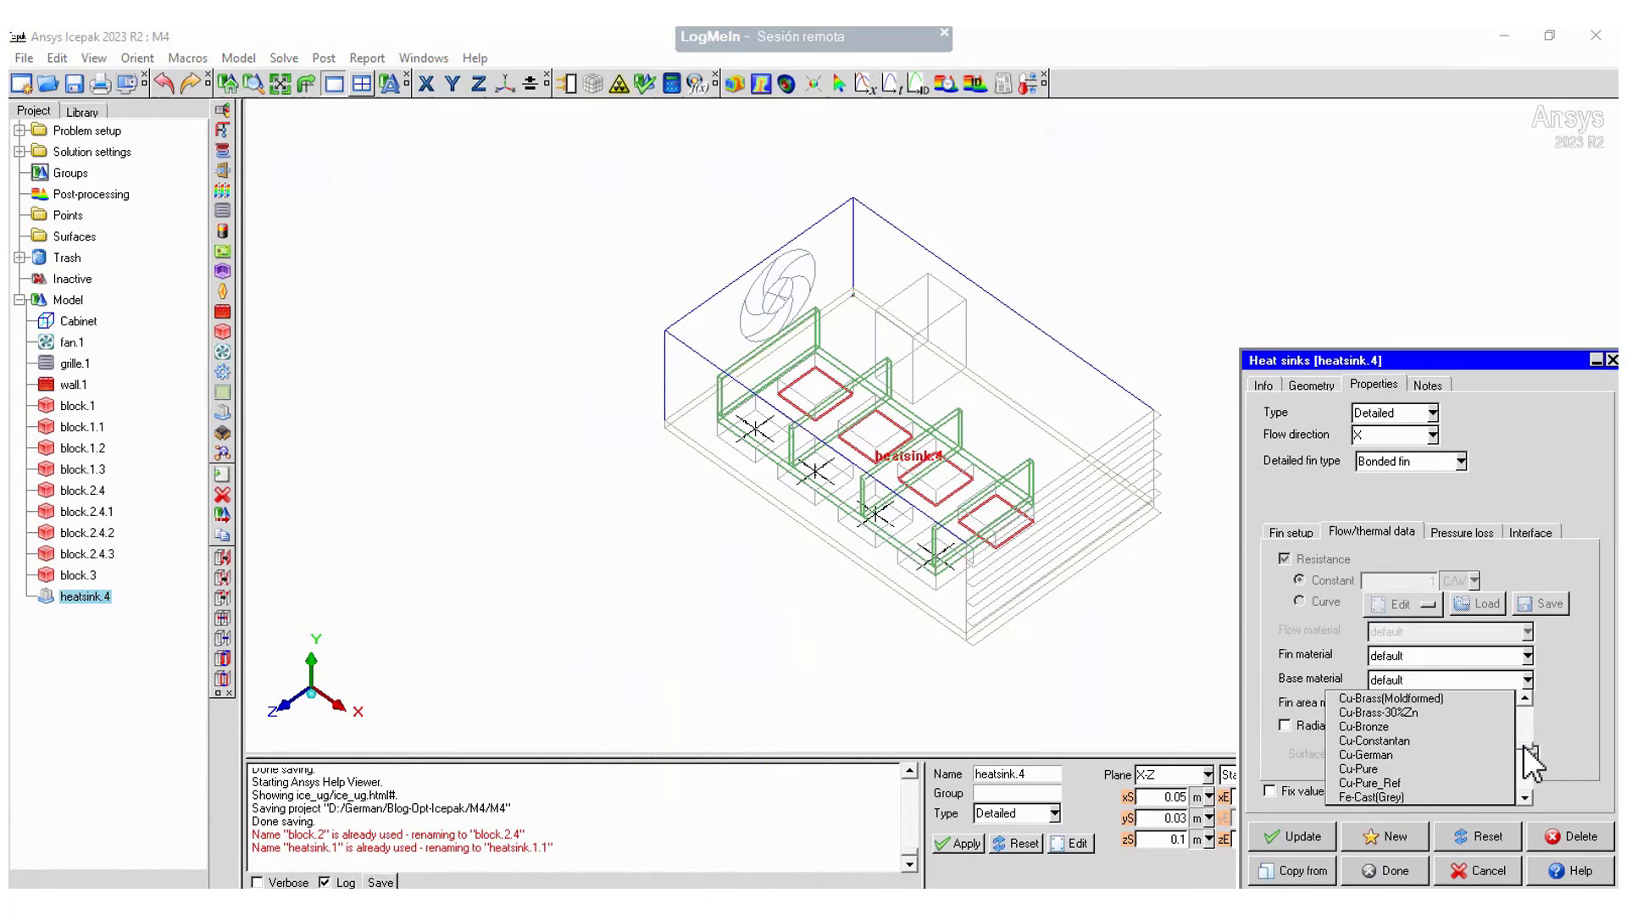
pyautogui.click(1377, 757)
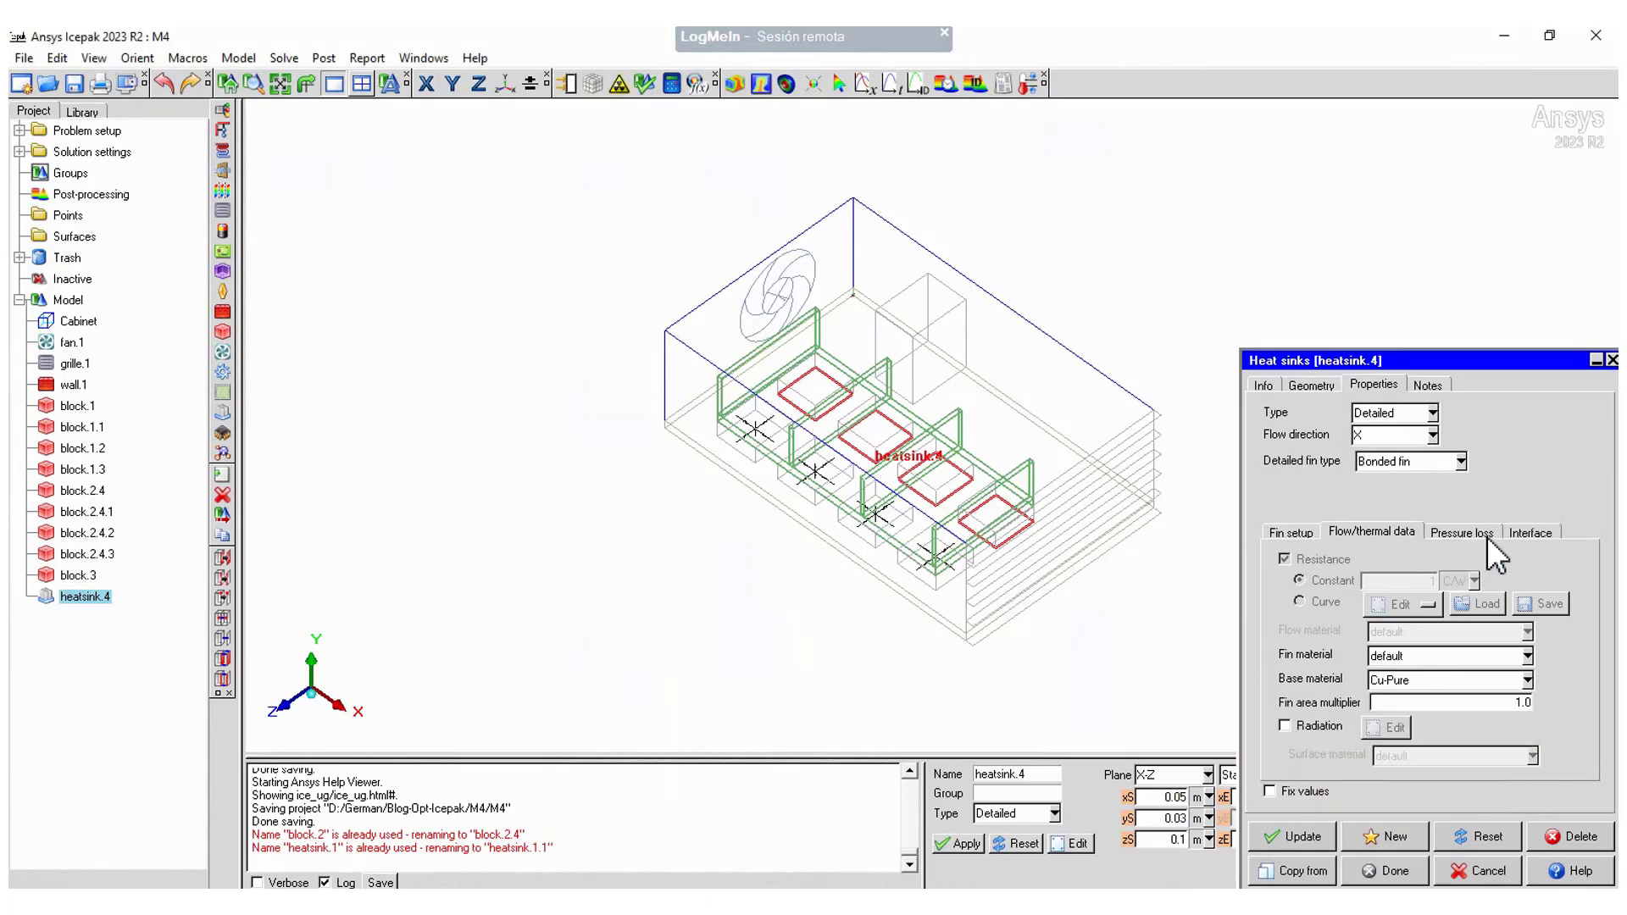
pyautogui.click(1525, 531)
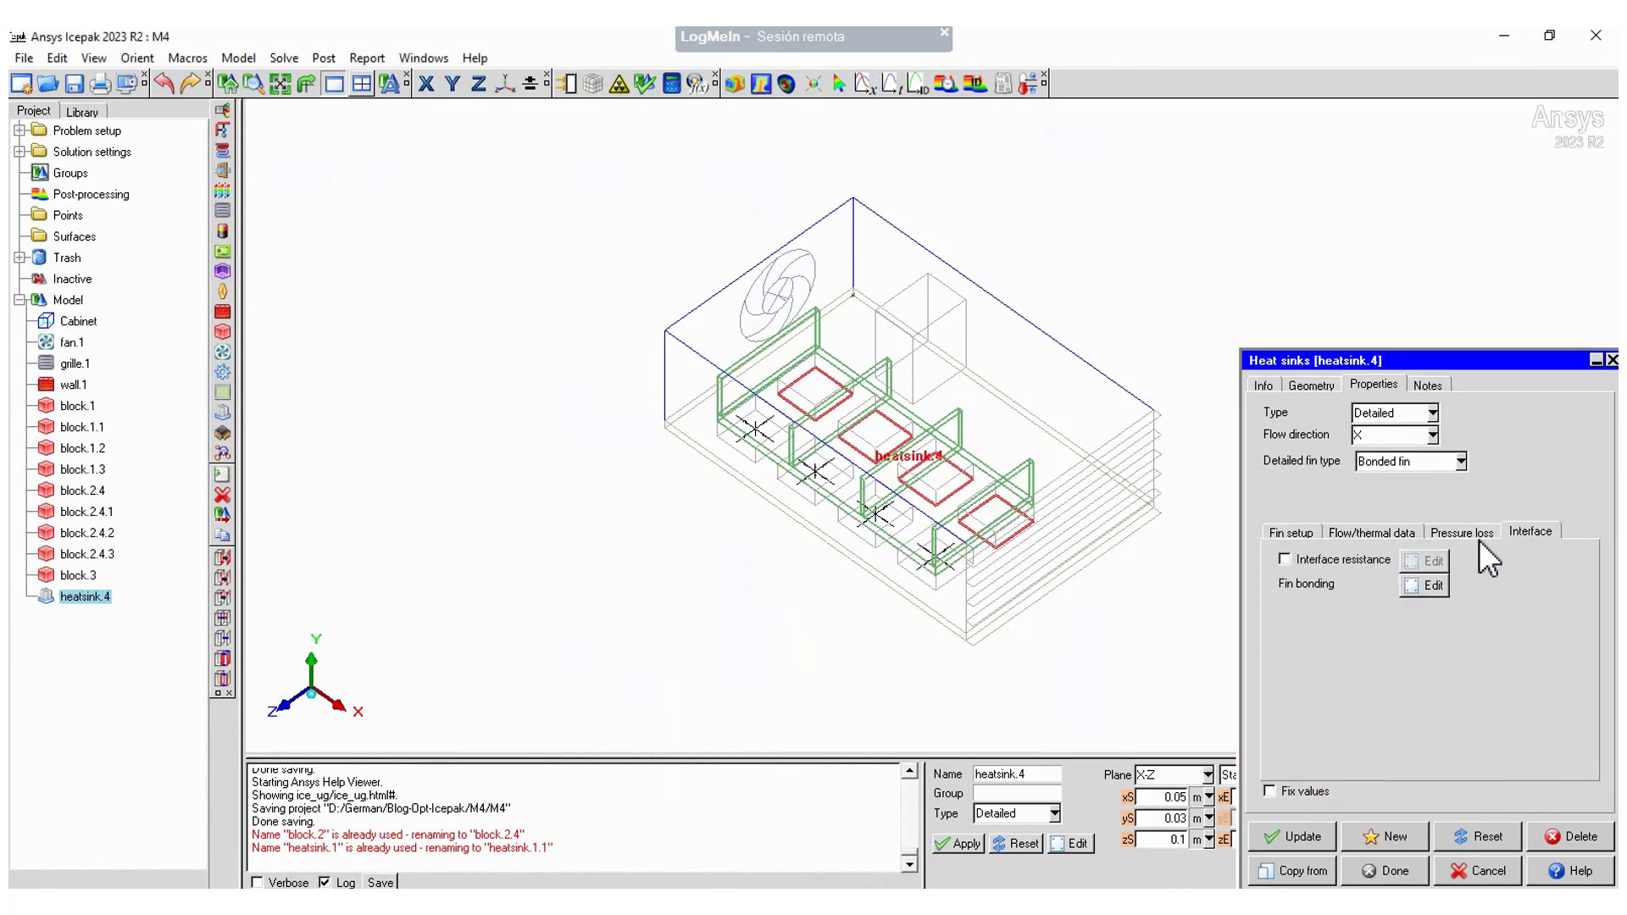
pyautogui.click(1430, 585)
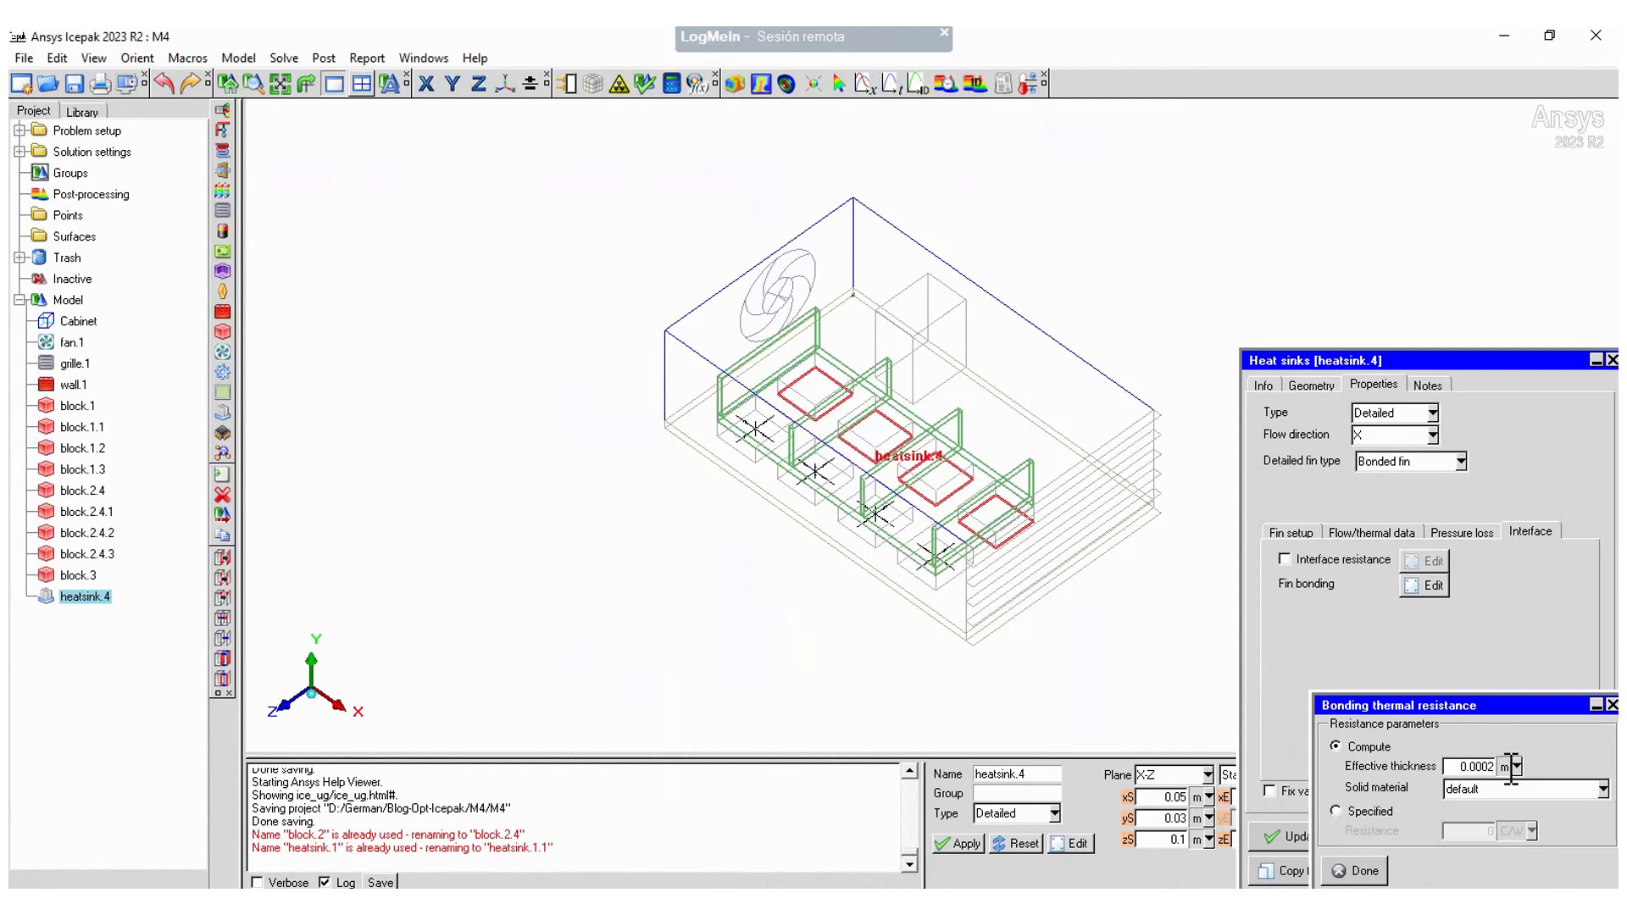
pyautogui.click(1368, 871)
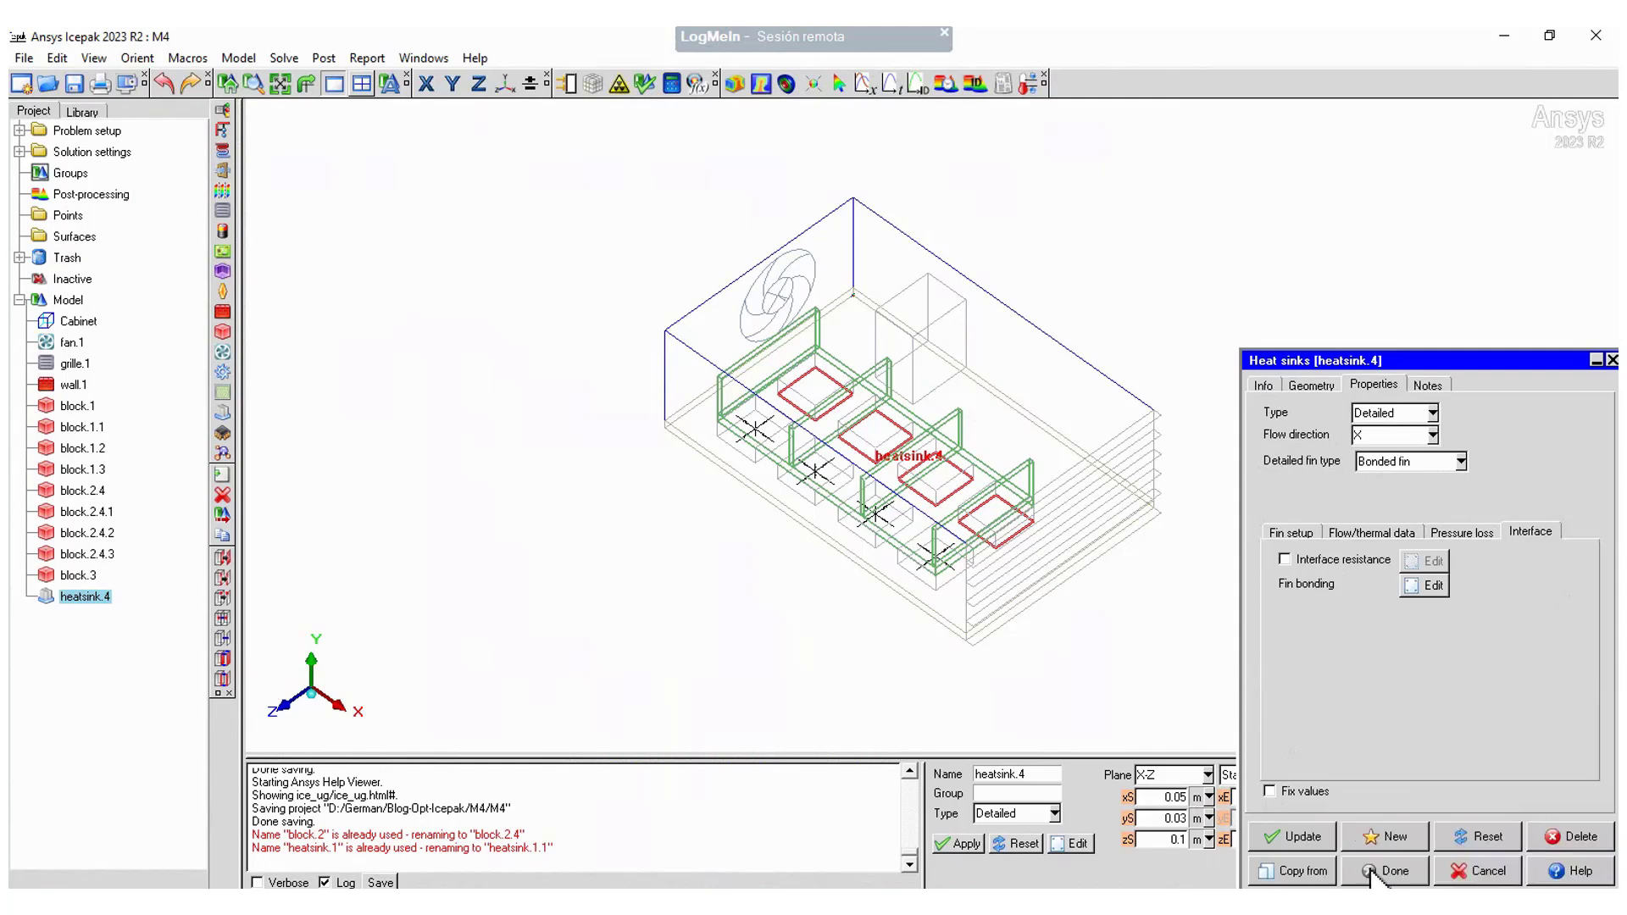
pyautogui.click(1314, 832)
pyautogui.click(1386, 870)
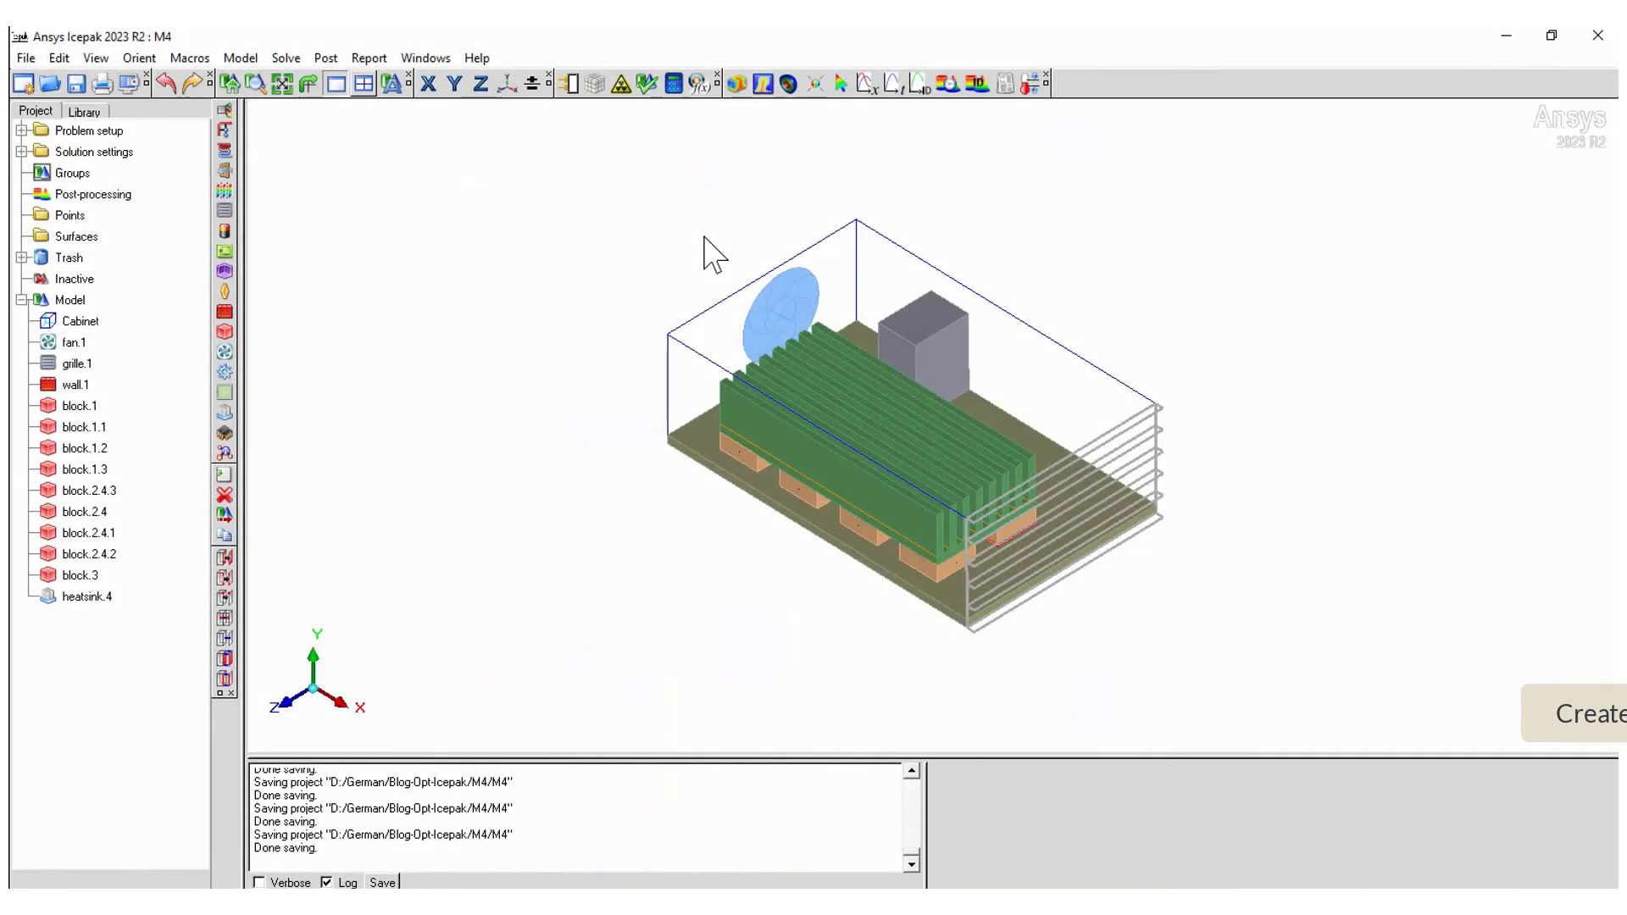
# - Group block.1 through block.2.4.2 into a new assembly
pyautogui.click(76, 407)
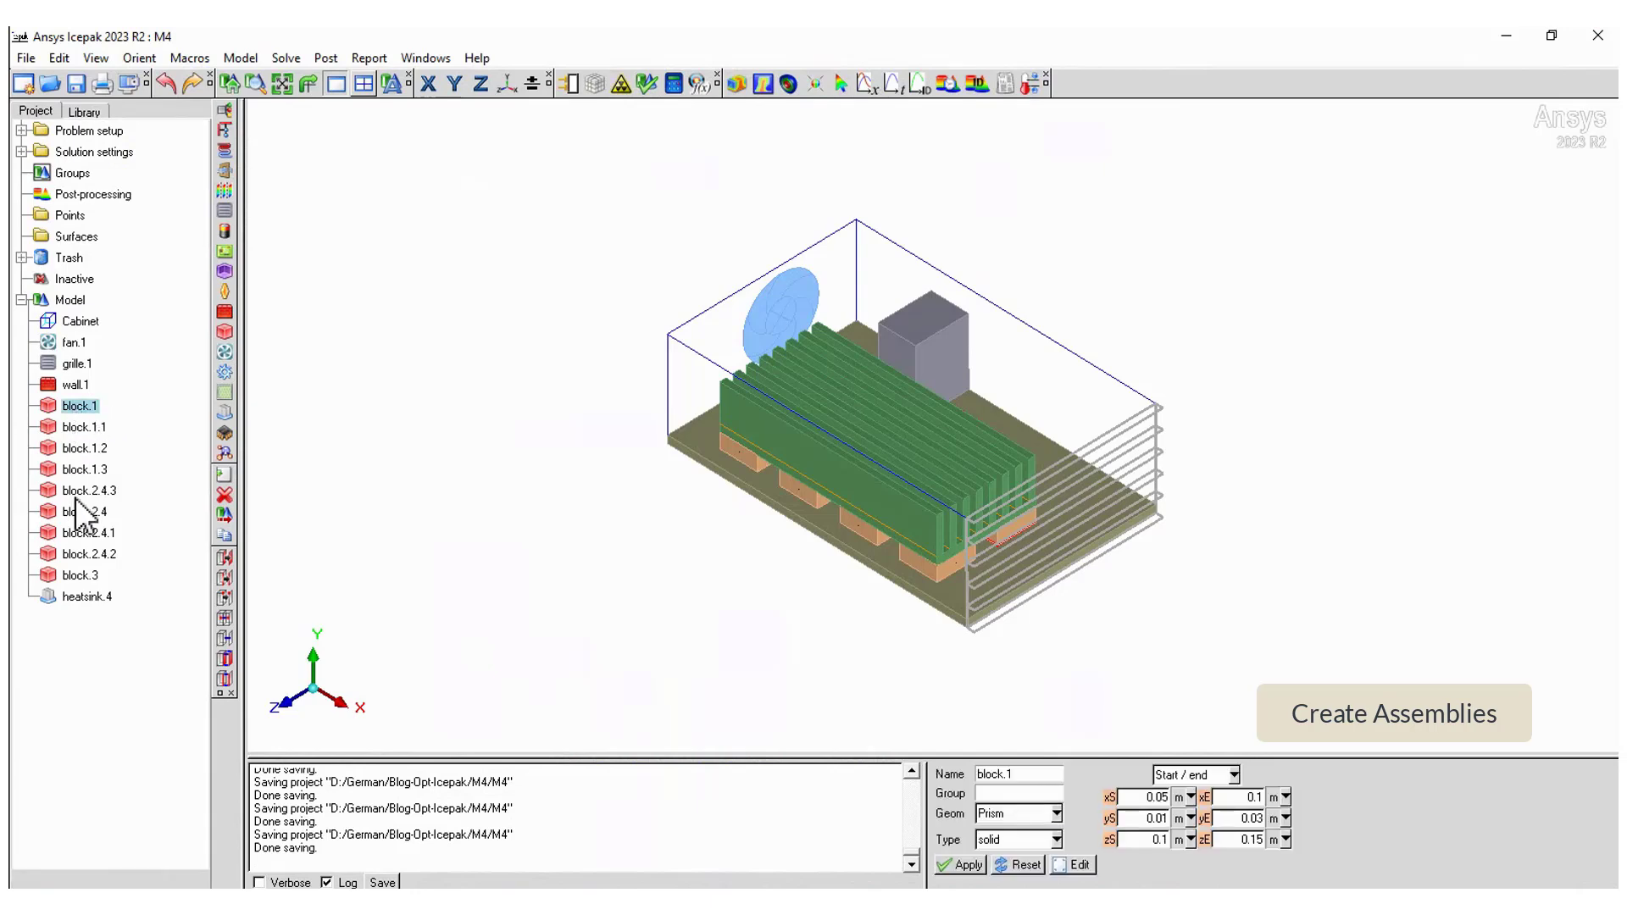
pyautogui.keyDown('shift'); pyautogui.click(89, 555); pyautogui.keyUp('shift')
pyautogui.rightClick(89, 555)
pyautogui.moveTo(195, 415)
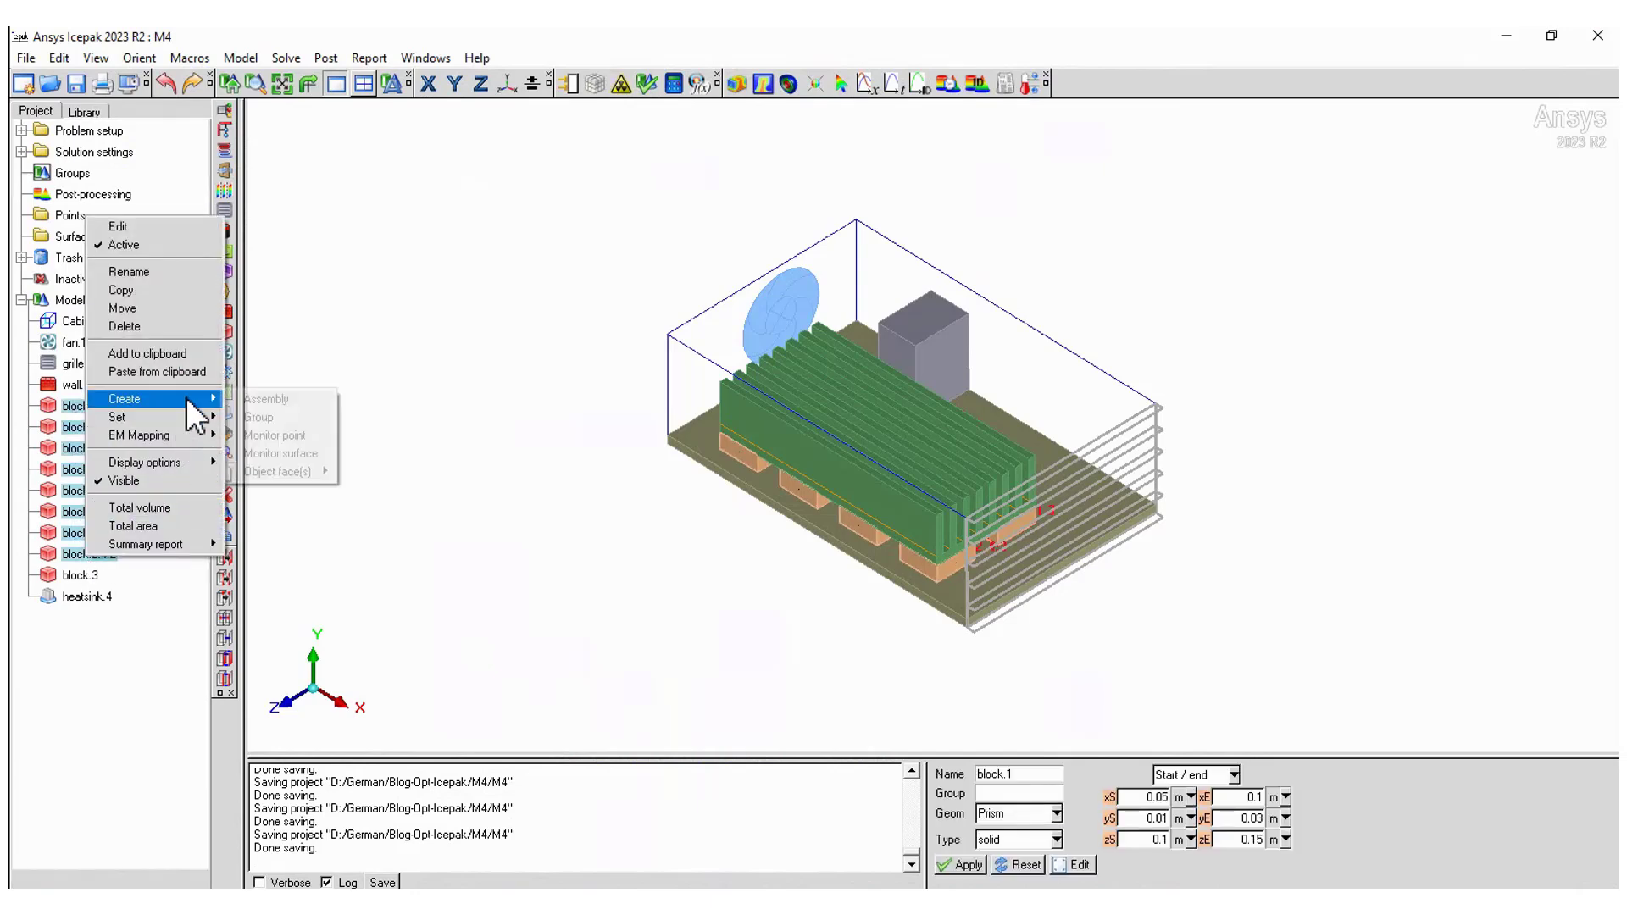
pyautogui.click(275, 401)
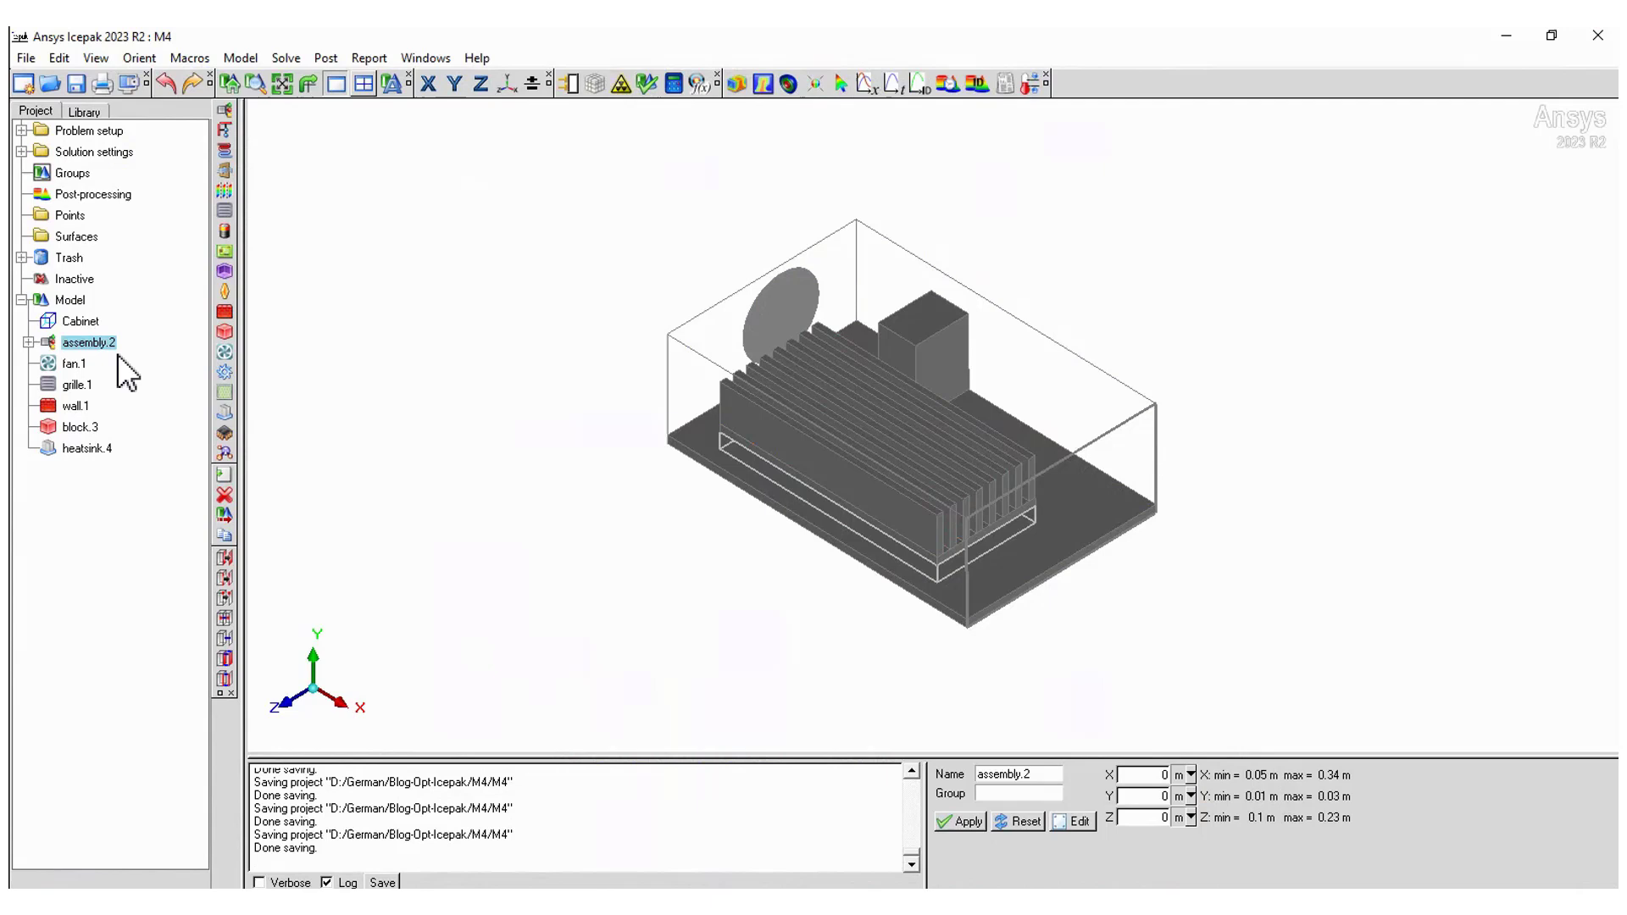
# - Rename the new assembly to Heatsink-packages-asy
pyautogui.doubleClick(93, 344)
pyautogui.click(1263, 245)
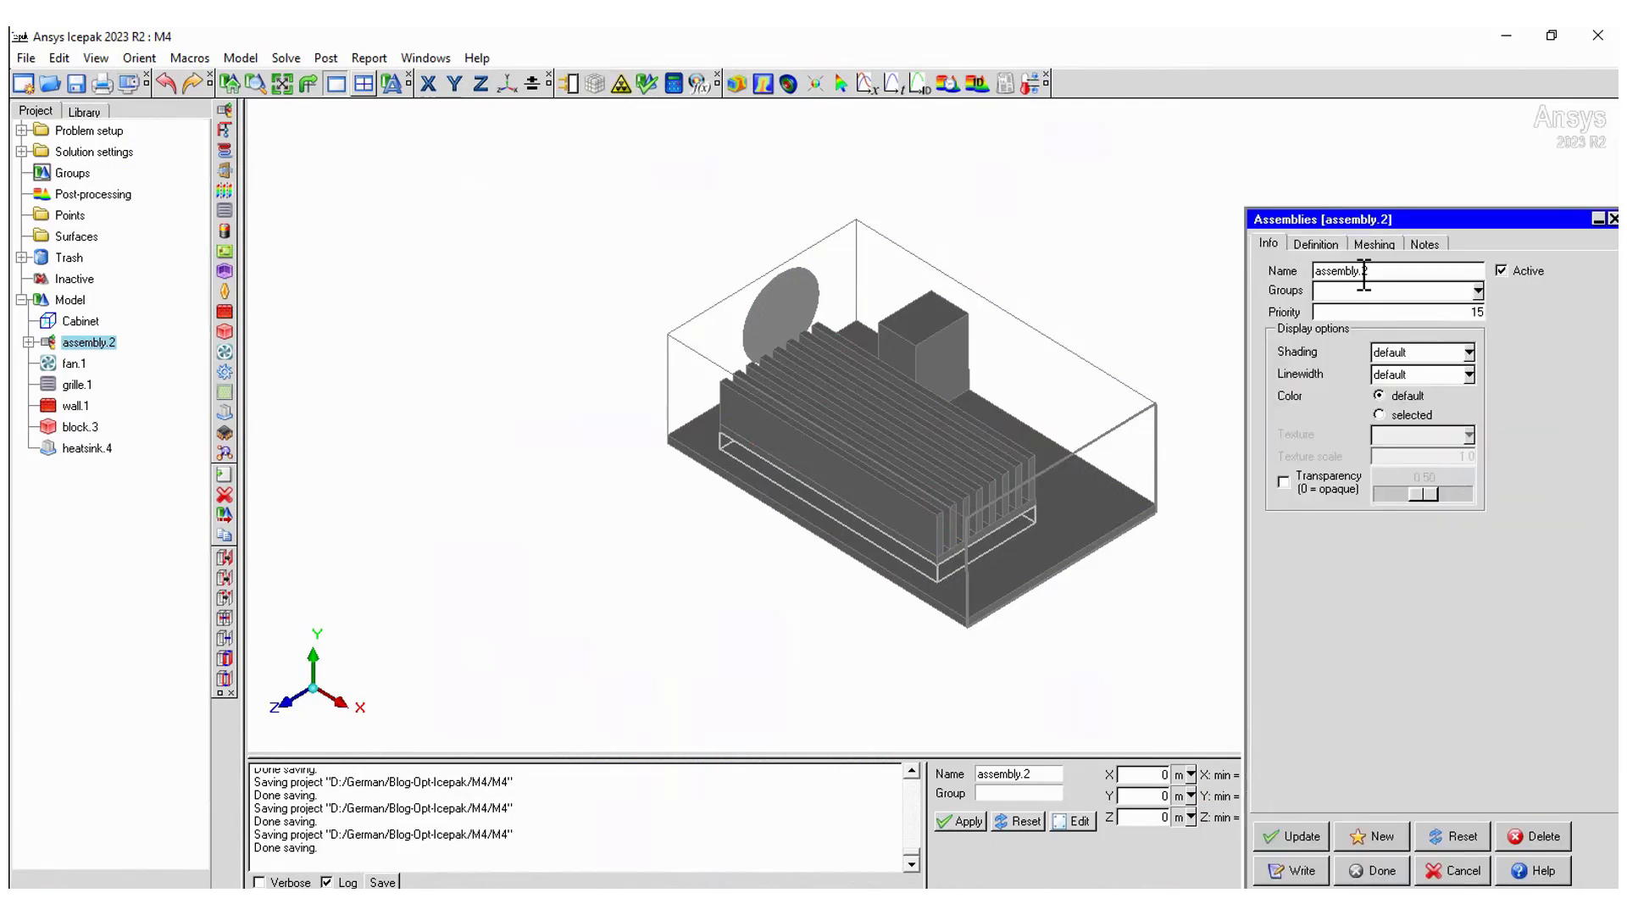
pyautogui.moveTo(1364, 271); pyautogui.dragTo(1313, 271)
pyautogui.write('Heatsink-packages-asy')
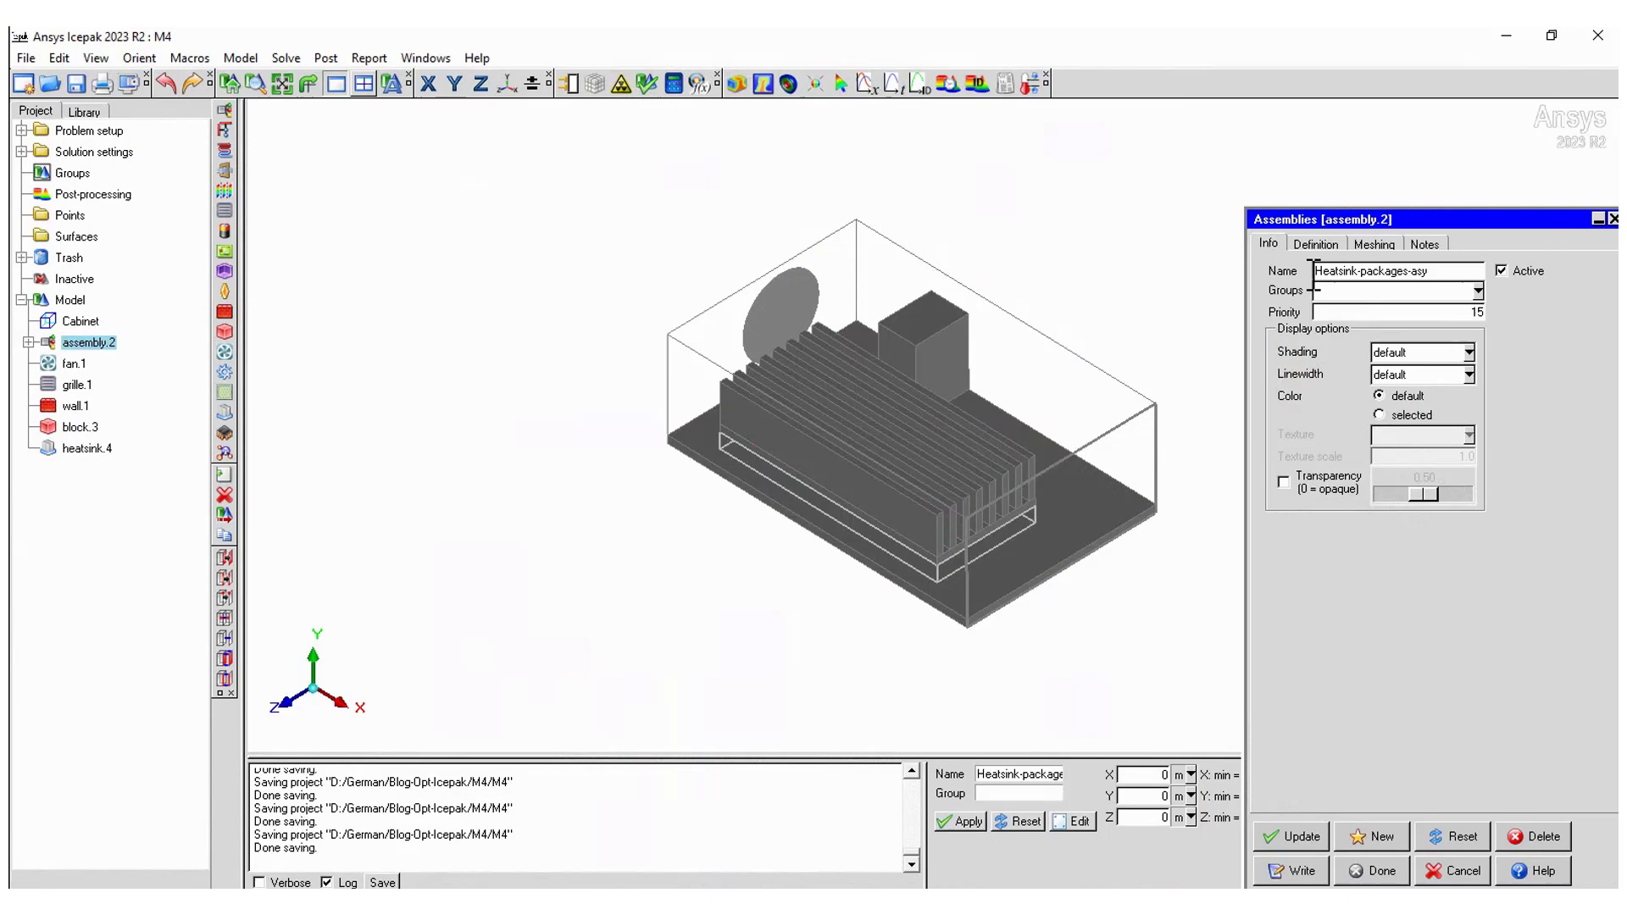
# - Mesh the assembly separately with 0.005 m slack and 0.015 m on Max X
pyautogui.click(1371, 245)
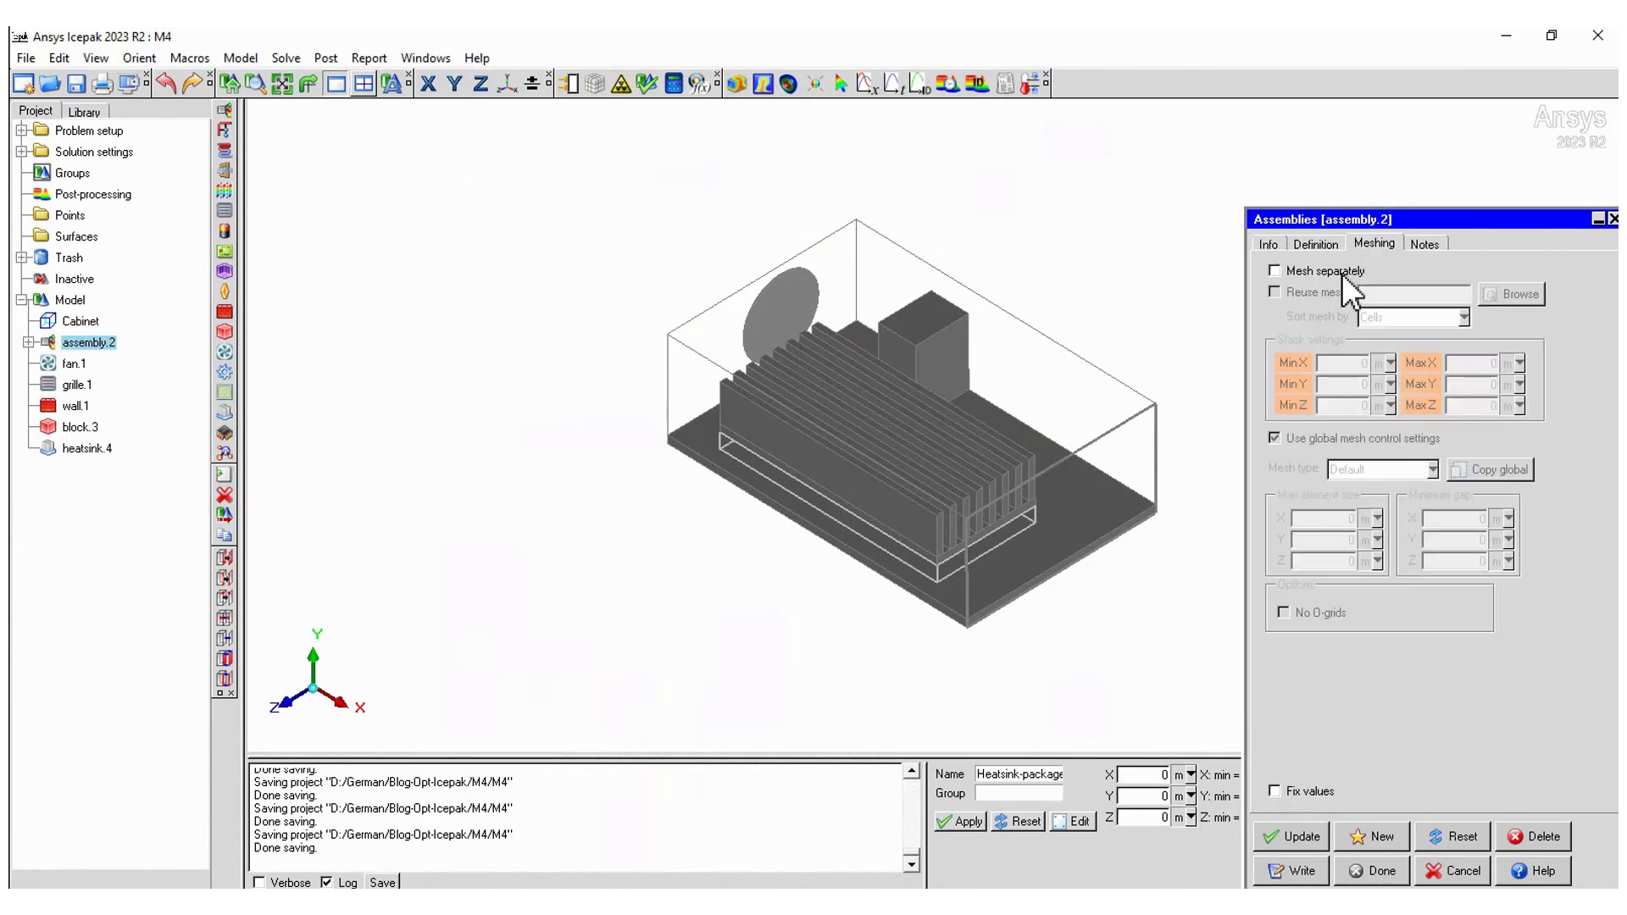
pyautogui.click(1342, 273)
pyautogui.click(1366, 363)
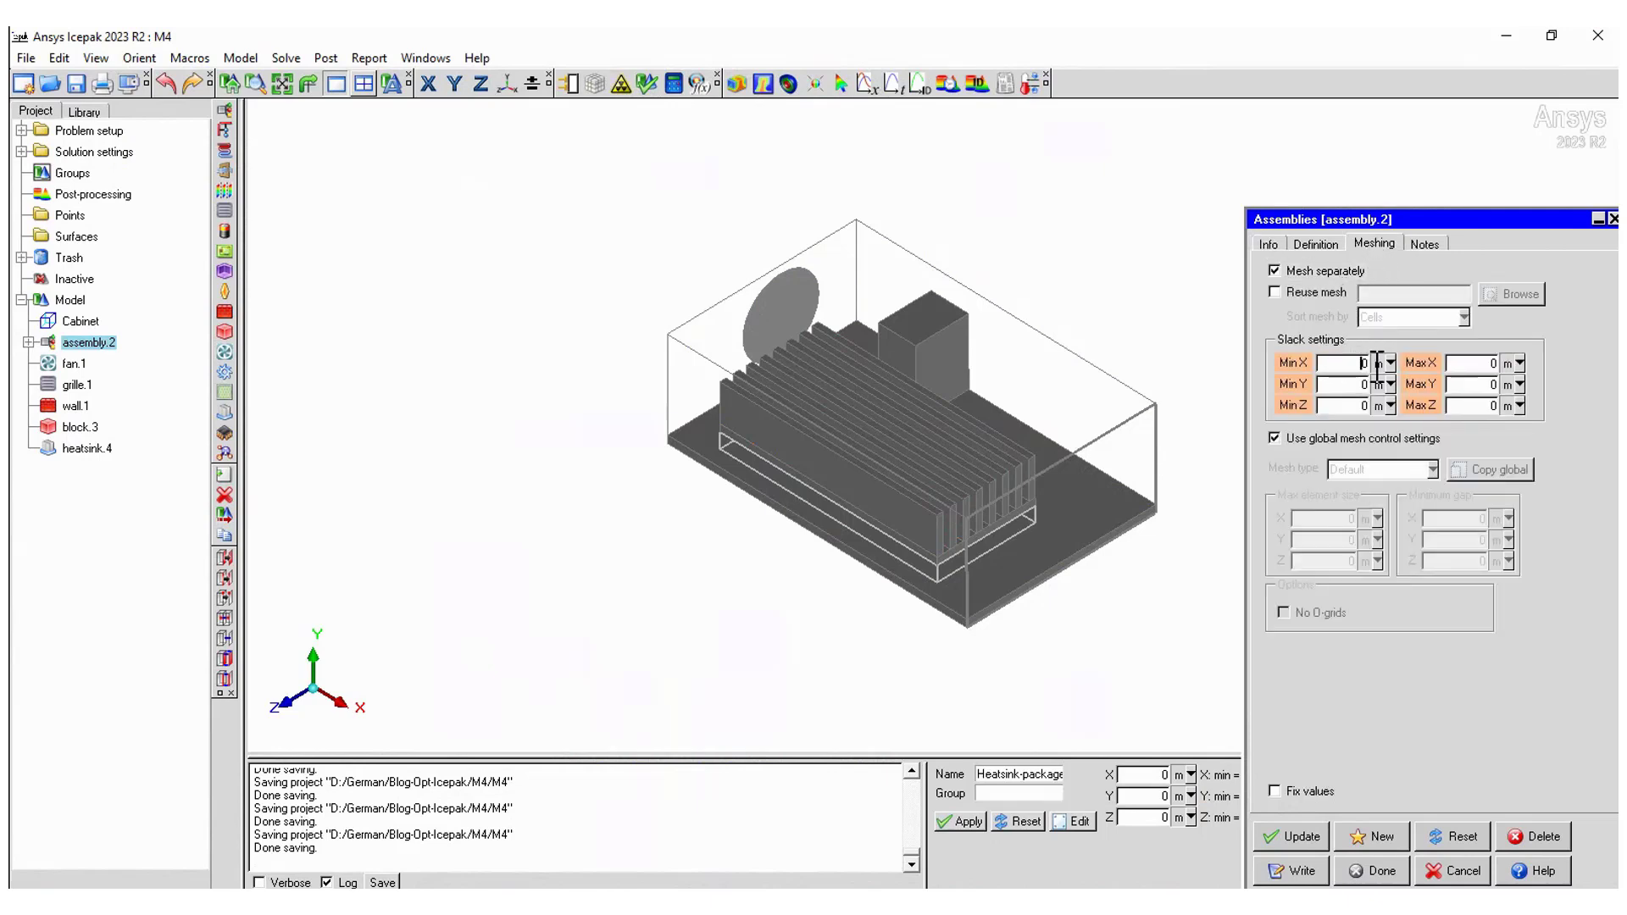
pyautogui.click(1496, 364)
pyautogui.write('0.015')
pyautogui.click(1356, 386)
pyautogui.write('0.005')
pyautogui.click(1484, 386)
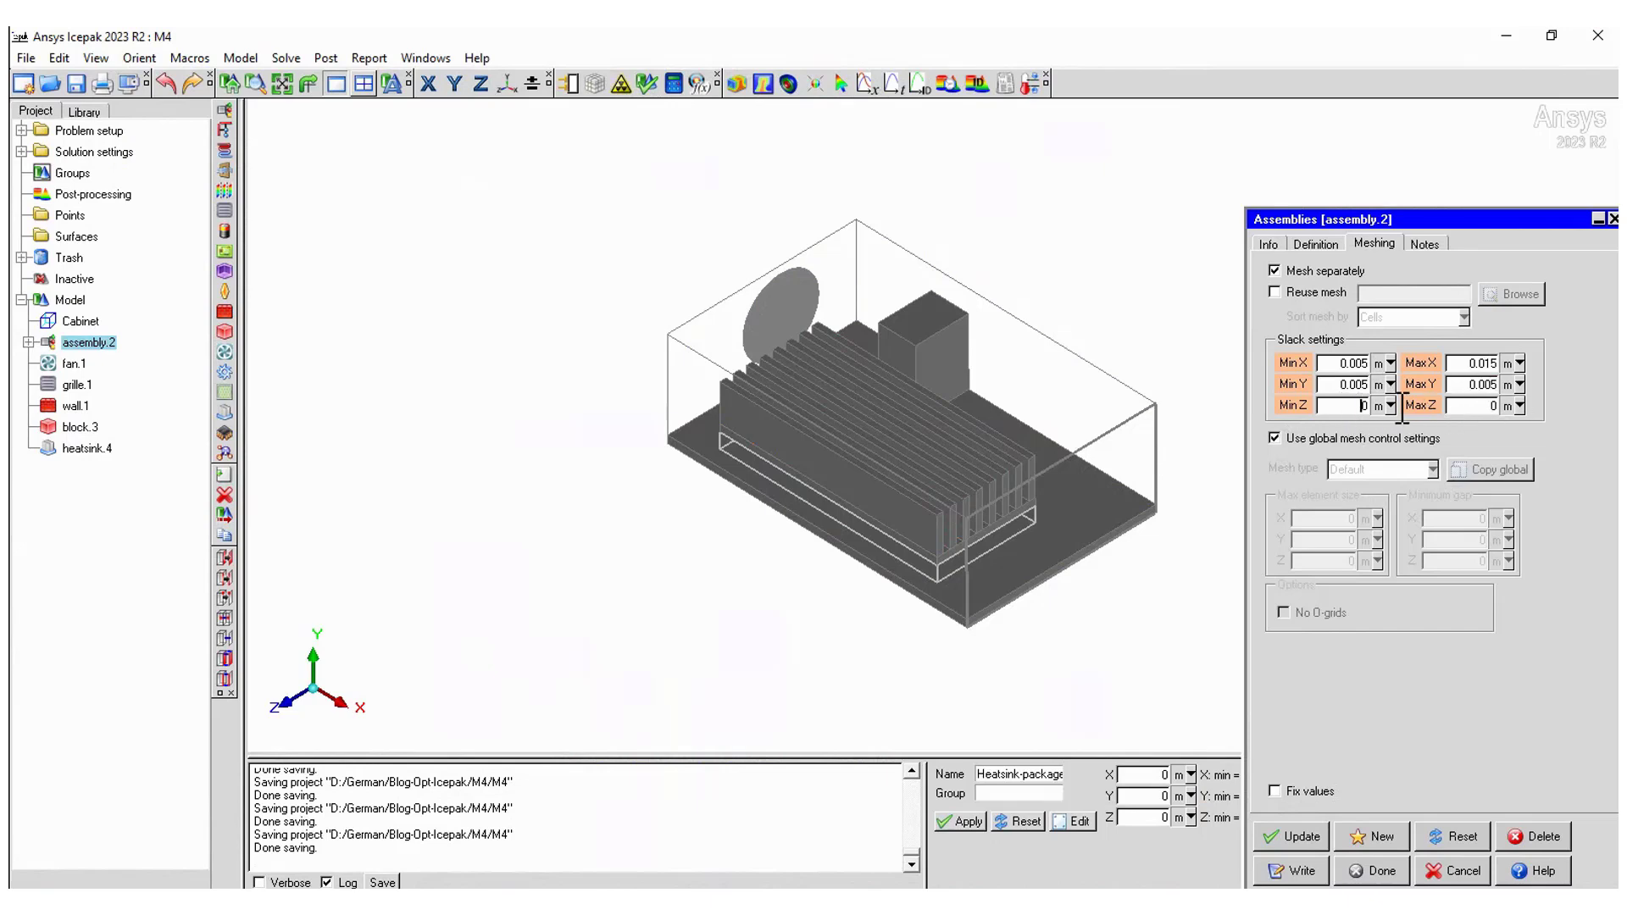
pyautogui.click(1478, 406)
pyautogui.click(1303, 839)
pyautogui.click(1372, 871)
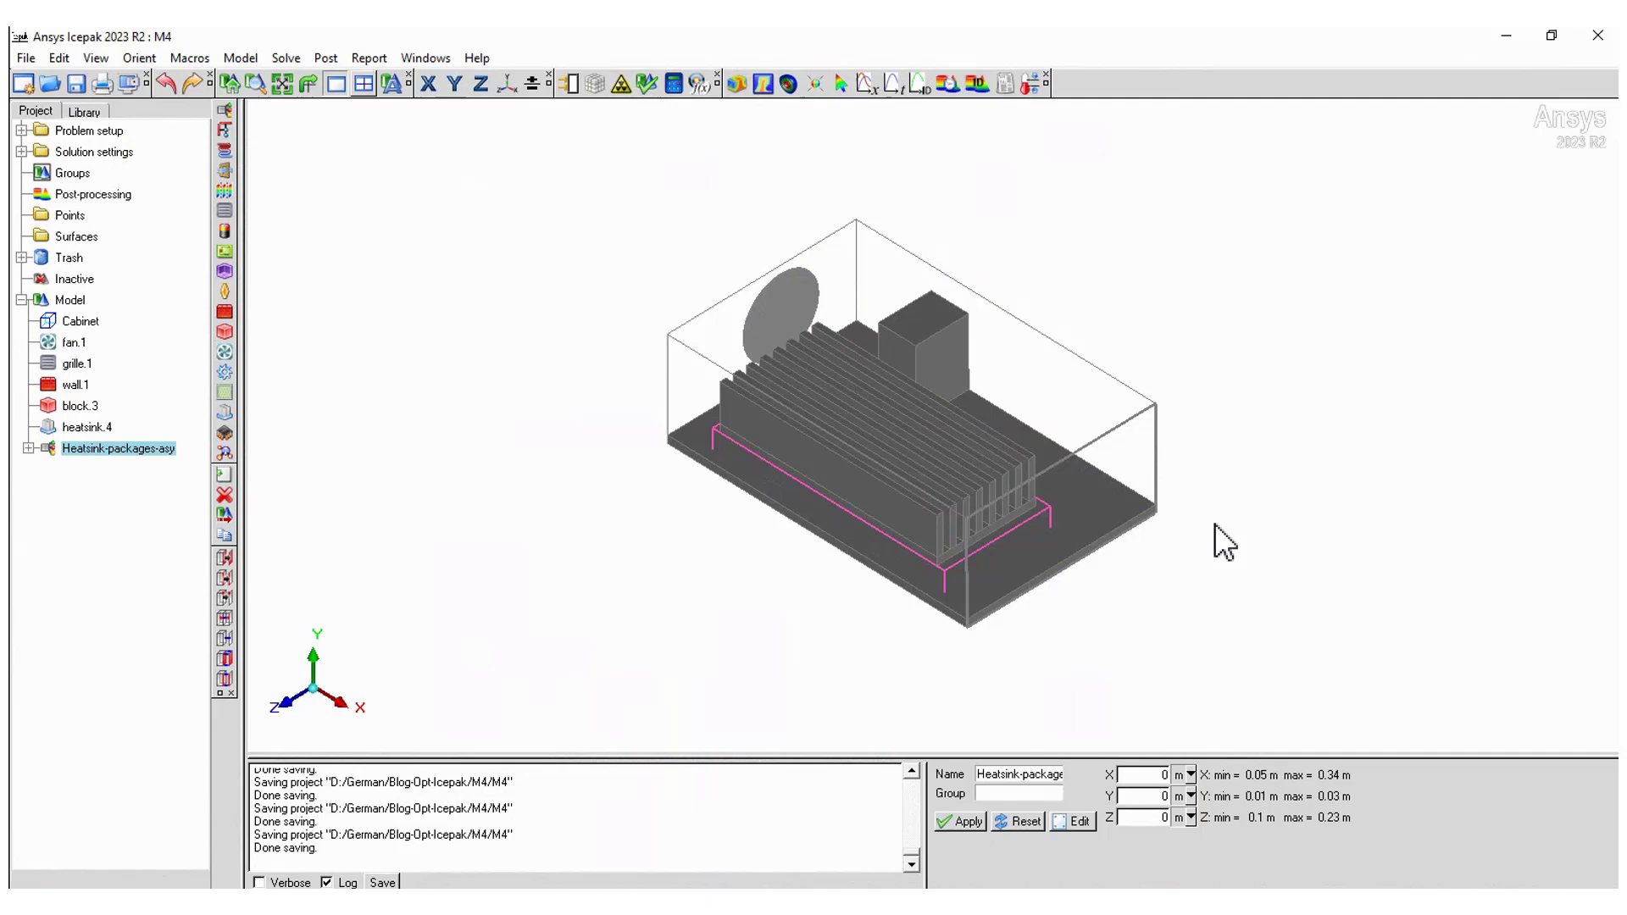
# - Place fan.1 into a new assembly of its own
pyautogui.rightClick(68, 343)
pyautogui.moveTo(151, 526)
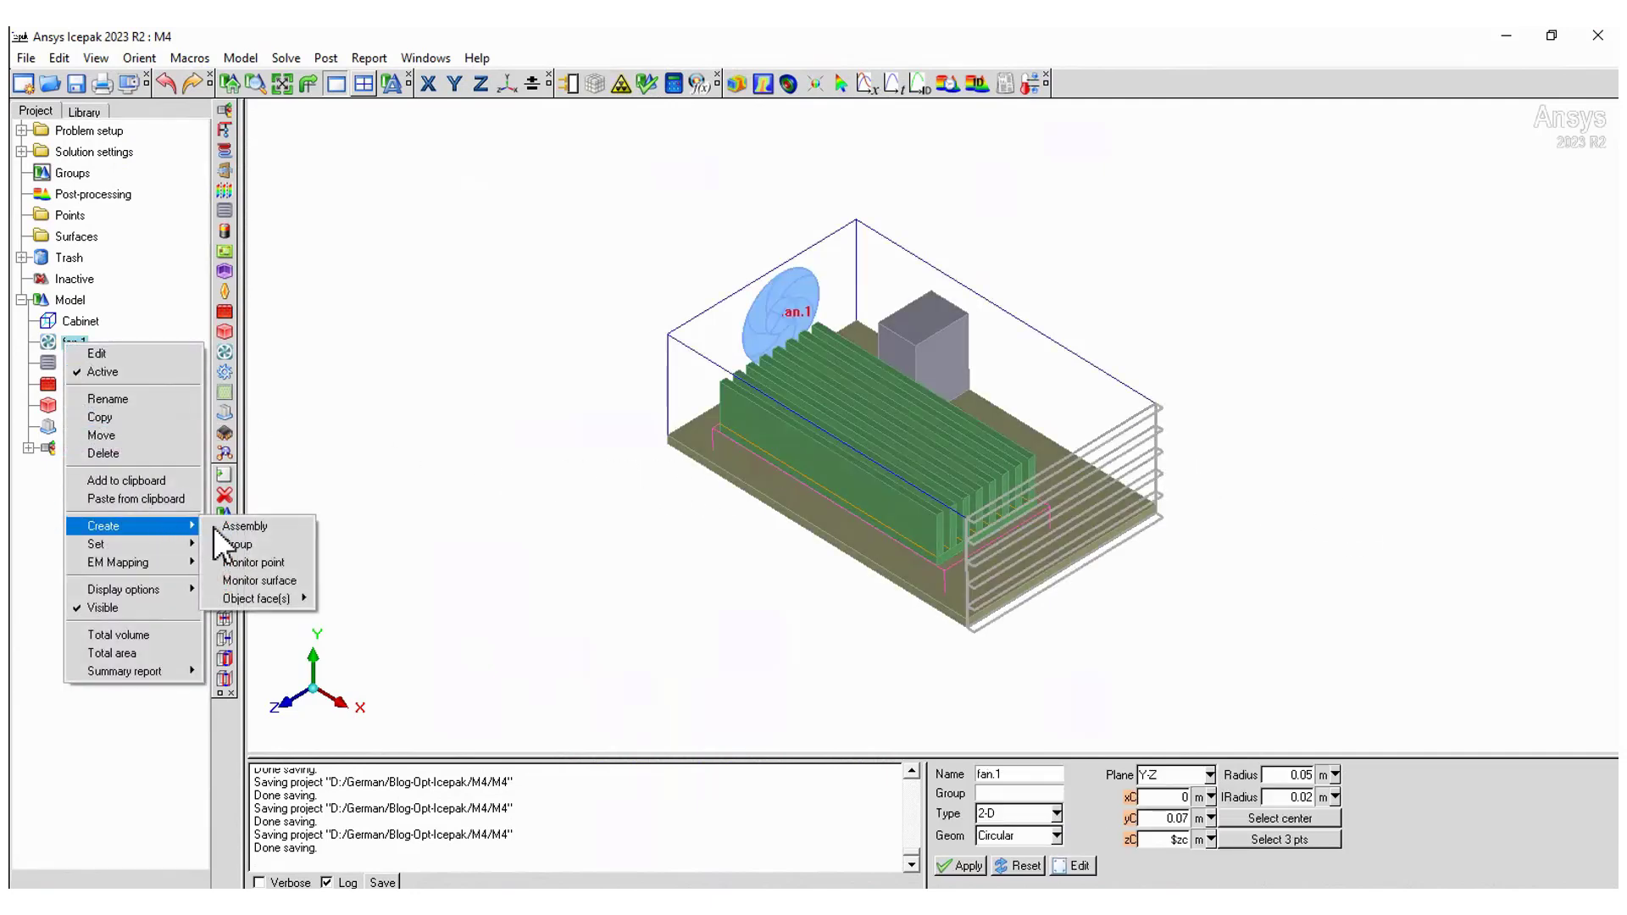
pyautogui.click(254, 526)
pyautogui.click(103, 344)
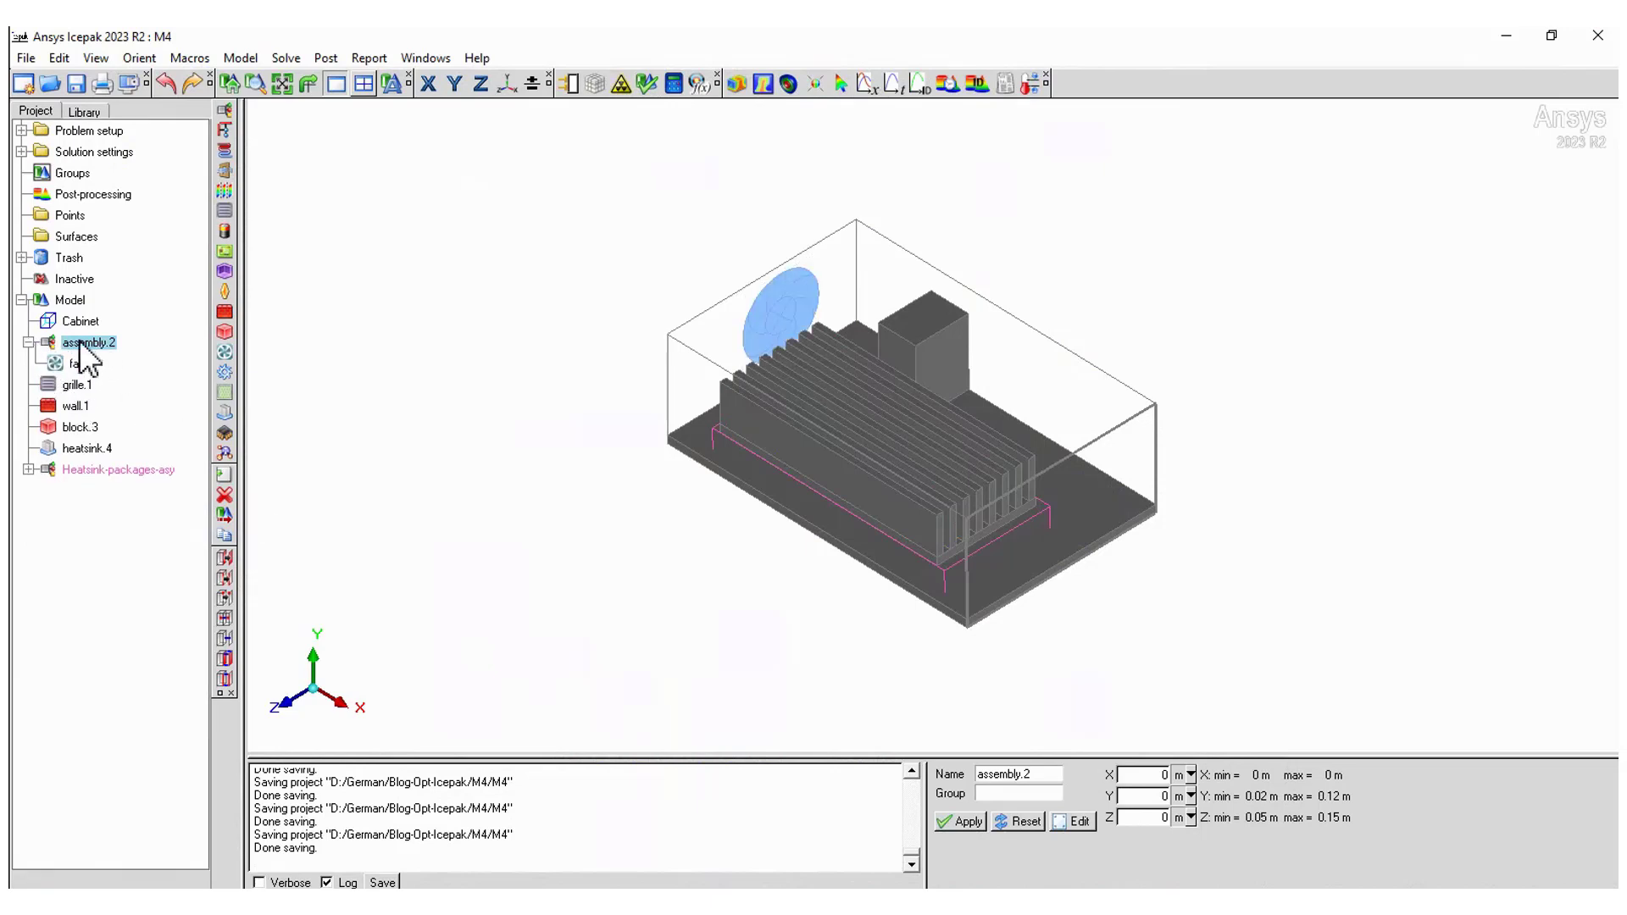
# - Rename the fan assembly Fan-asy with separate meshing, then bring up mesh settings
pyautogui.doubleClick(80, 342)
pyautogui.click(1266, 243)
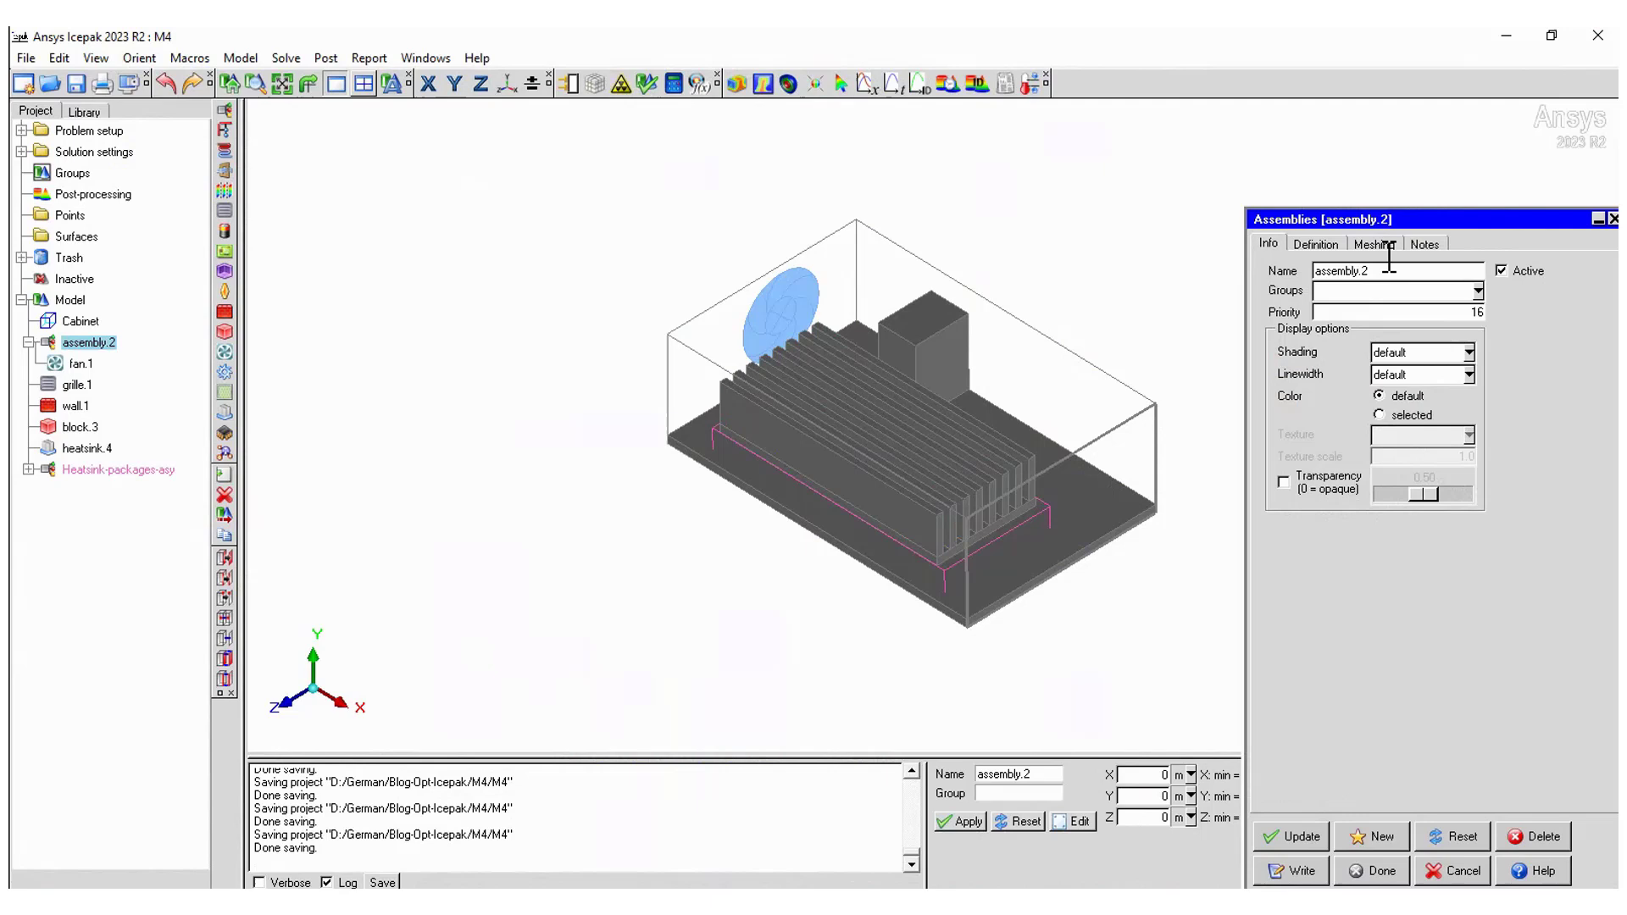
pyautogui.write('Fan-asy')
pyautogui.click(1374, 245)
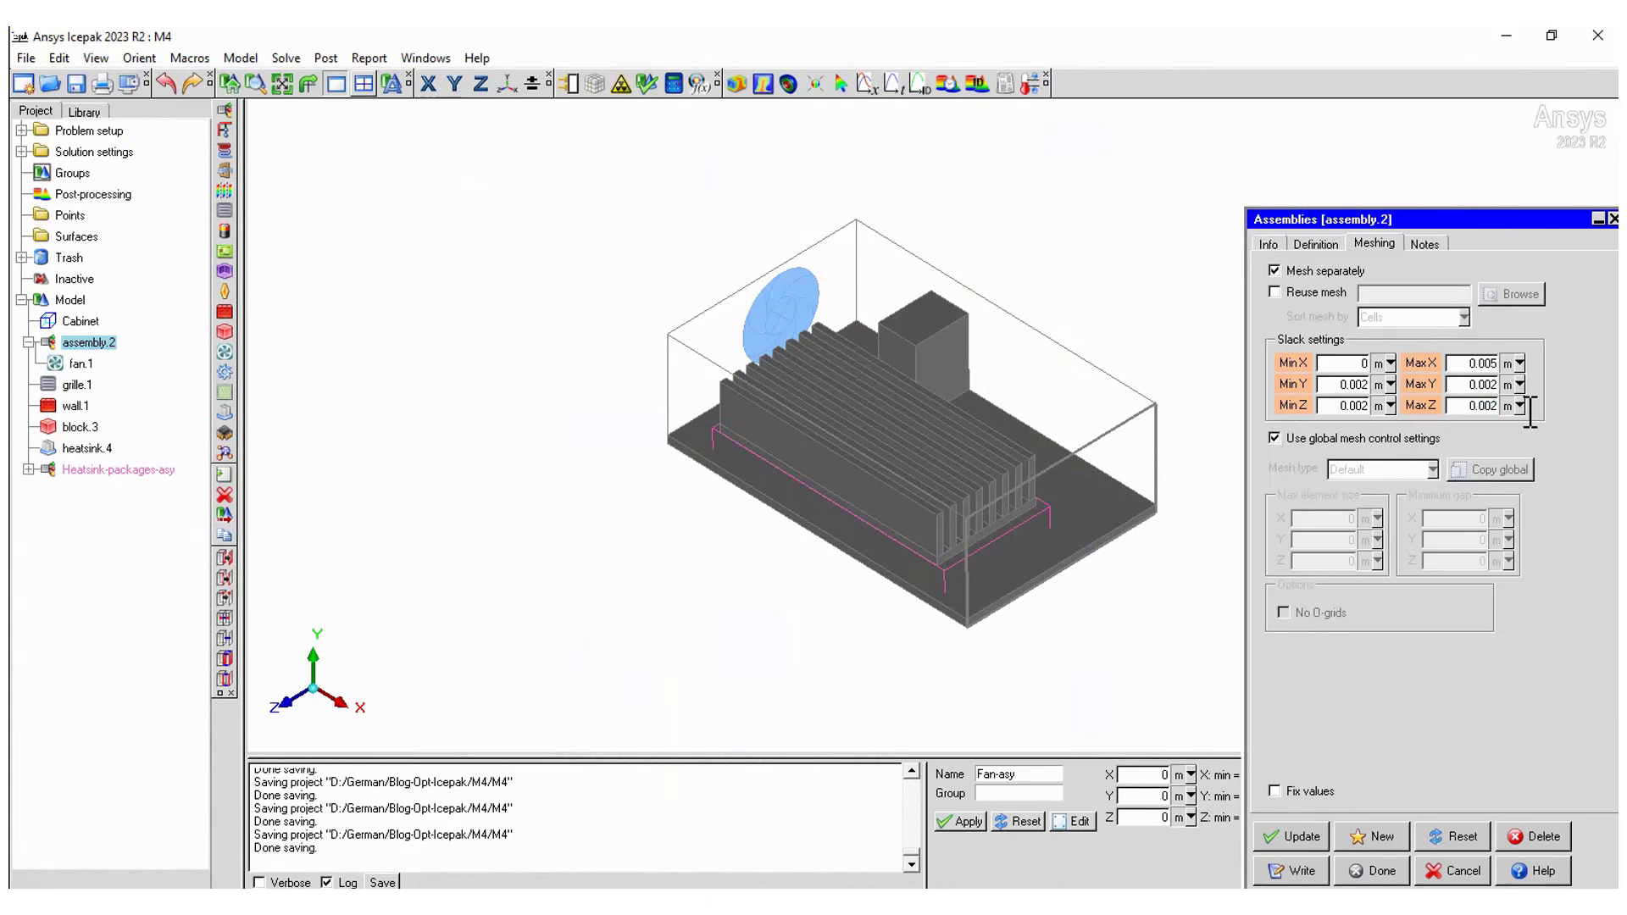
pyautogui.click(1299, 843)
pyautogui.click(1366, 869)
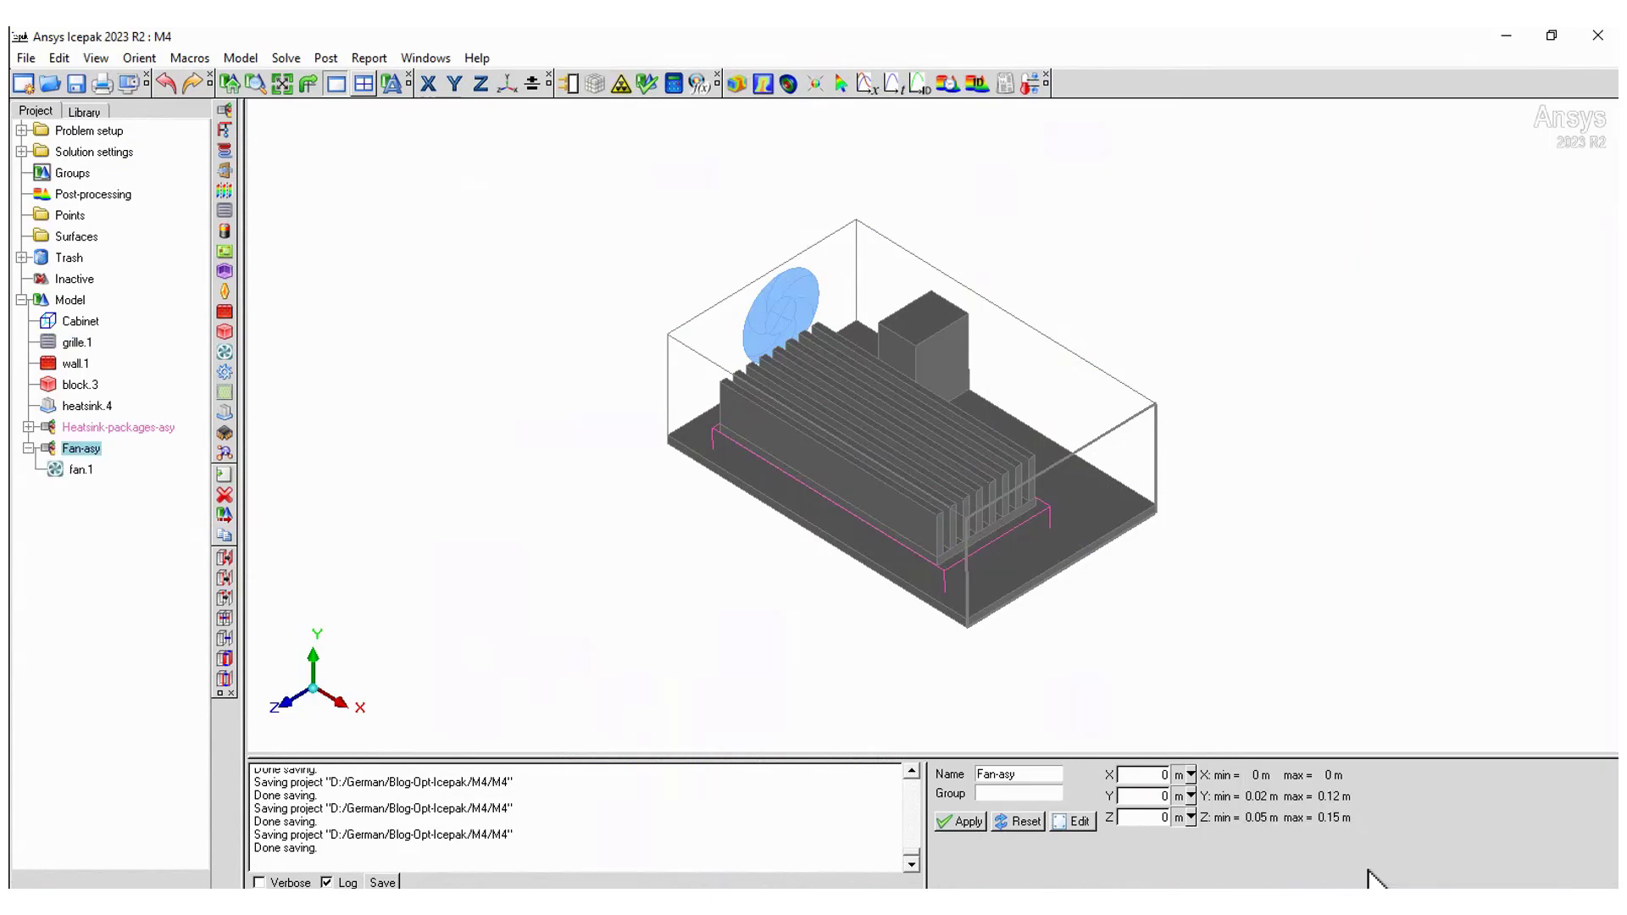
pyautogui.moveTo(657, 501)
pyautogui.mouseDown()
pyautogui.moveTo(894, 574)
pyautogui.moveTo(658, 504)
pyautogui.mouseUp()
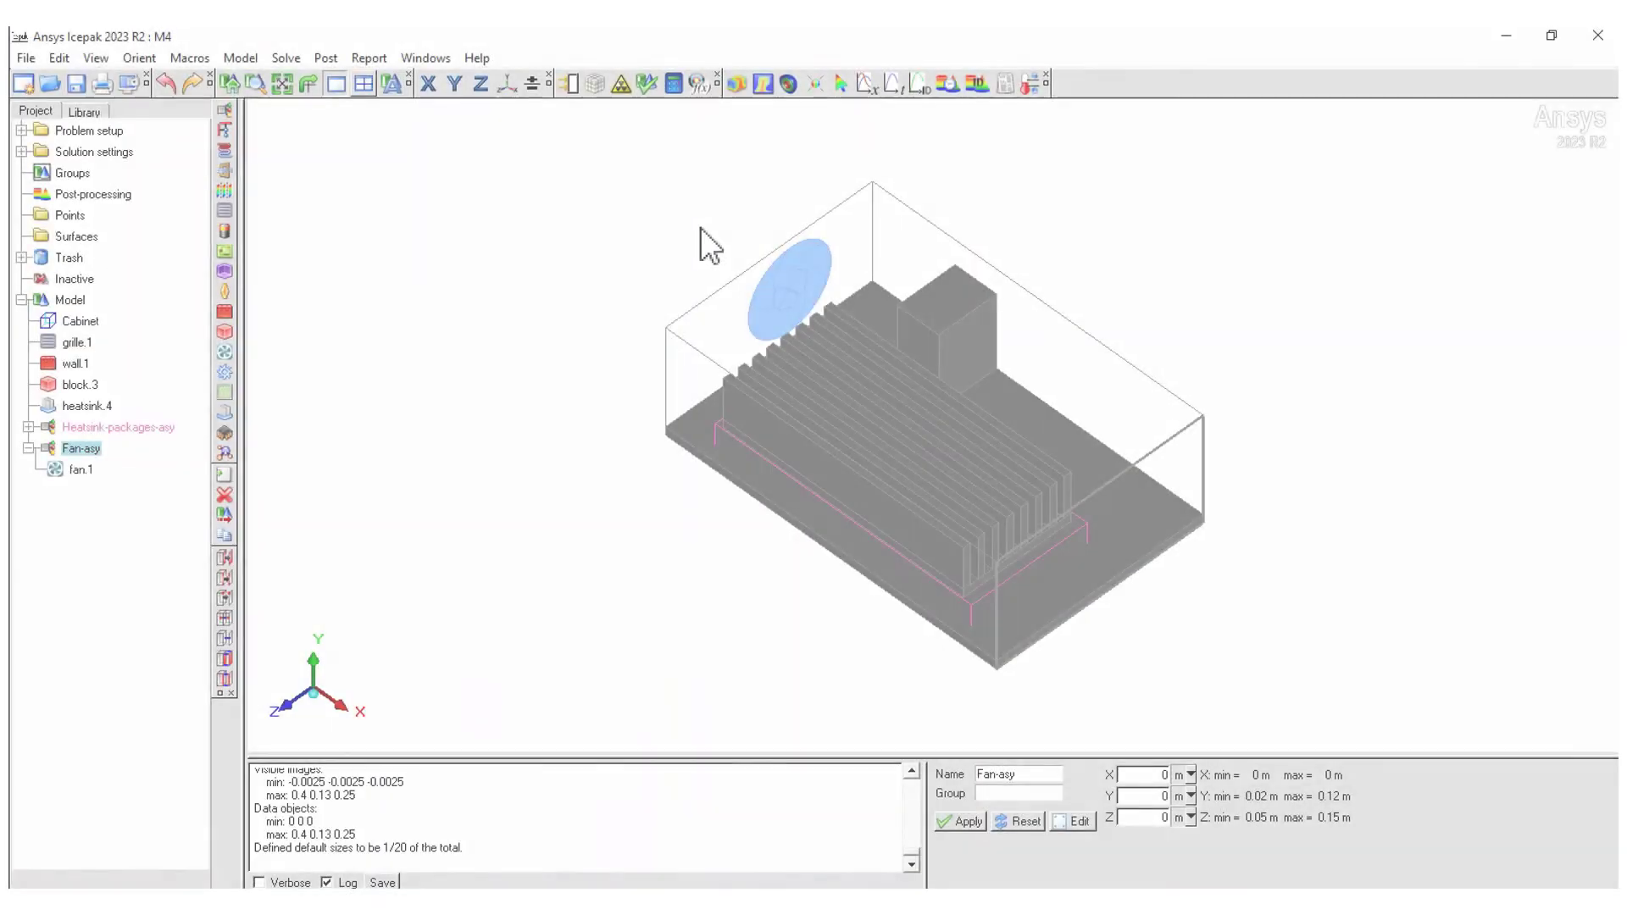
pyautogui.click(594, 83)
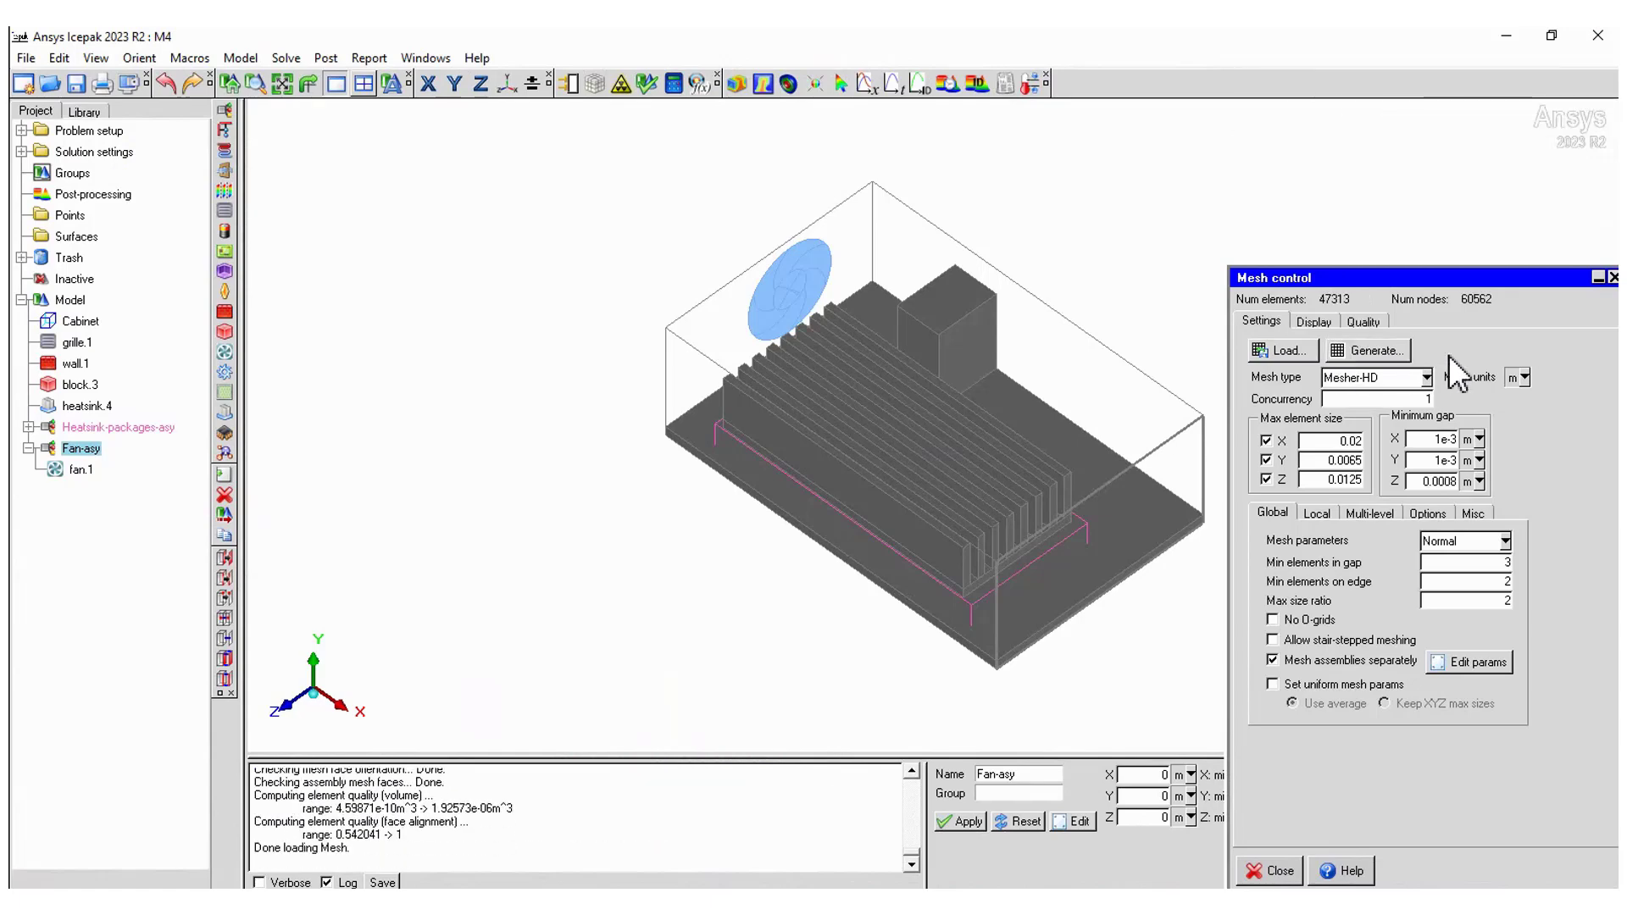
# - Review the face-alignment quality histogram (0.54 to 1) and close Mesh control
pyautogui.click(1375, 322)
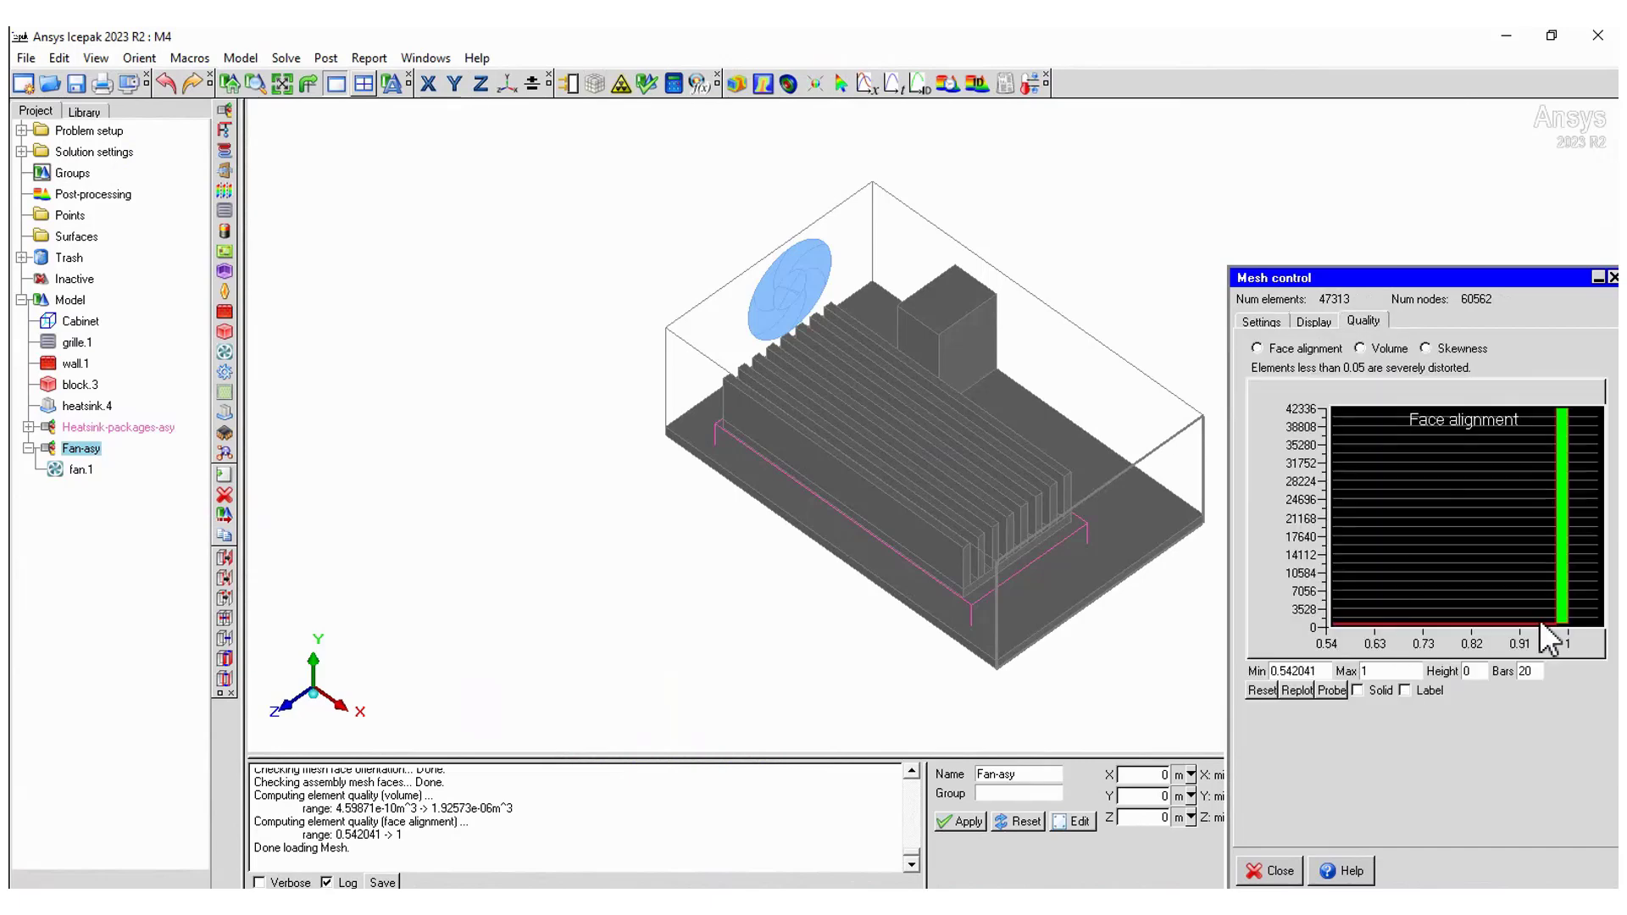
pyautogui.click(1271, 871)
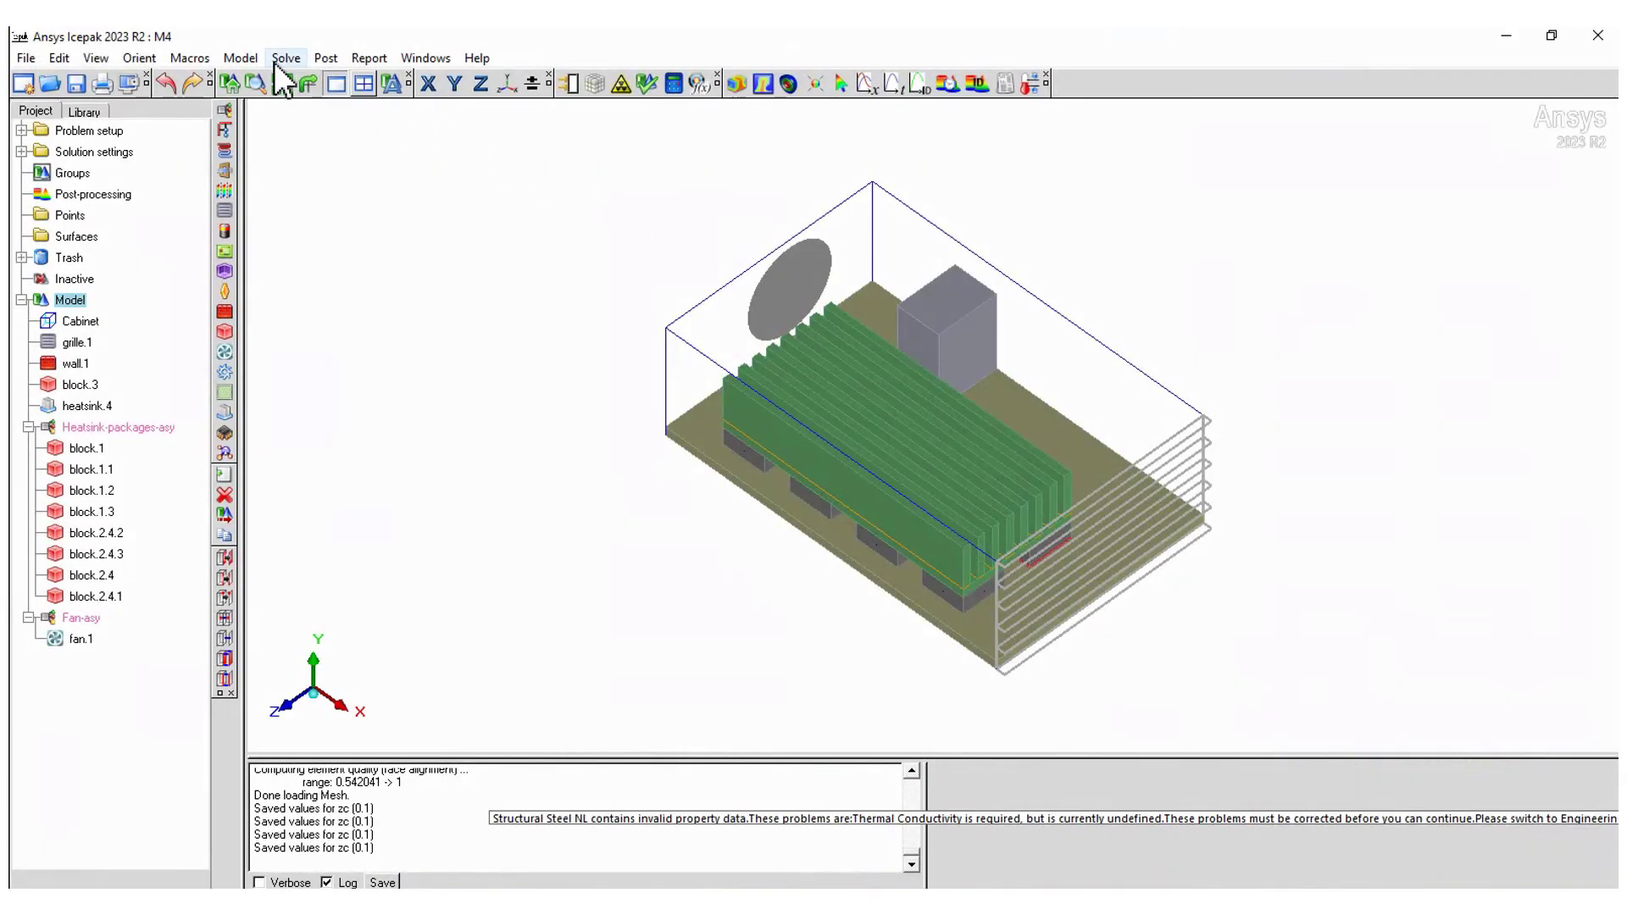
# - Enable parametric trials and save zc discrete values 0.1, 0.13, 0.165 and 0.19
pyautogui.click(285, 58)
pyautogui.click(321, 213)
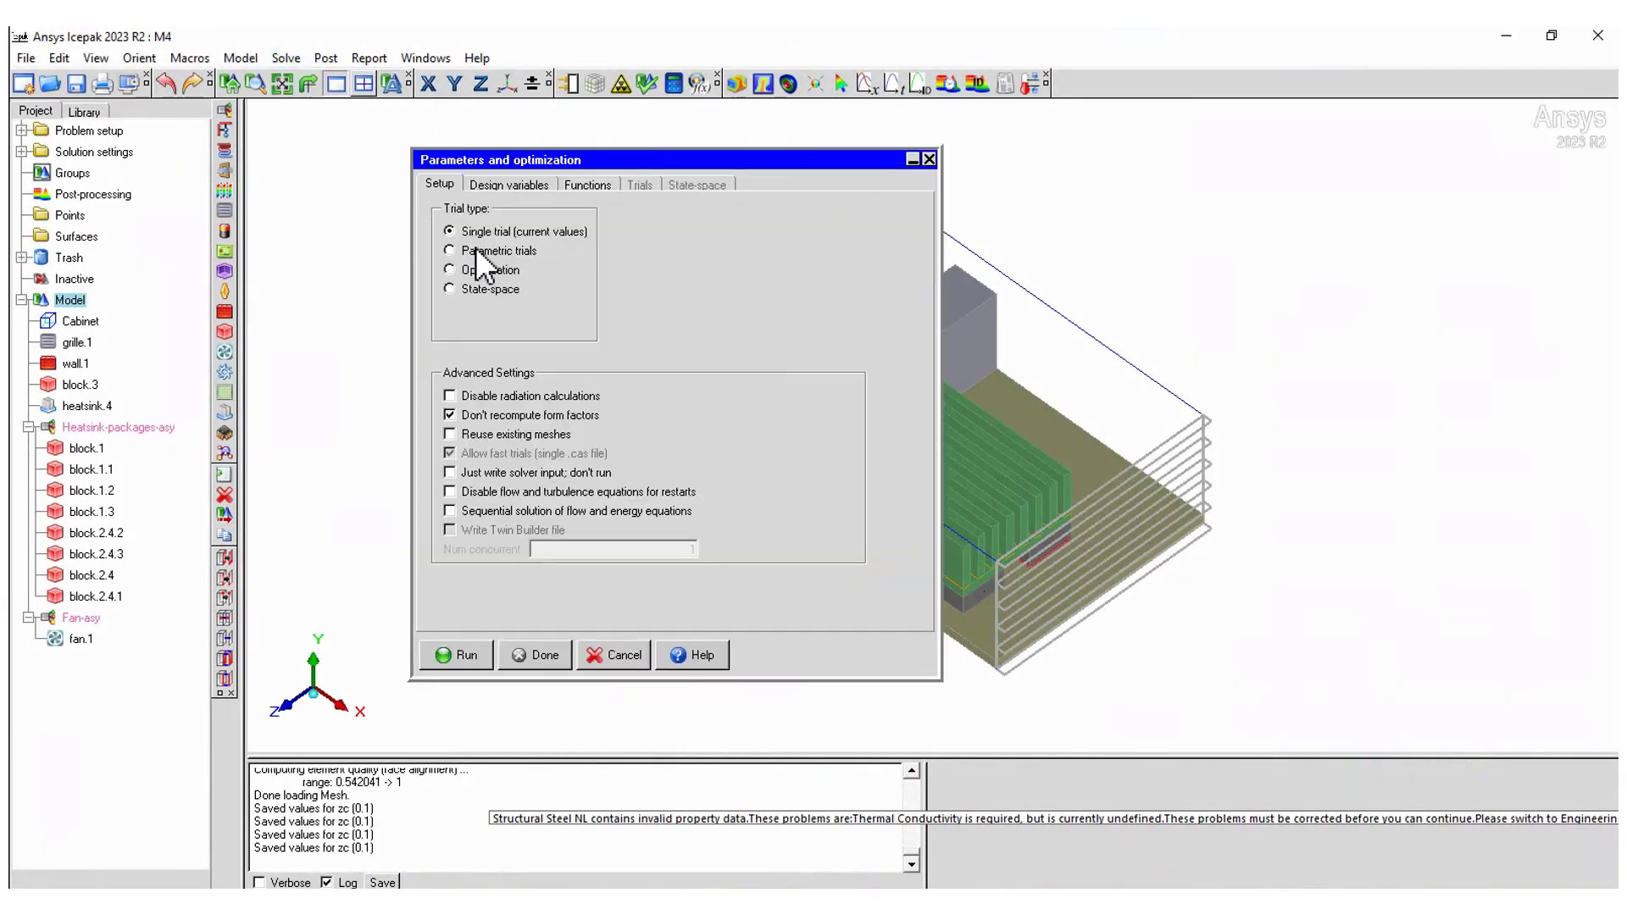
pyautogui.click(450, 251)
pyautogui.click(509, 185)
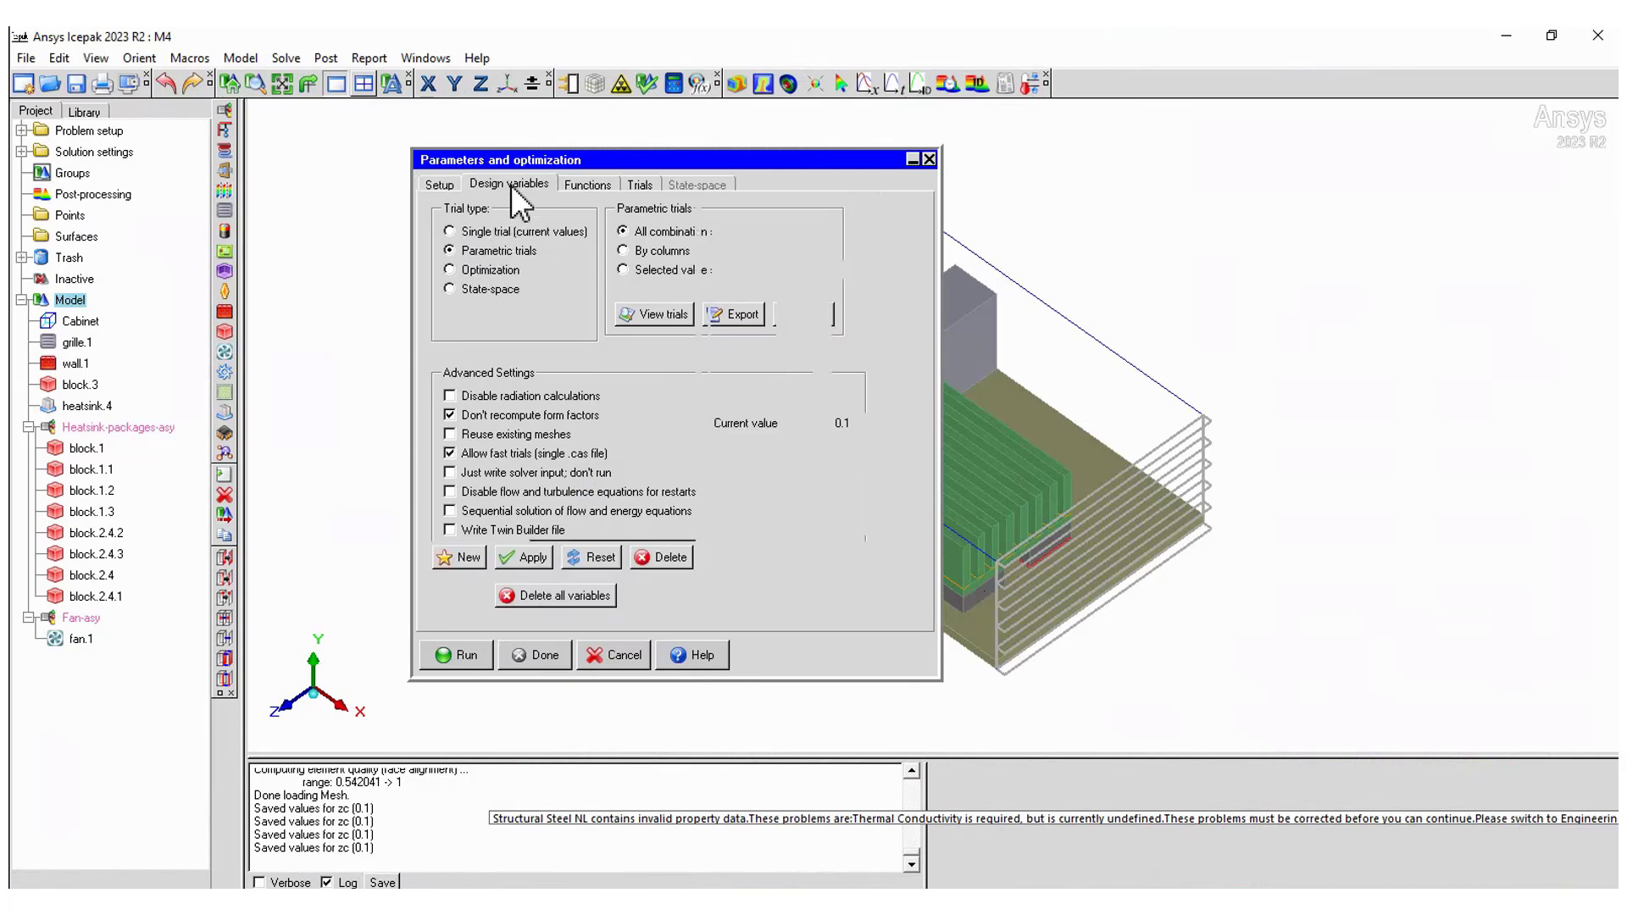
pyautogui.click(874, 251)
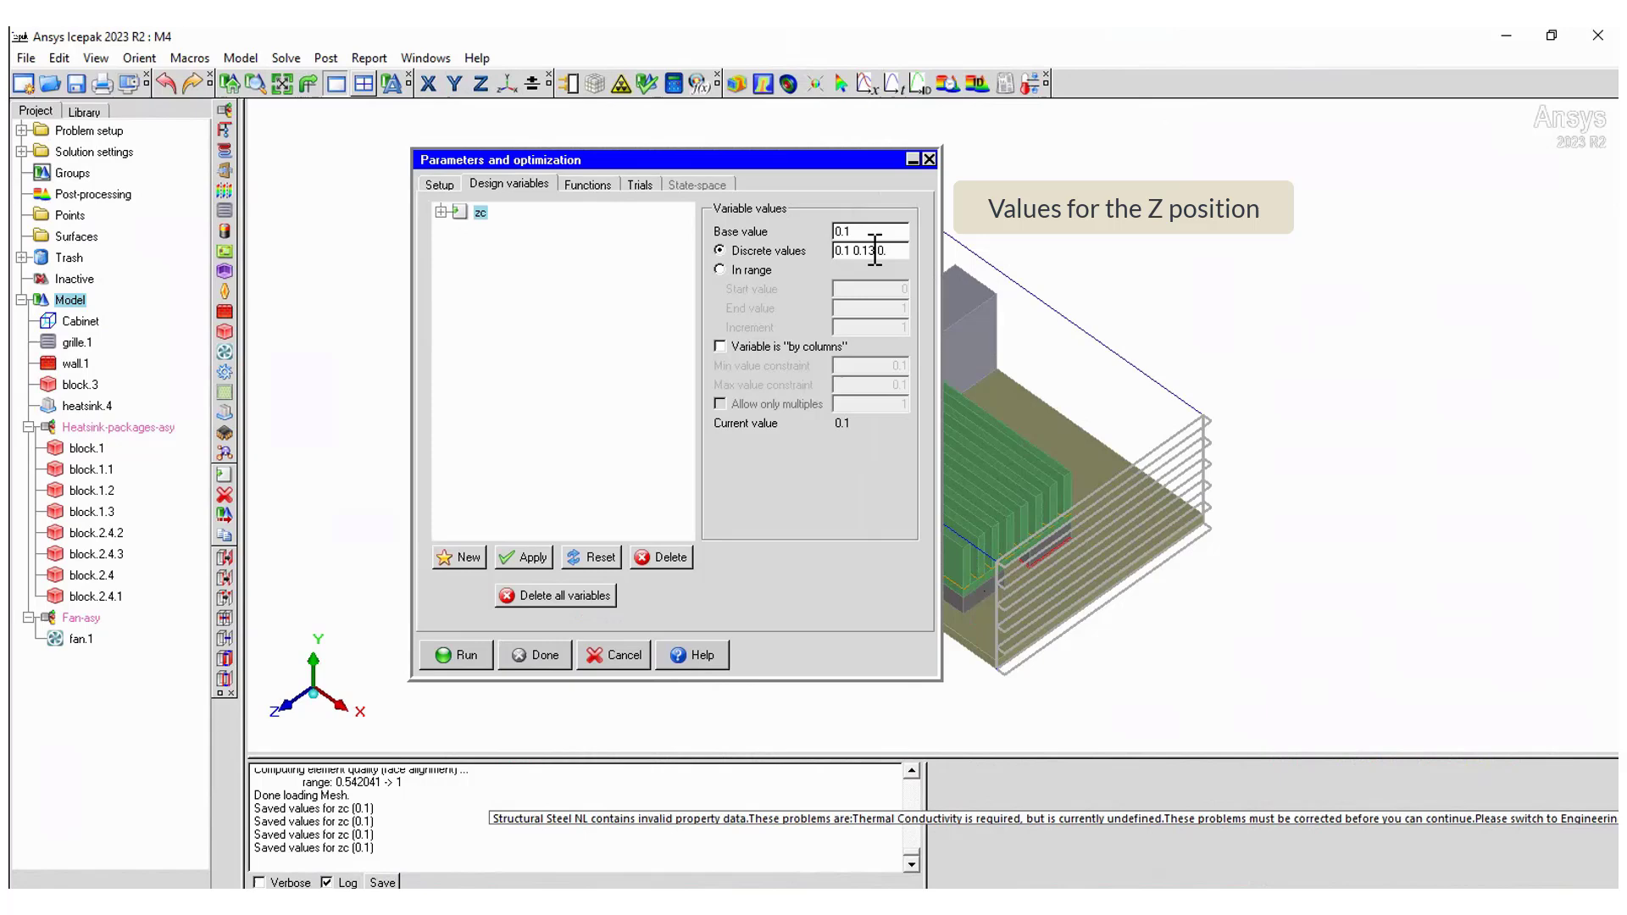
pyautogui.write('0.15')
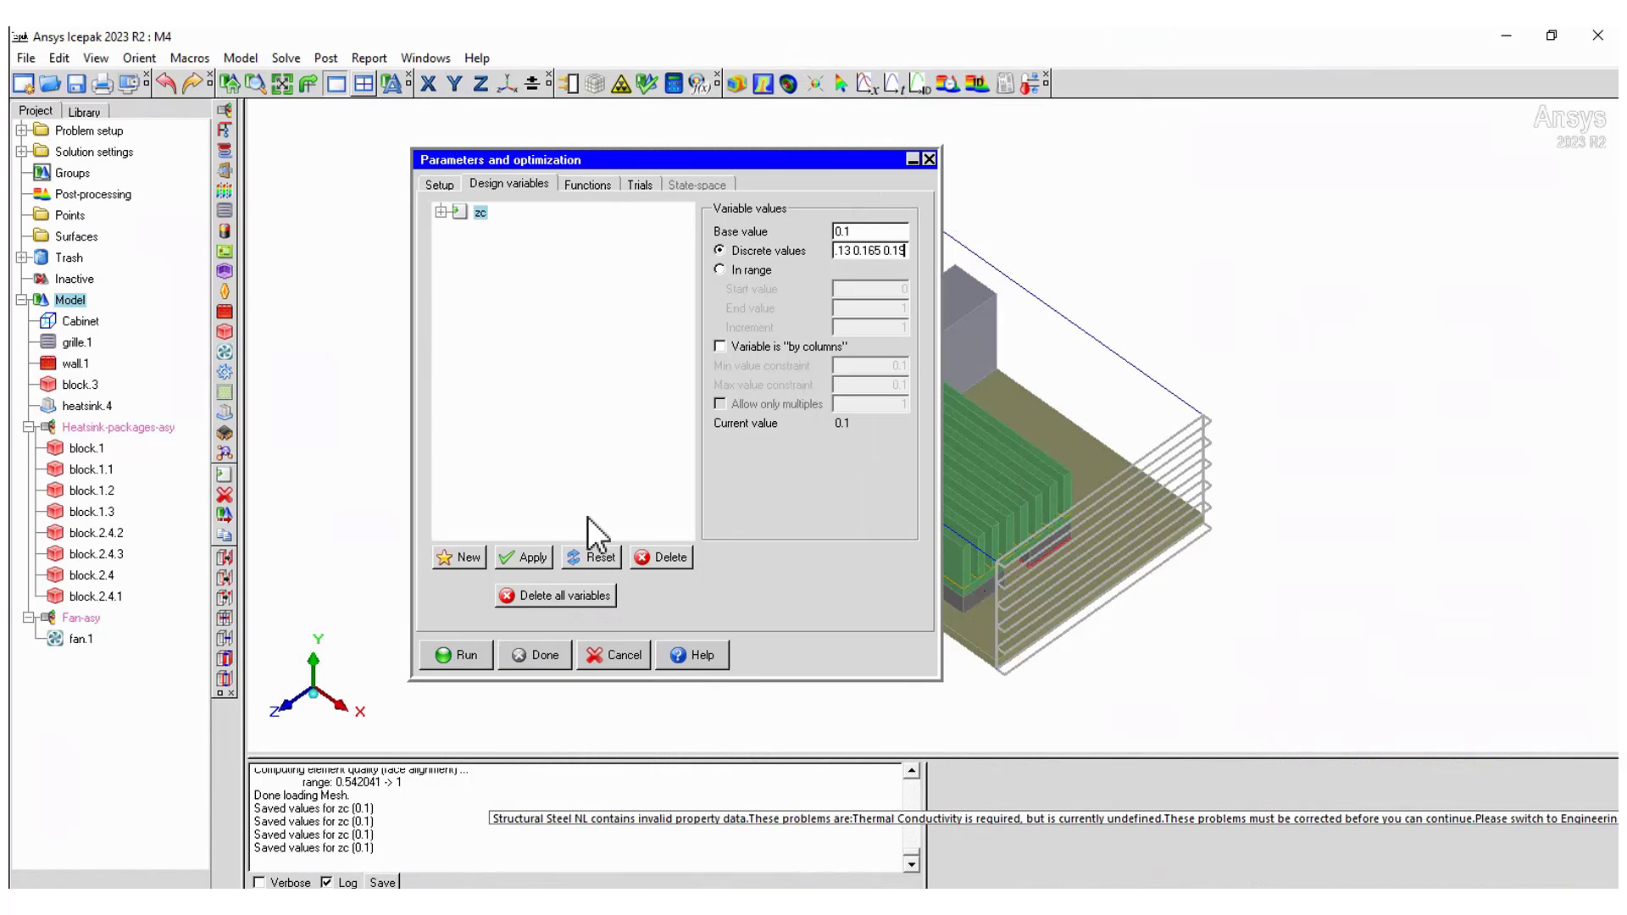
pyautogui.click(534, 563)
# - Rename the four trials by their zc values, tr_zc_0_1 to tr_zc_0_19, and close
pyautogui.click(441, 212)
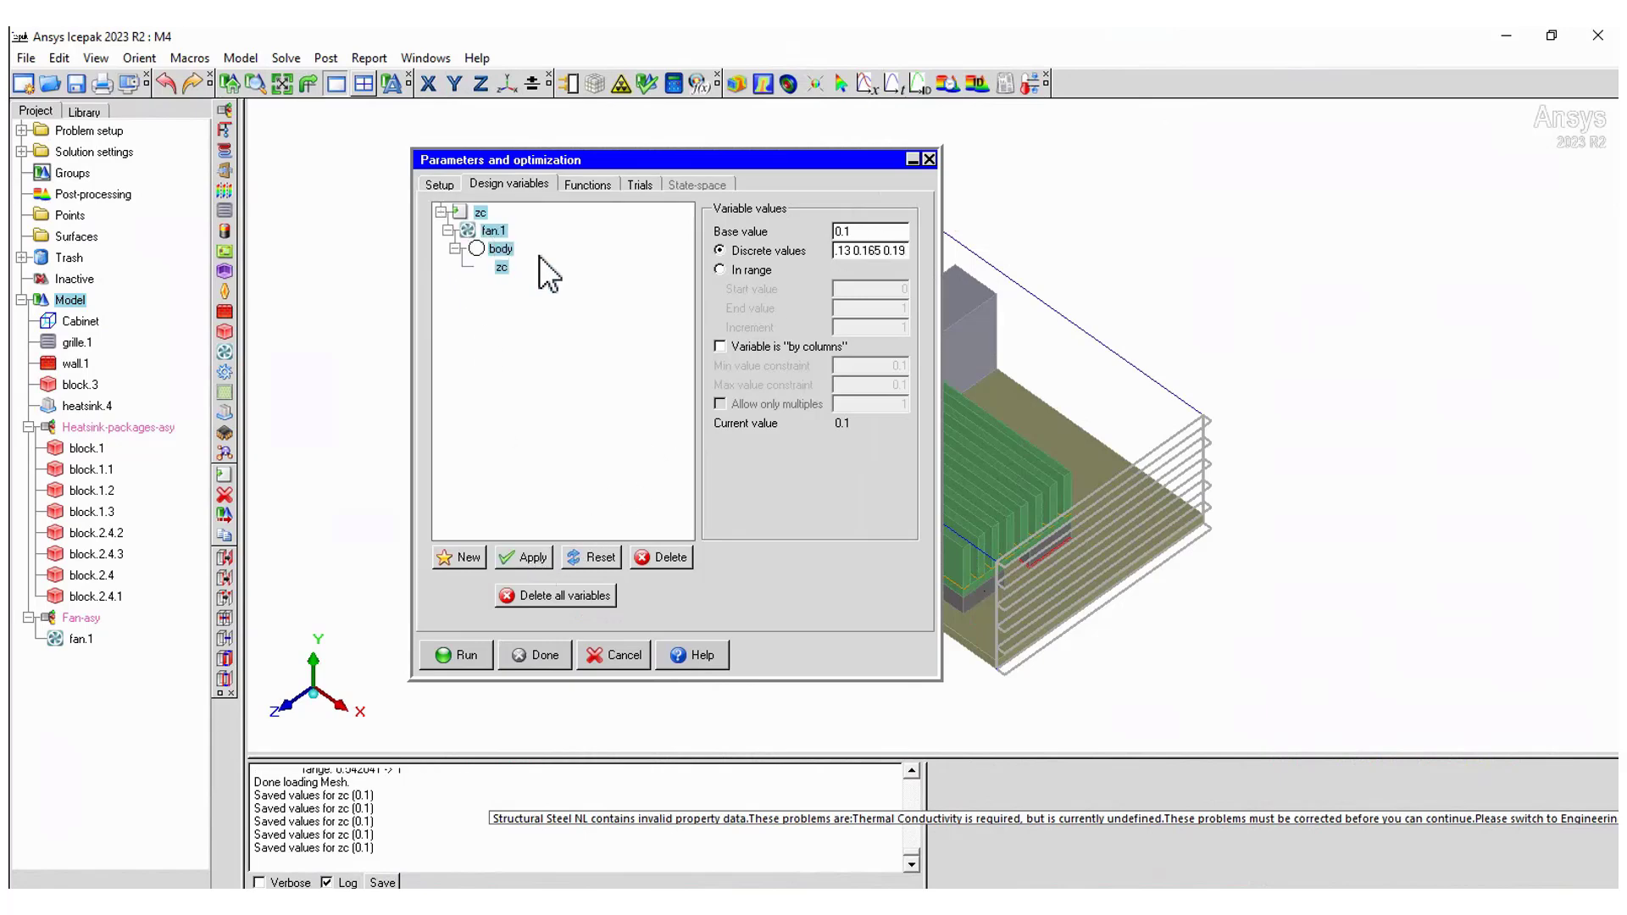
pyautogui.click(642, 183)
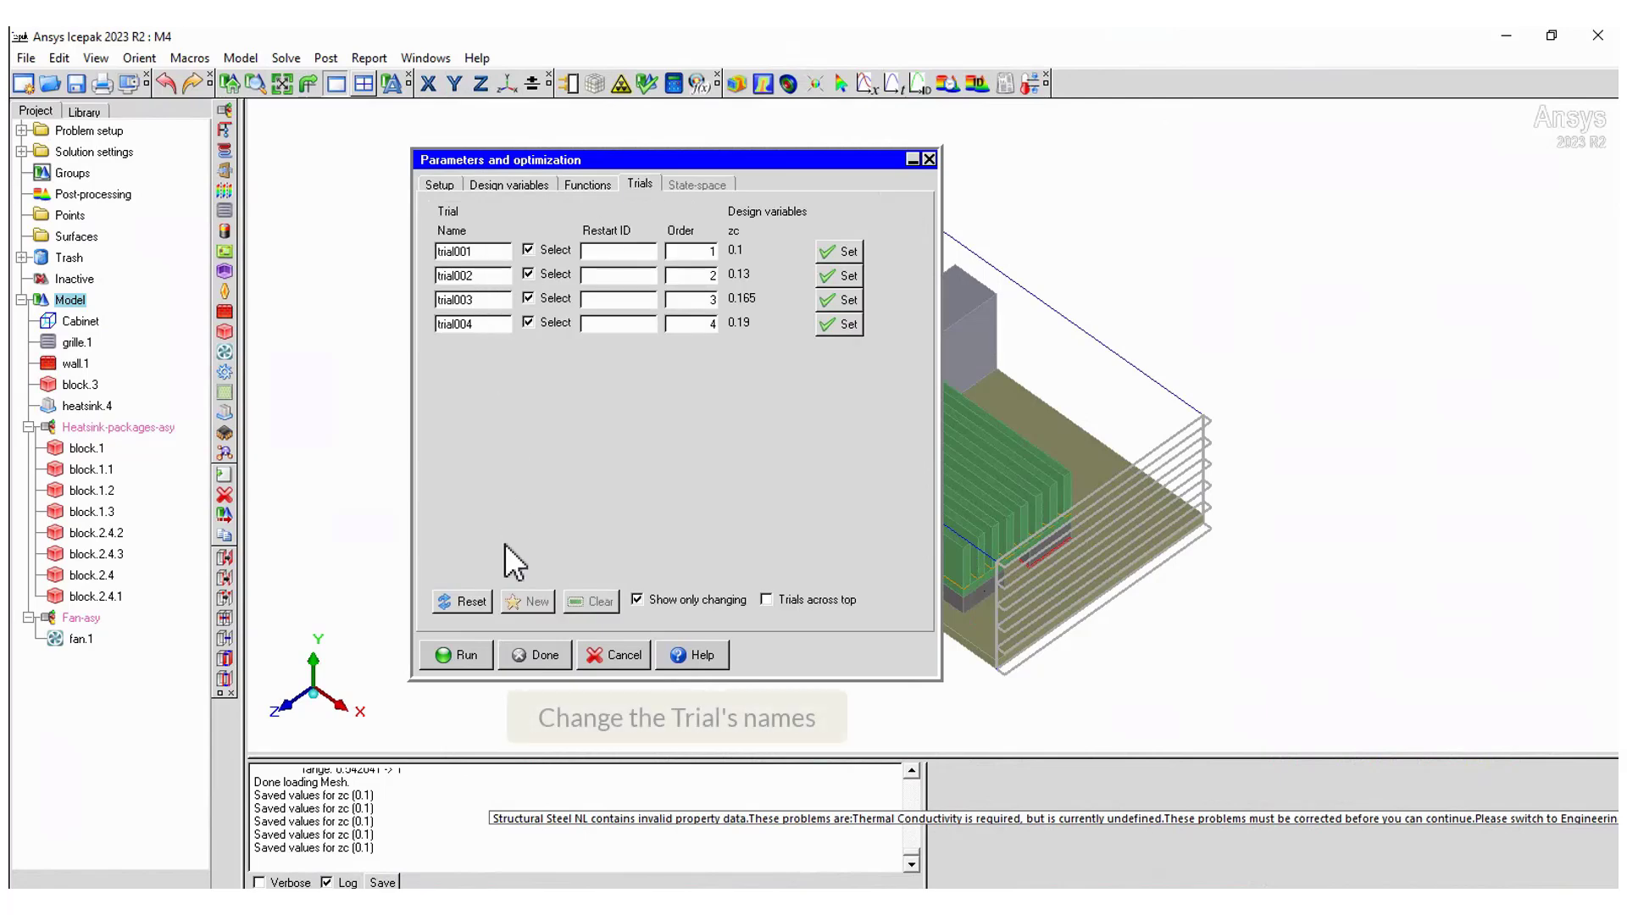
pyautogui.click(466, 601)
pyautogui.click(849, 532)
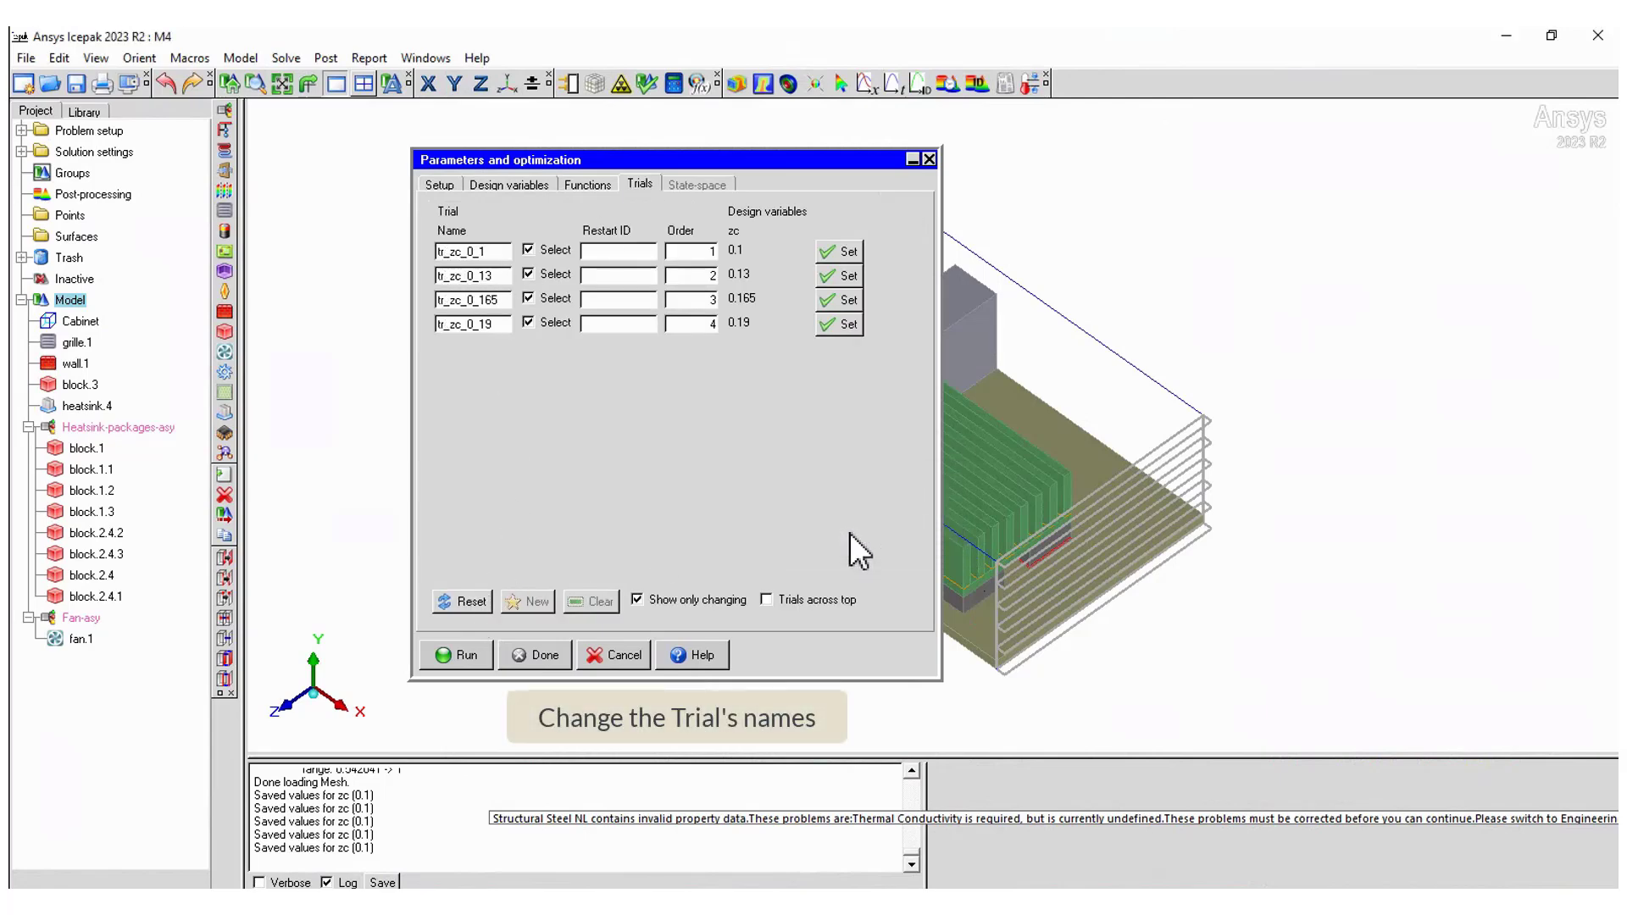
pyautogui.click(546, 649)
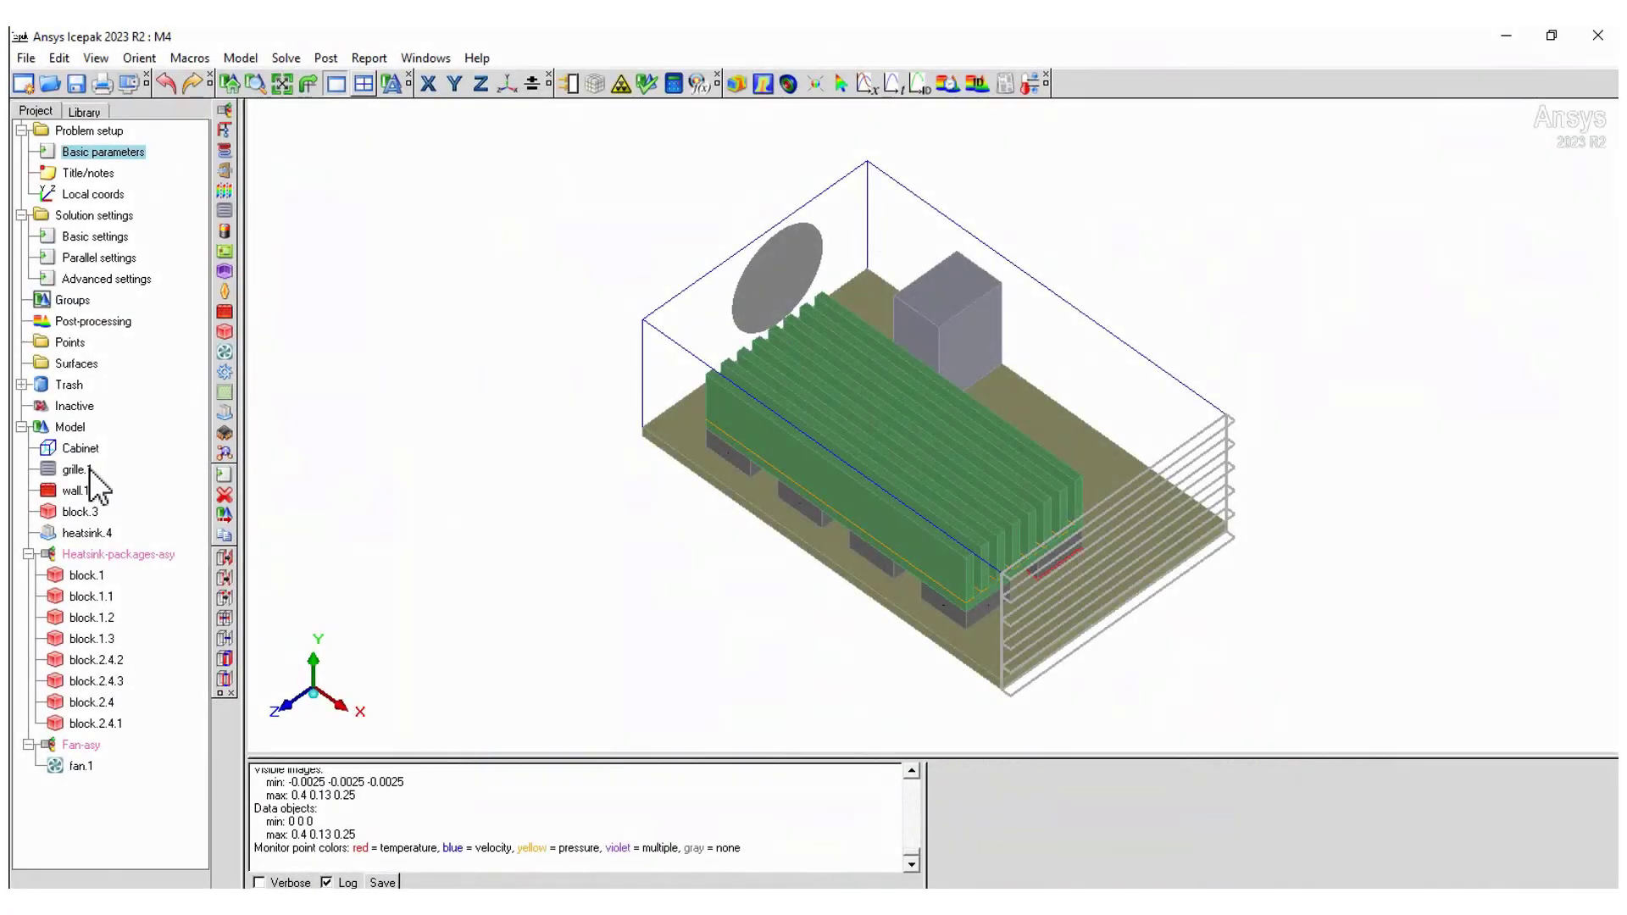
# - Make grille.1 a monitor point with velocity monitoring enabled
pyautogui.moveTo(74, 471); pyautogui.dragTo(74, 343)
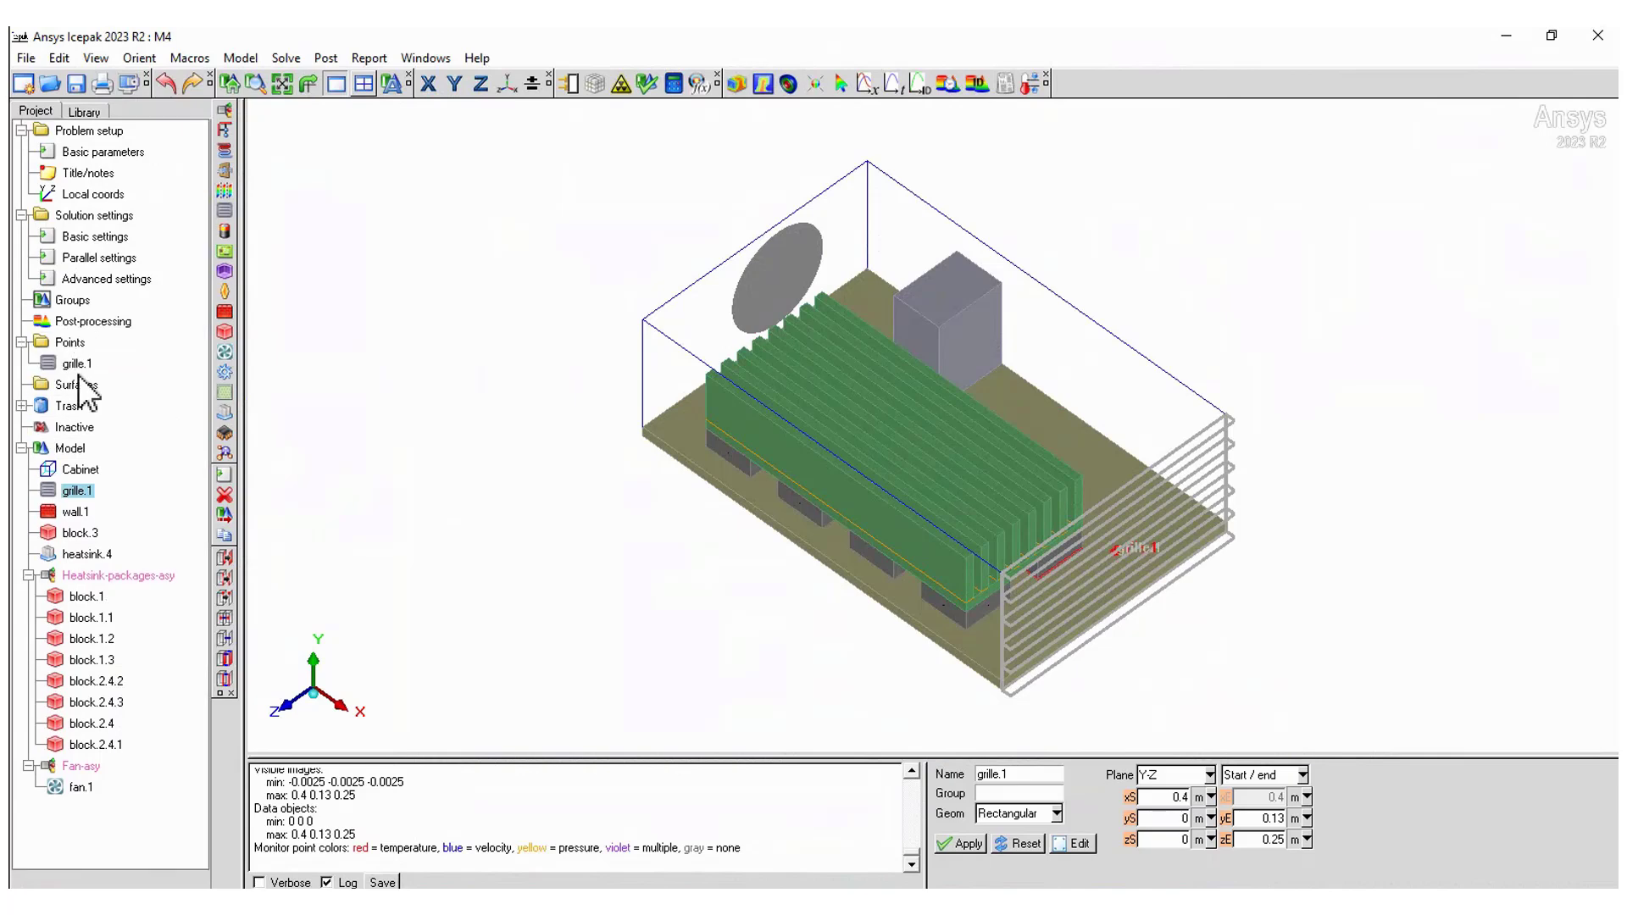
pyautogui.rightClick(77, 364)
pyautogui.click(108, 373)
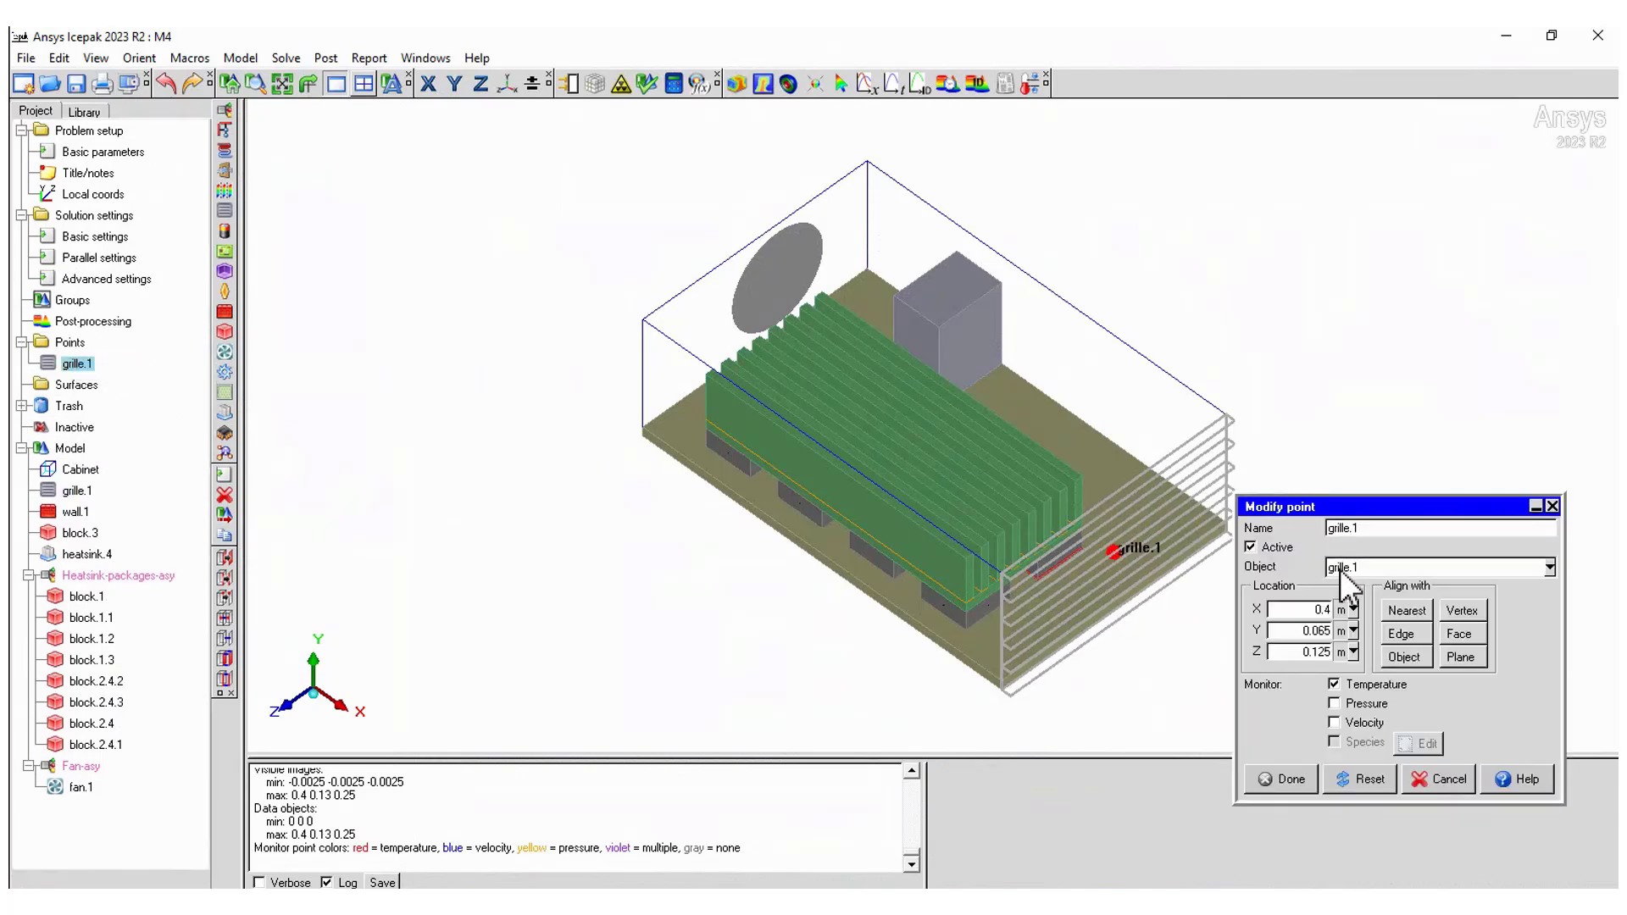
pyautogui.click(1287, 779)
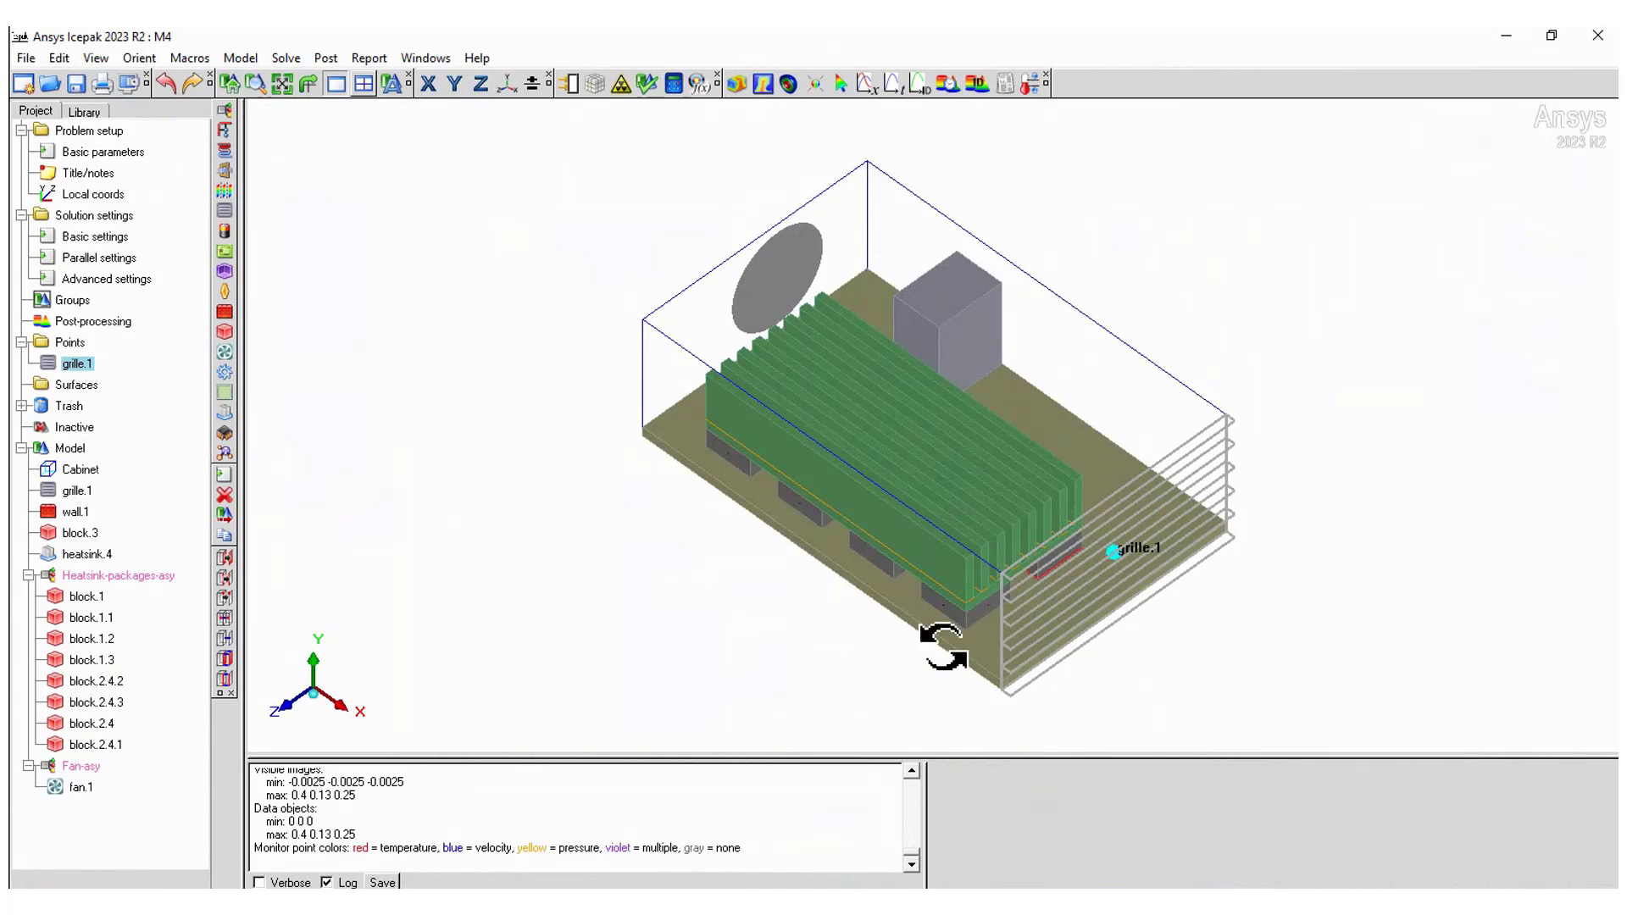
# - Review the basic solver settings and the basic, transient and advanced physics parameters
pyautogui.click(95, 237)
pyautogui.doubleClick(94, 239)
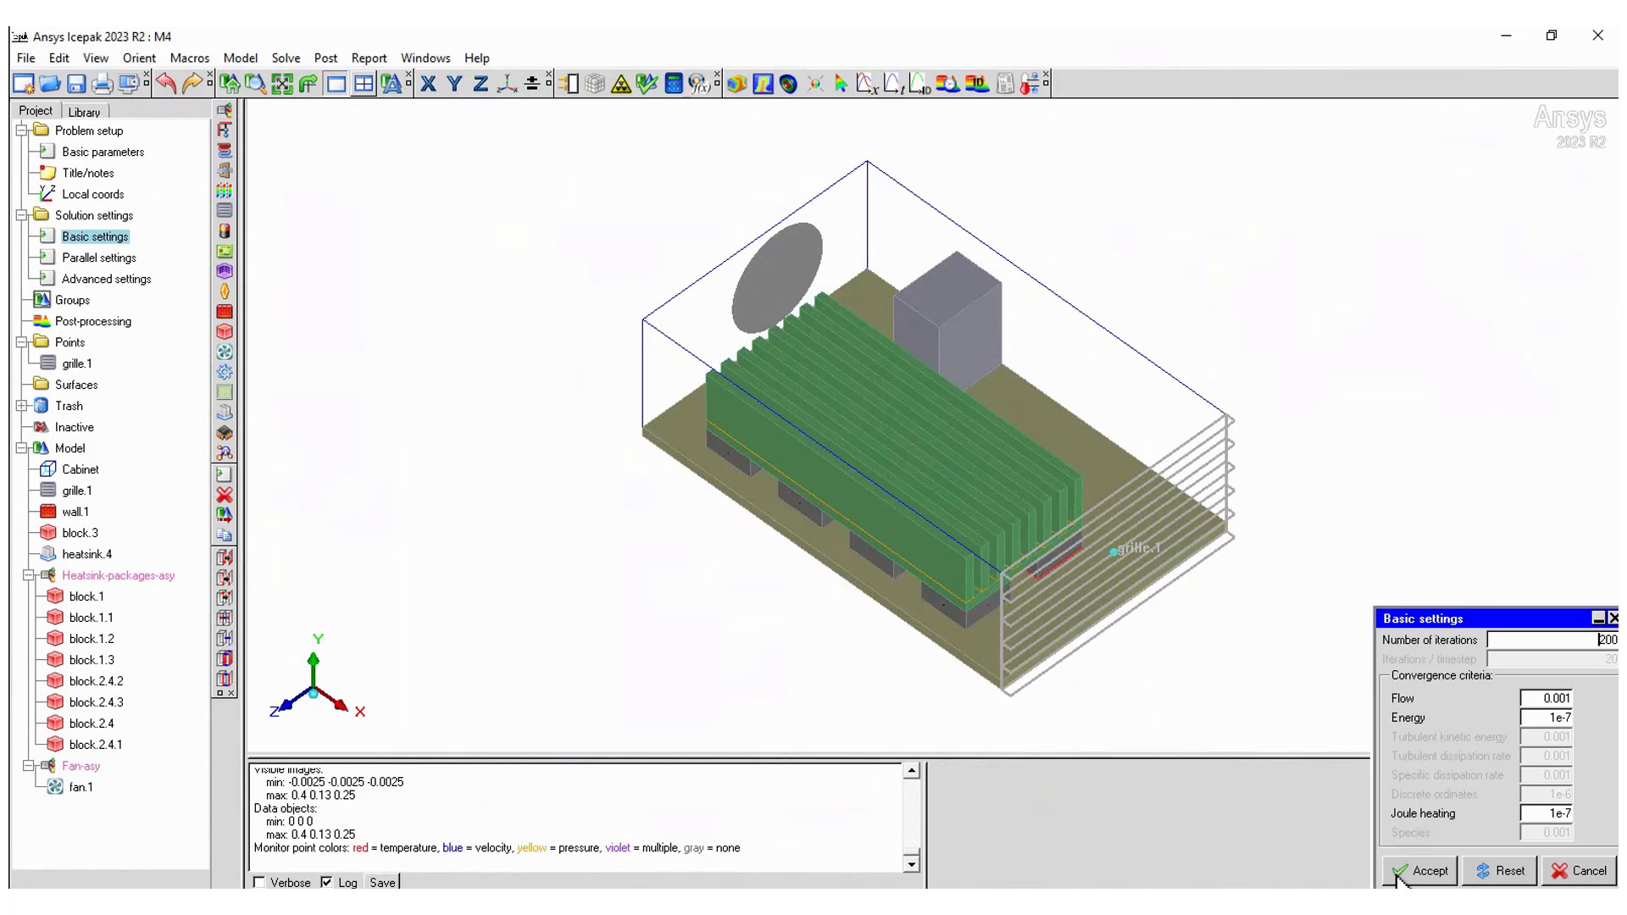
pyautogui.click(1397, 878)
pyautogui.doubleClick(128, 154)
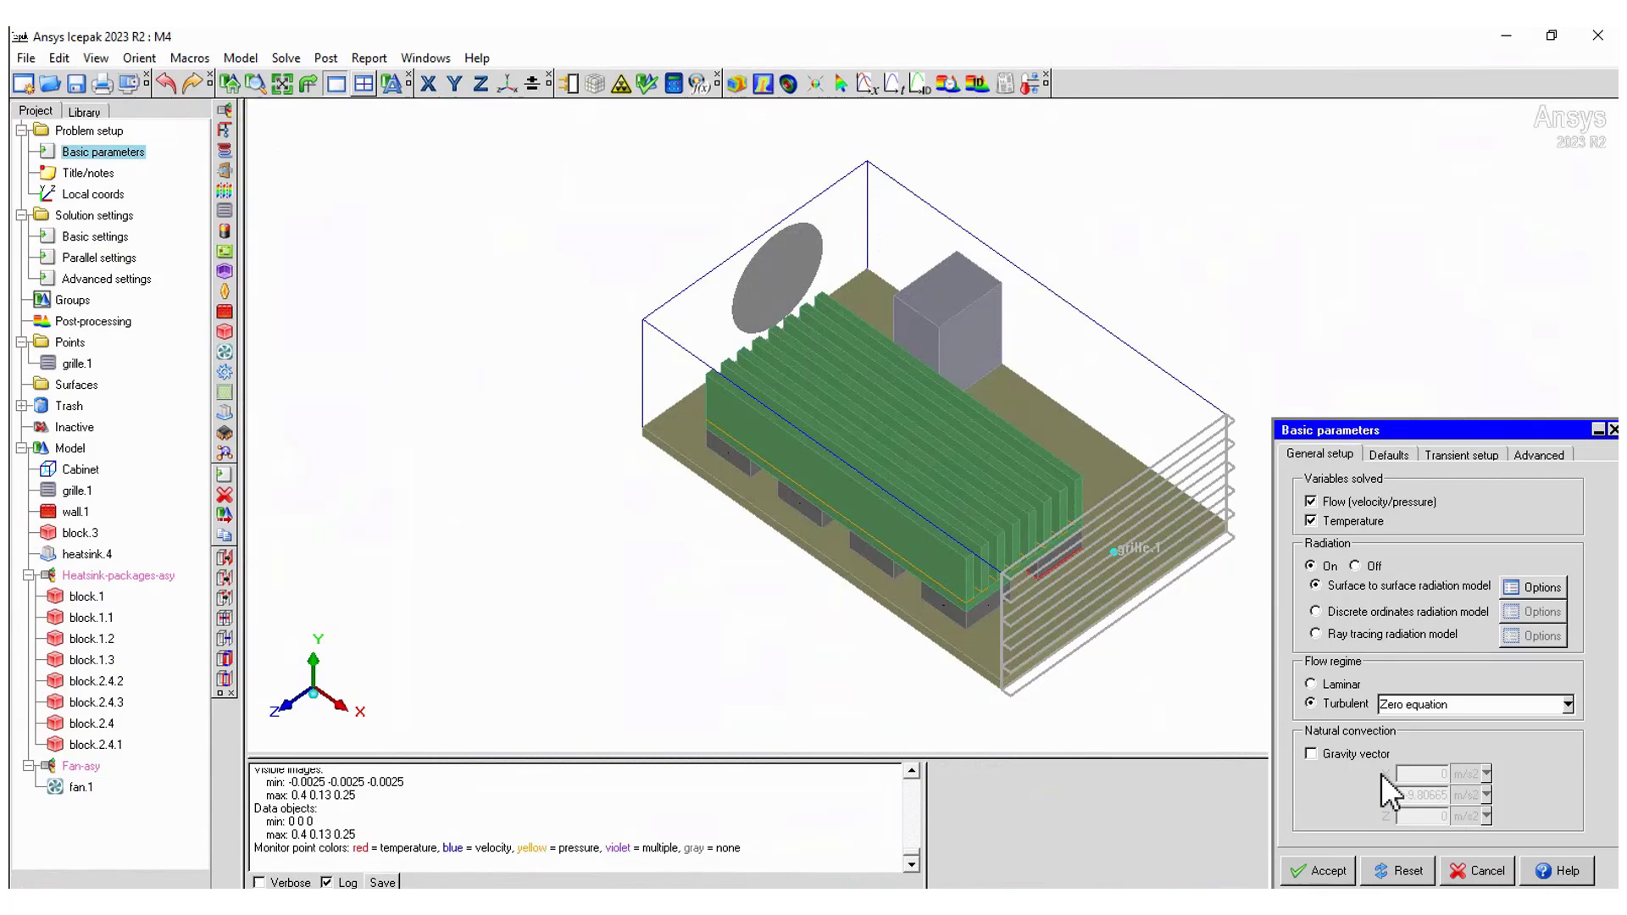
pyautogui.click(1389, 455)
pyautogui.click(1457, 453)
pyautogui.click(1539, 453)
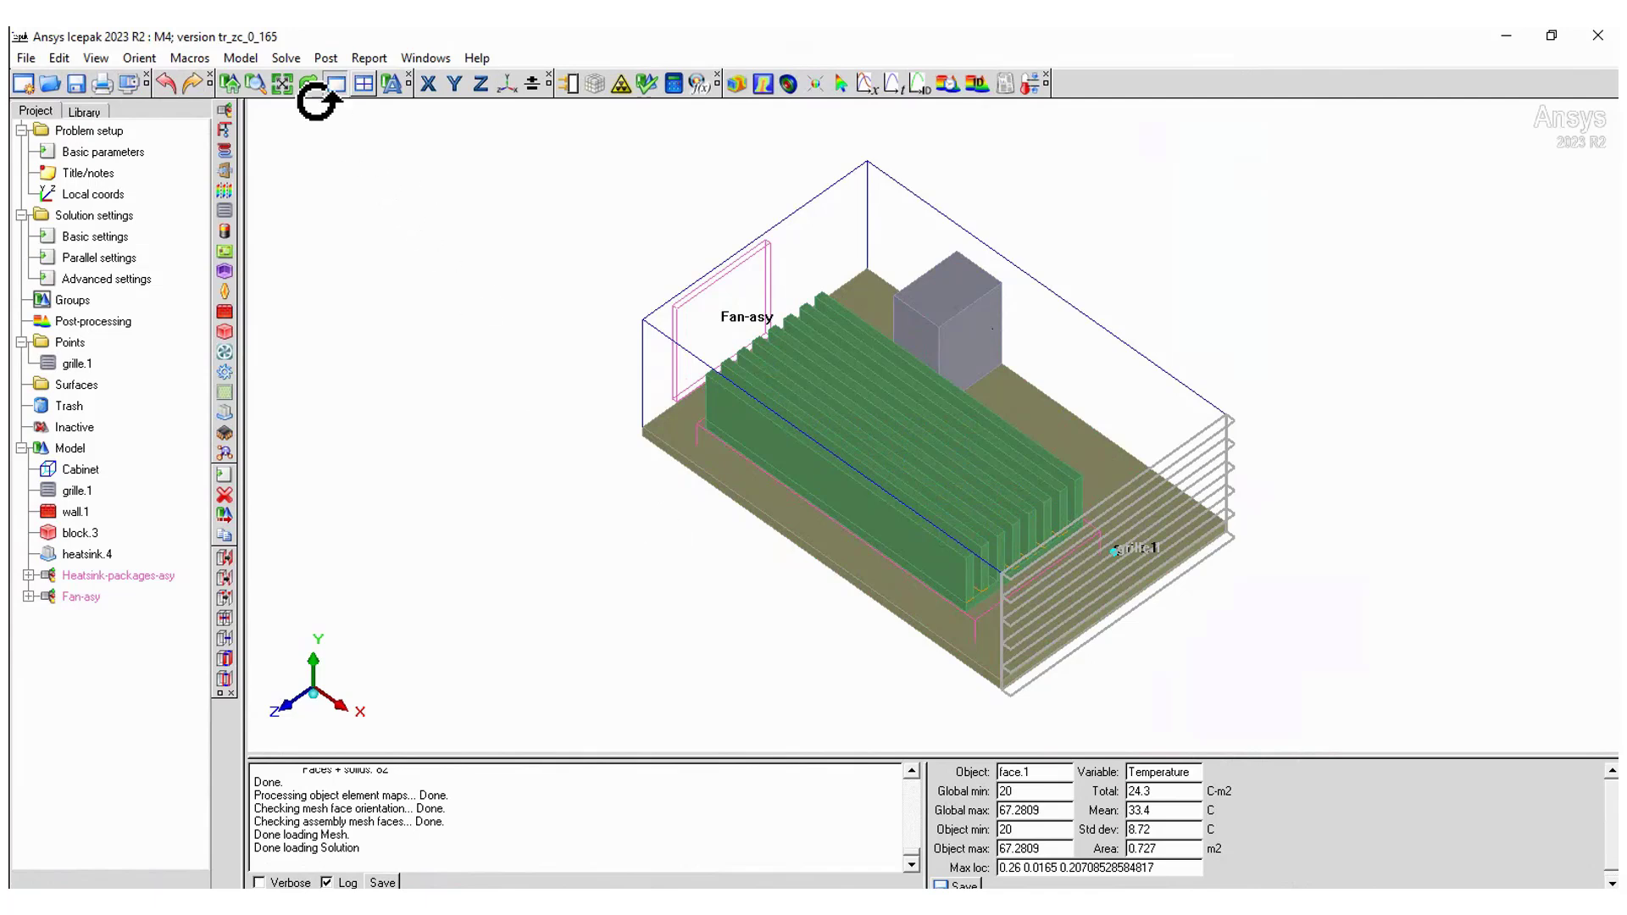
# - Run the optimization for all four zc trials, overwriting existing solutions, then close the plots
pyautogui.click(286, 58)
pyautogui.click(339, 144)
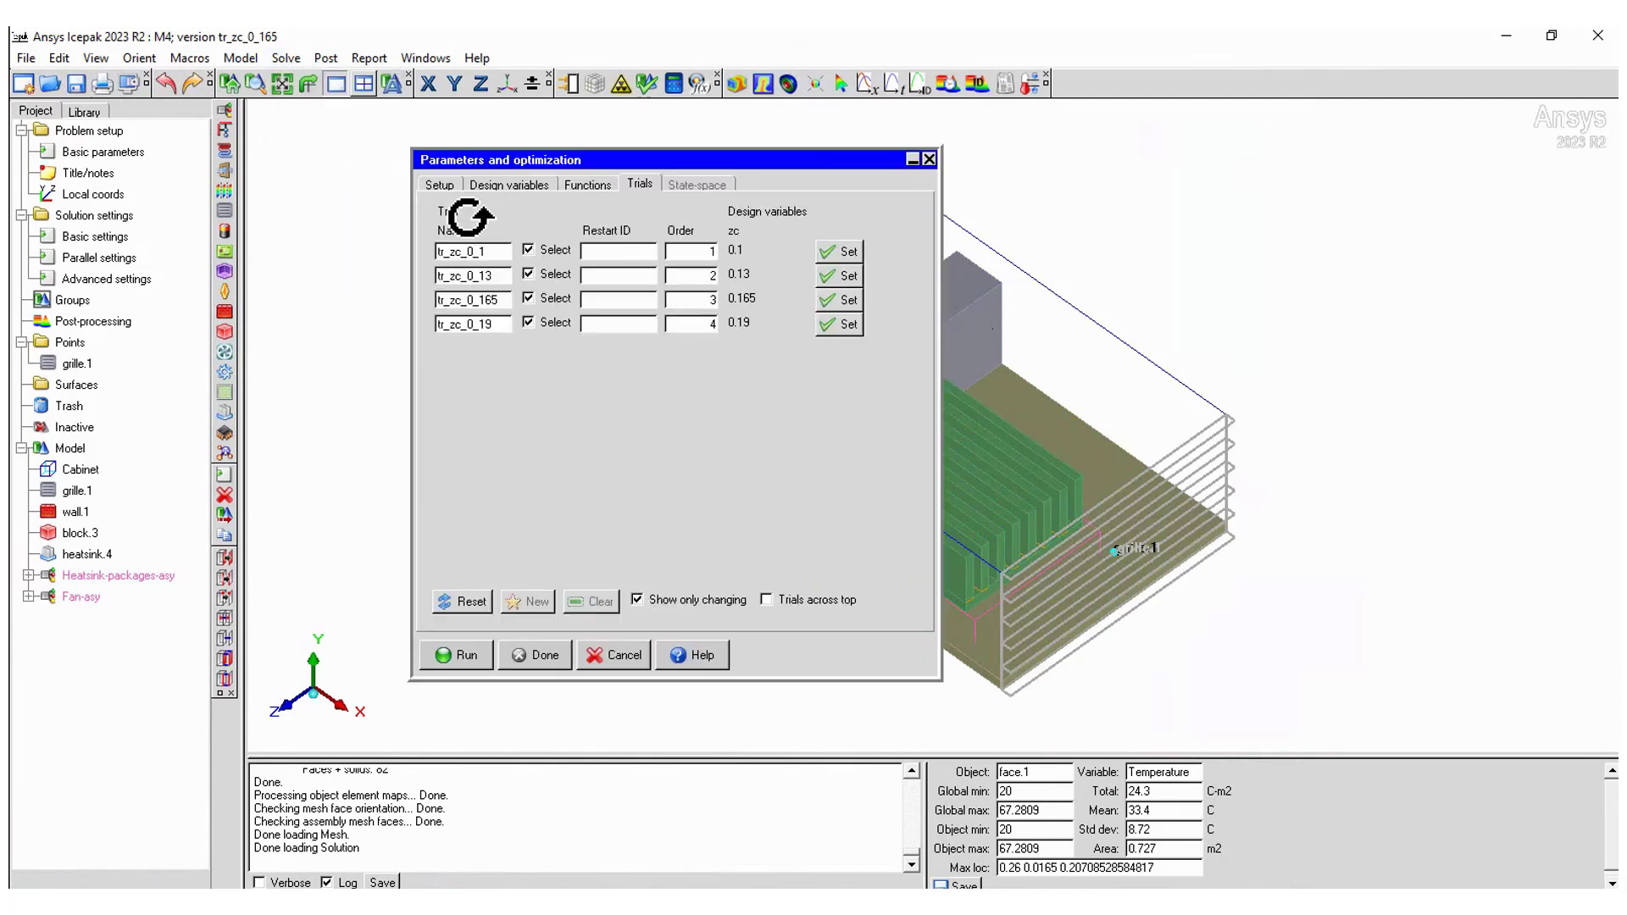
pyautogui.click(463, 655)
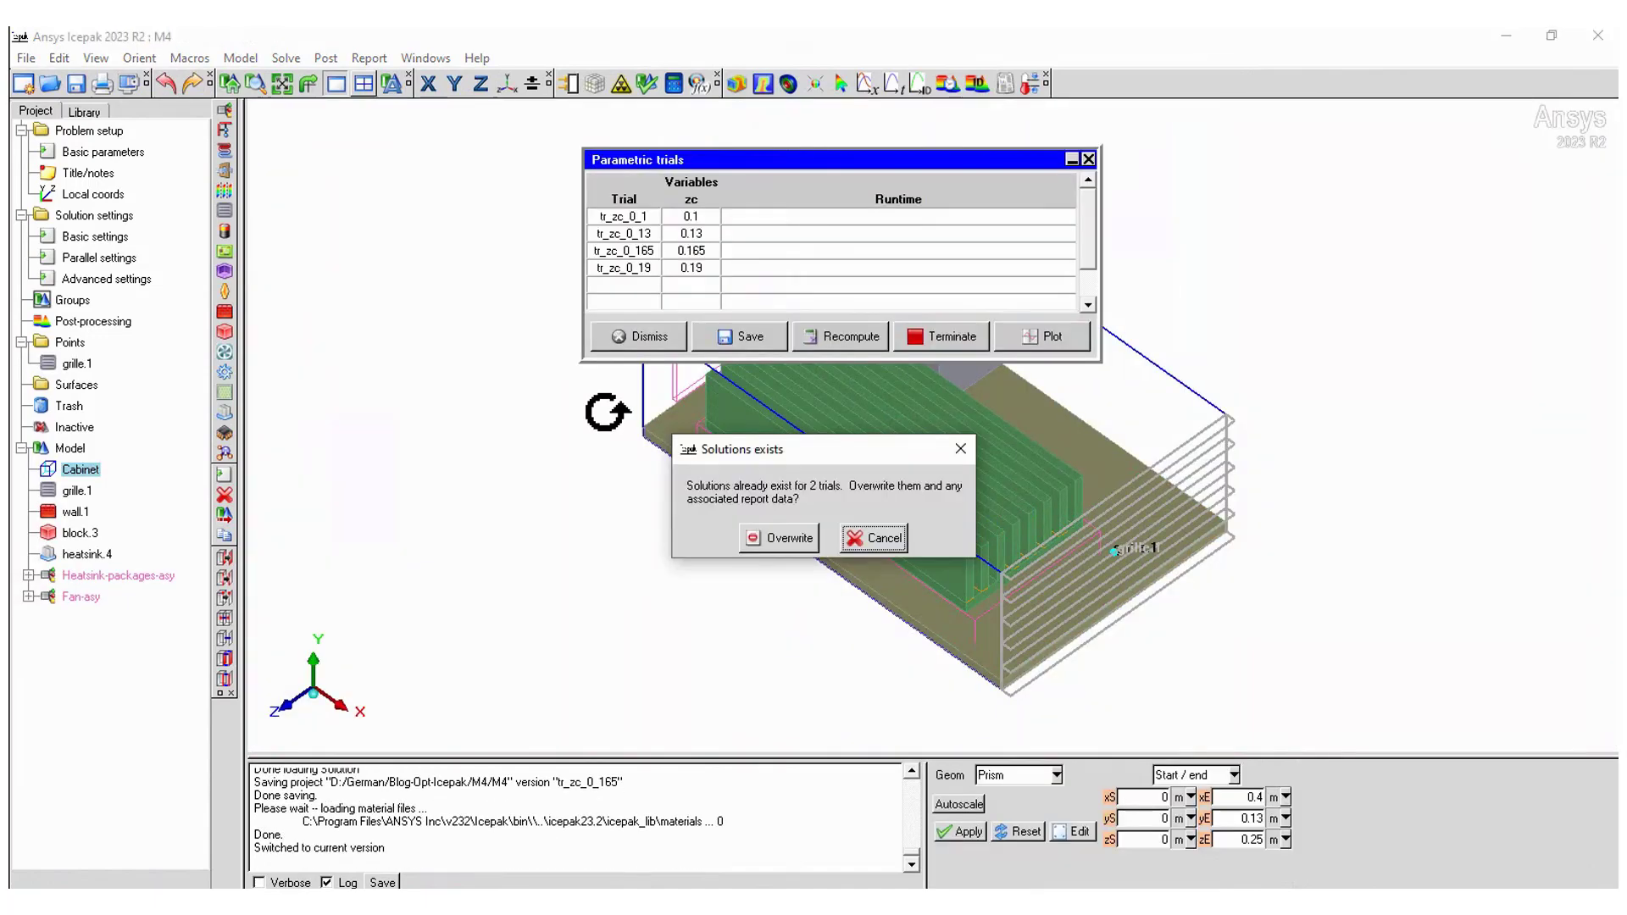
pyautogui.click(767, 537)
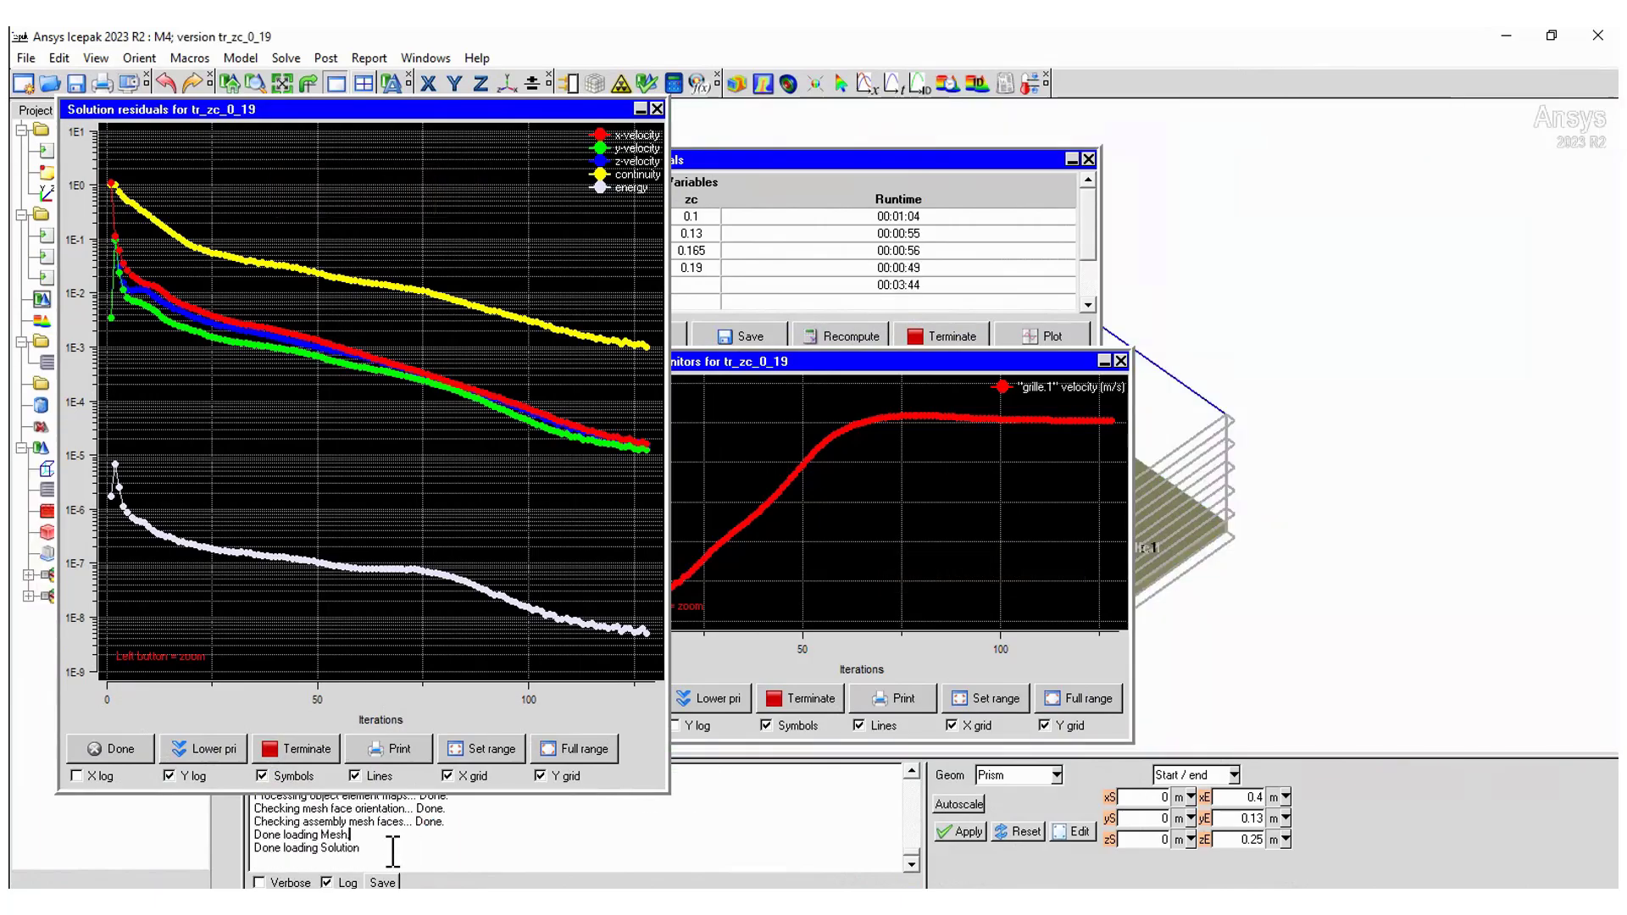
pyautogui.click(1121, 361)
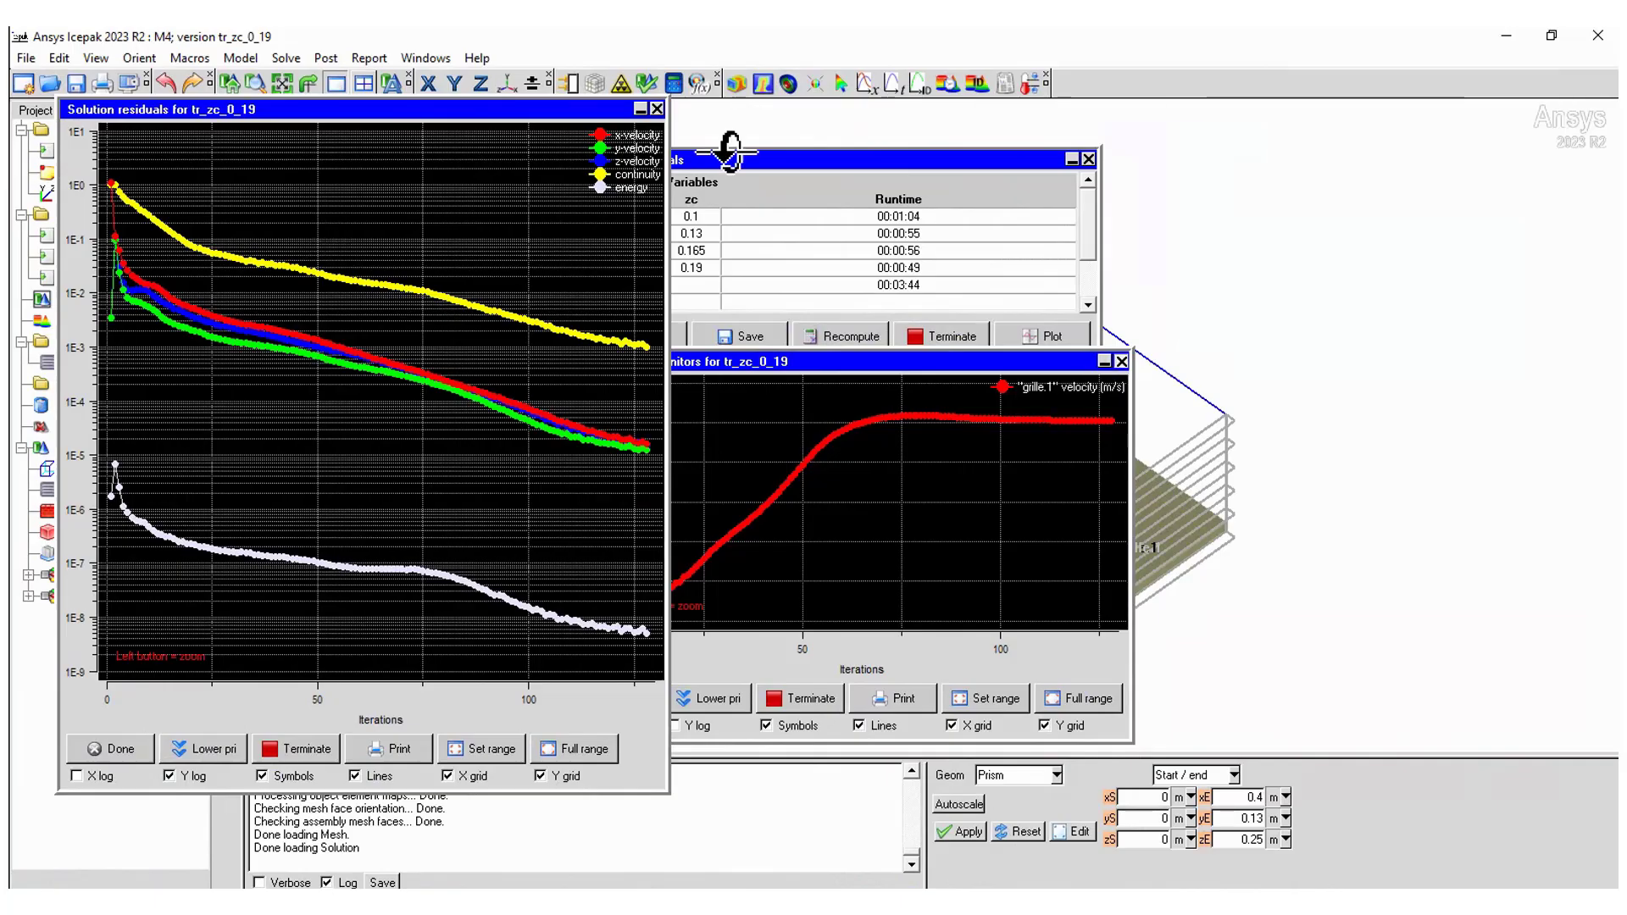
pyautogui.click(657, 109)
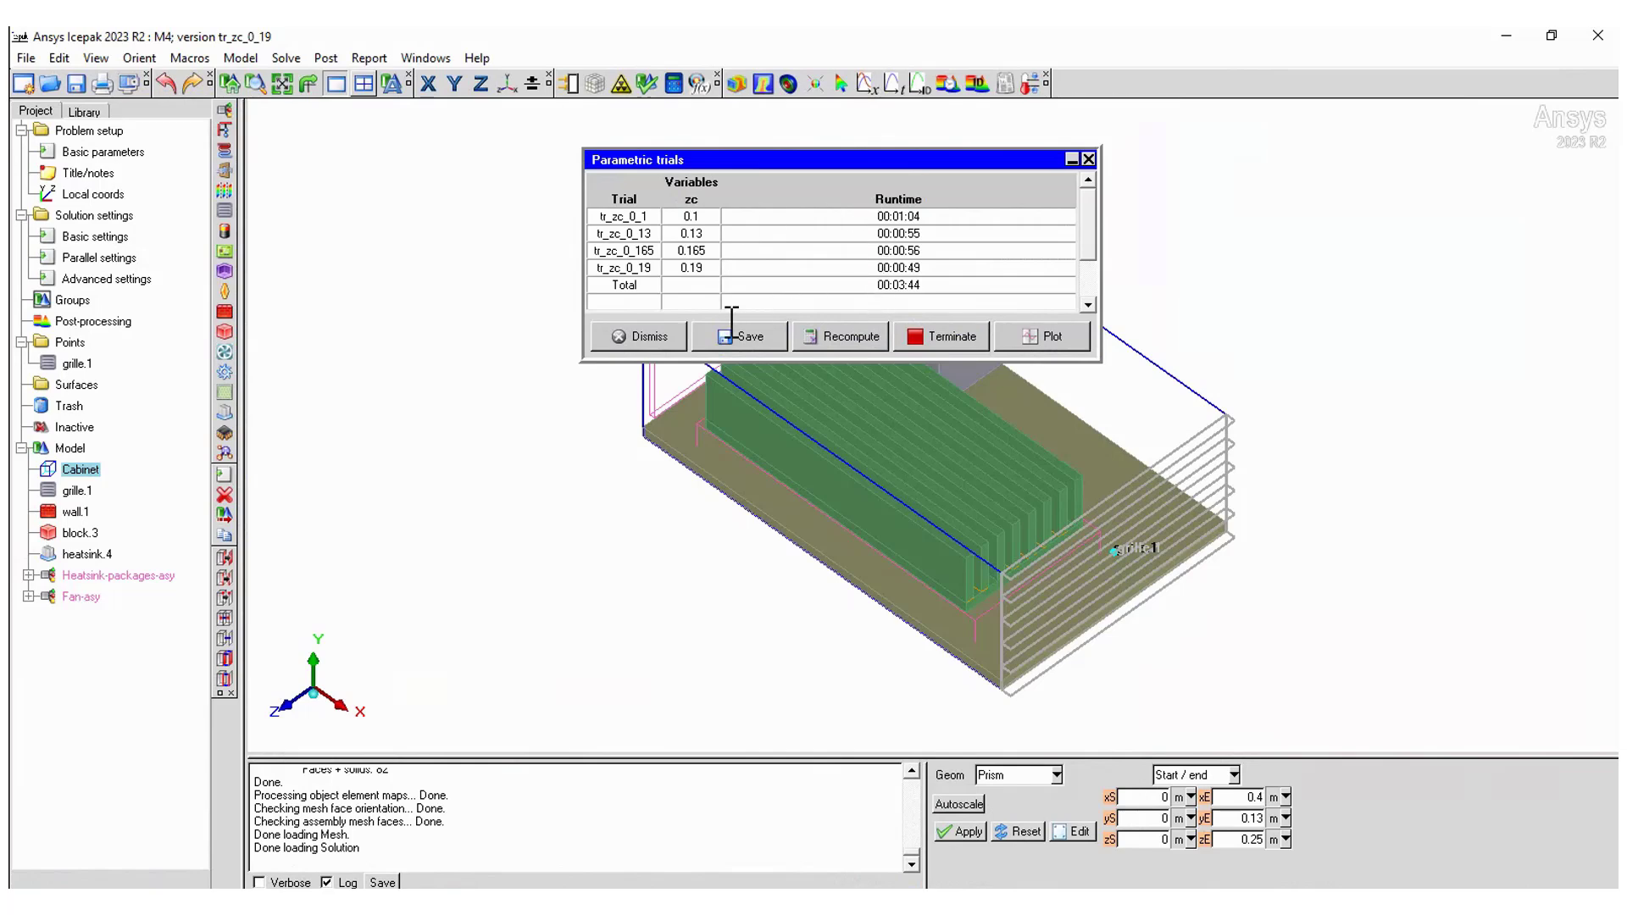
# - Close the trials summary and load the tr_zc_0_1 solution
pyautogui.click(670, 339)
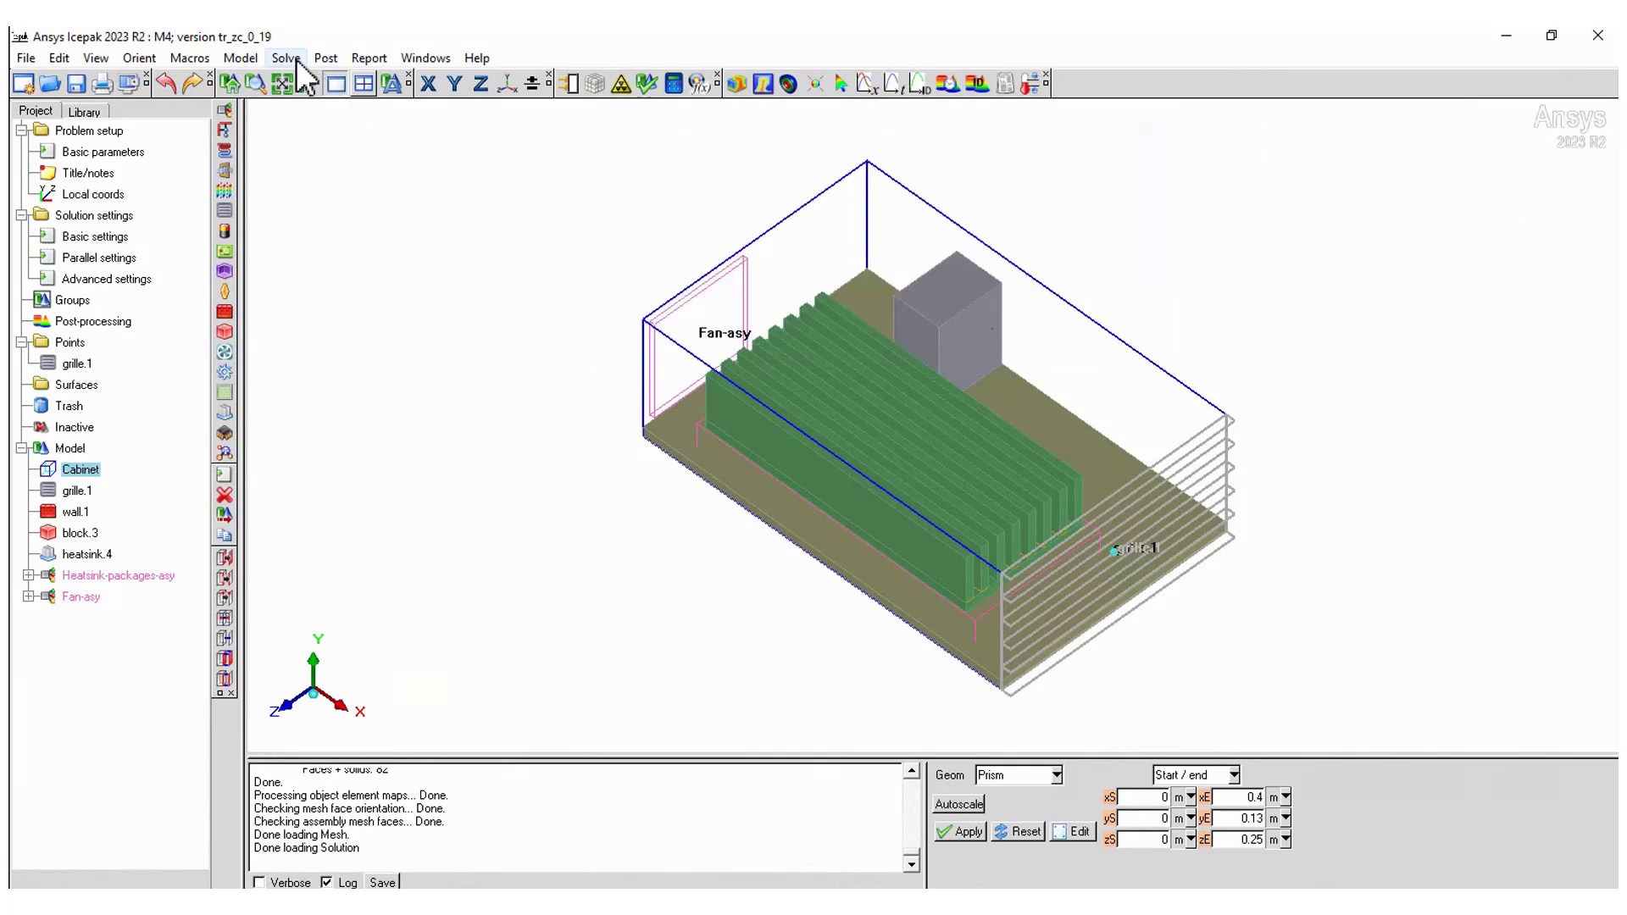
pyautogui.click(326, 57)
pyautogui.click(397, 350)
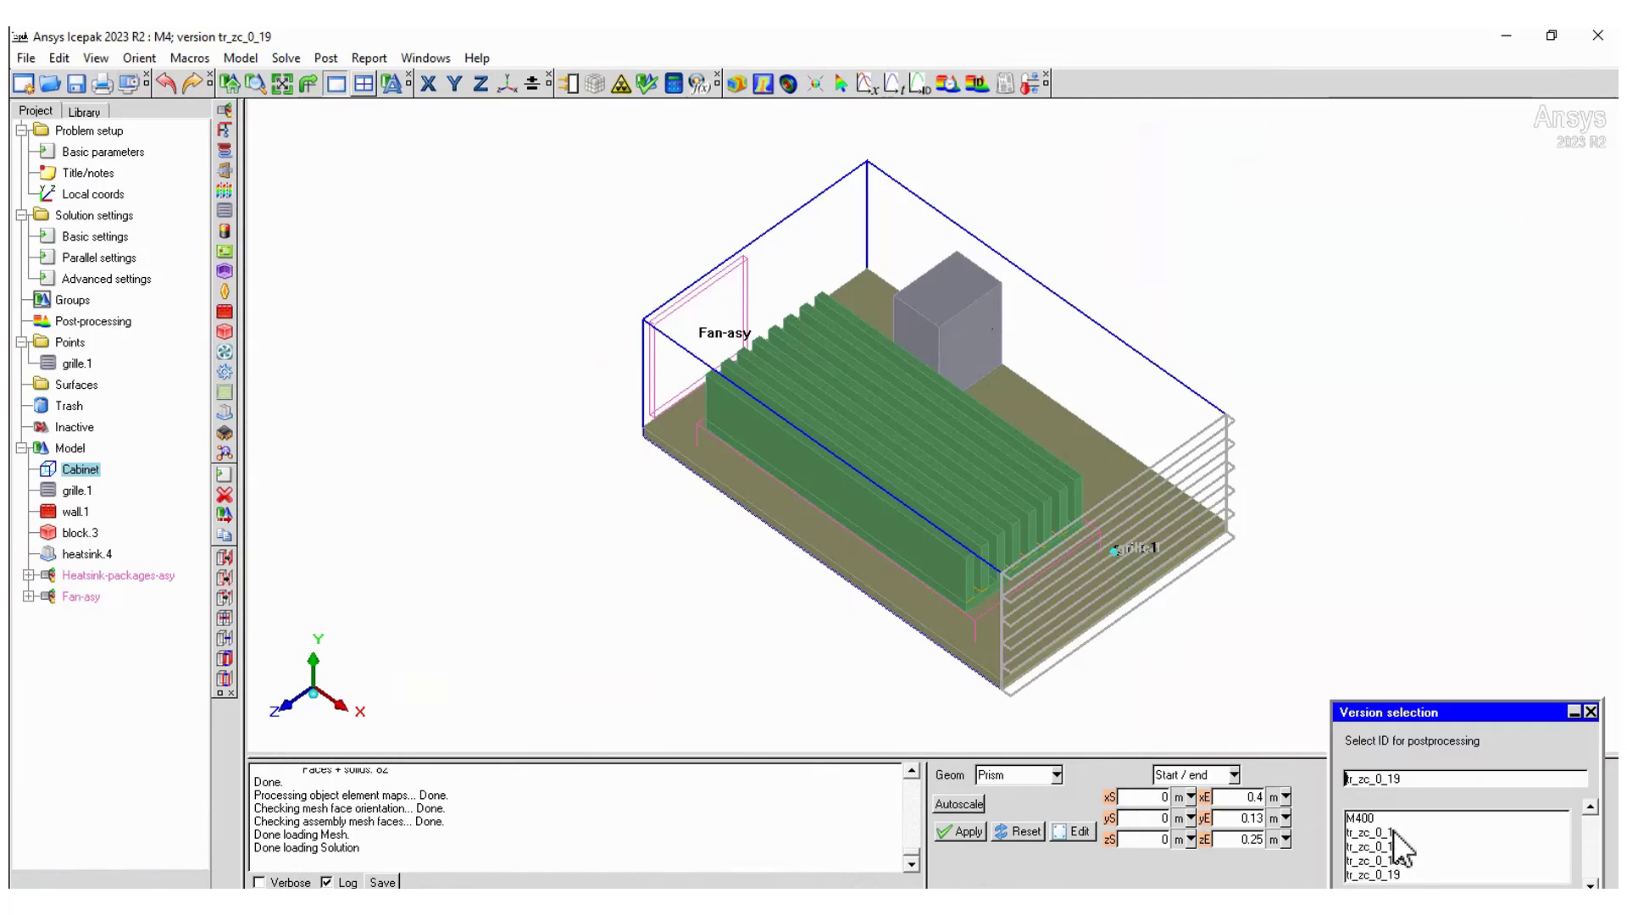
pyautogui.doubleClick(1394, 833)
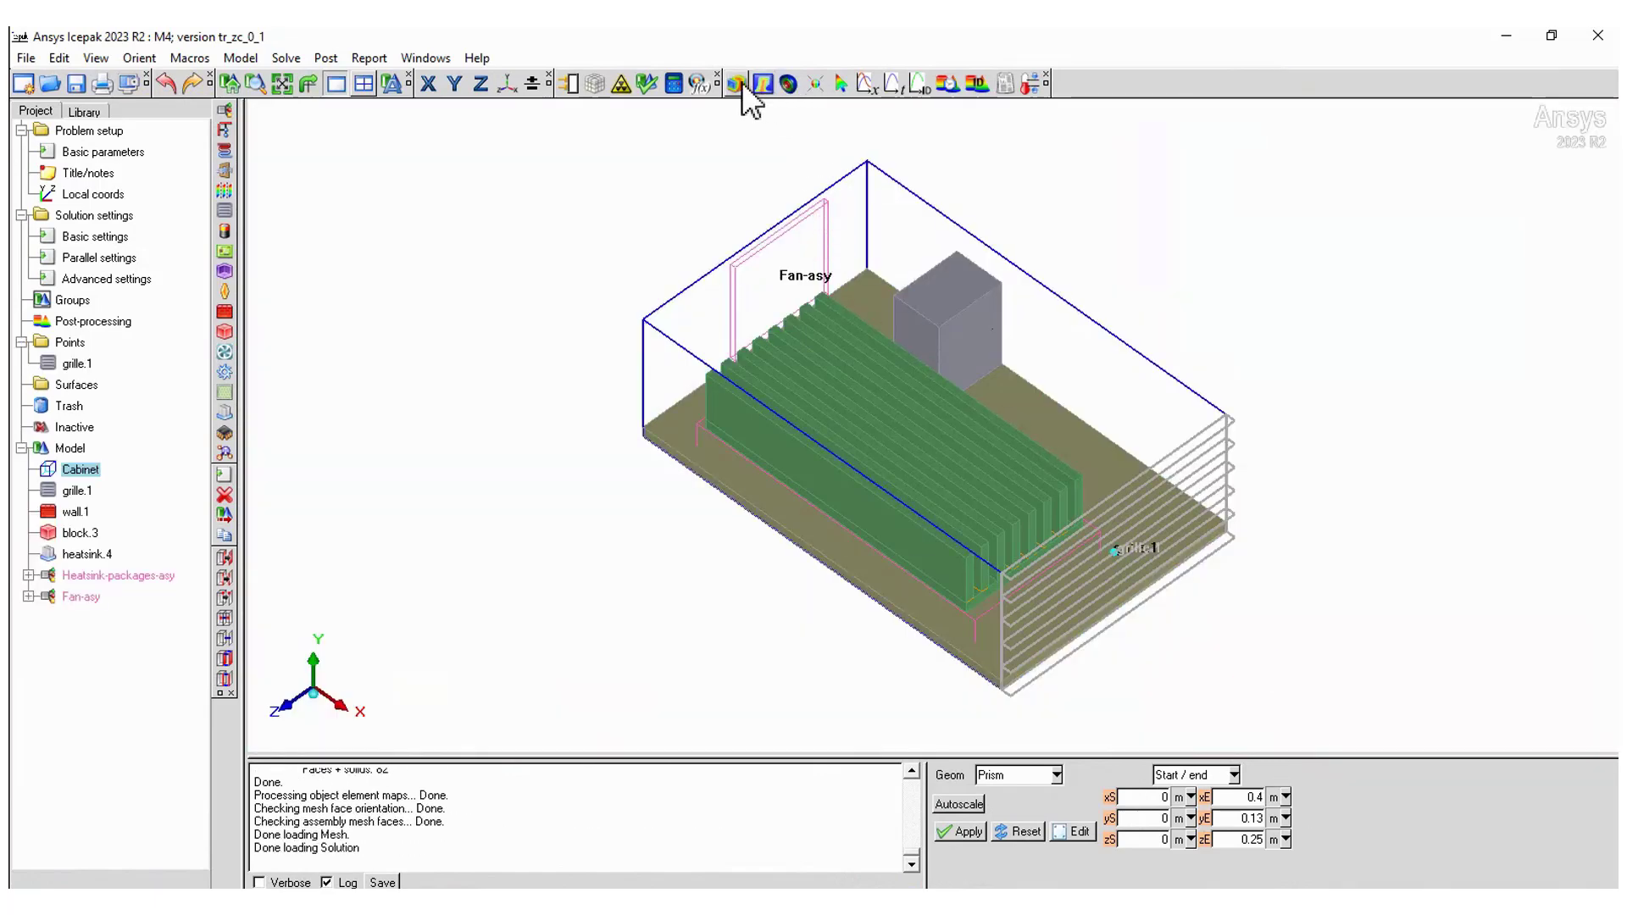
# - Create an object face plot on grille.1, the heatsink assembly and other objects with temperature contours
pyautogui.click(743, 85)
pyautogui.click(1537, 537)
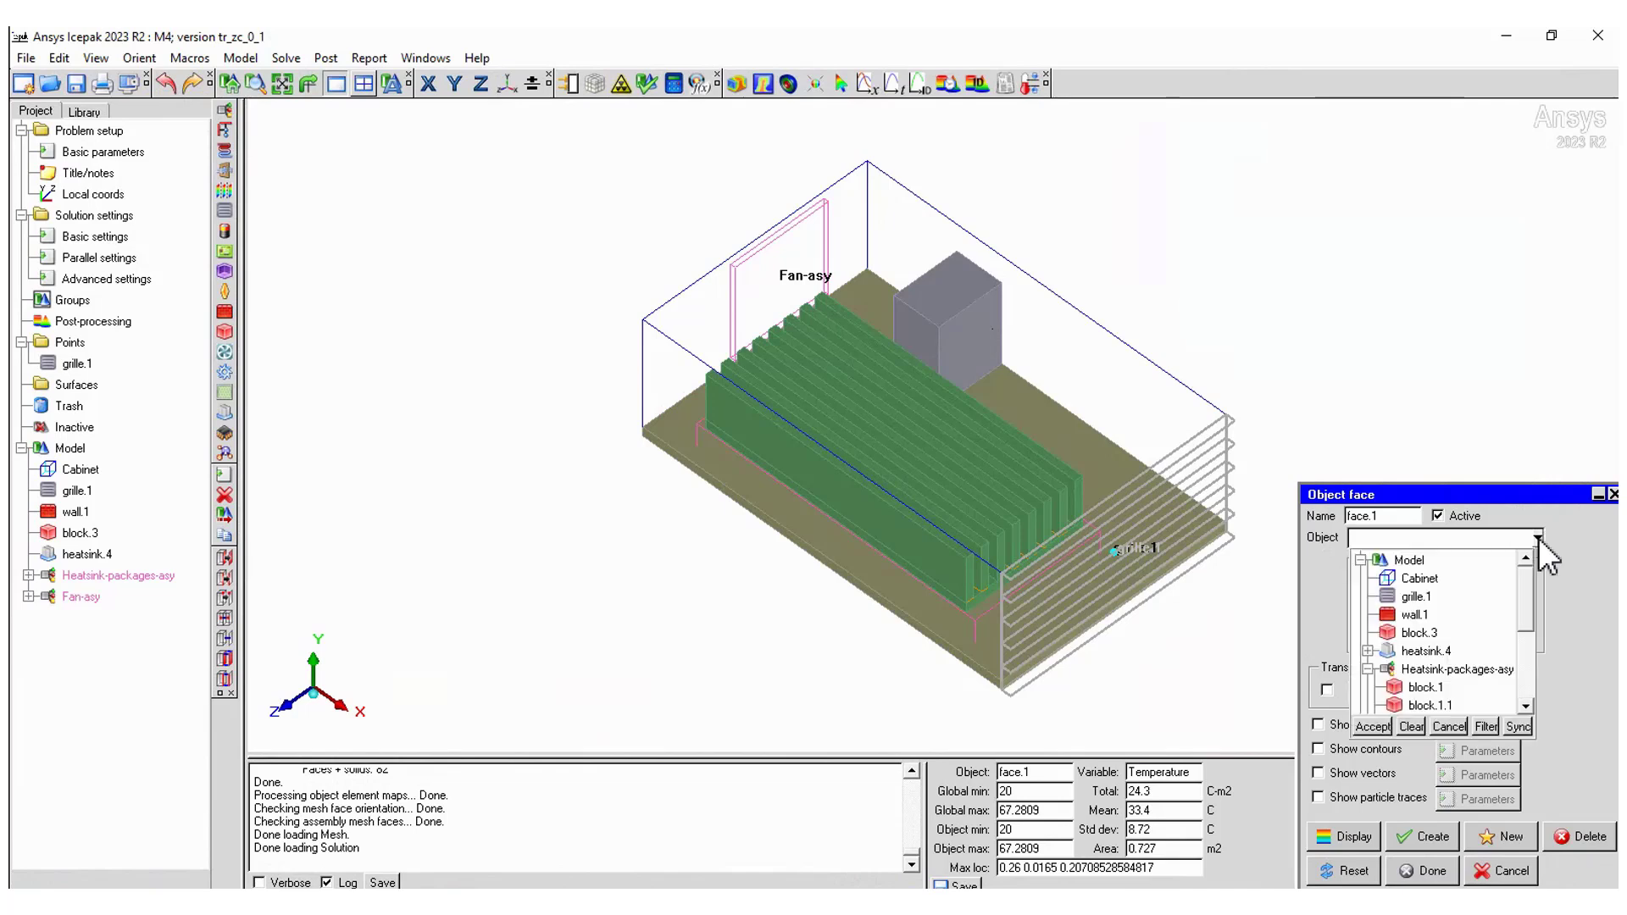
pyautogui.click(1424, 598)
pyautogui.click(1420, 633)
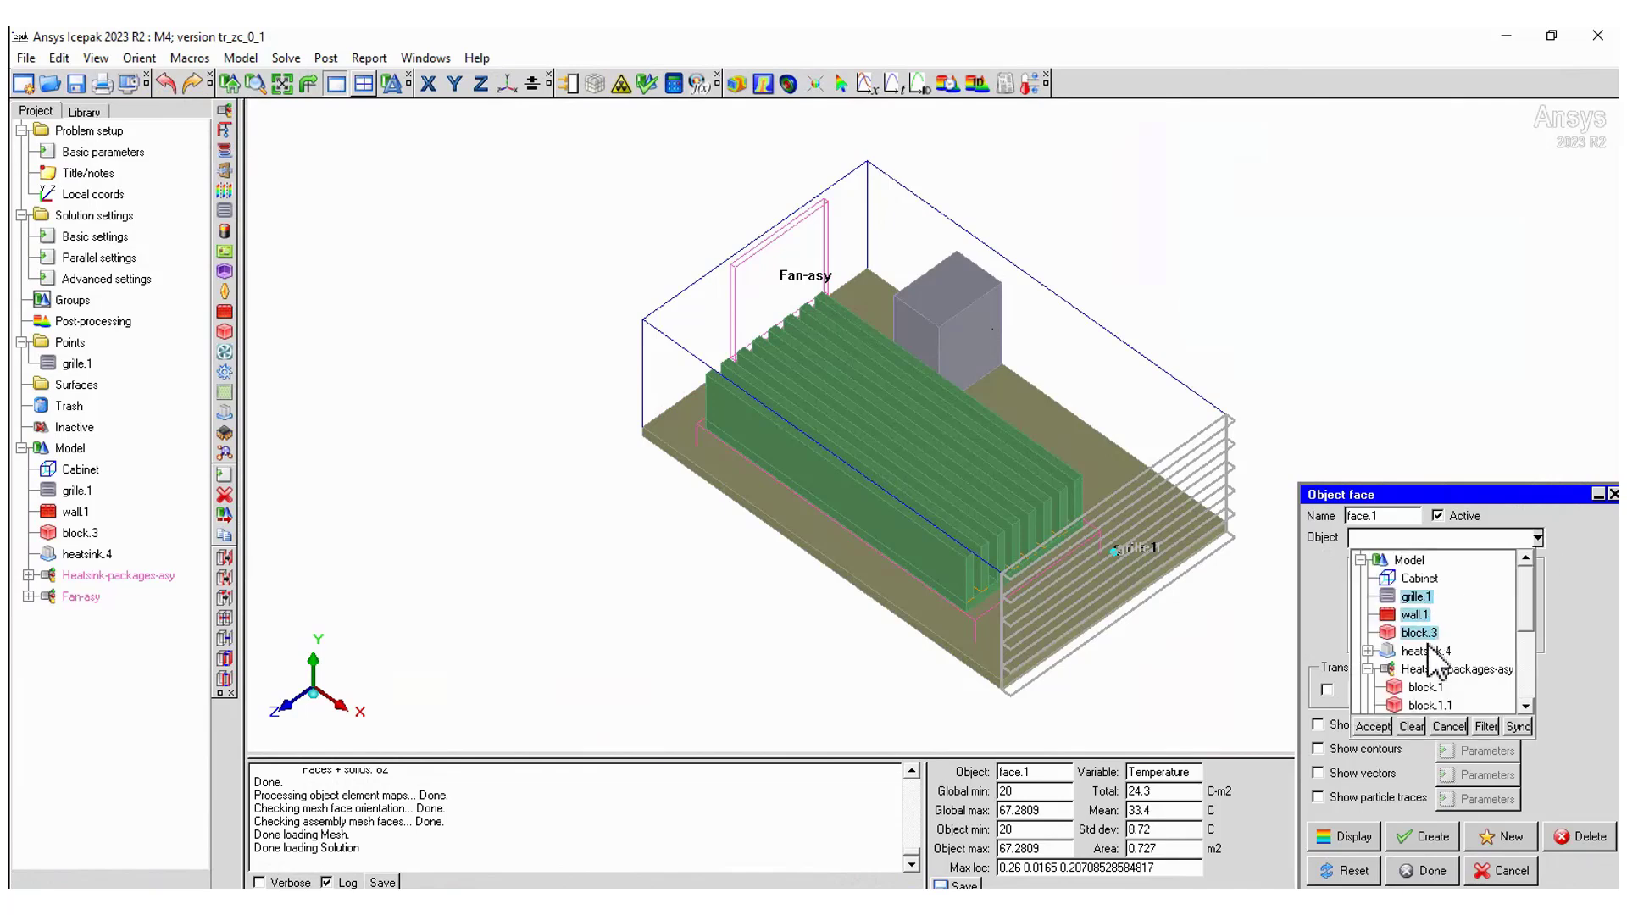
pyautogui.click(1424, 651)
pyautogui.click(1441, 670)
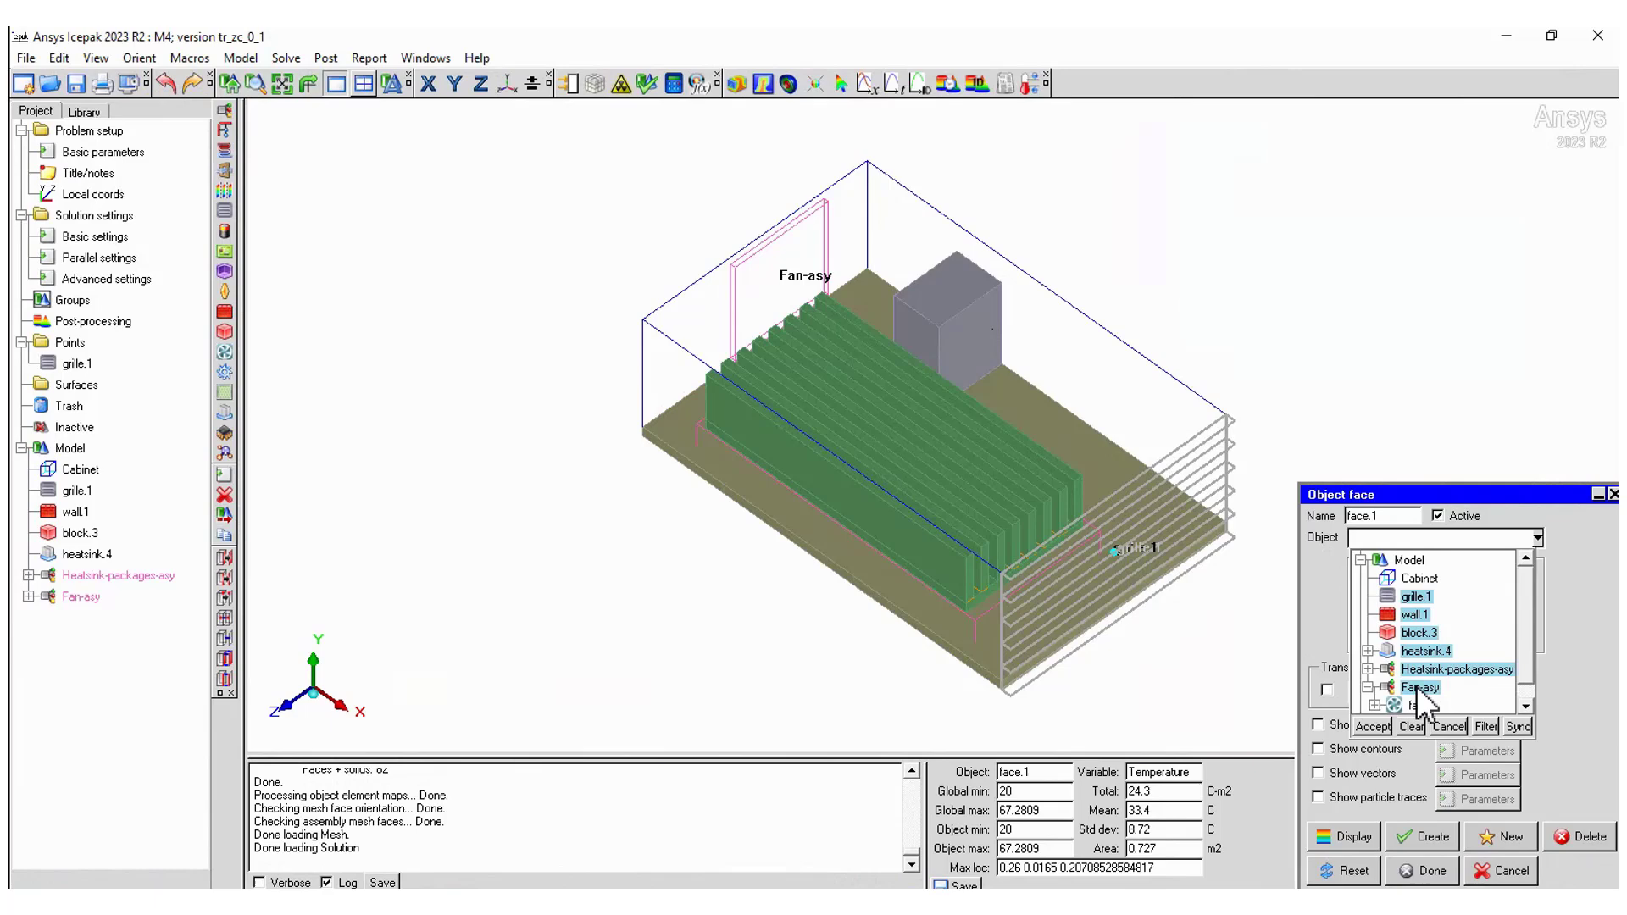
pyautogui.click(1373, 727)
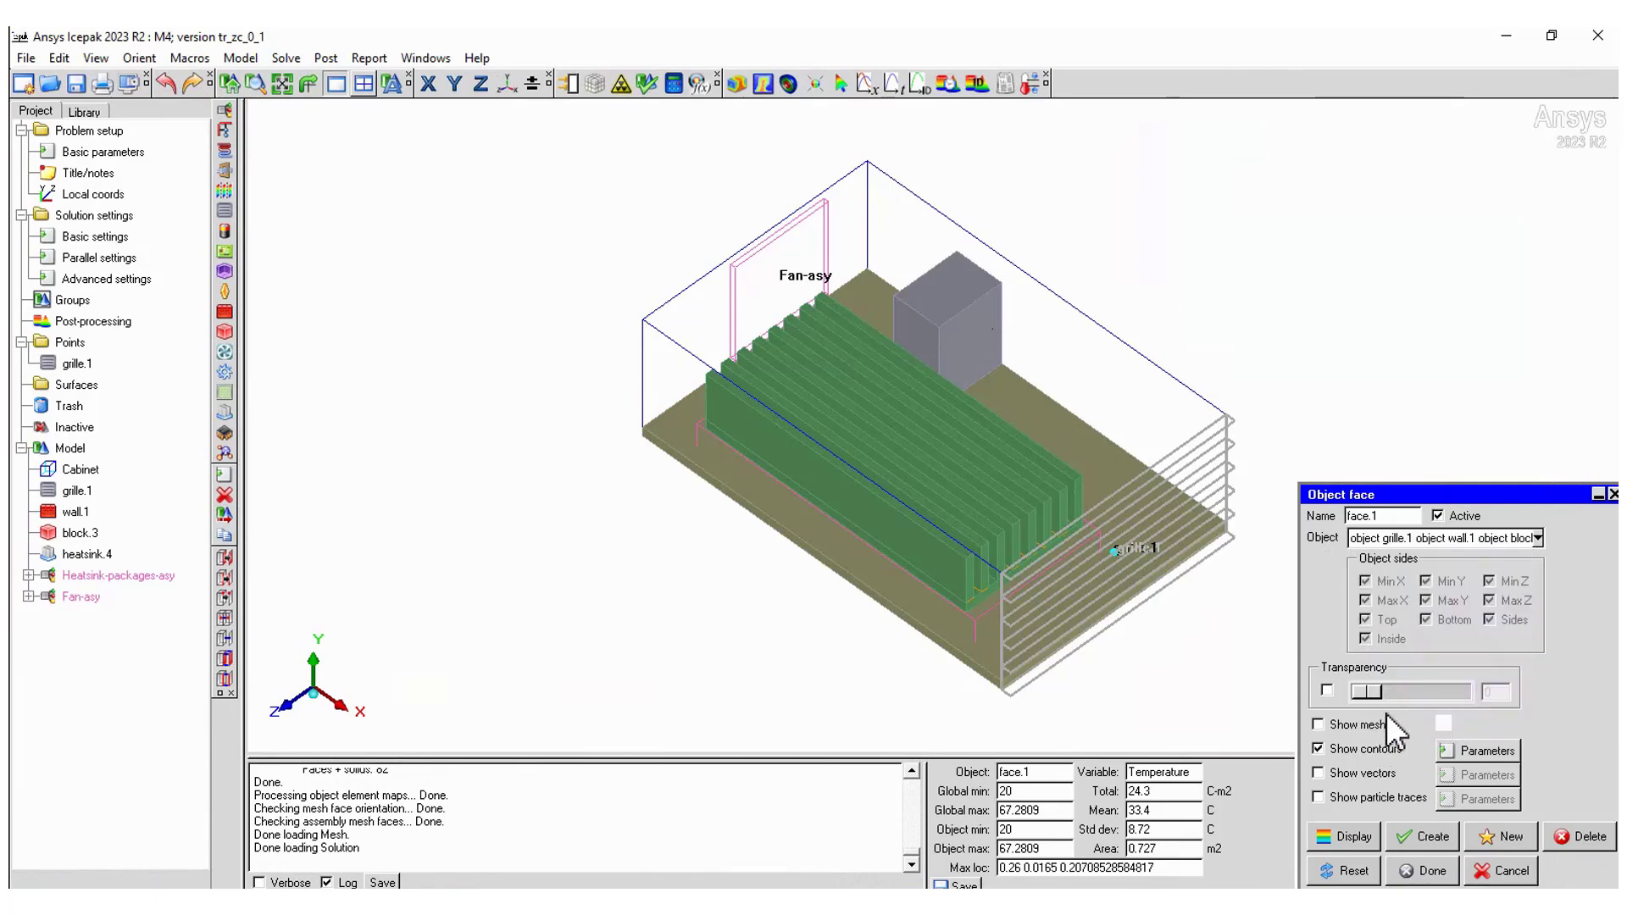
pyautogui.click(1475, 749)
pyautogui.click(1294, 867)
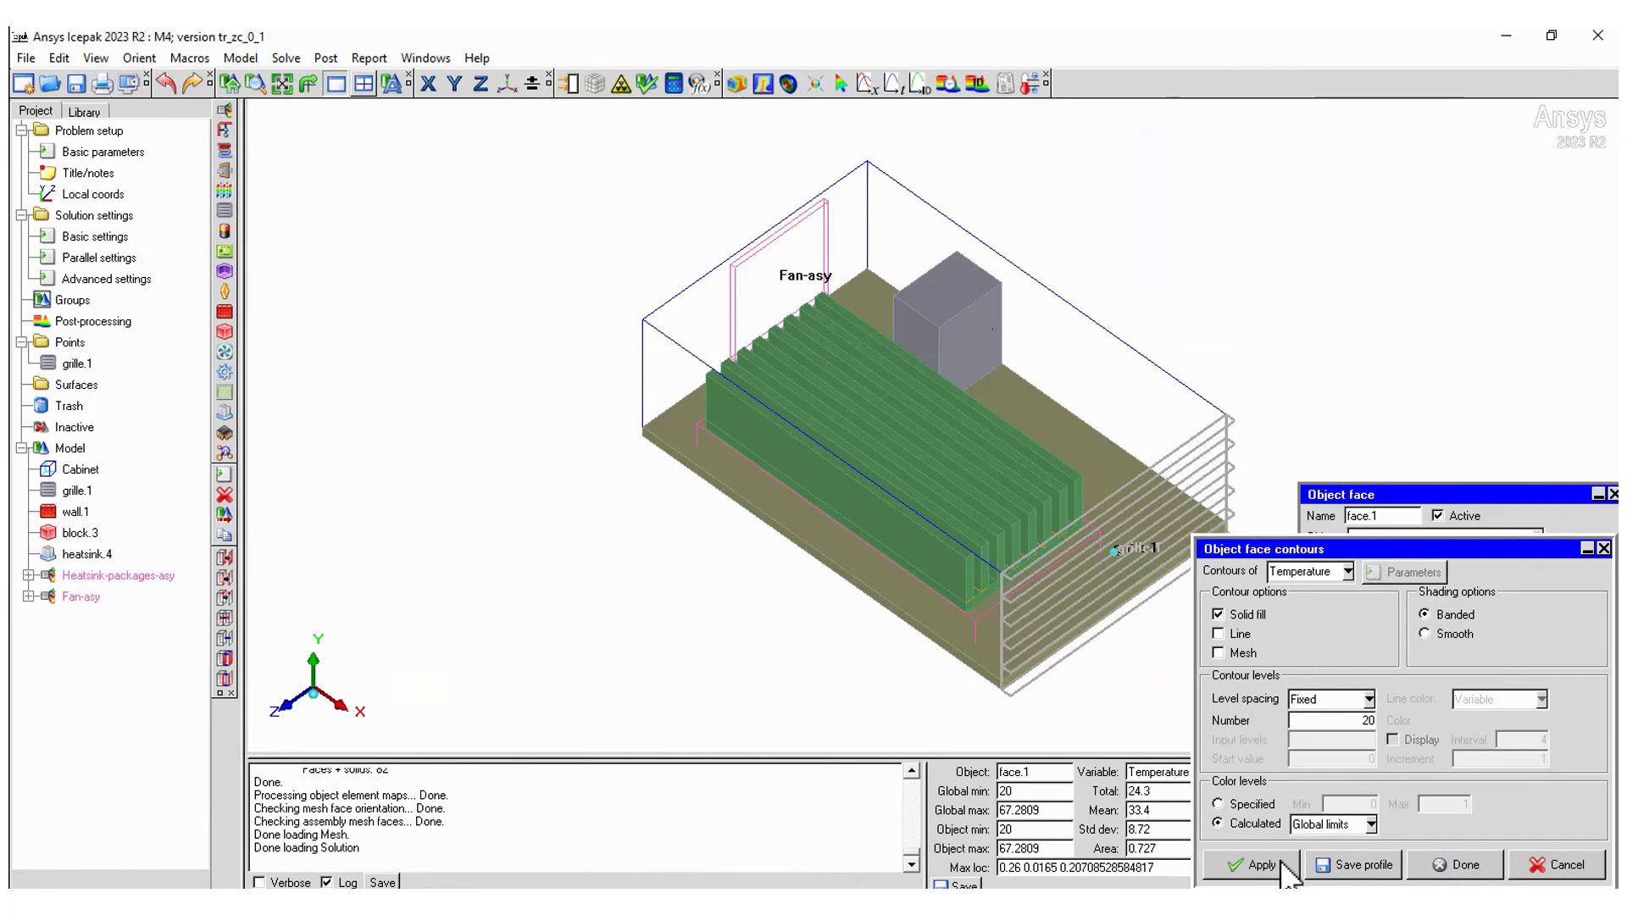
pyautogui.click(1449, 868)
pyautogui.click(1432, 870)
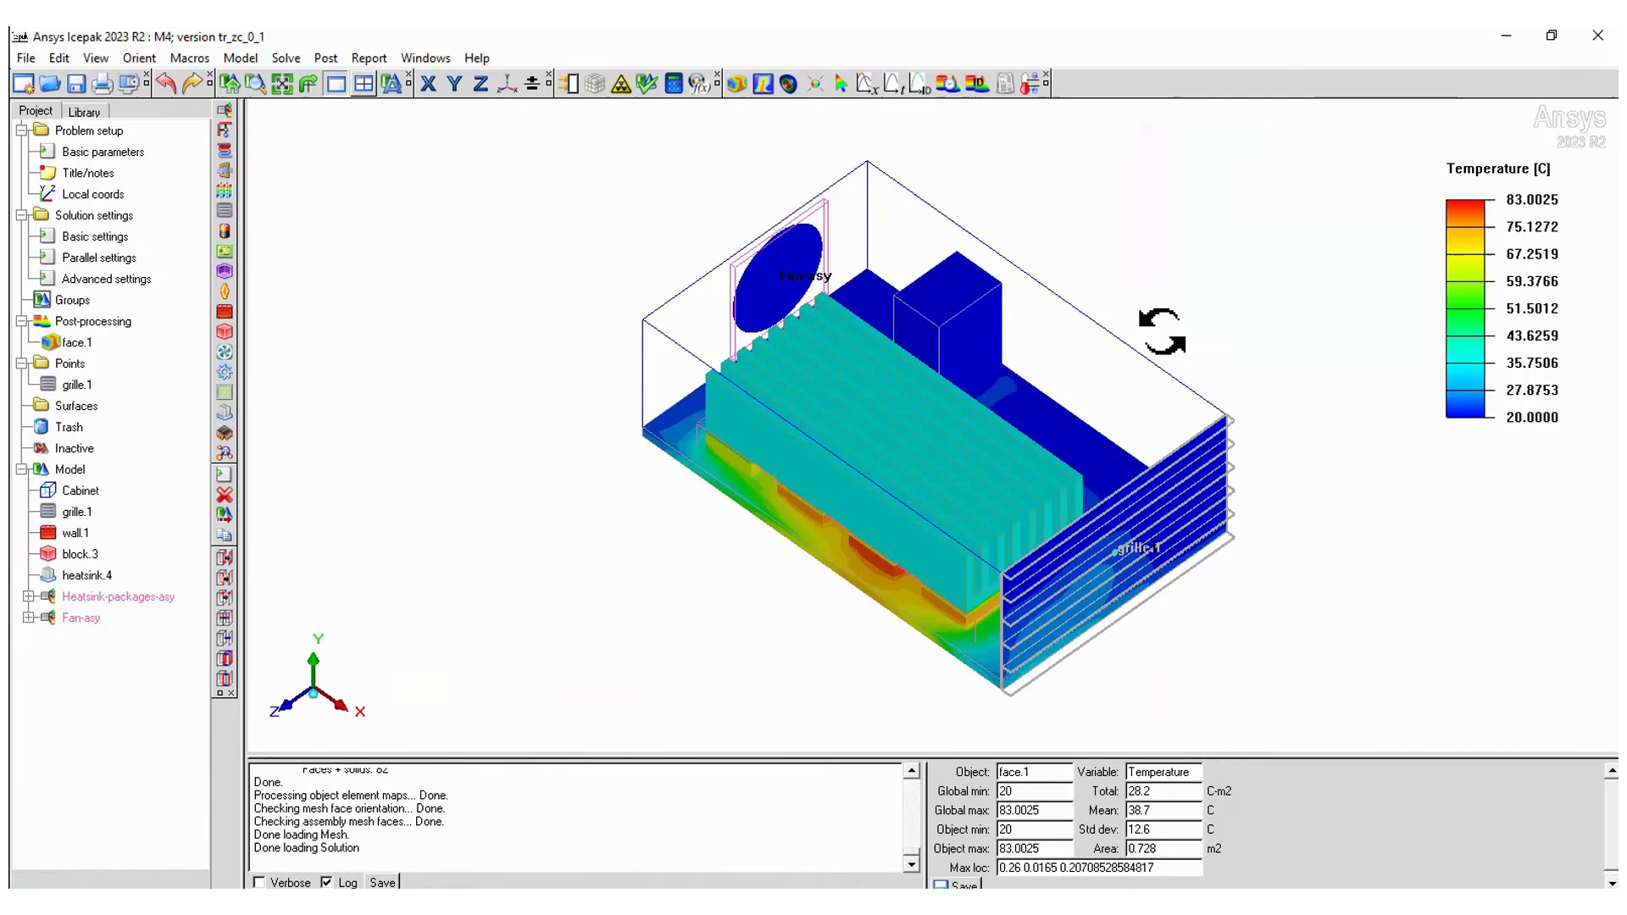
# - Load the tr_zc_0_13 solution to show its face temperature contours
pyautogui.click(325, 60)
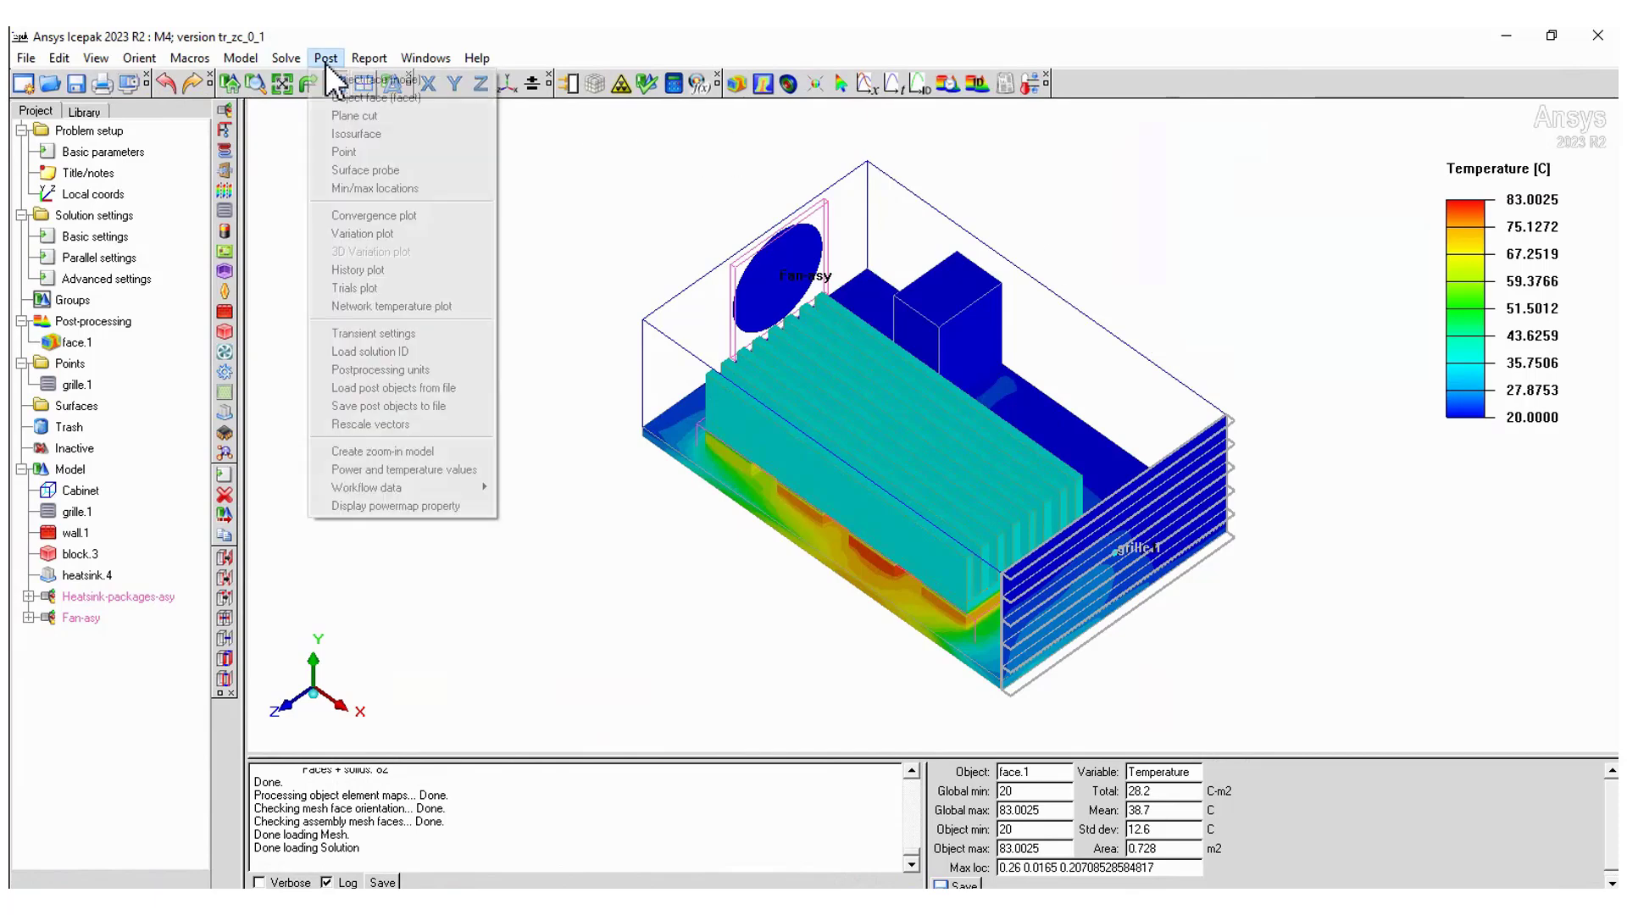
pyautogui.click(370, 351)
pyautogui.click(1399, 846)
pyautogui.doubleClick(1398, 846)
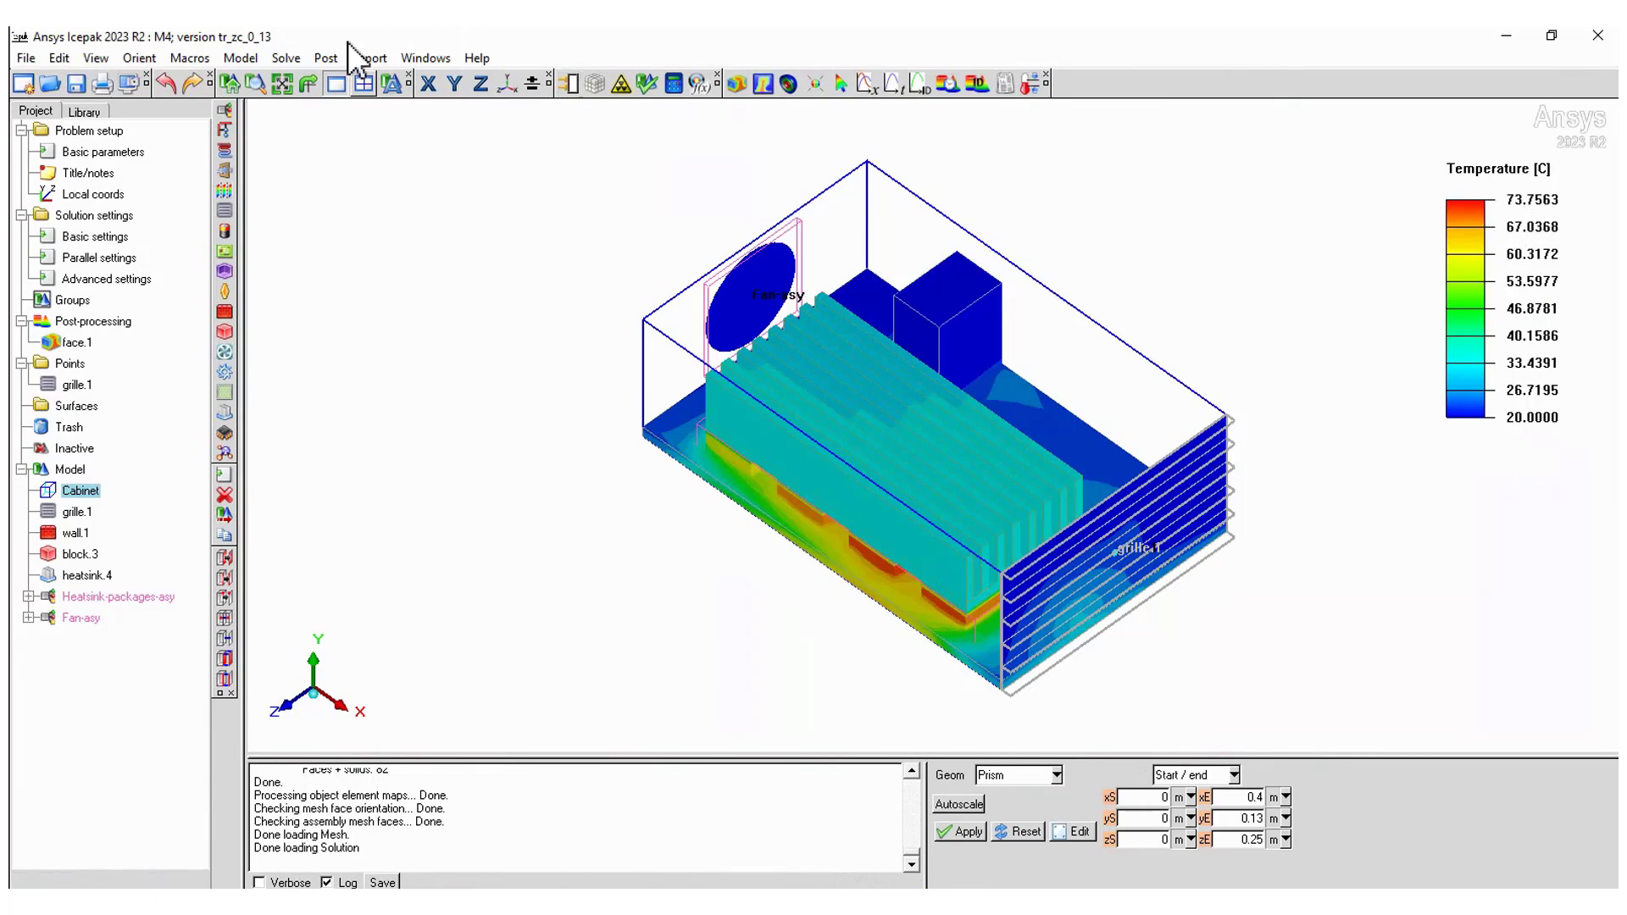
# - Load the tr_zc_0_165 solution, then bring up the solution chooser again
pyautogui.click(300, 60)
pyautogui.moveTo(325, 58)
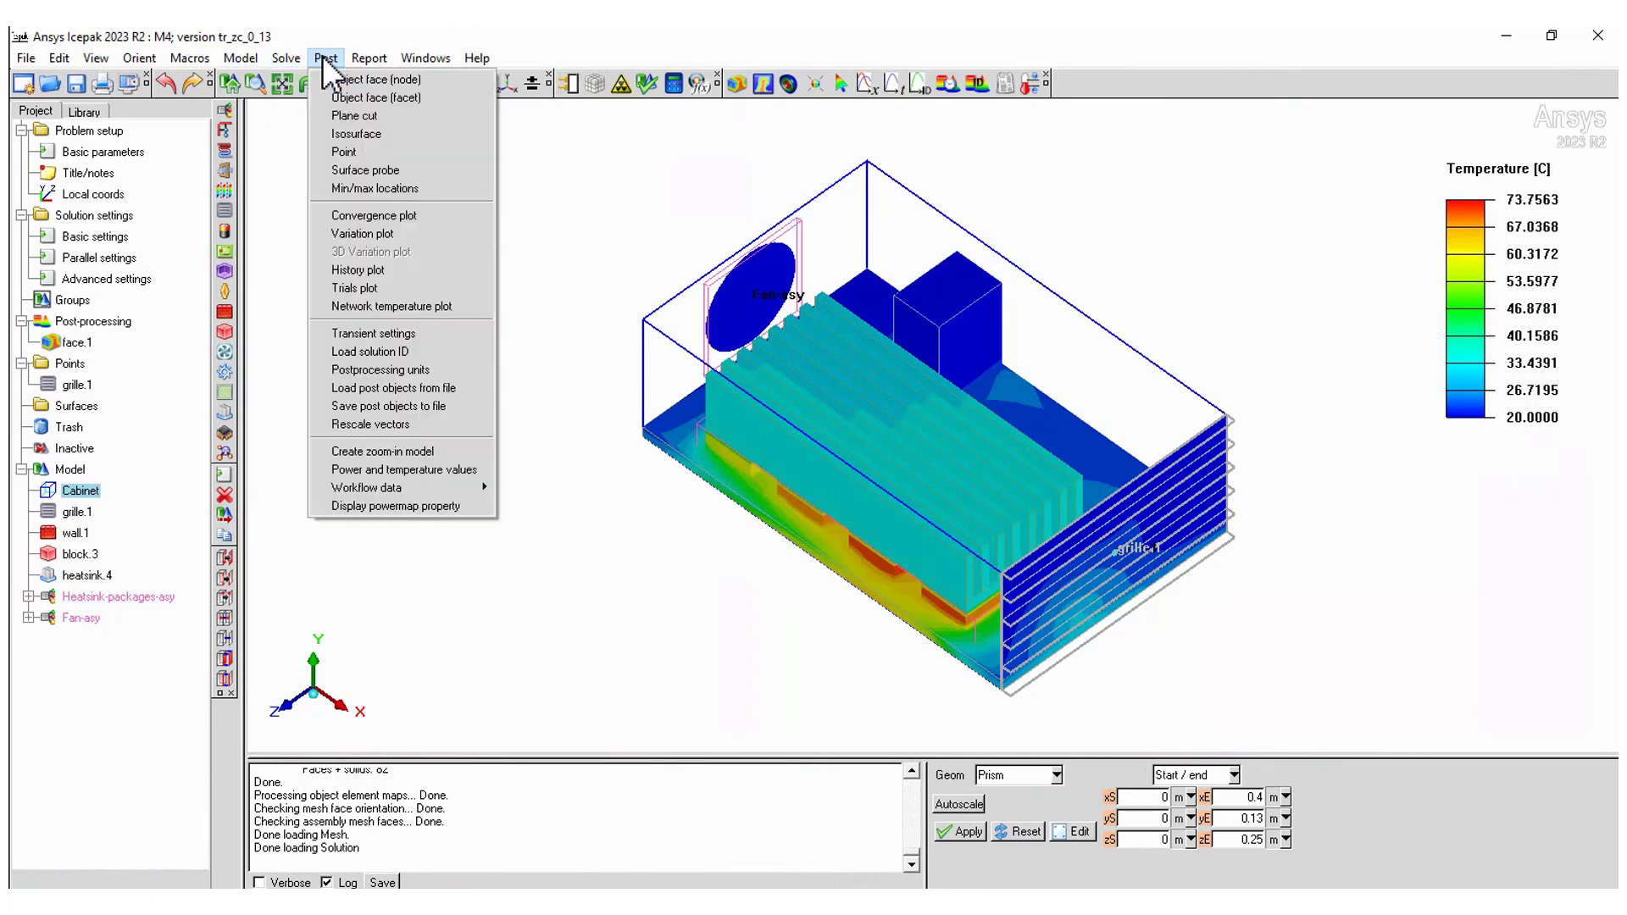
pyautogui.click(369, 351)
pyautogui.doubleClick(1398, 861)
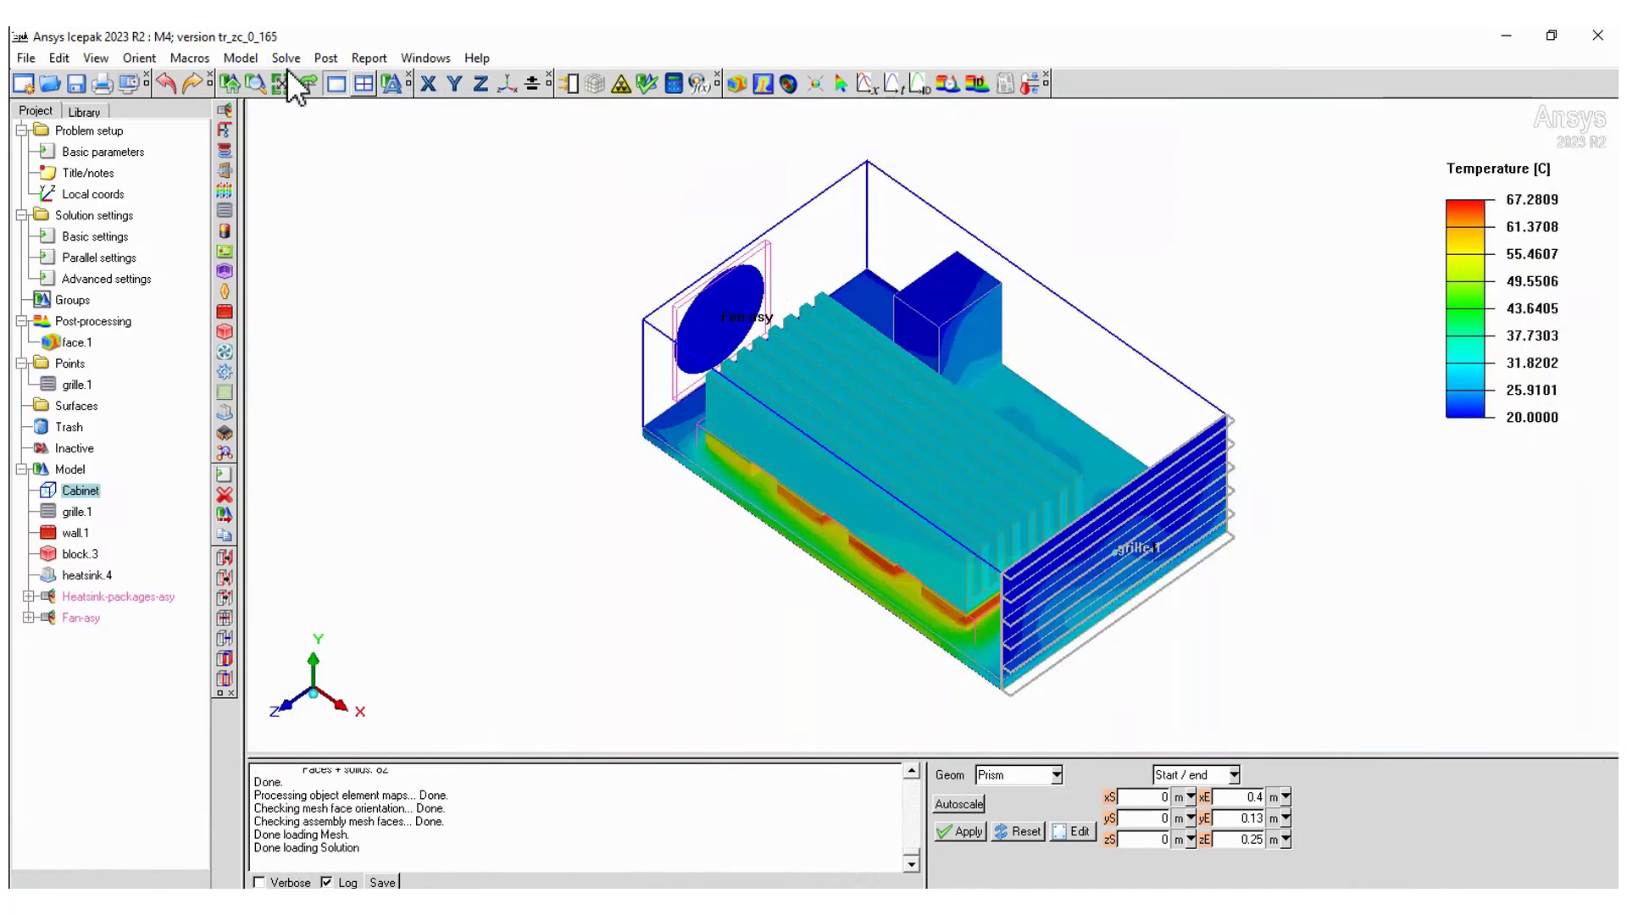
pyautogui.click(325, 58)
pyautogui.click(373, 351)
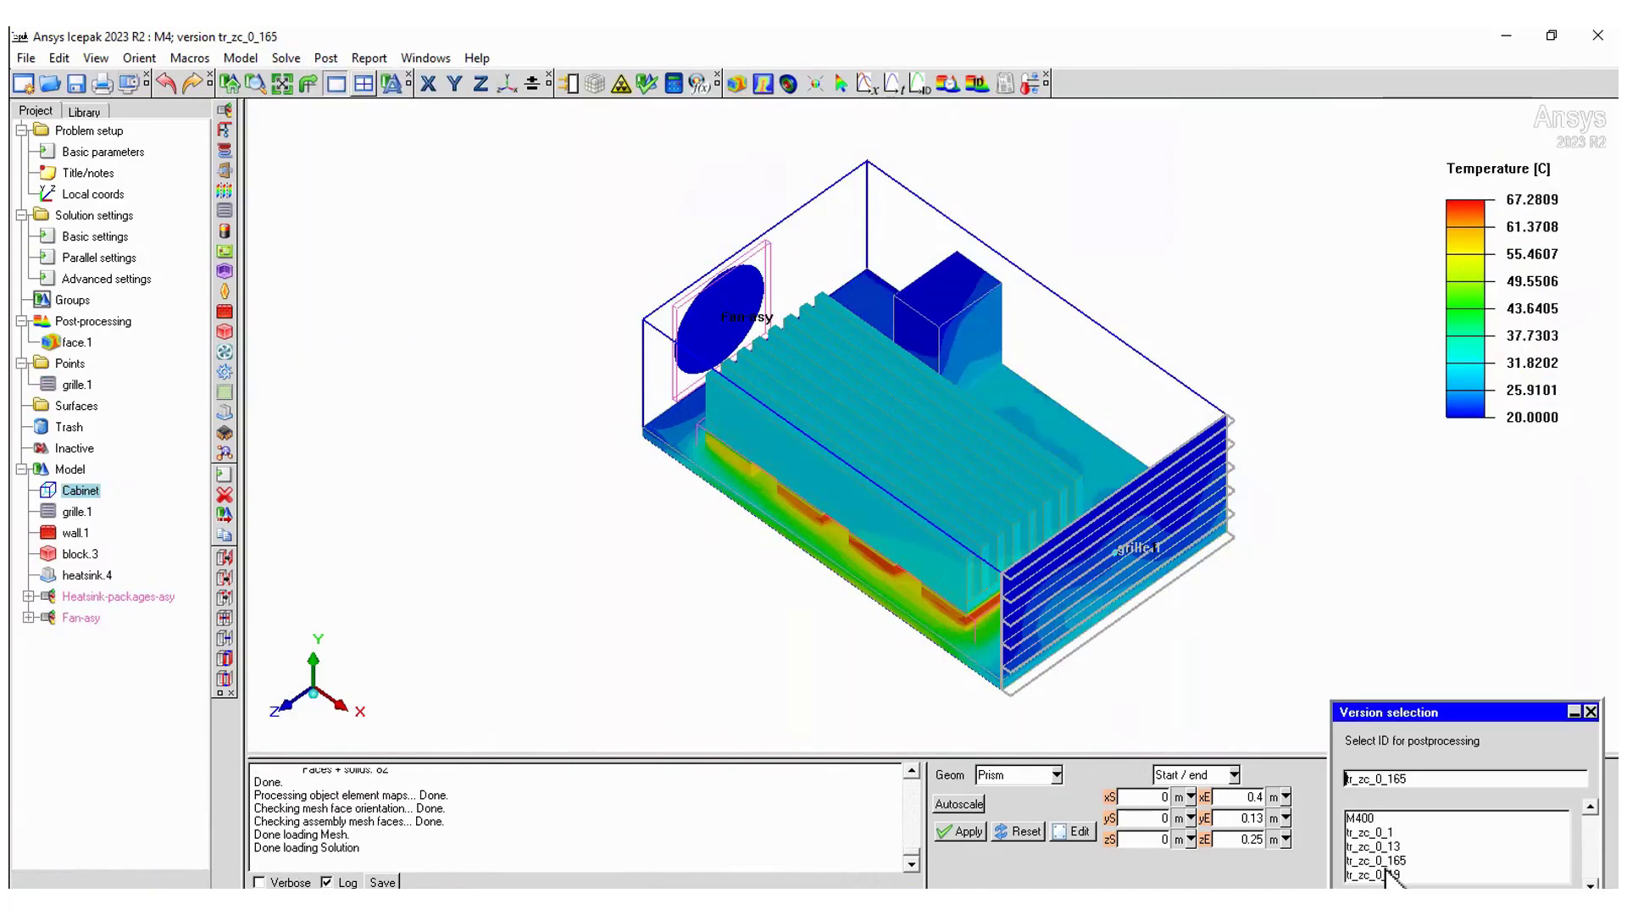